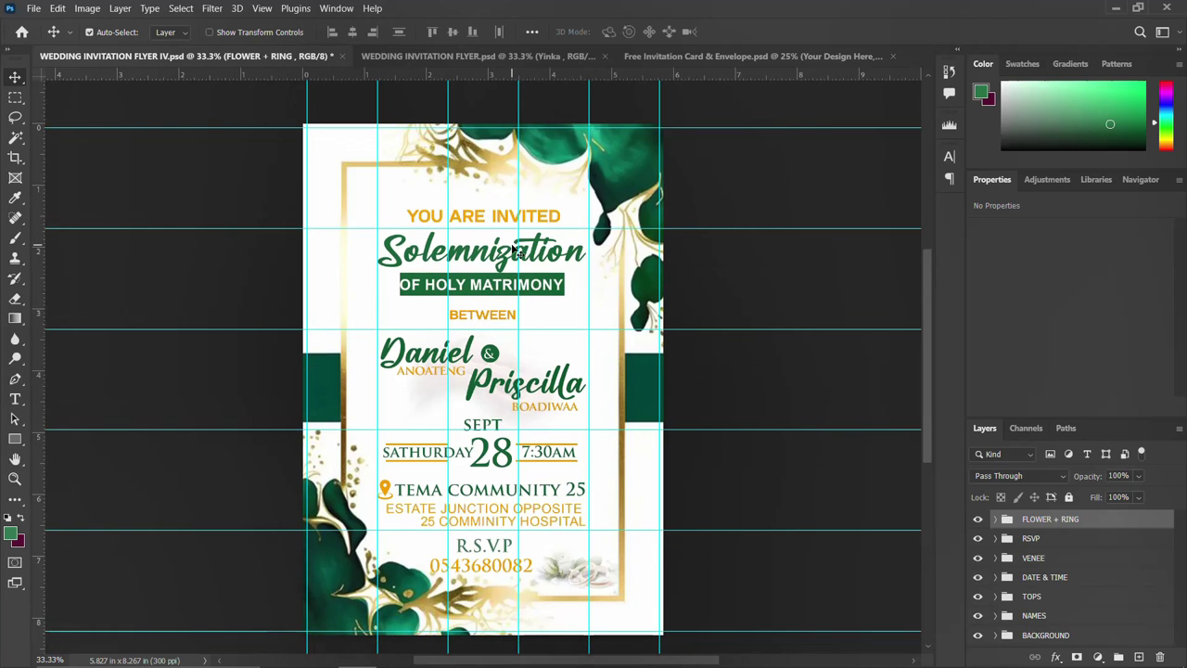
Compare the finished flyer with its card mockup, zooming in and out on the mockup
click(773, 57)
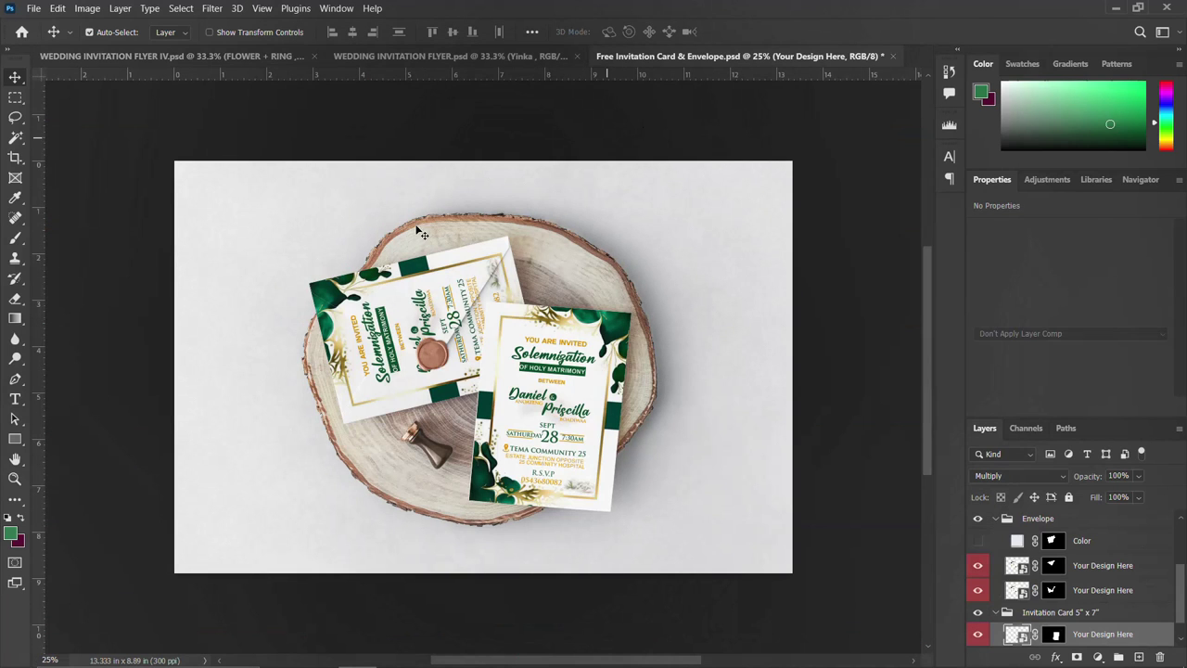
click(211, 58)
click(655, 58)
click(231, 58)
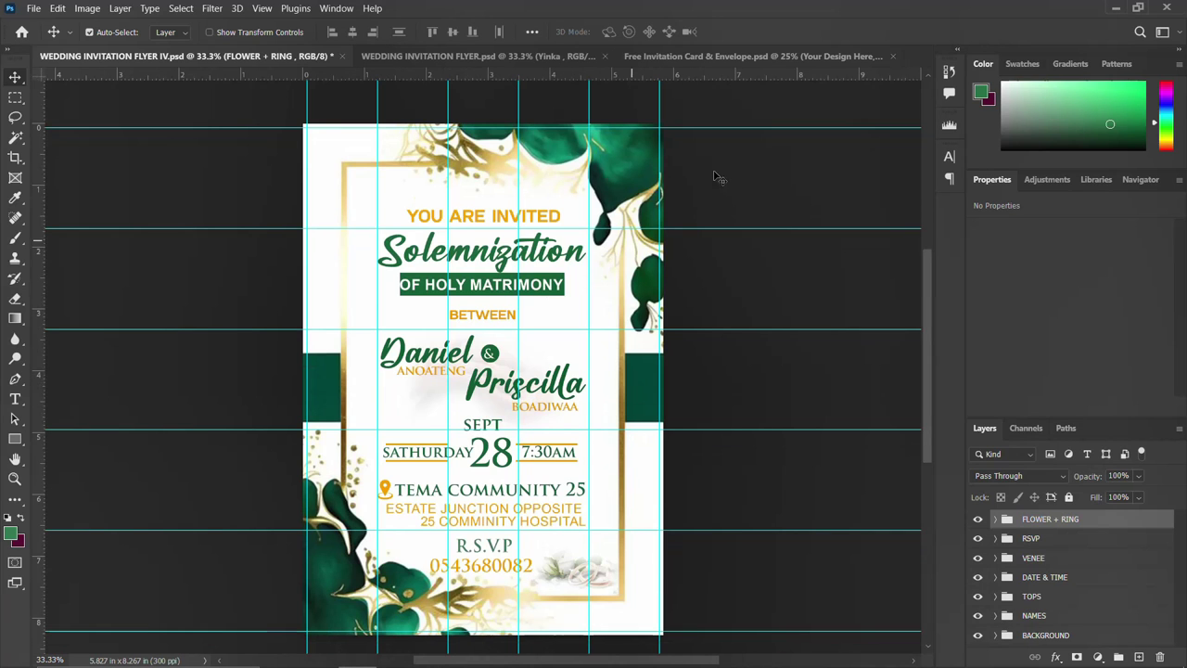
click(784, 55)
click(479, 311)
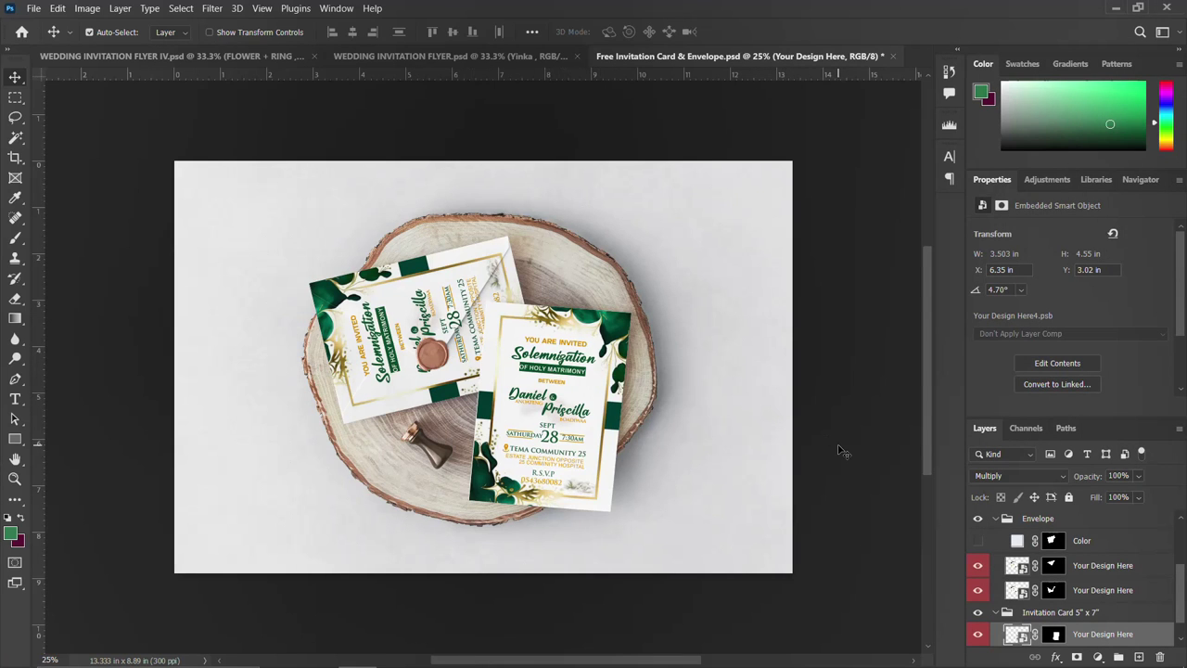
key(ctrl+plus)
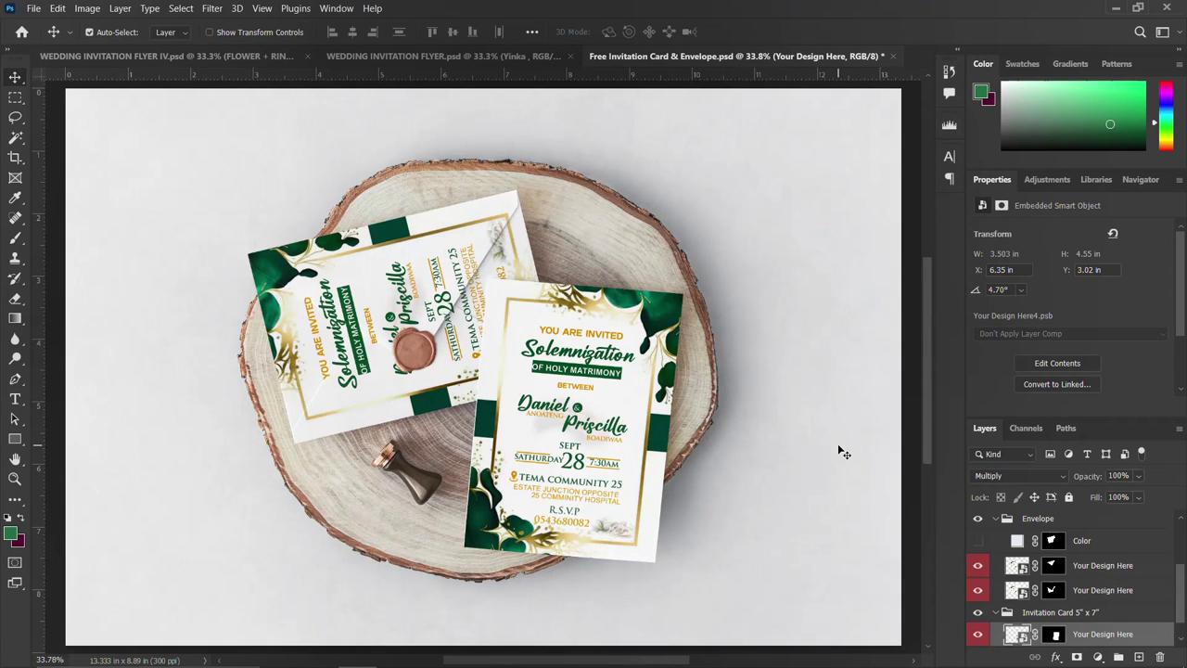
key(ctrl+minus)
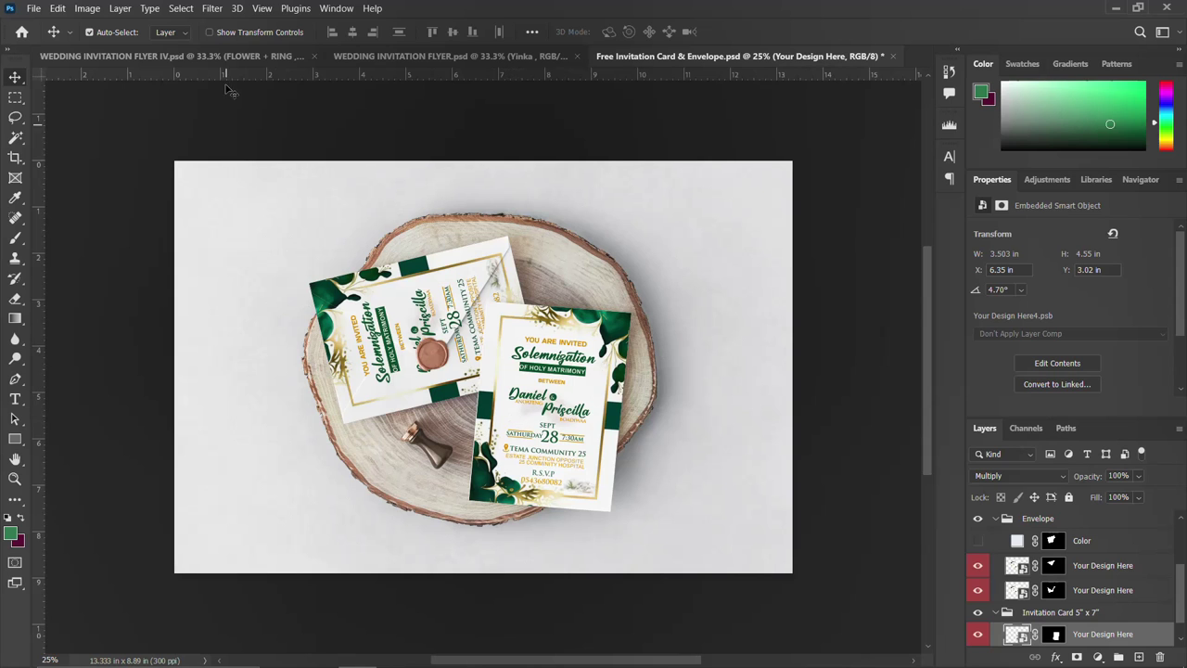
Return to the finished flyer and start a new document
click(232, 57)
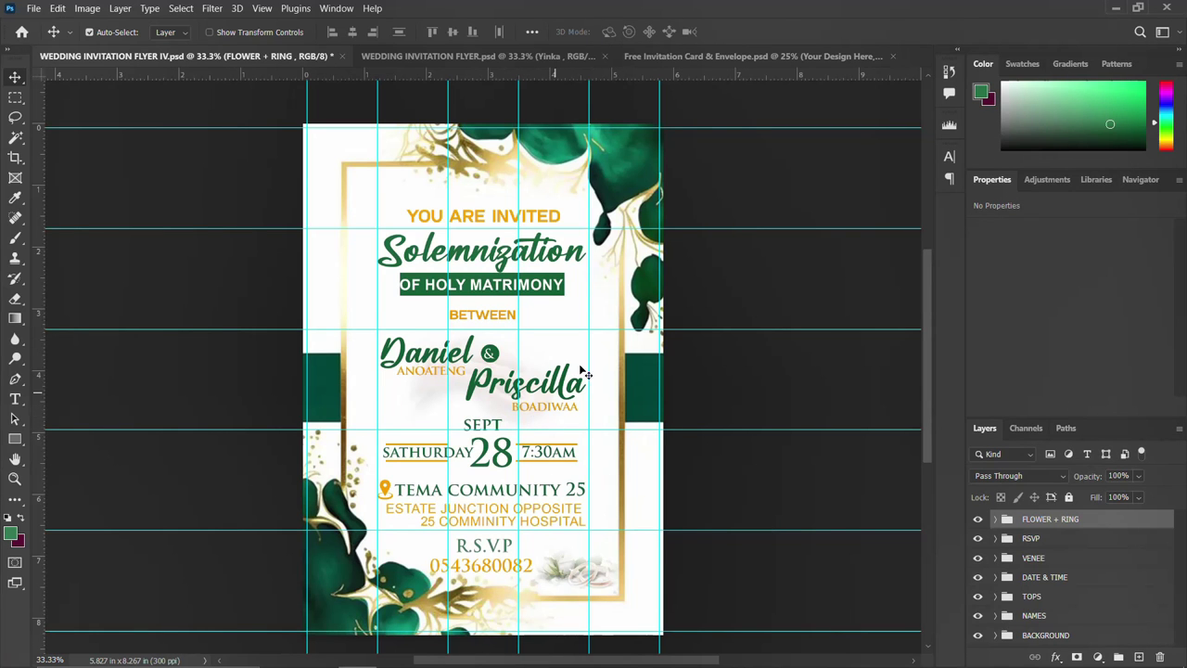
click(759, 56)
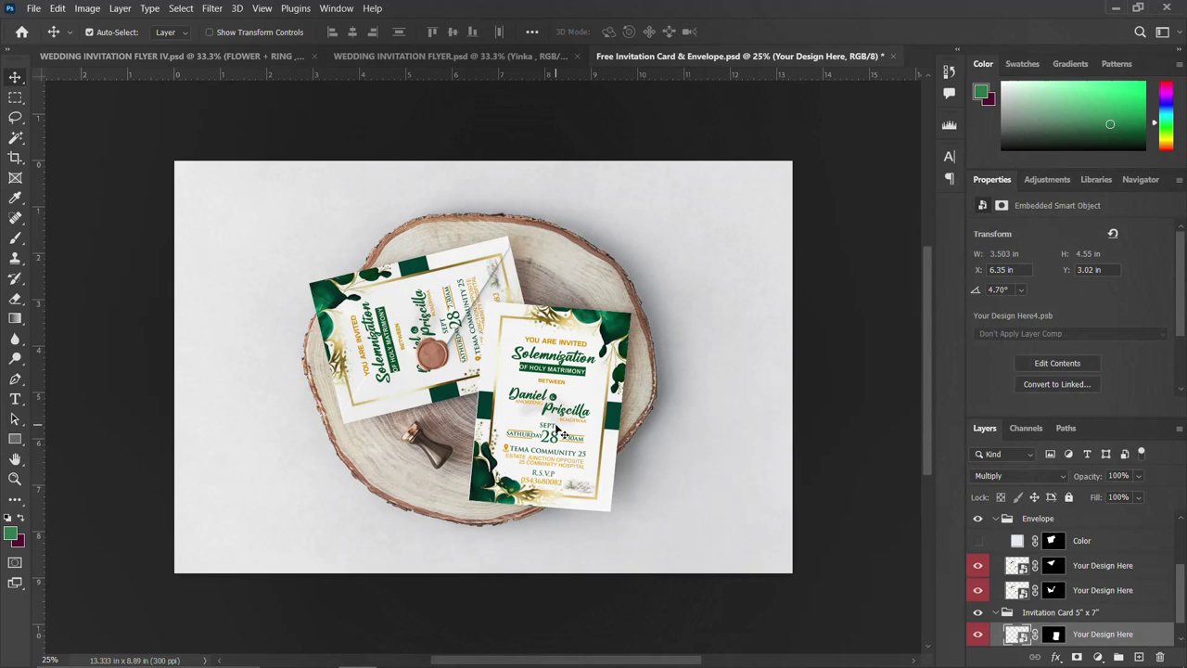
click(223, 57)
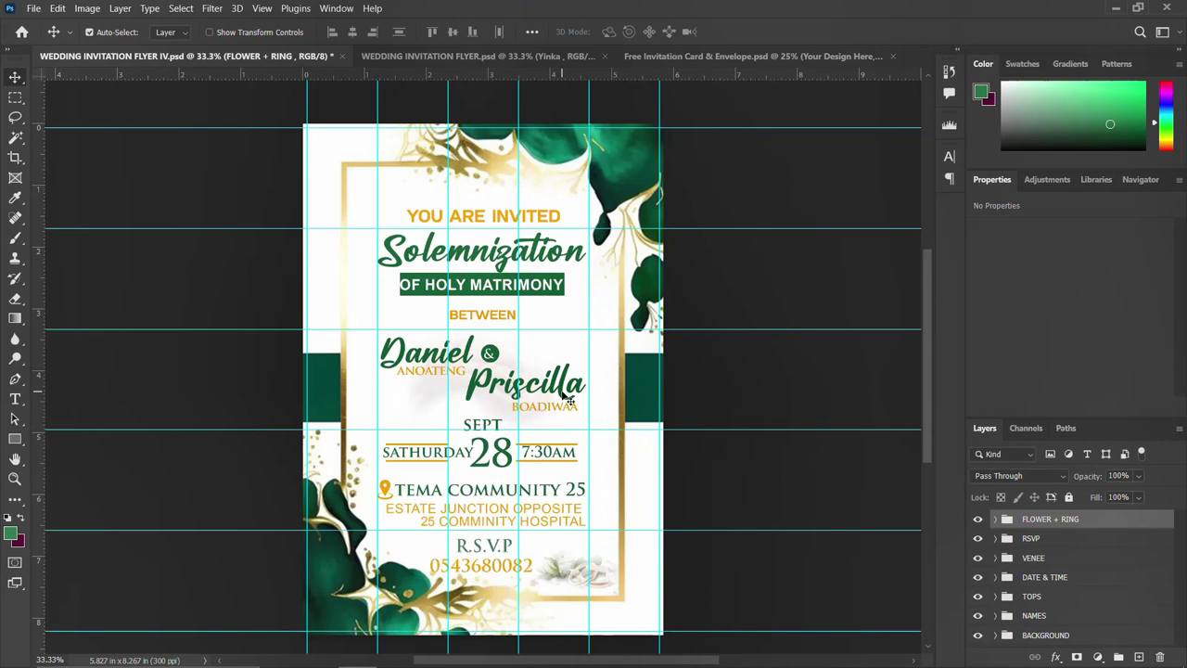
key(ctrl)
key(ctrl+n)
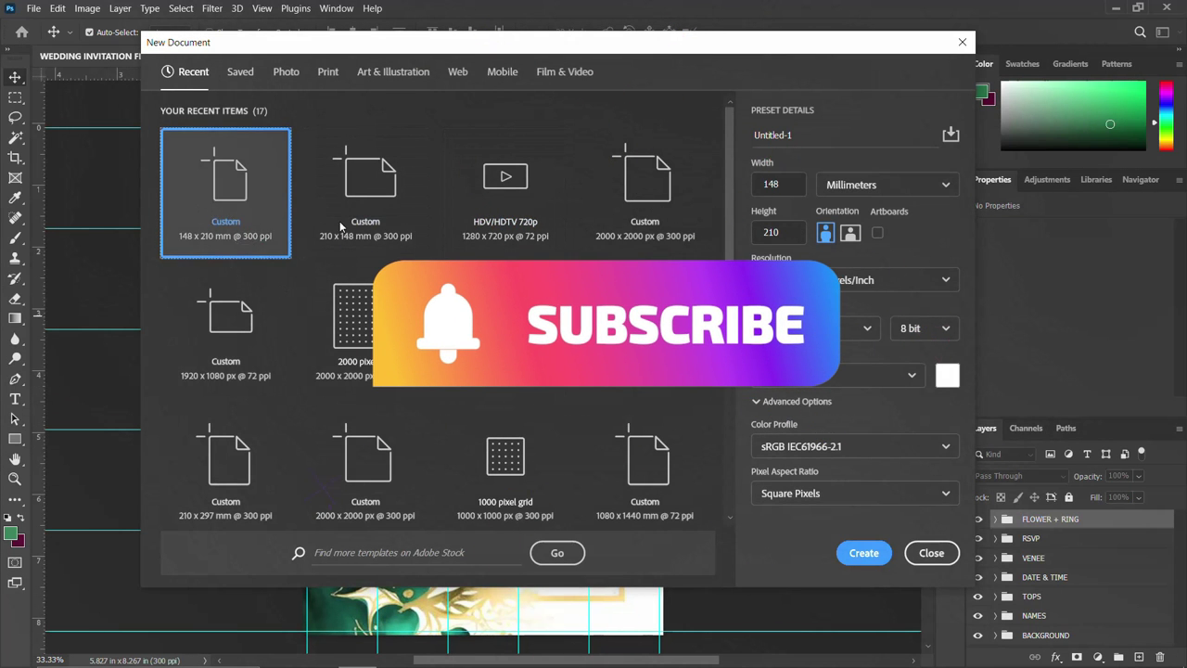
Choose the A4 print preset for the new document
double_click(759, 182)
key(Tab)
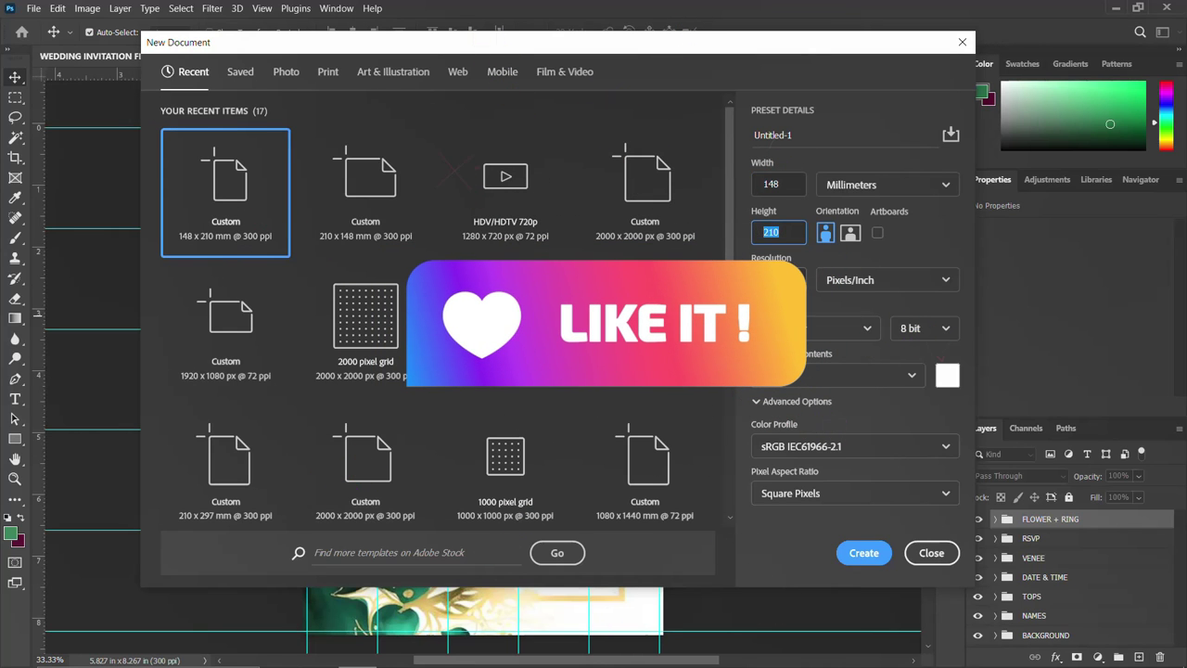
key(Tab)
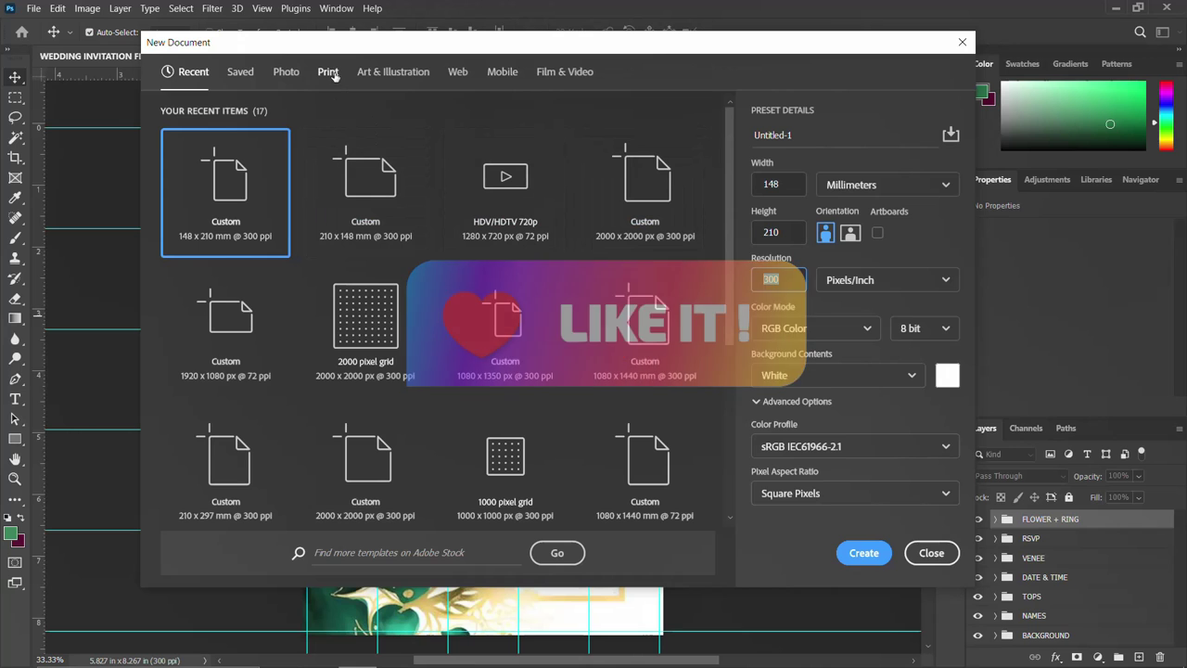
click(379, 76)
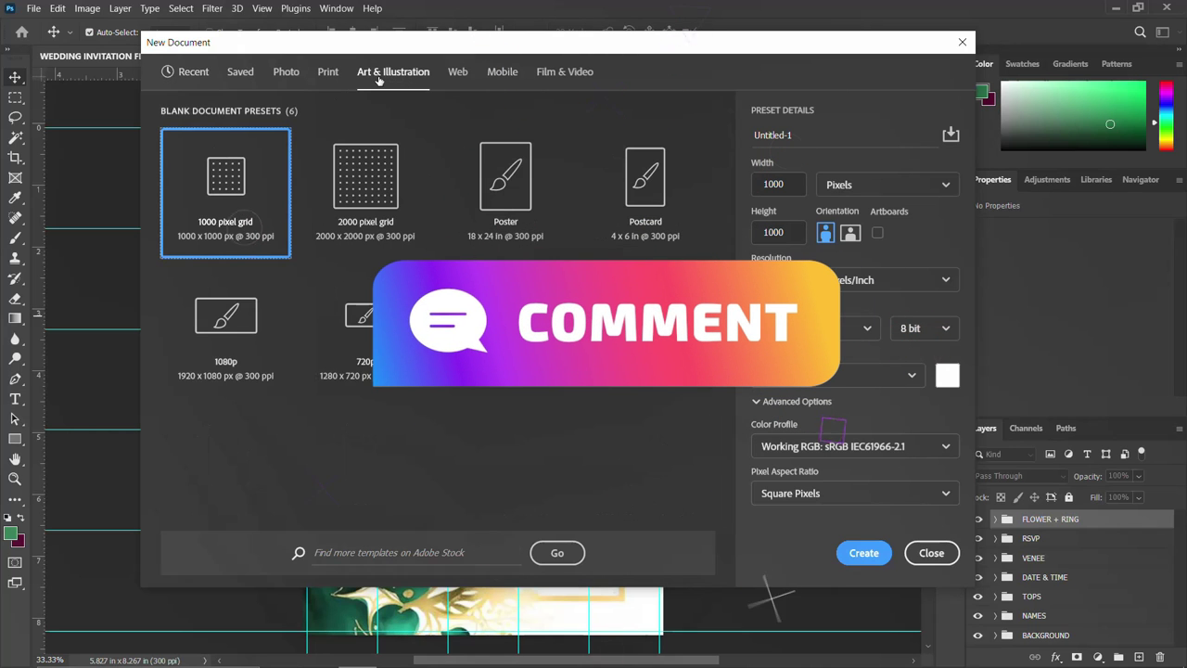
click(330, 72)
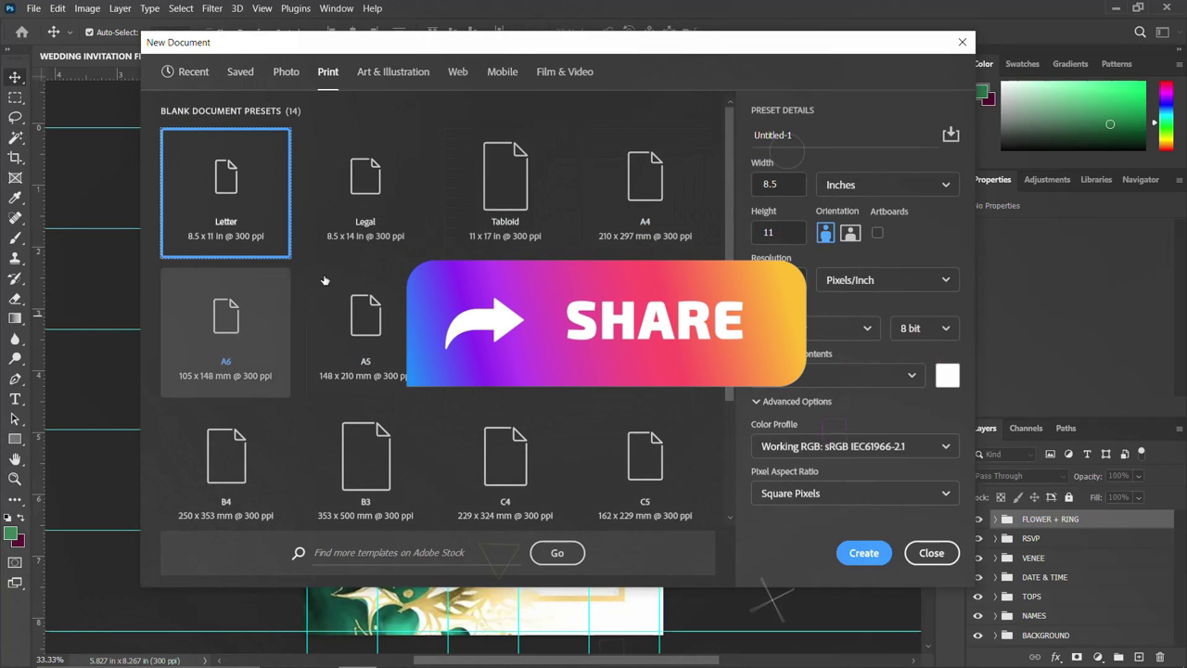
click(649, 200)
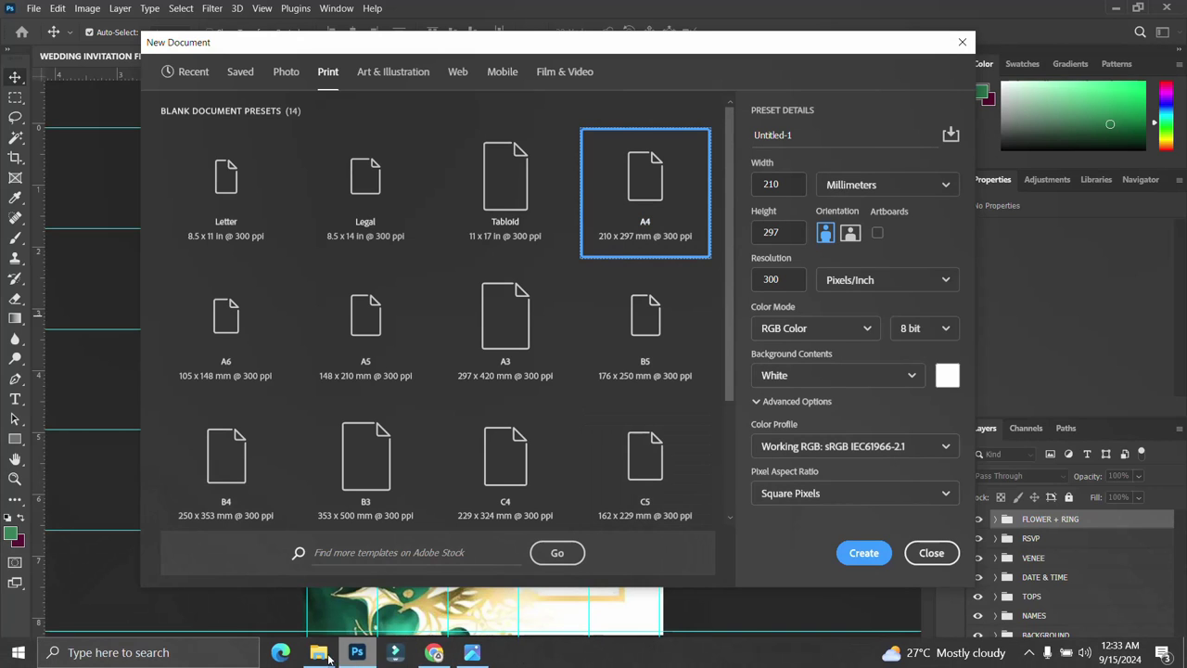
Name the document WEDDING INVITATION FLYER, copied from the wording notes, and create it
mouse_move(318, 652)
click(460, 584)
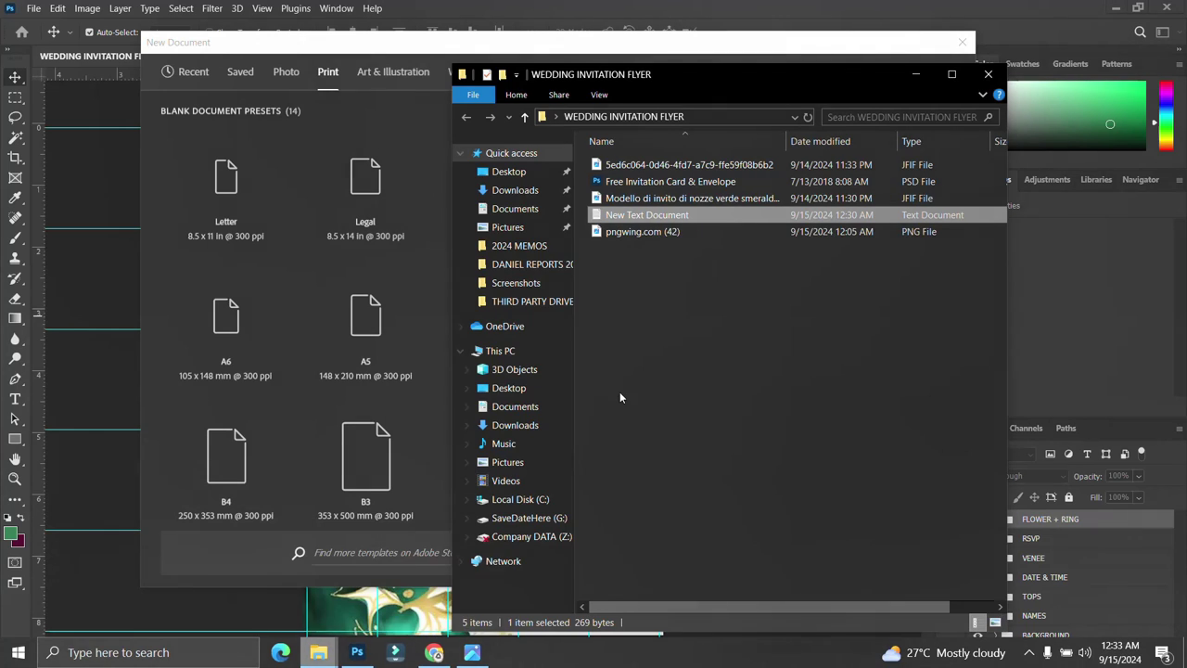
double_click(680, 220)
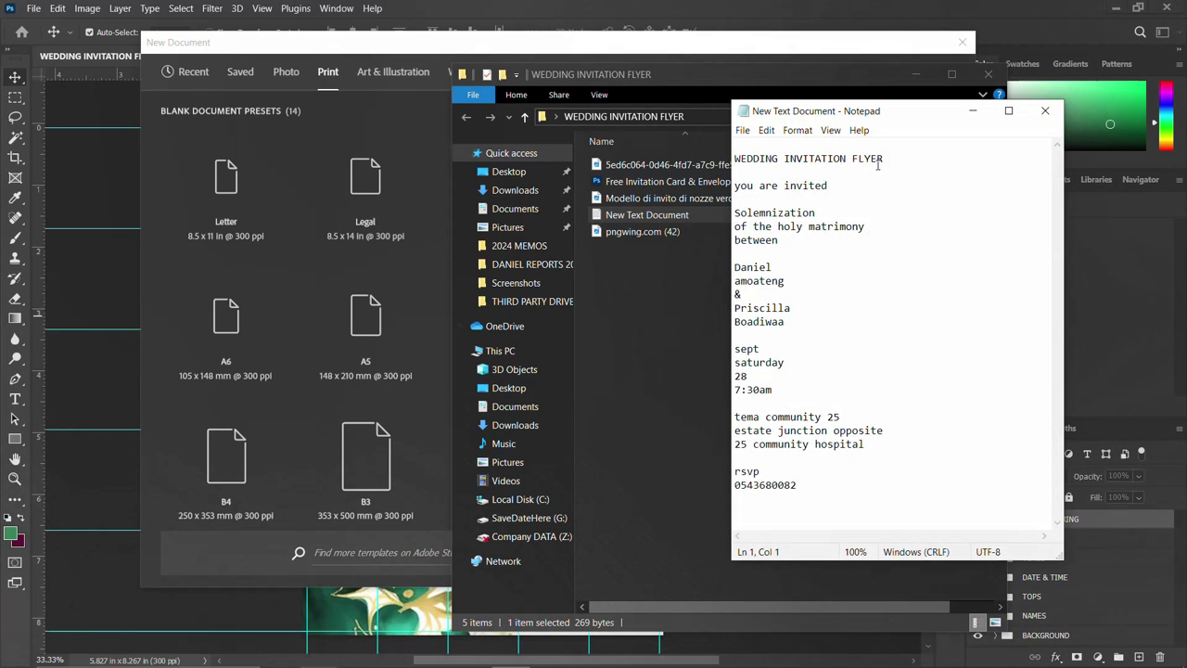
key(shift+Down)
key(ctrl+c)
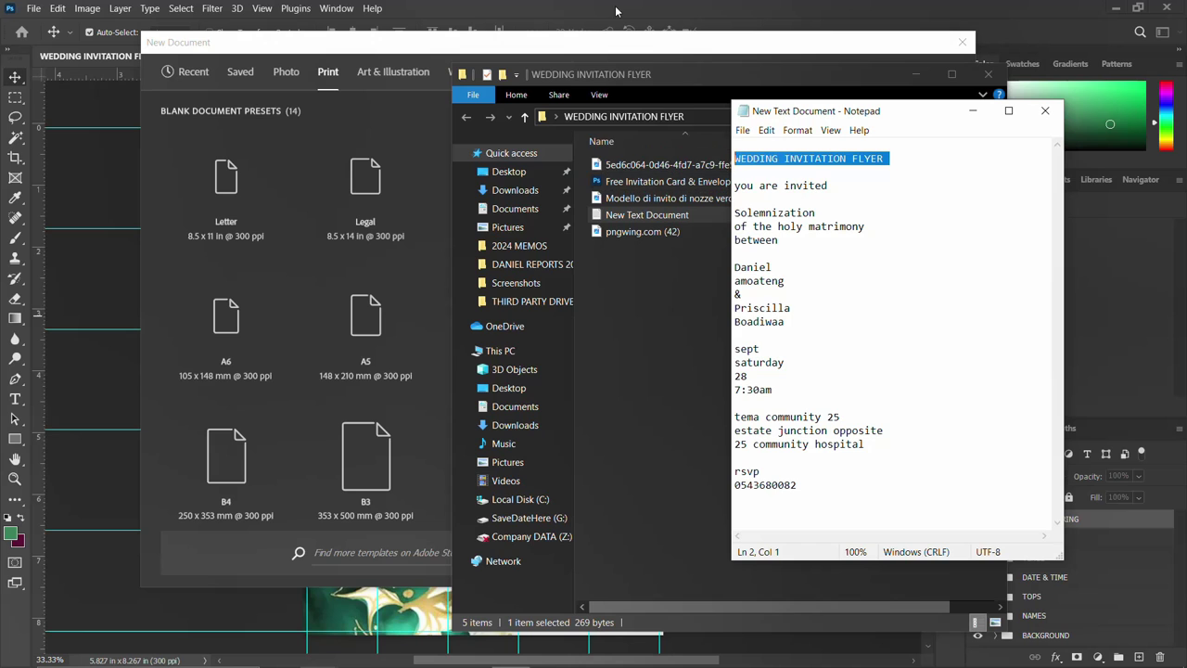
click(610, 45)
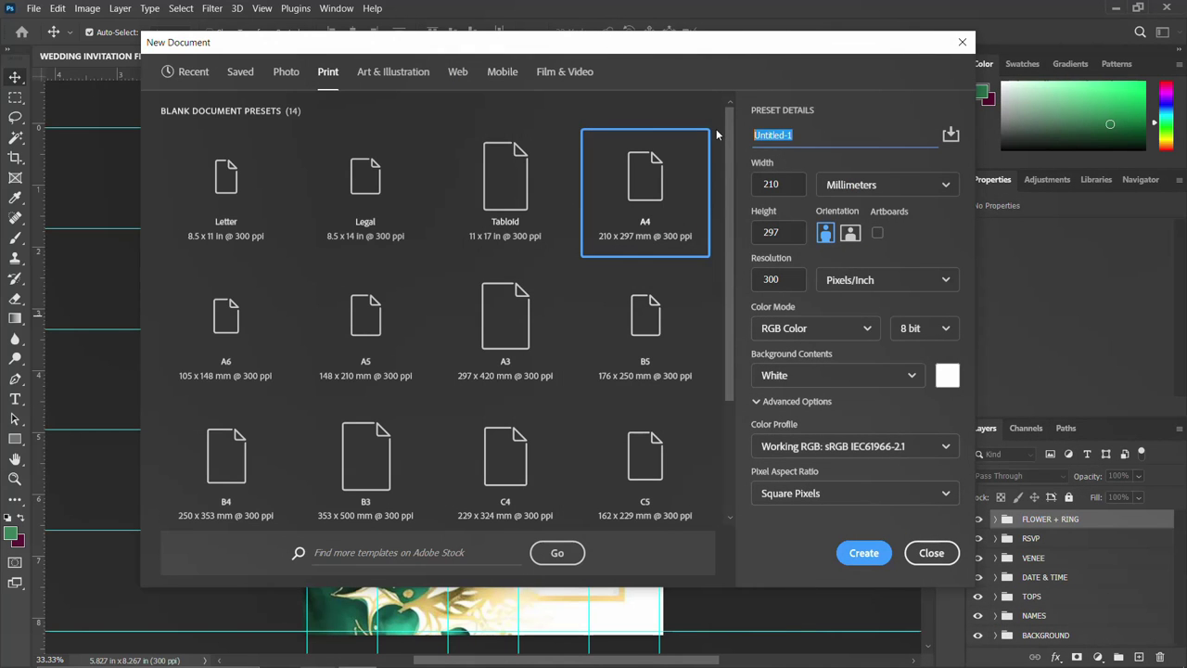
key(ctrl+v)
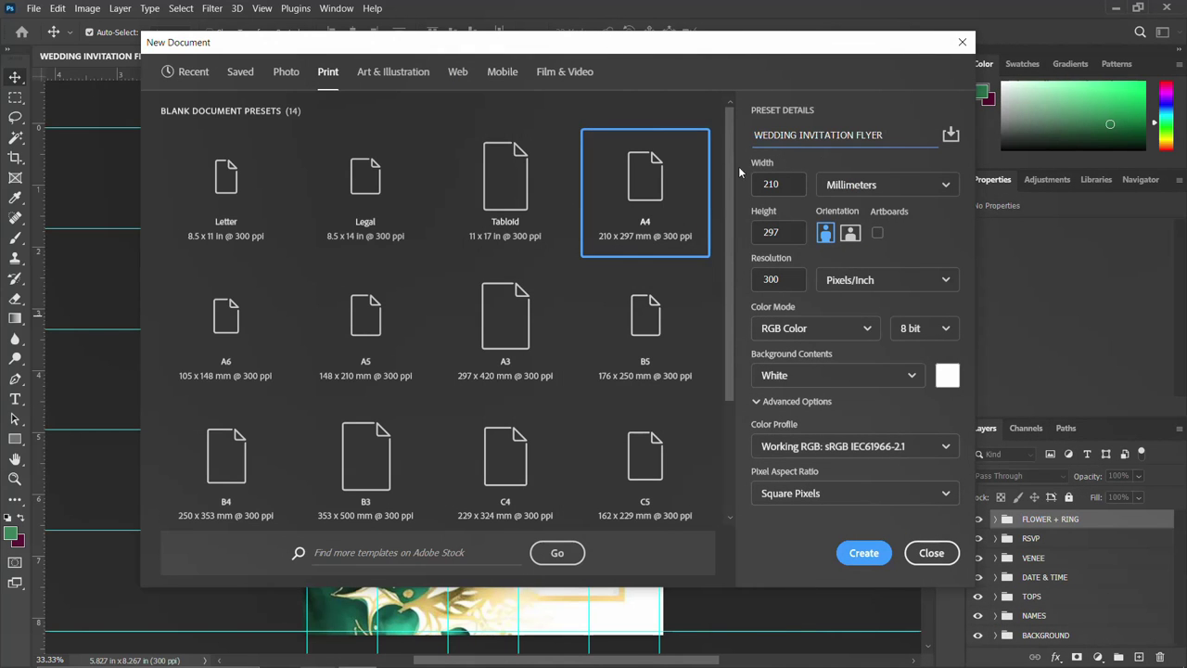
click(866, 555)
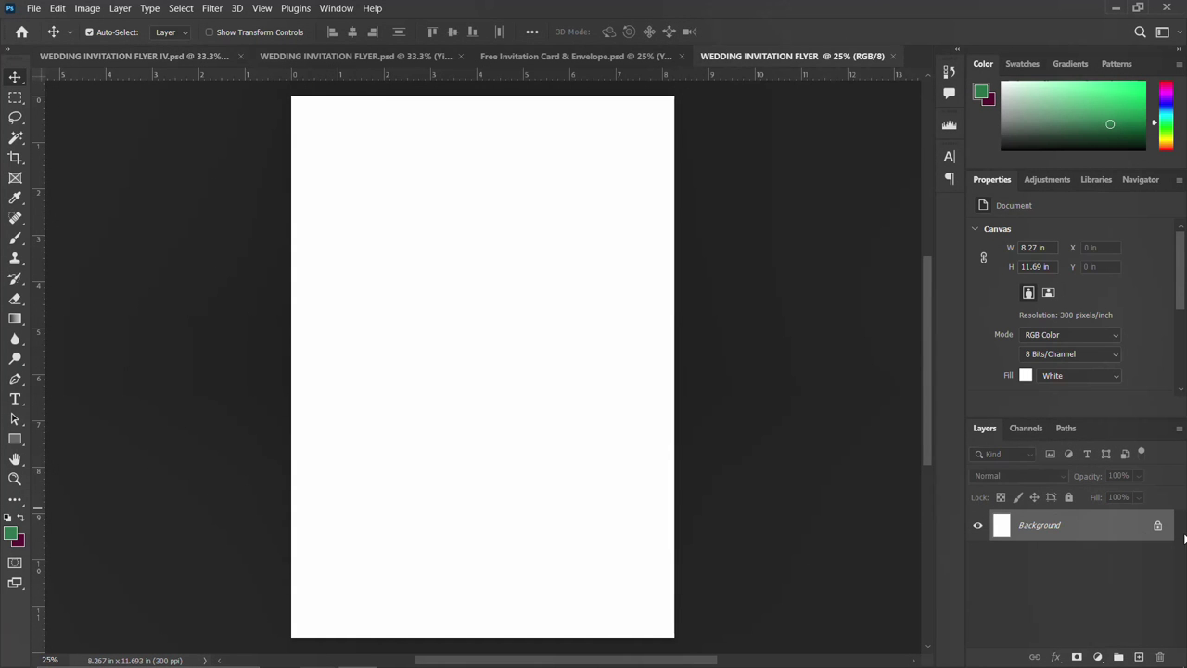
Unlock the white Background layer, select it, and zoom out to the whole page
click(1160, 525)
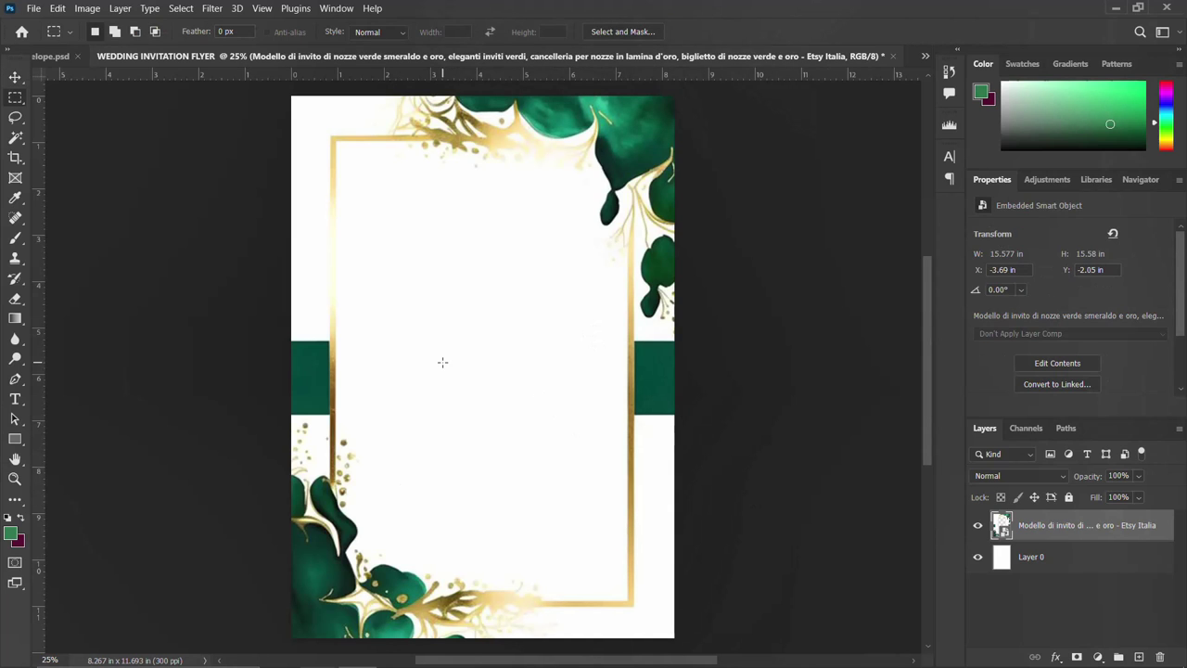
key(v)
key(alt+bracketleft)
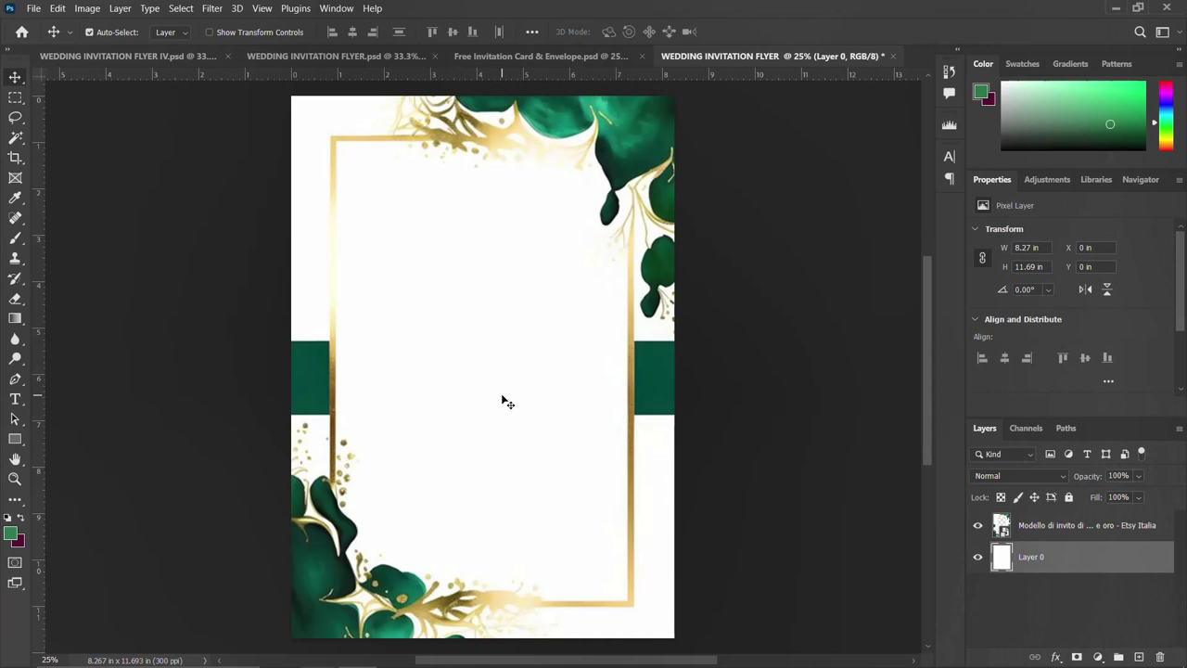
key(ctrl)
key(ctrl+minus)
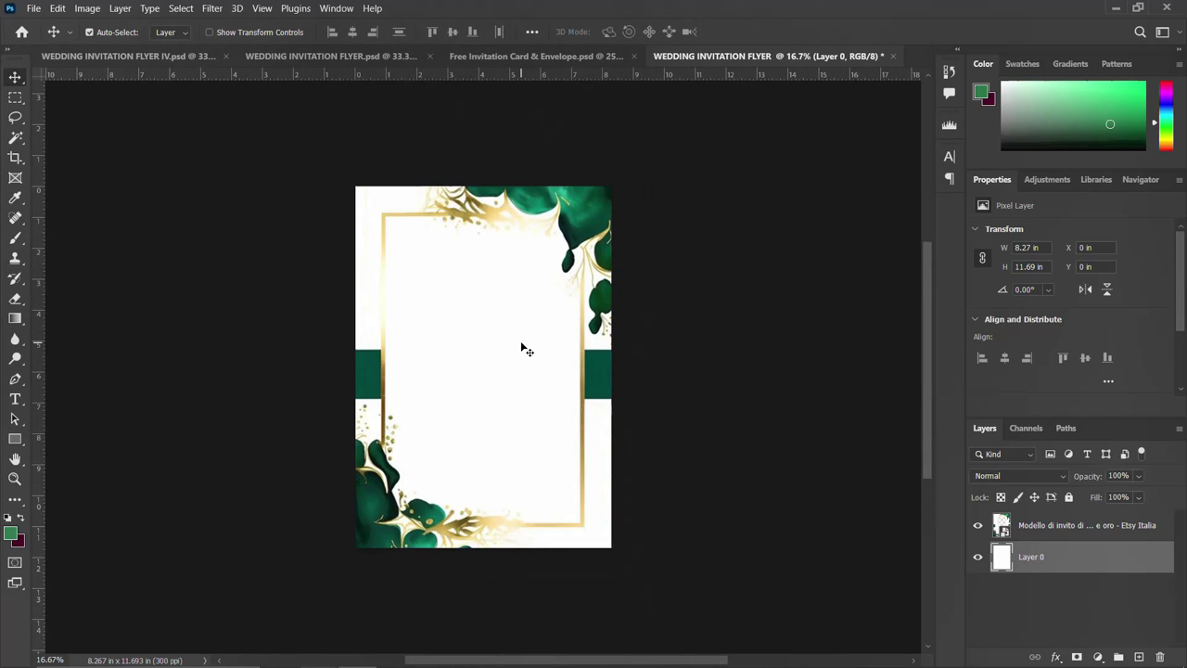
Group the floral frame image with the white layer into a group named BACKGROUND
key(ctrl)
ctrl+click(1080, 528)
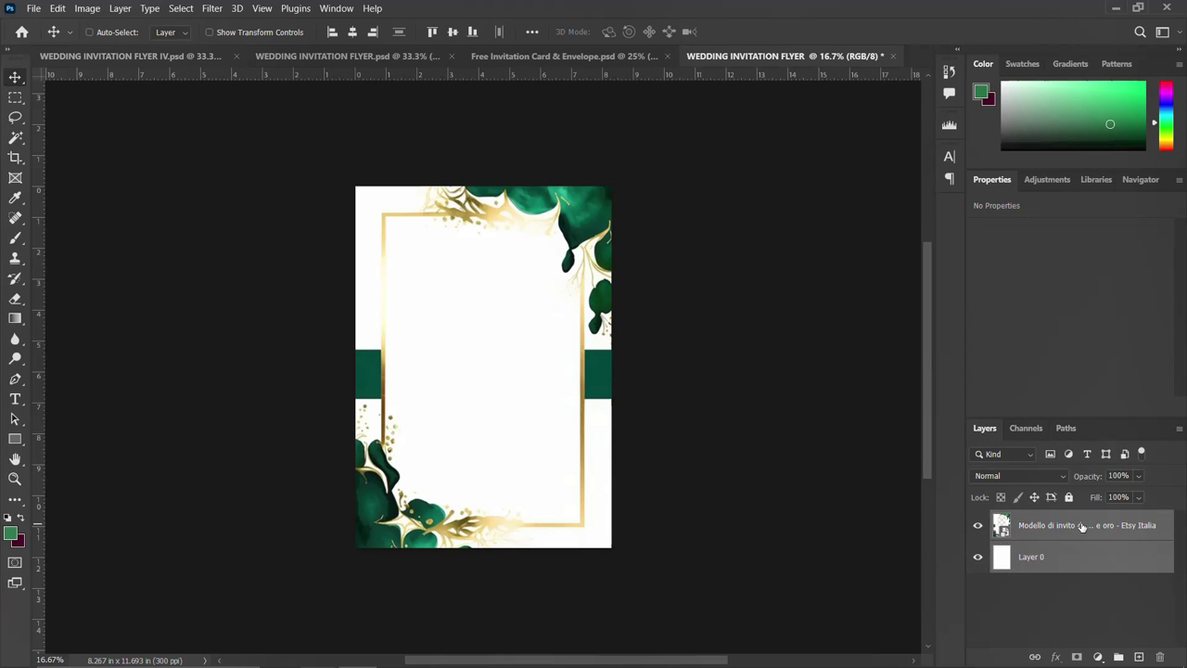
key(ctrl+g)
double_click(1031, 520)
text(ROUND)
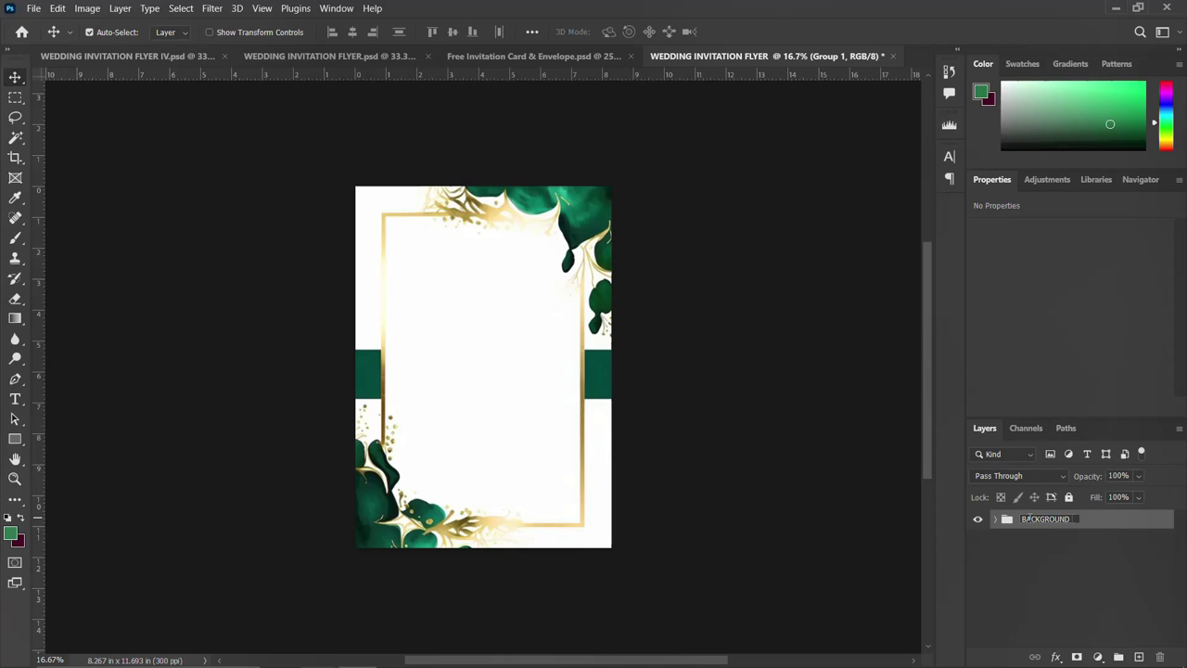
key(Return)
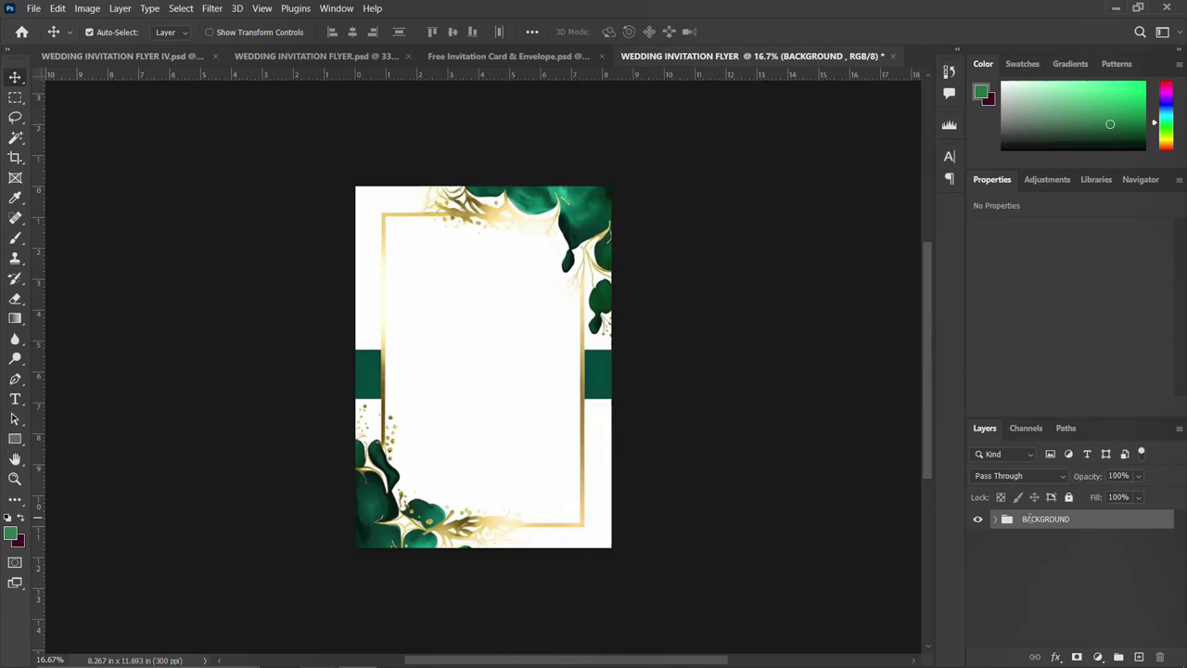
click(502, 329)
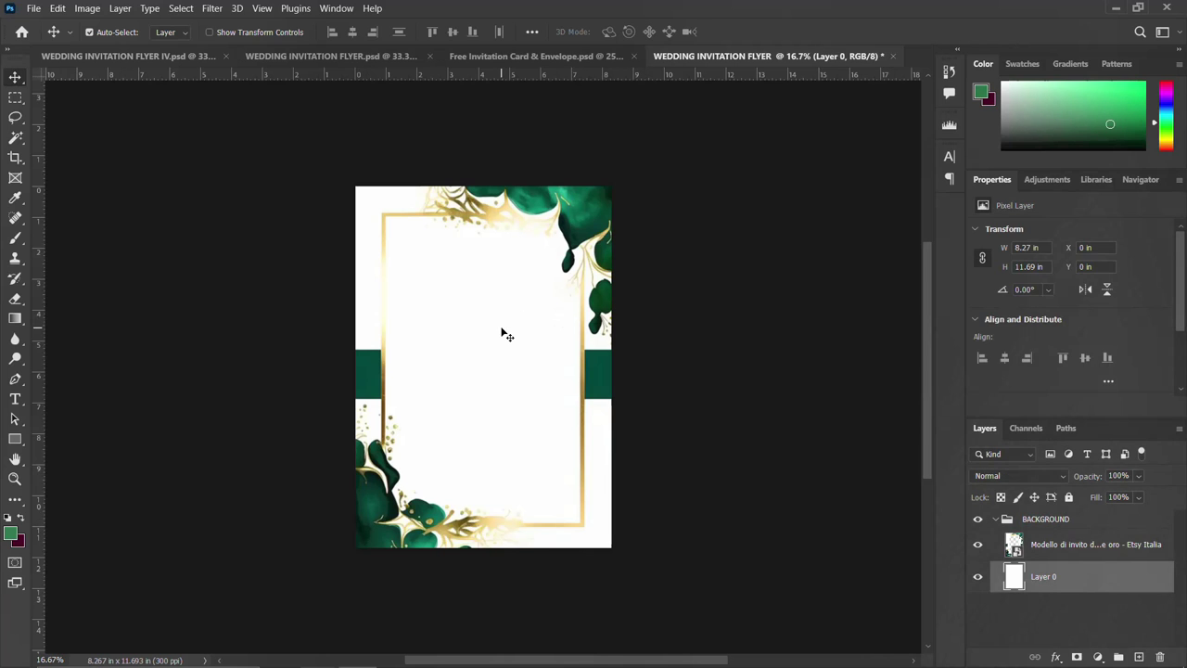
click(574, 214)
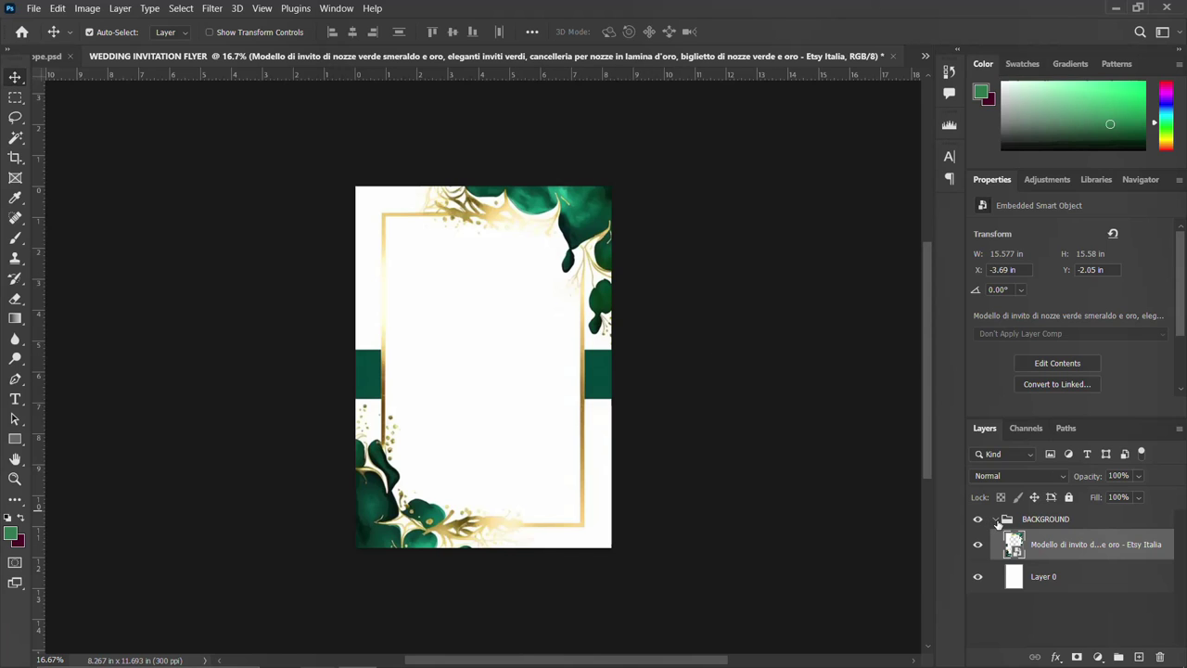
click(996, 519)
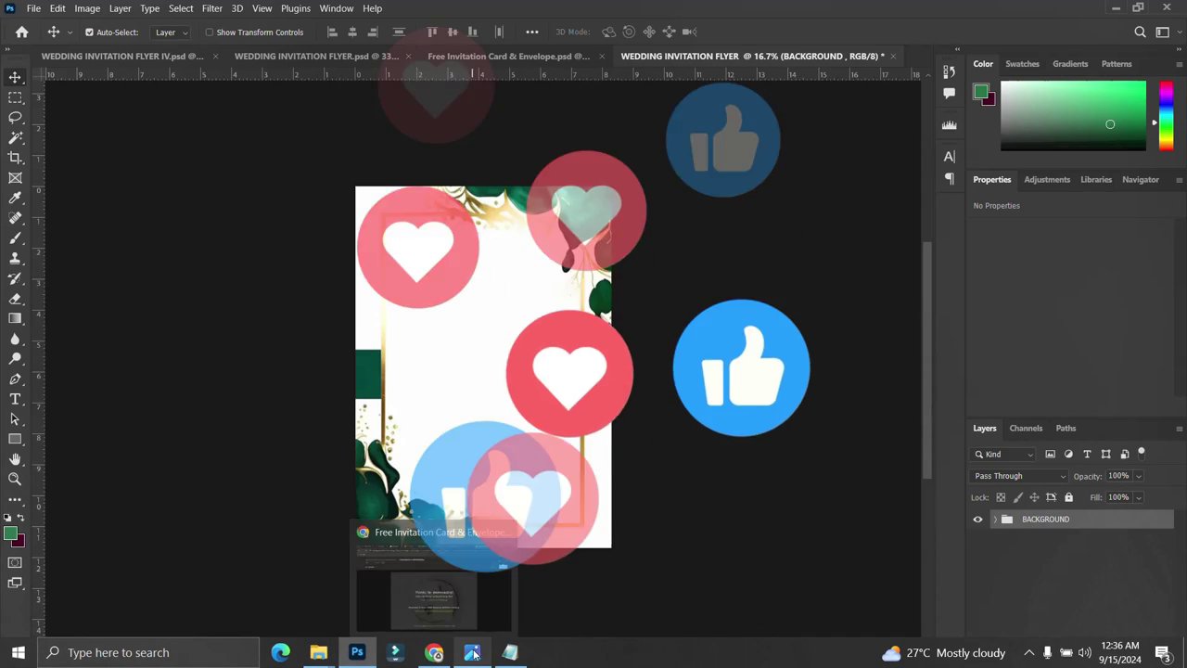
Add the text YOU ARE INVITED, copied from the notes, near the flyer's top
click(521, 655)
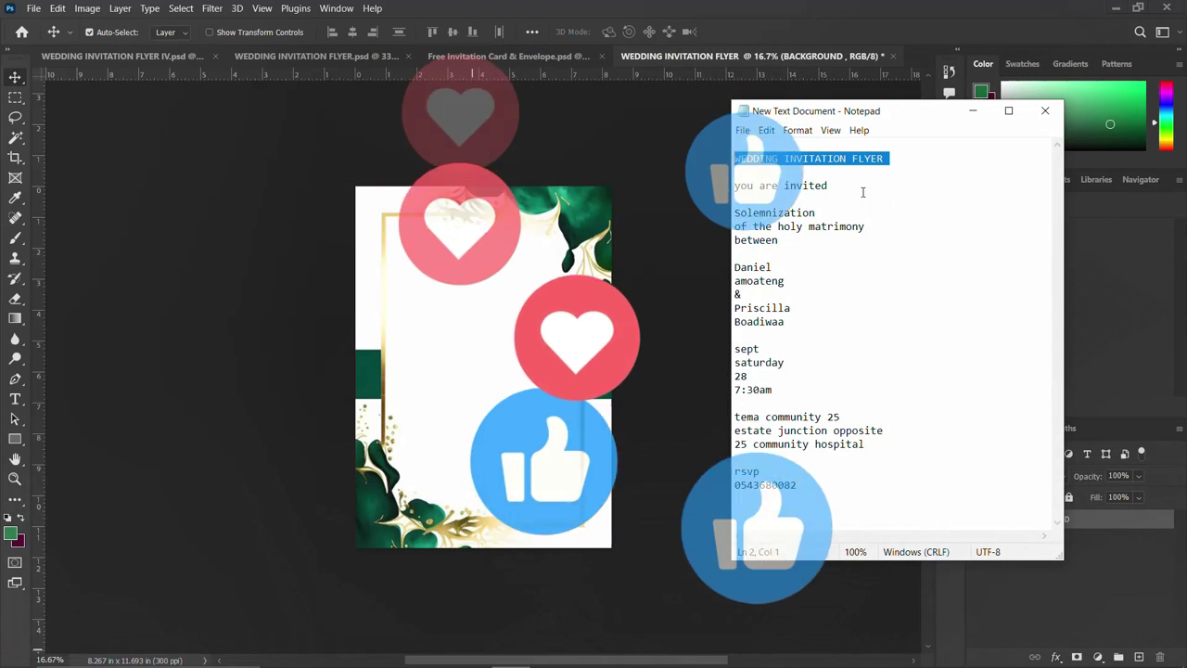
drag(835, 186, 734, 182)
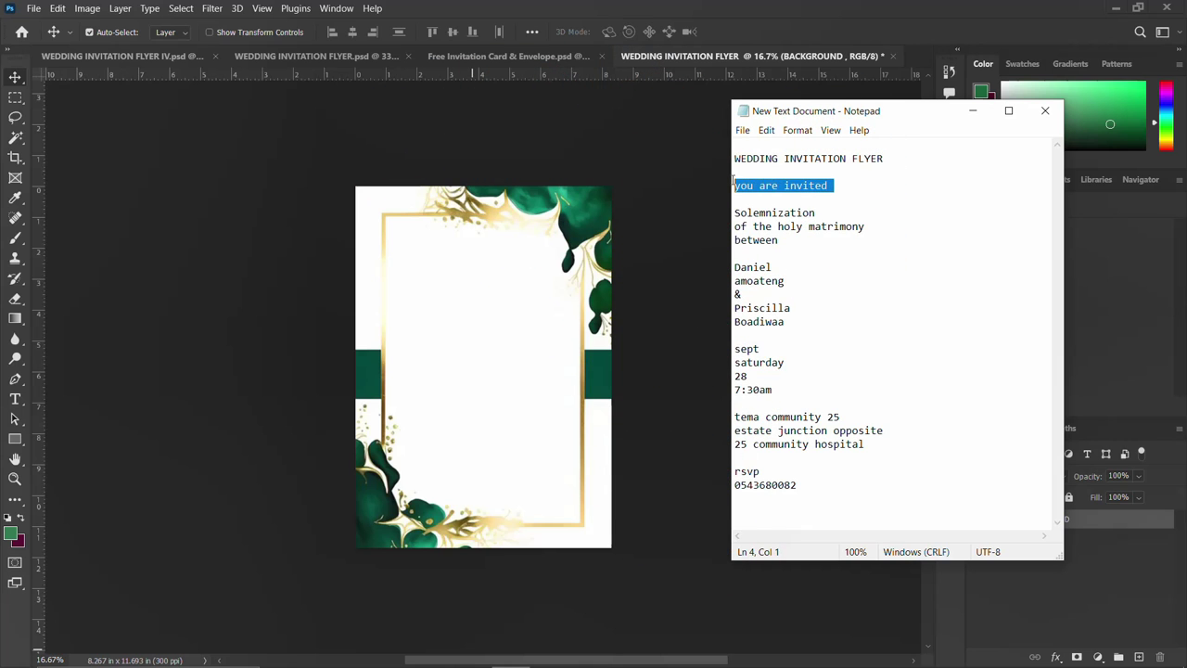
click(513, 265)
key(t)
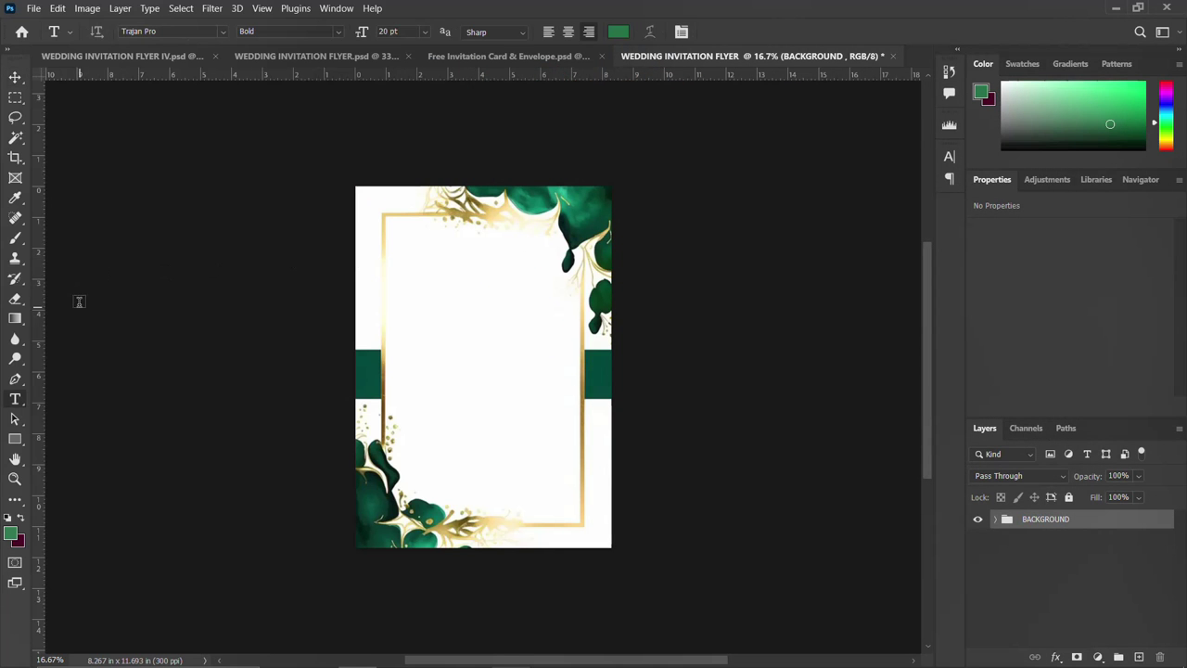
click(450, 249)
text(you are invited)
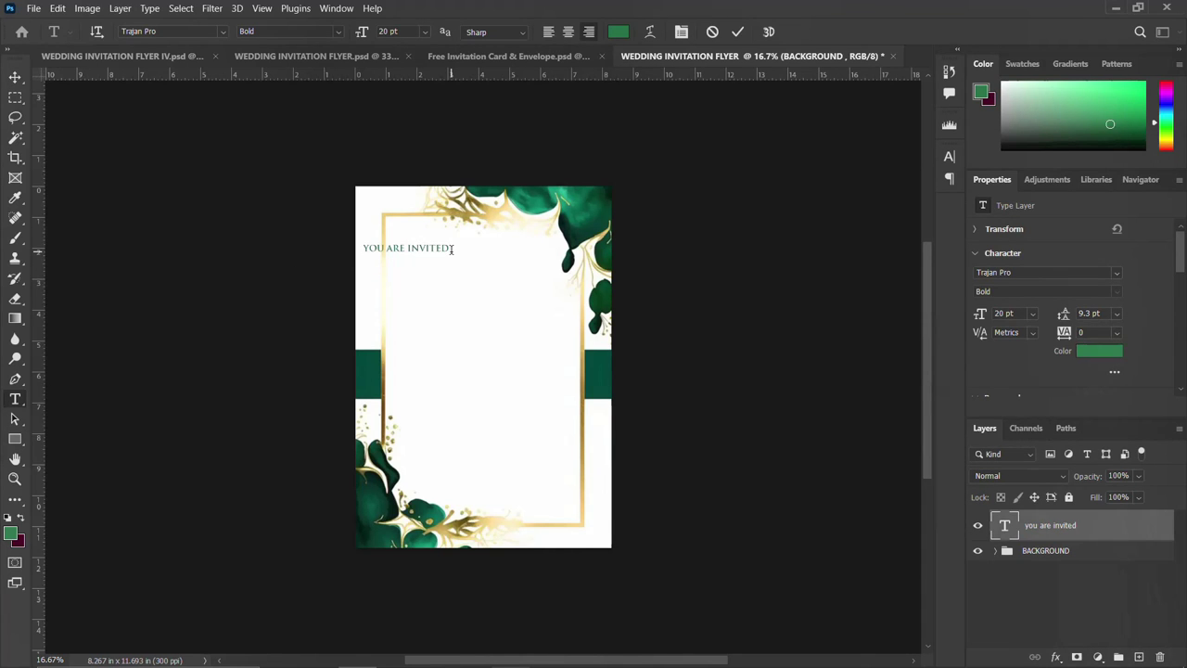
key(ctrl+Return)
Centre the YOU ARE INVITED heading at the top of the frame
key(v)
drag(432, 251, 498, 250)
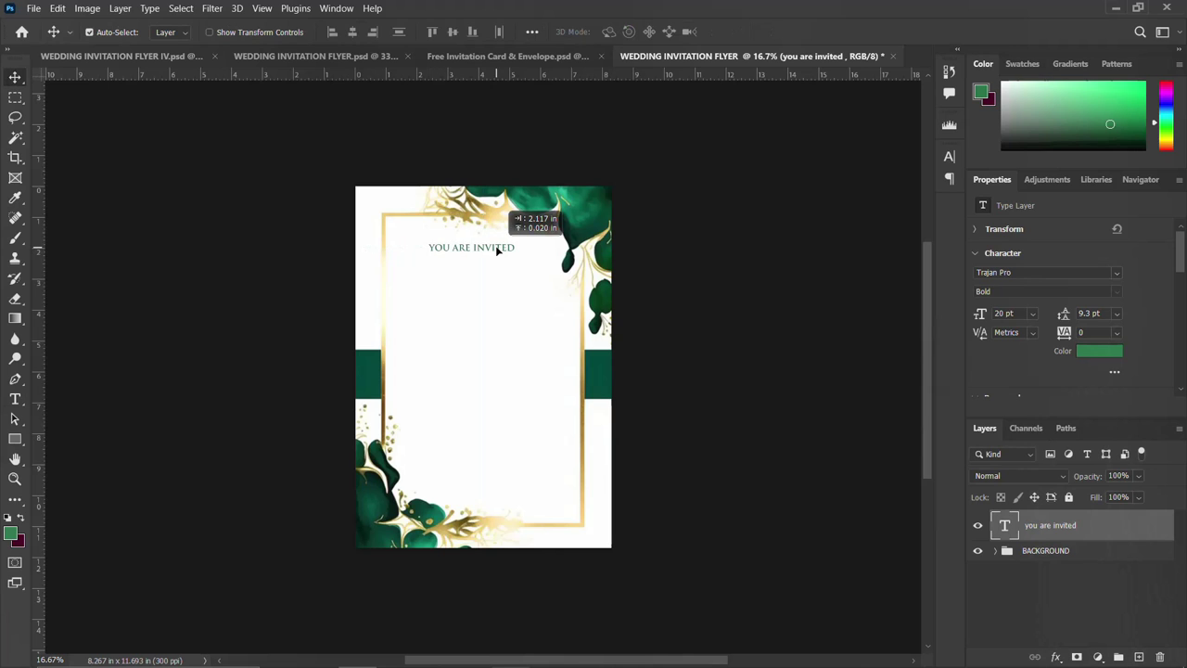
key(ctrl+plus)
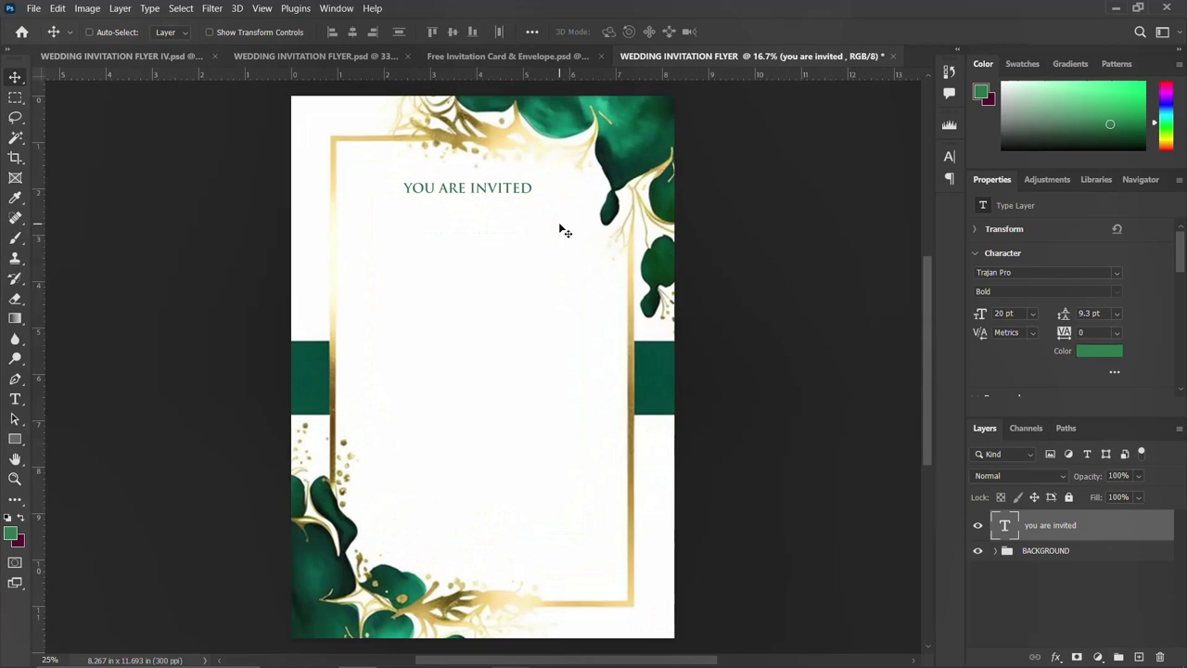
drag(522, 192, 536, 195)
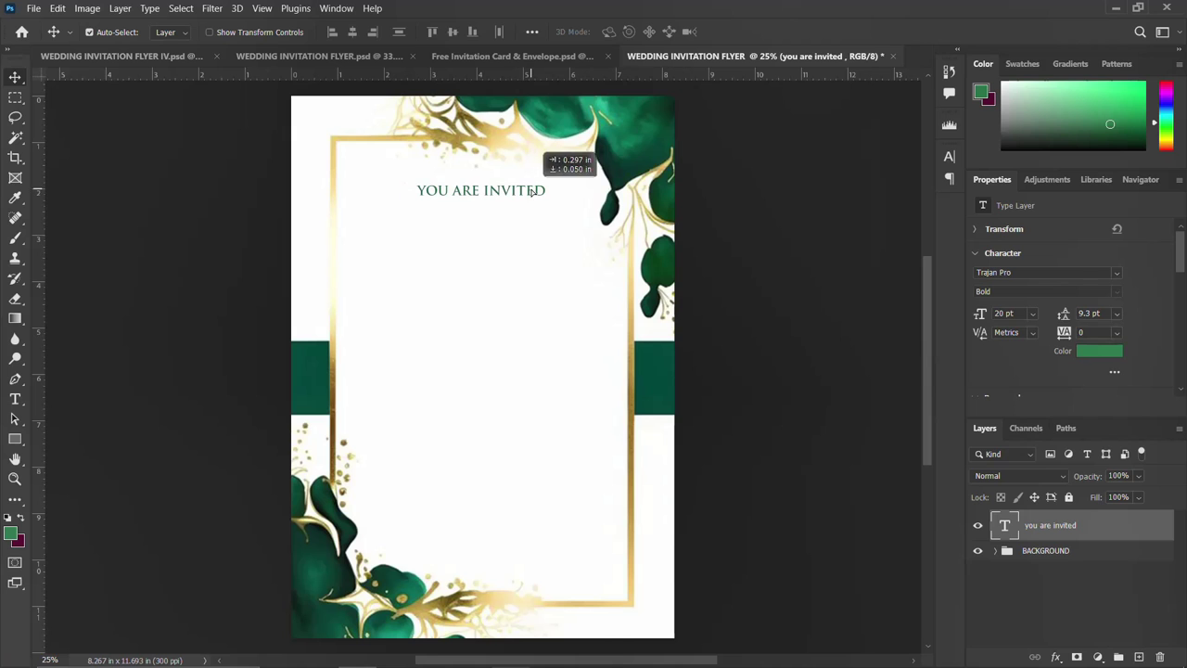
click(263, 8)
mouse_move(276, 392)
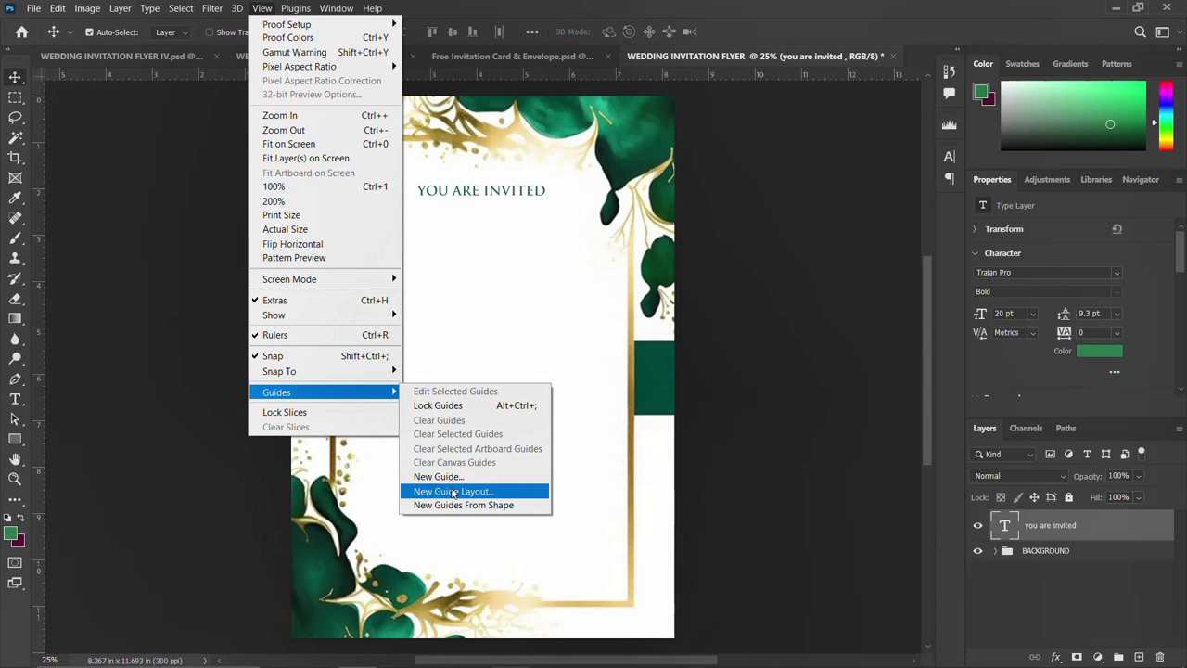
Add a 6-column, 5-row guide layout and realign the heading against the canvas
click(455, 491)
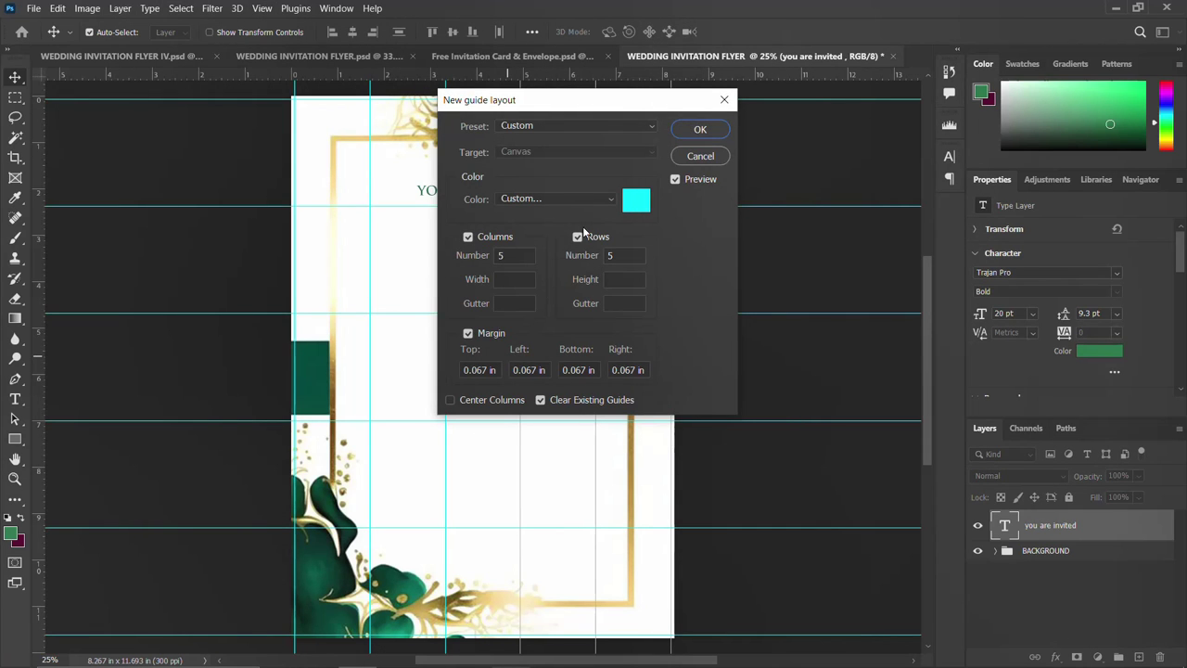
drag(508, 258, 477, 255)
text(6)
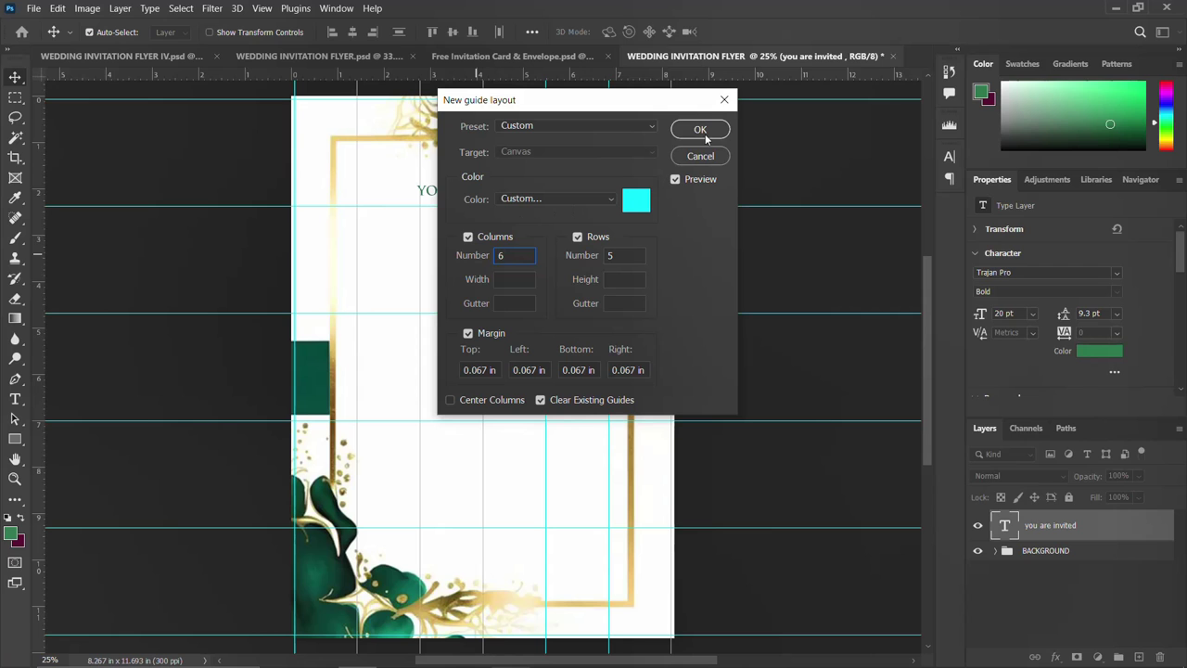
click(702, 129)
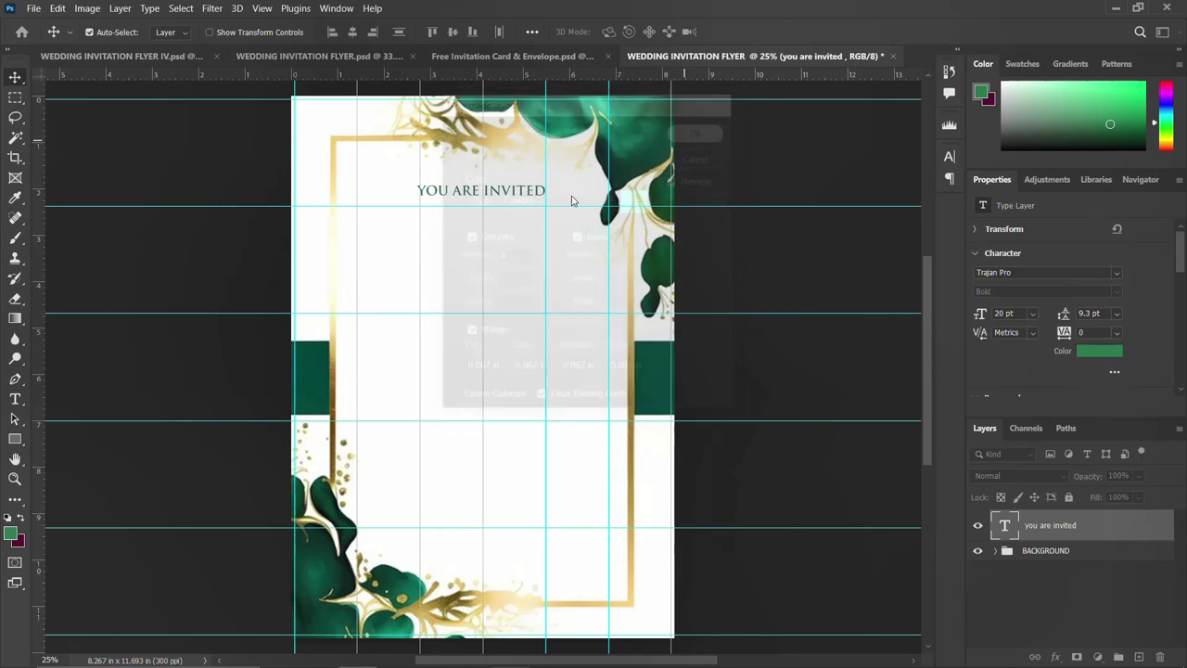
drag(509, 198, 508, 196)
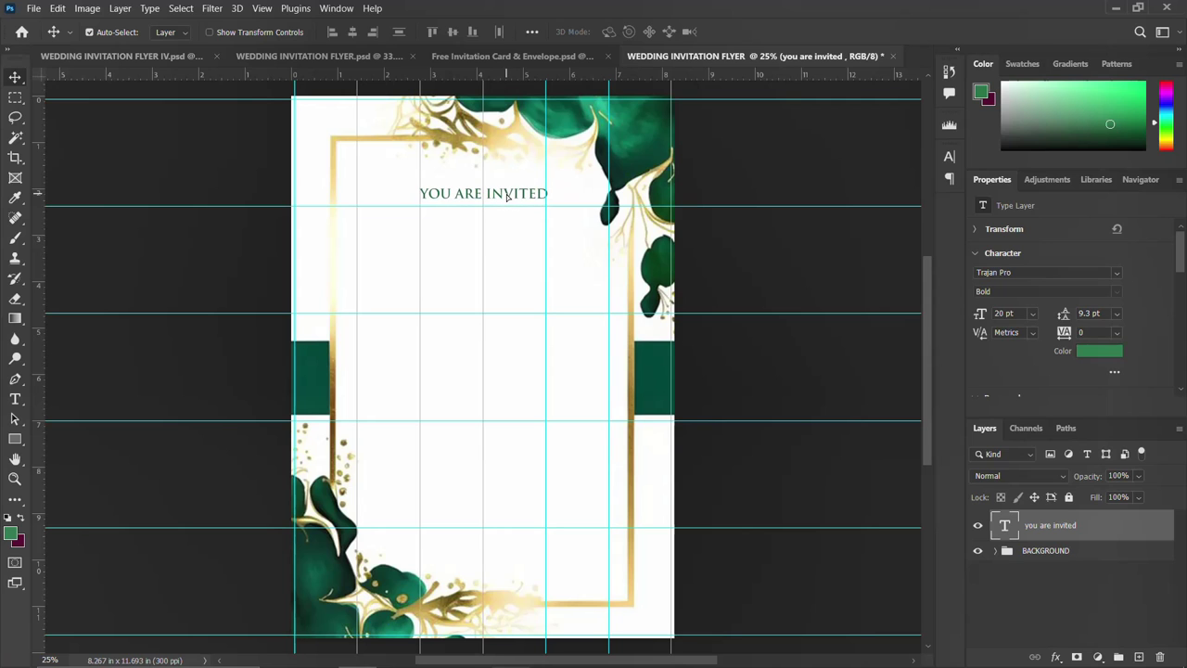
key(ctrl)
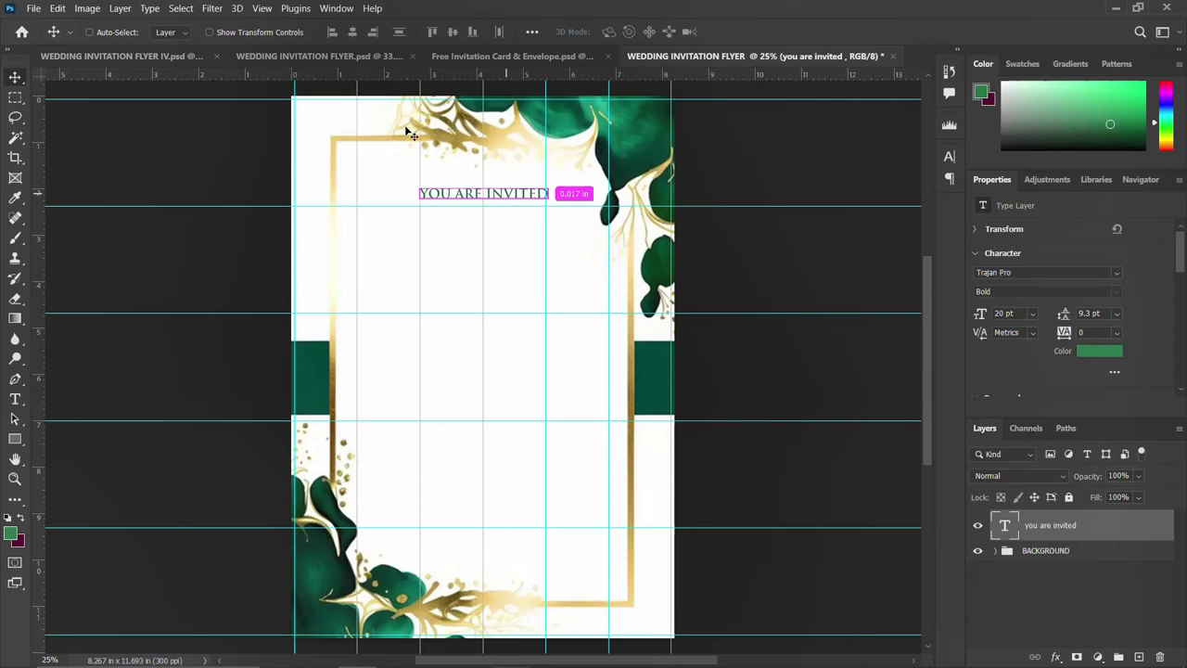
key(ctrl+a)
Deselect, then check the reference flyer heading's text colour
key(ctrl+d)
click(948, 160)
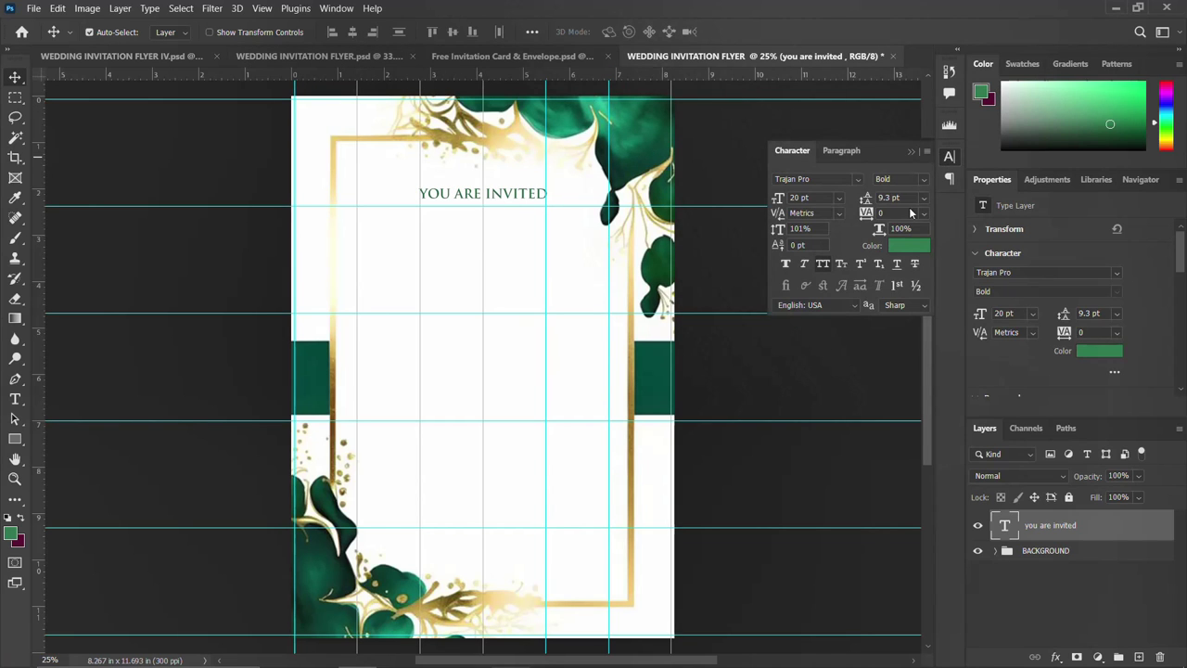
click(949, 157)
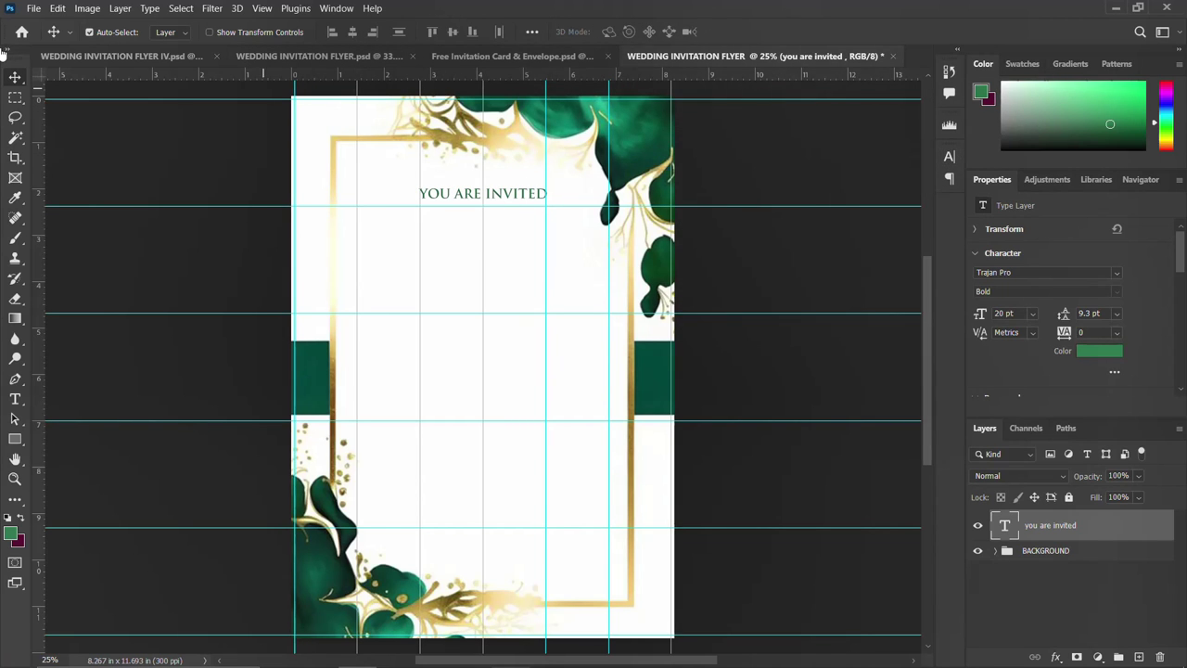
click(97, 57)
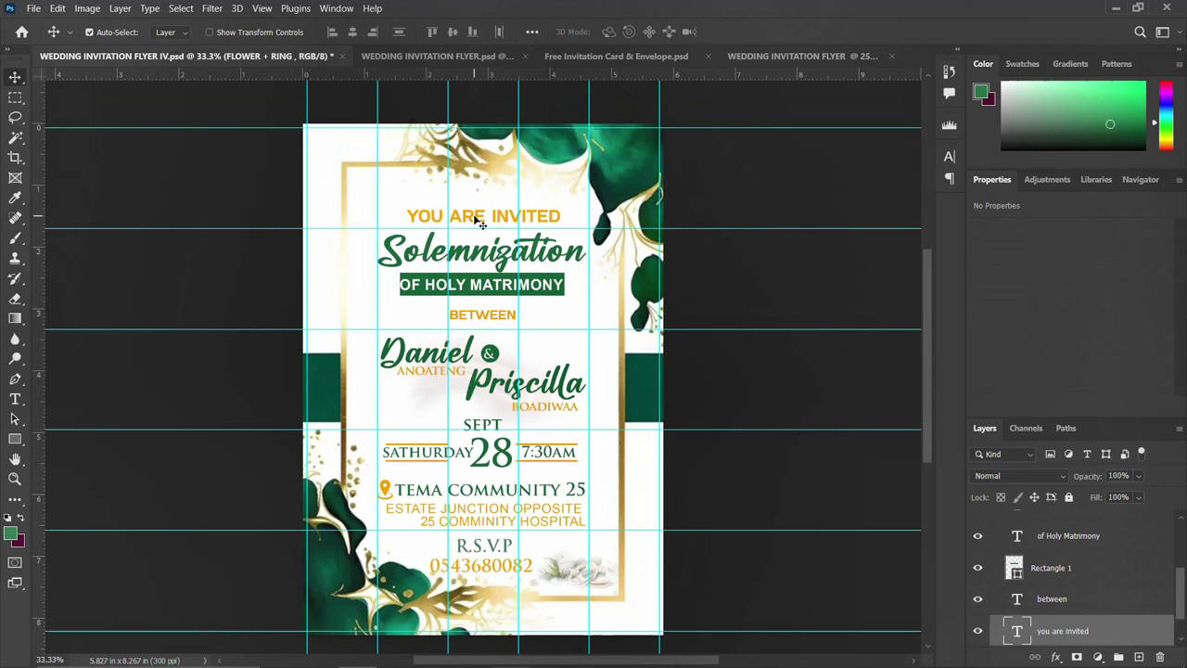
click(950, 157)
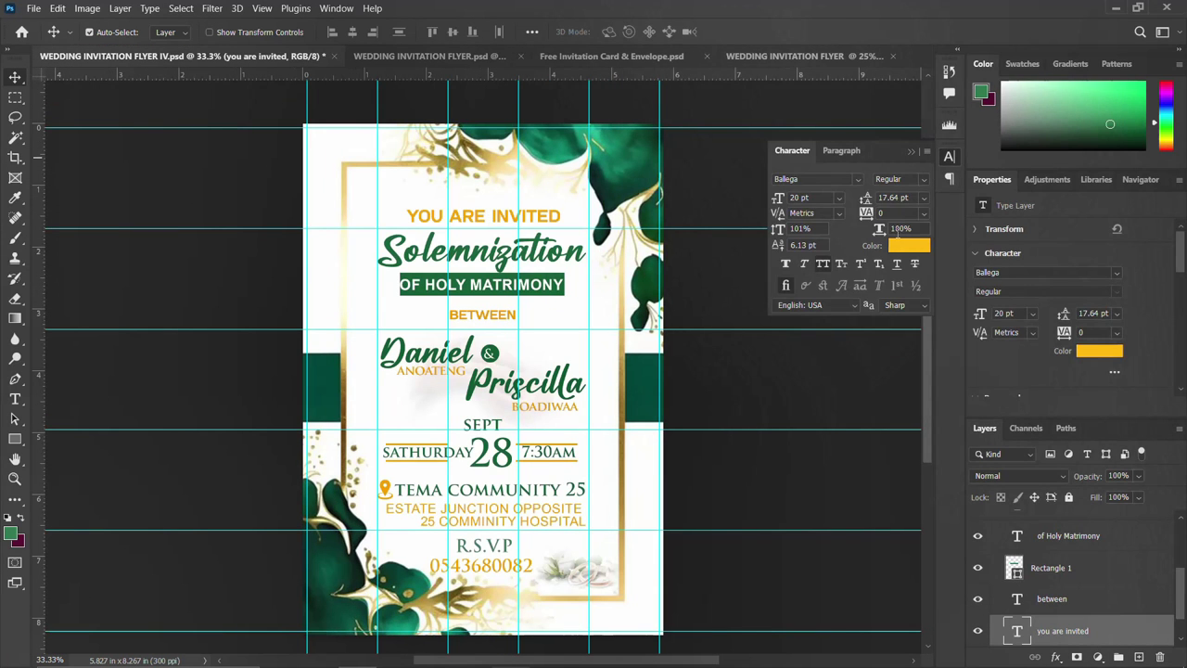
click(899, 247)
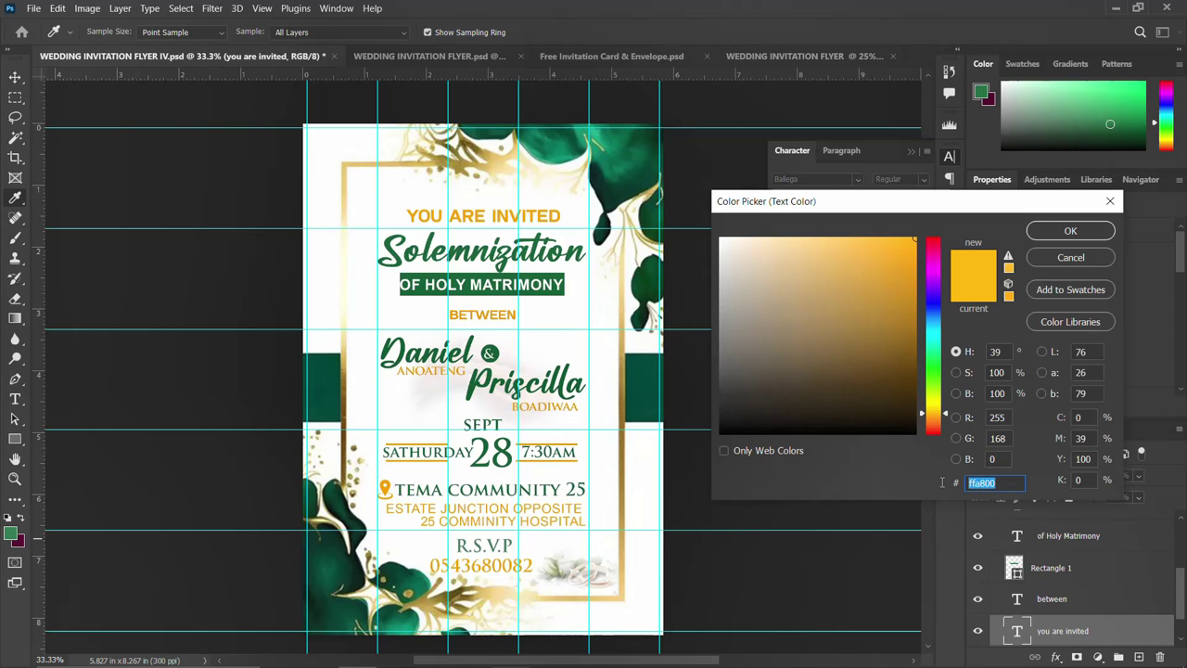
click(1070, 231)
Make the working YOU ARE INVITED heading gold, ffa800
click(779, 60)
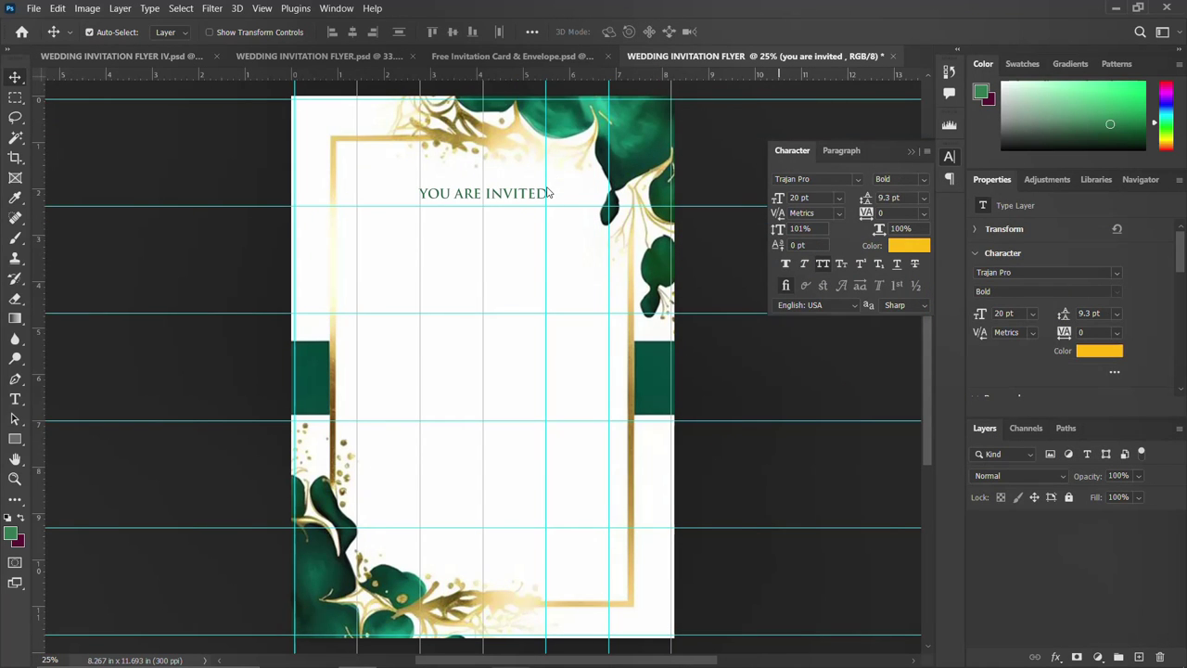
click(901, 247)
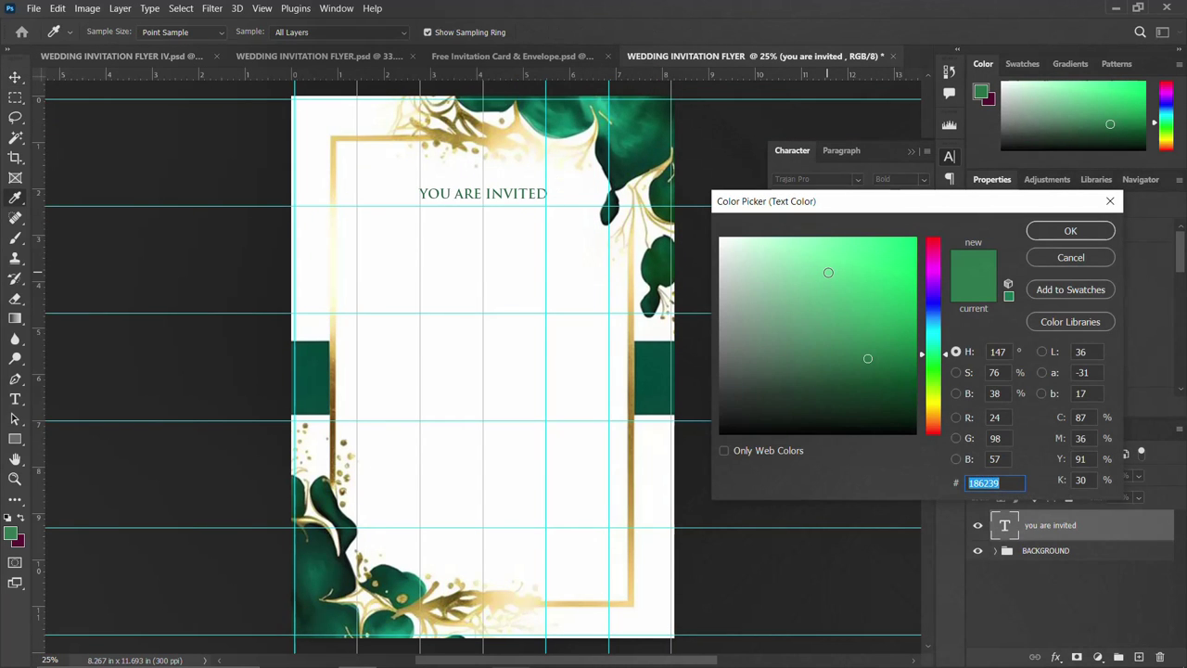
text(ffa800)
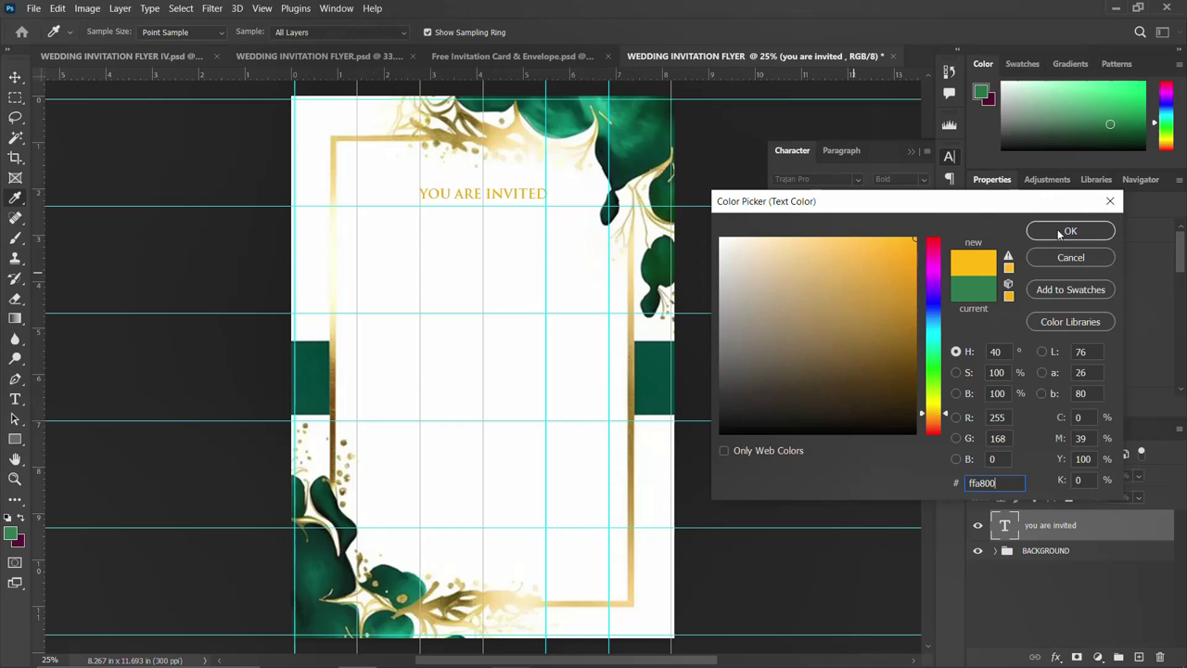
click(1061, 234)
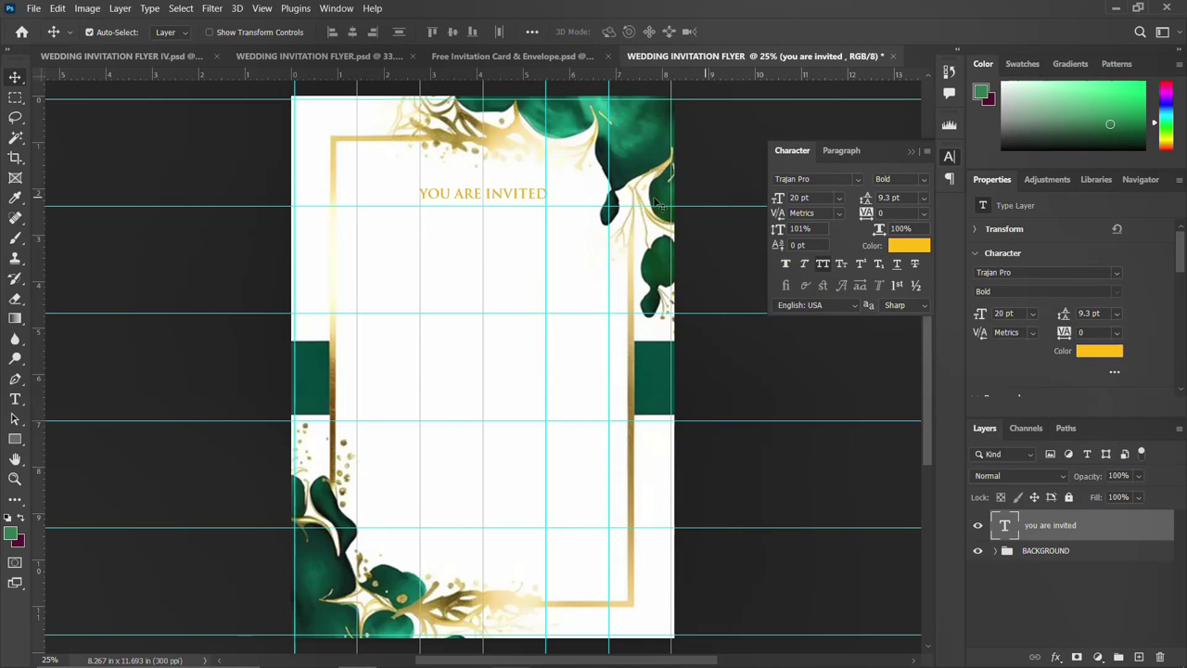
Duplicate the heading one line lower and change its text to Solemnization
drag(519, 203, 521, 222)
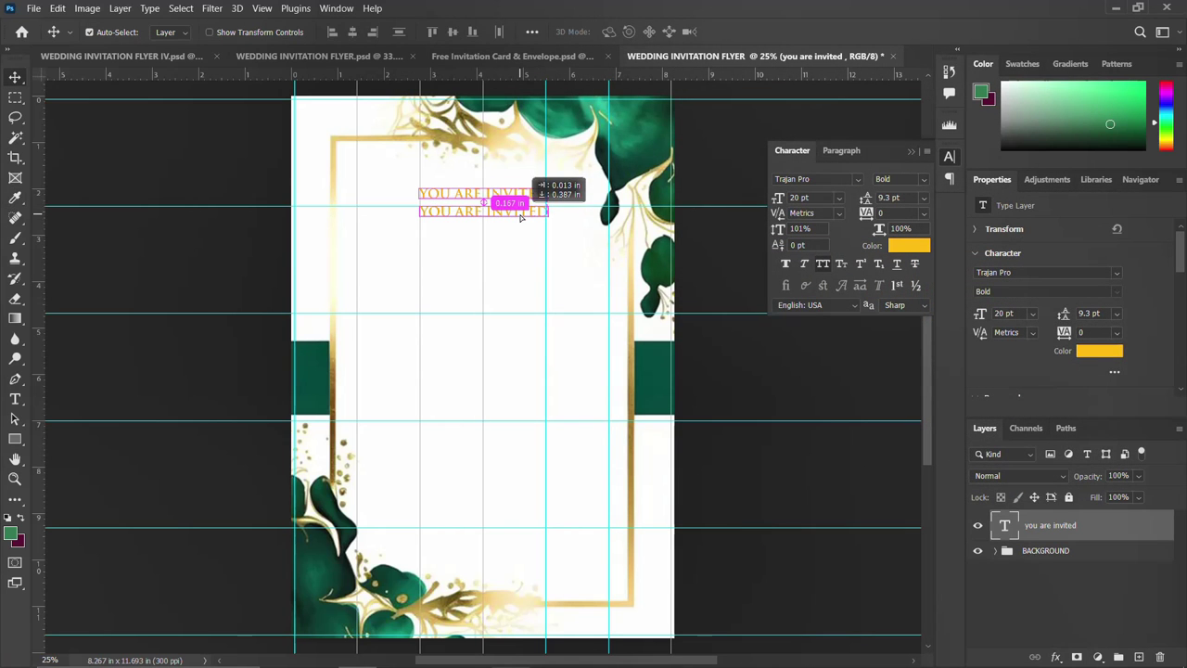
mouse_move(594, 664)
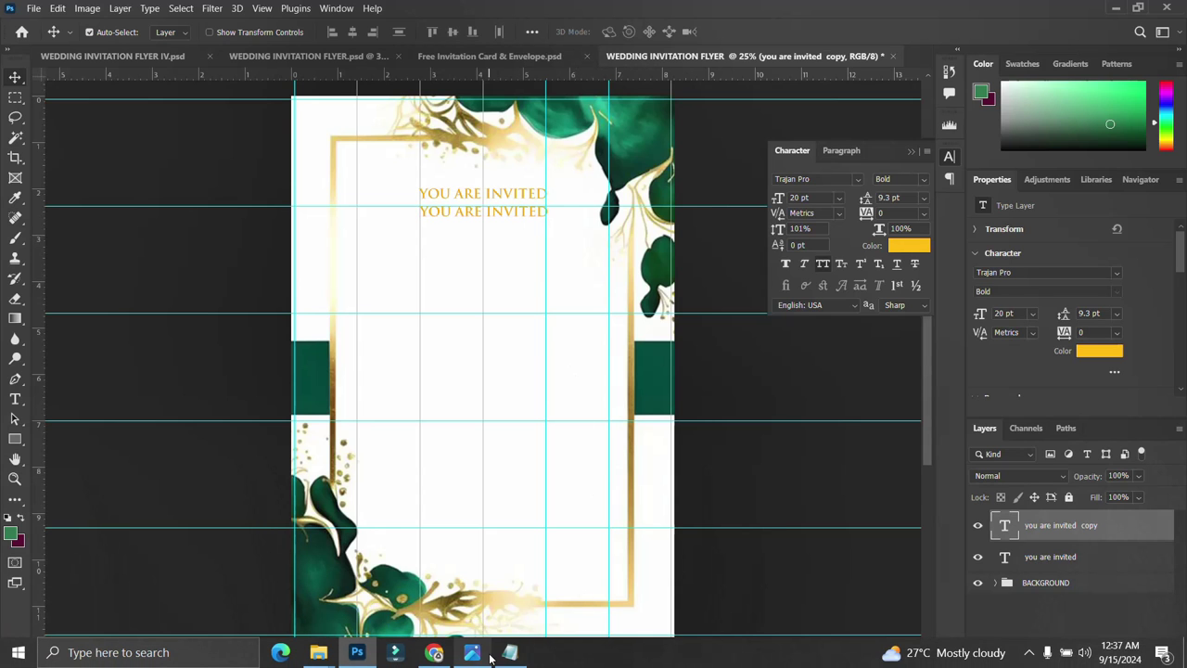
click(510, 649)
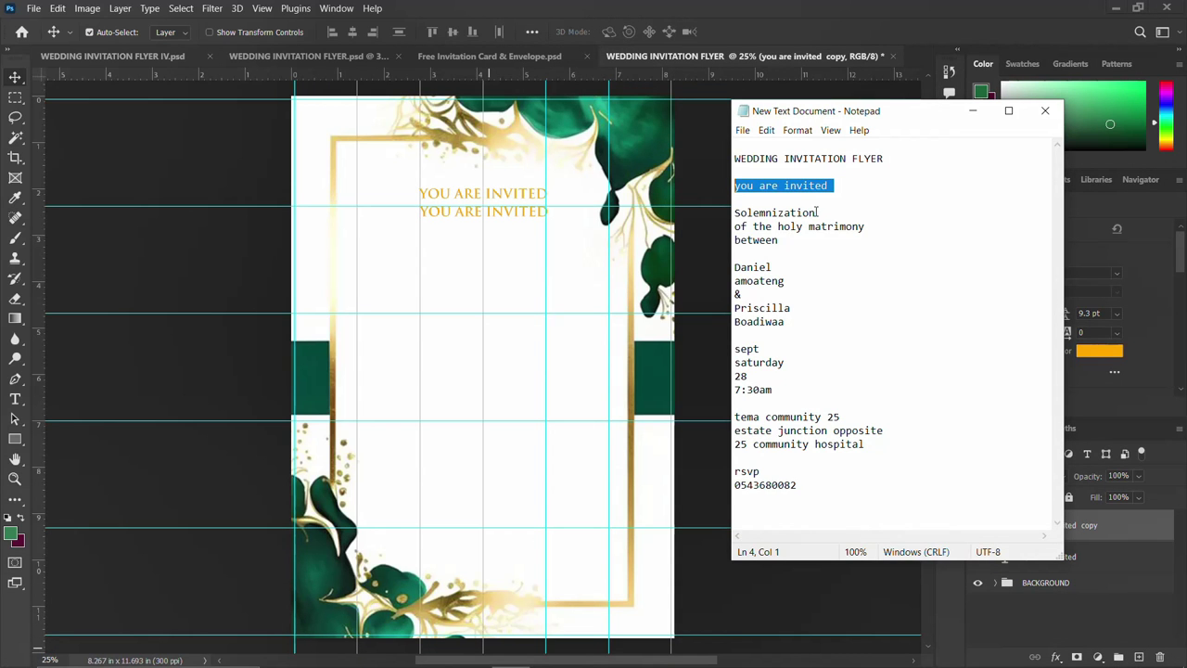
drag(817, 213, 740, 213)
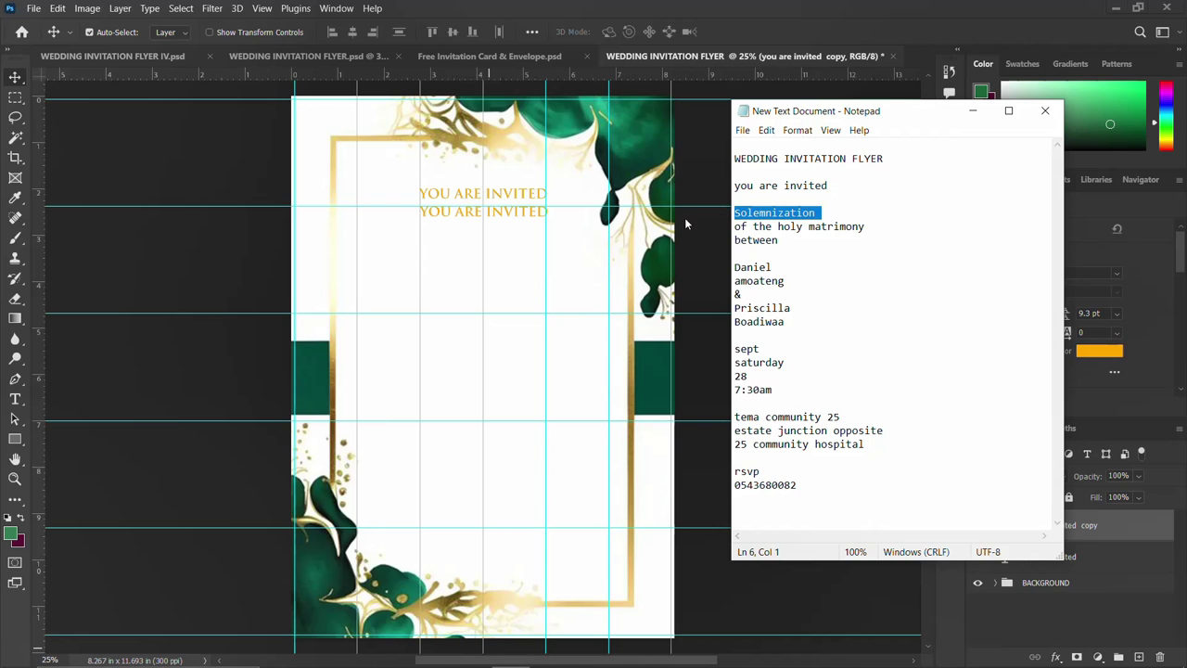
click(515, 216)
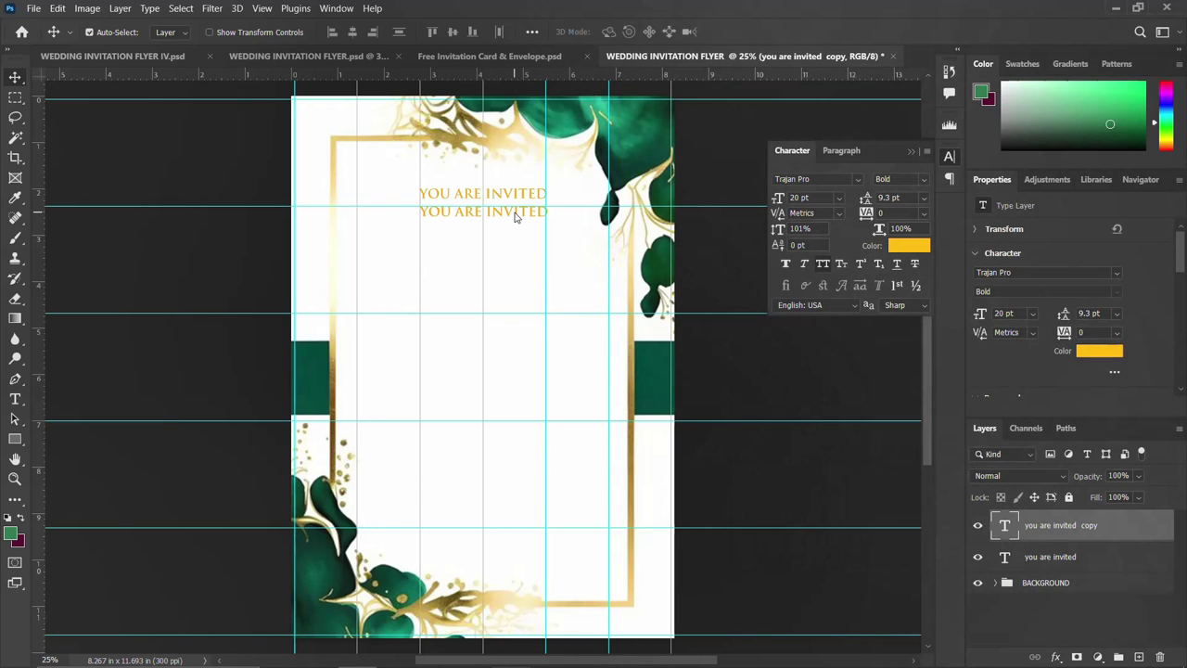
double_click(518, 216)
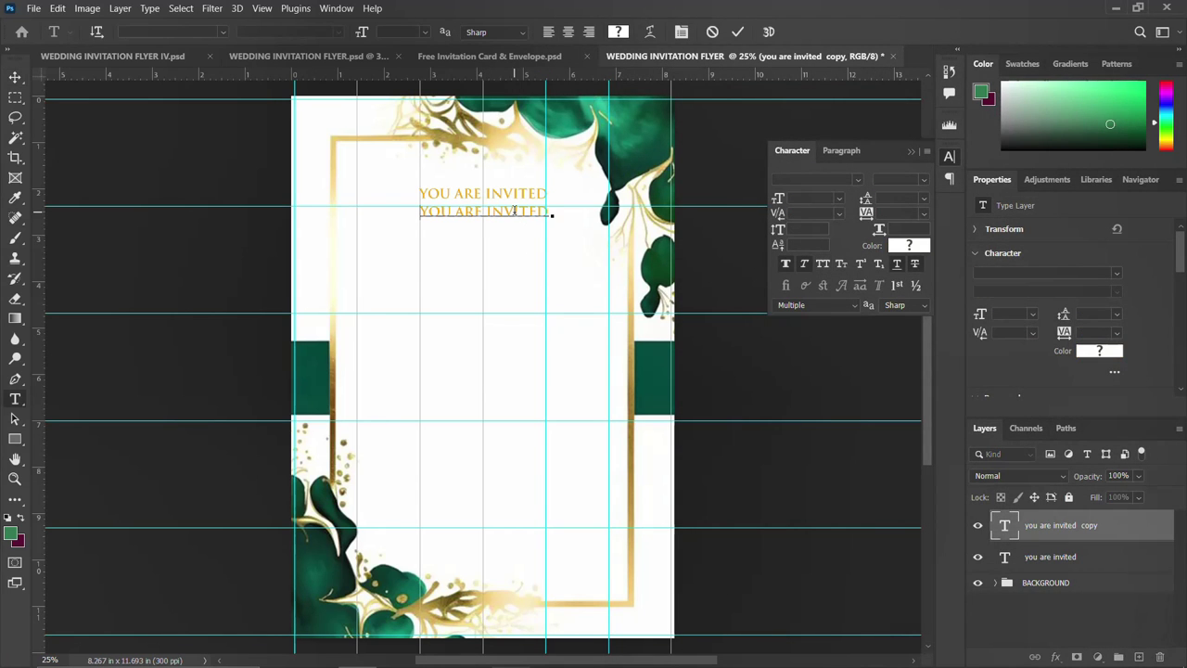
text(SOLEMNIZATION)
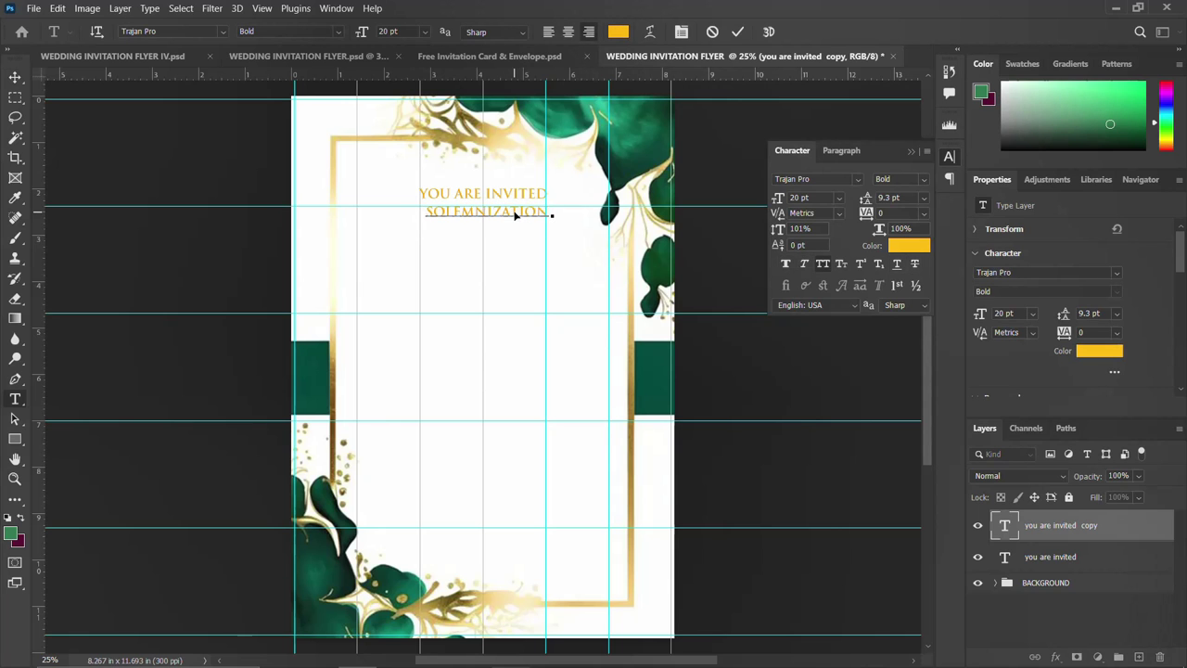
key(ctrl+Return)
Set Solemnization in Catalish Huntera script with All Caps turned off
click(859, 178)
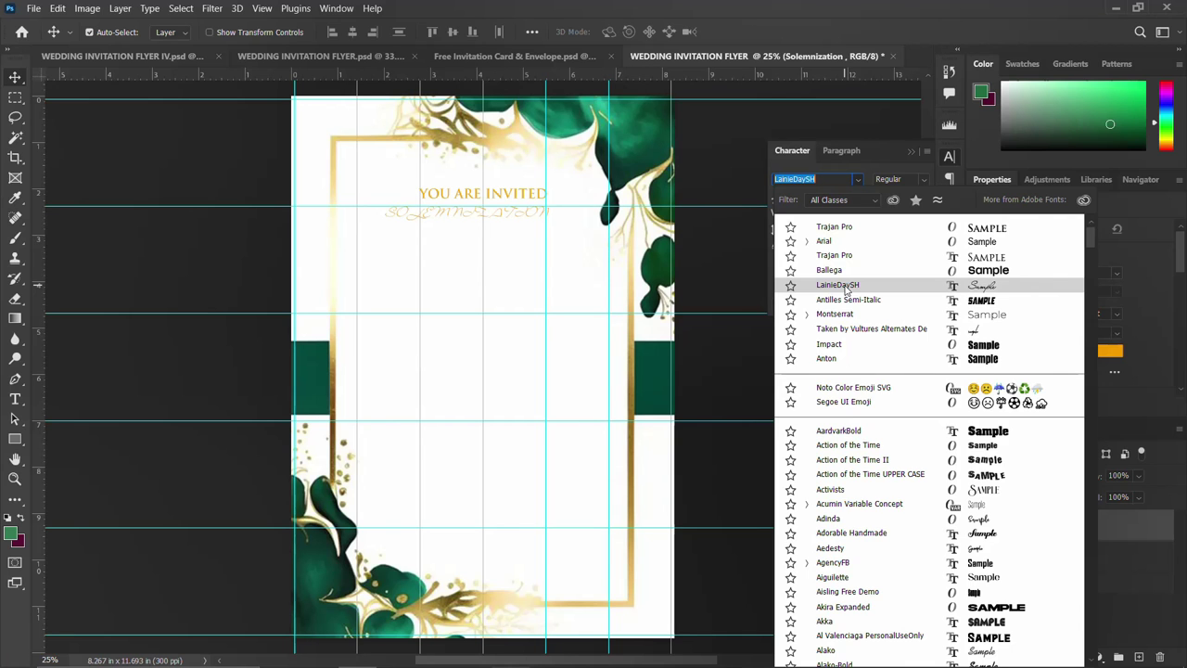
click(844, 285)
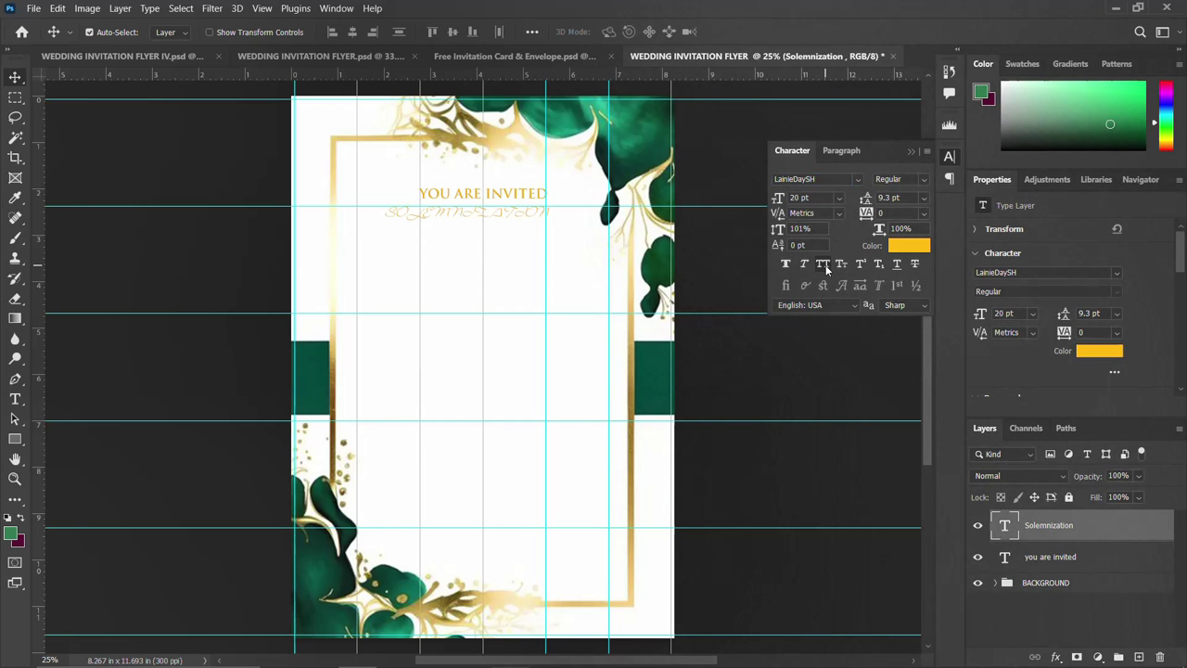
key(ctrl+shift+k)
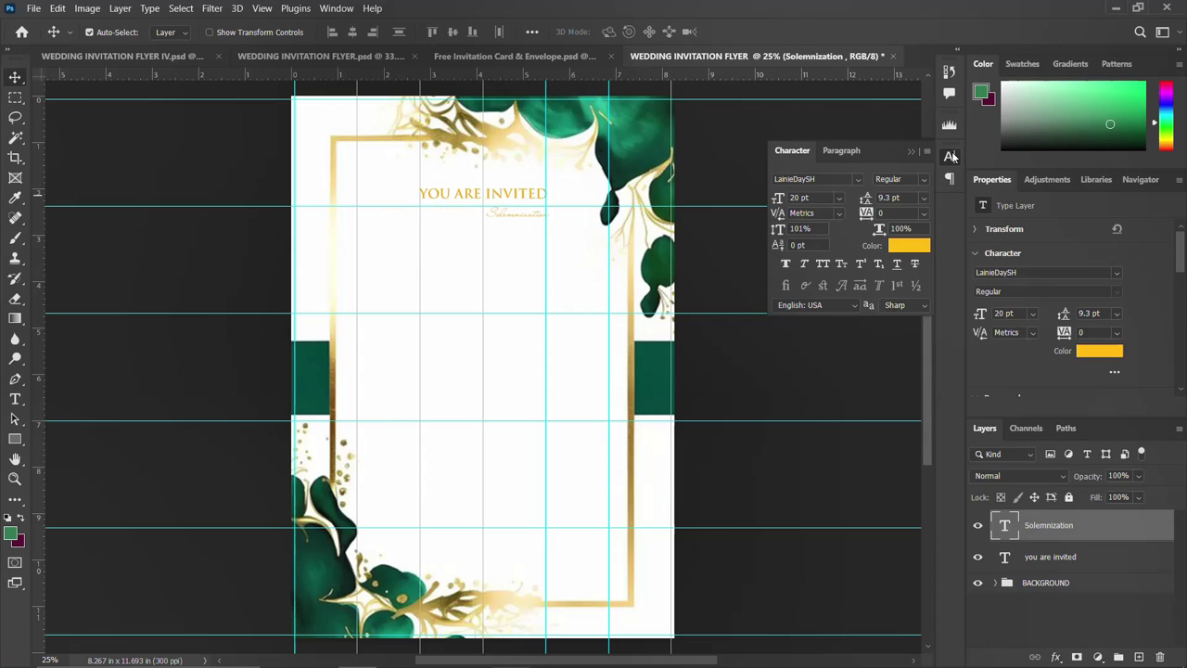
click(950, 157)
click(948, 156)
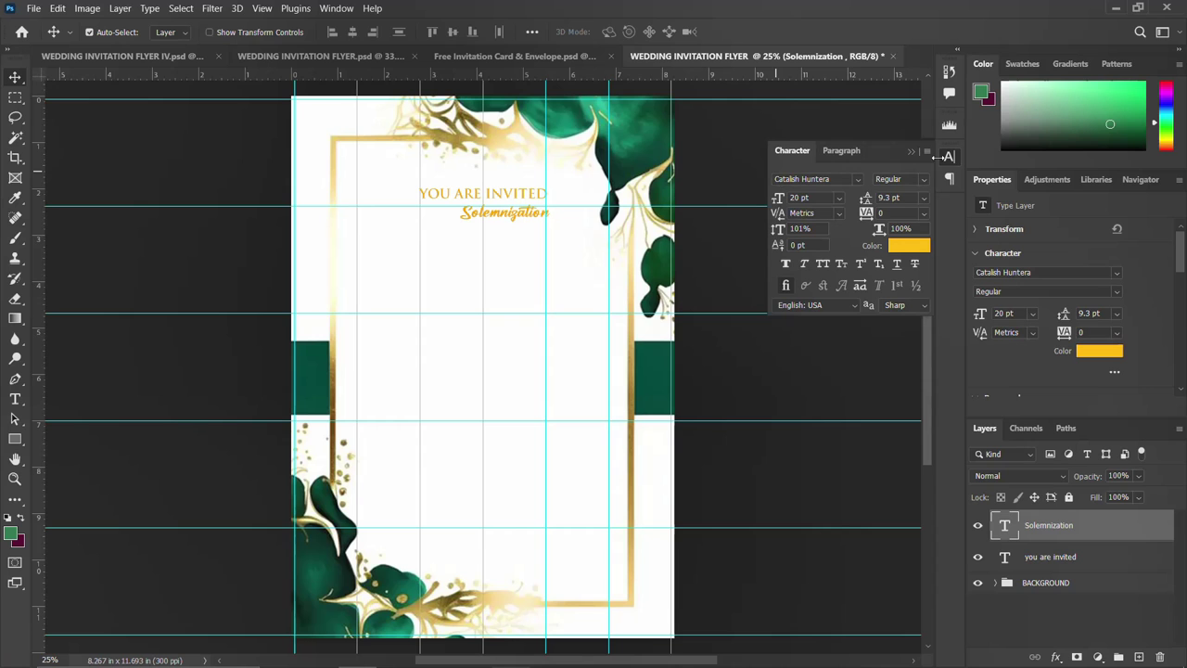
Enlarge the Solemnization title to about 46.31 pt
click(949, 157)
key(ctrl+t)
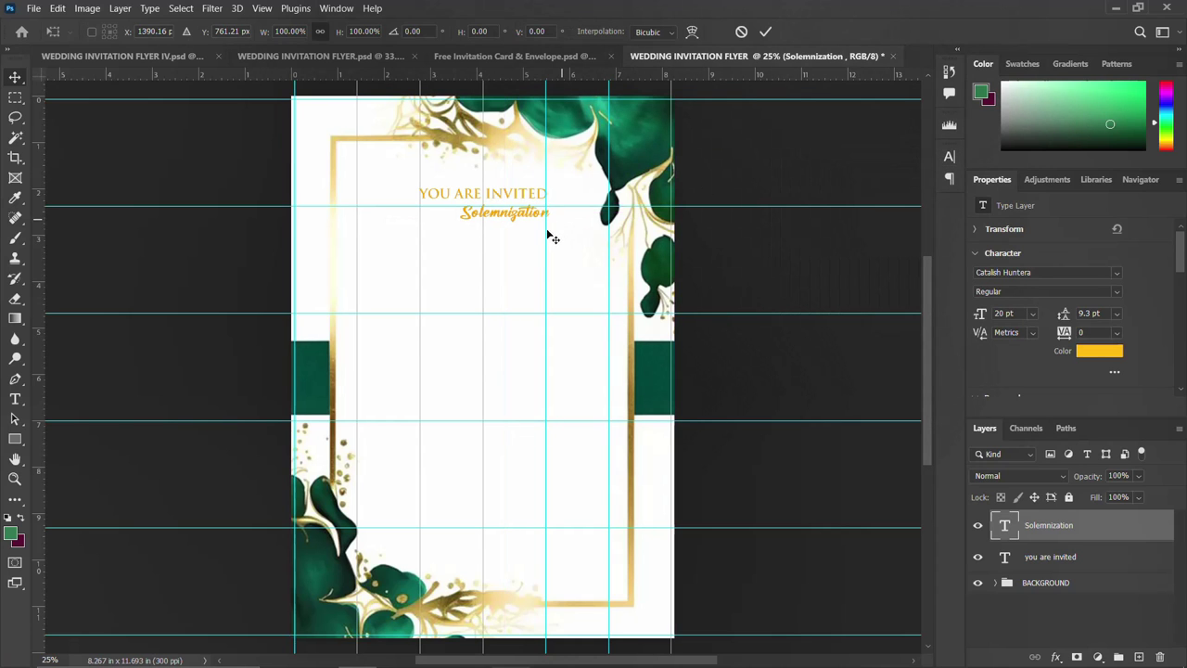
mouse_move(551, 223)
mouse_down()
mouse_move(607, 247)
mouse_move(510, 228)
mouse_move(593, 196)
mouse_up()
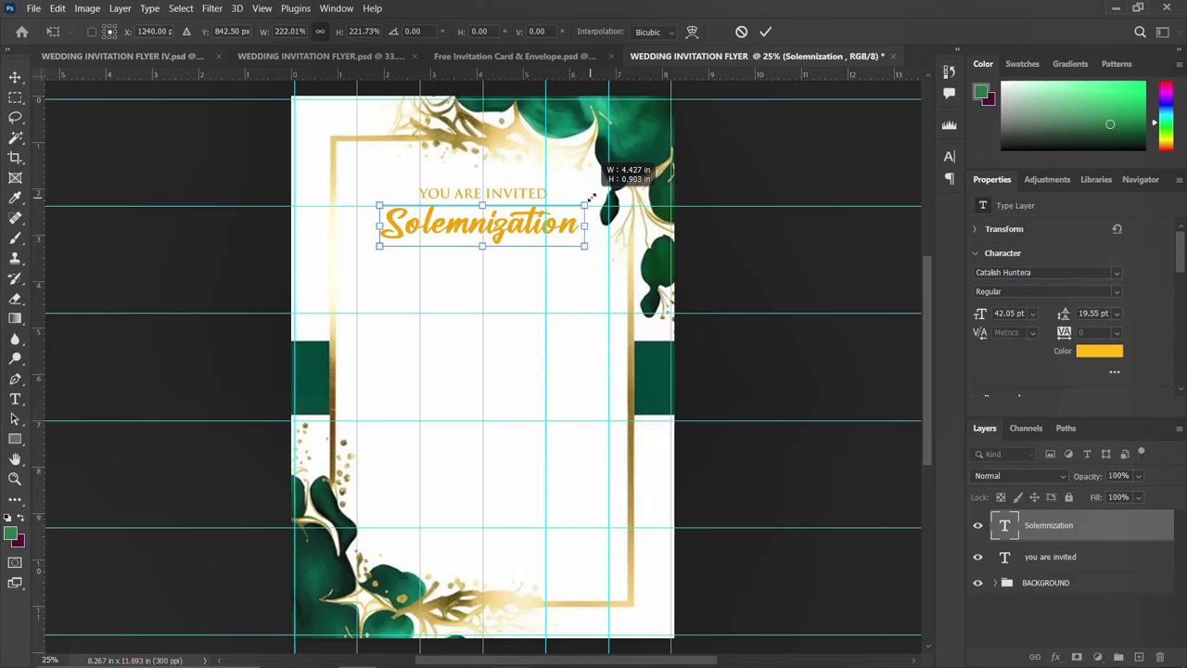
key(Return)
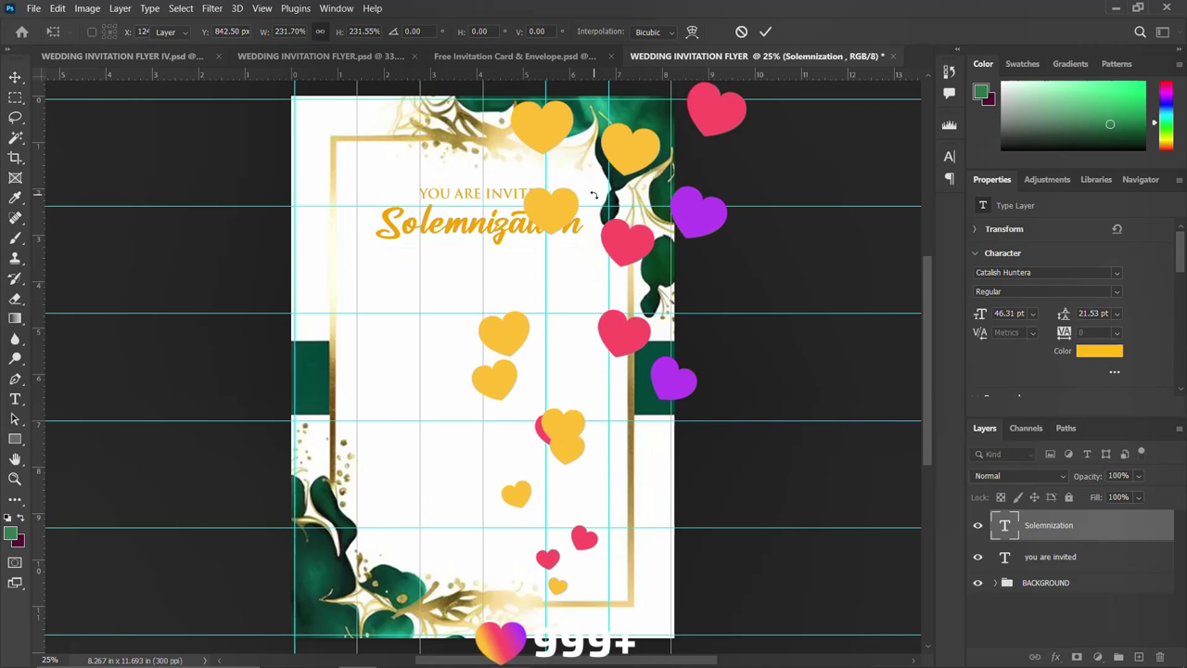
Colour Solemnization deep green 01483c, sampled from the flyer's green band
click(948, 158)
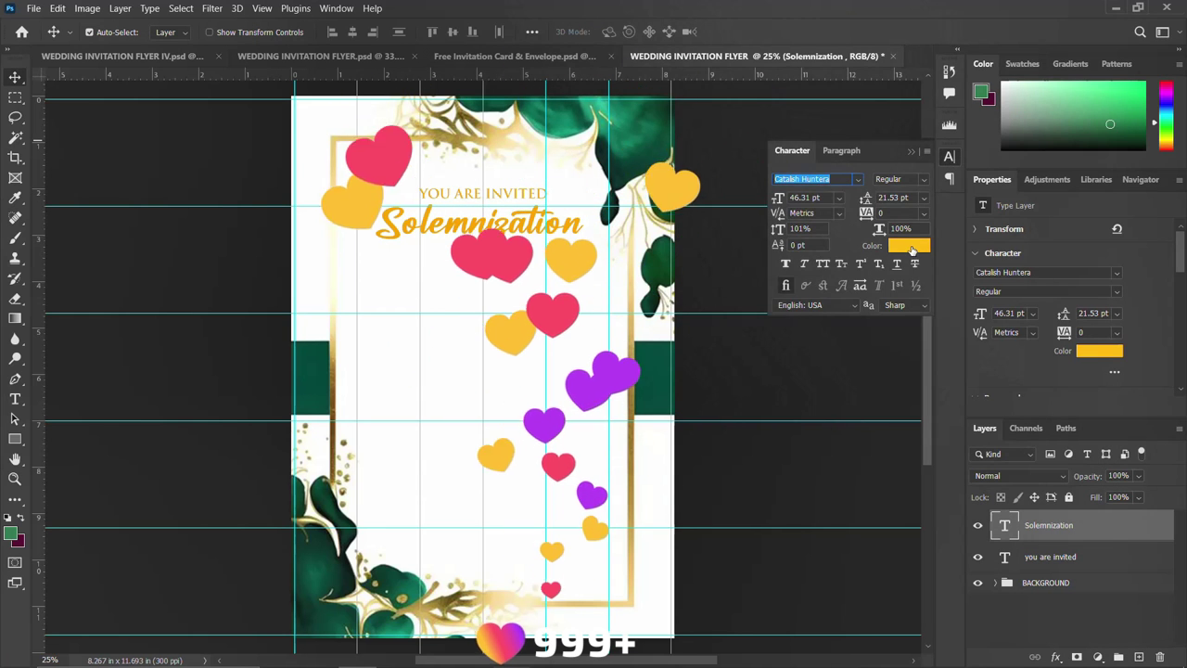
click(867, 262)
click(653, 354)
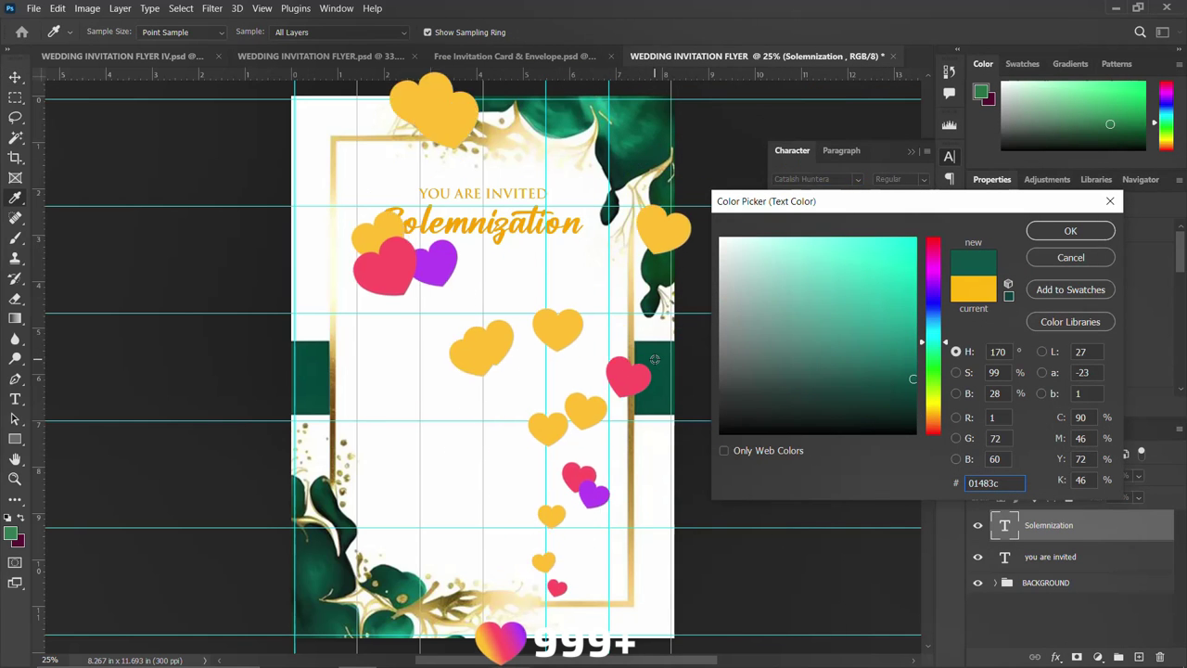
click(1070, 232)
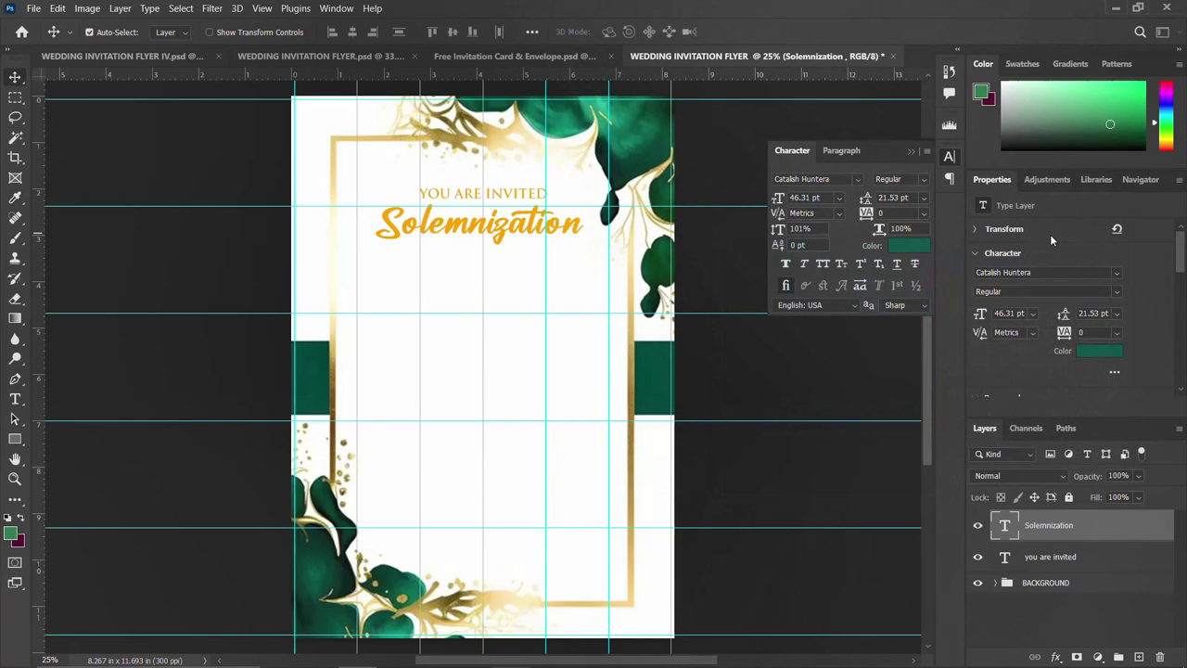
click(948, 157)
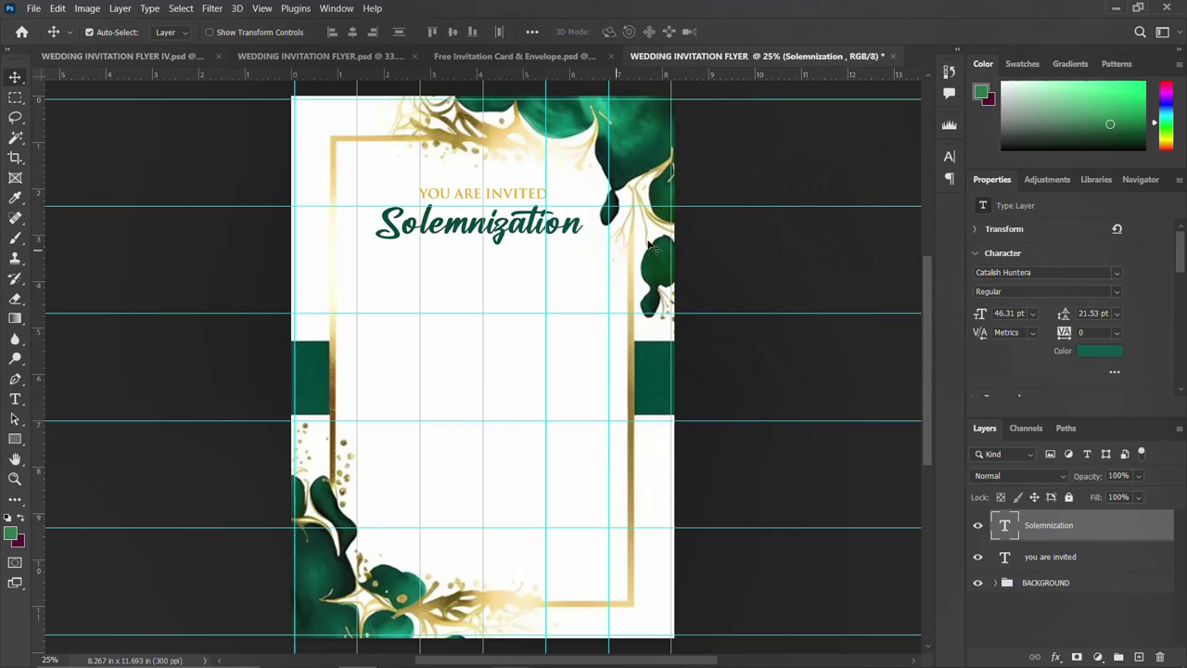
Copy the gold heading below Solemnization, change it to OF THE HOLY MATRIMONY, and centre it
drag(483, 237, 480, 233)
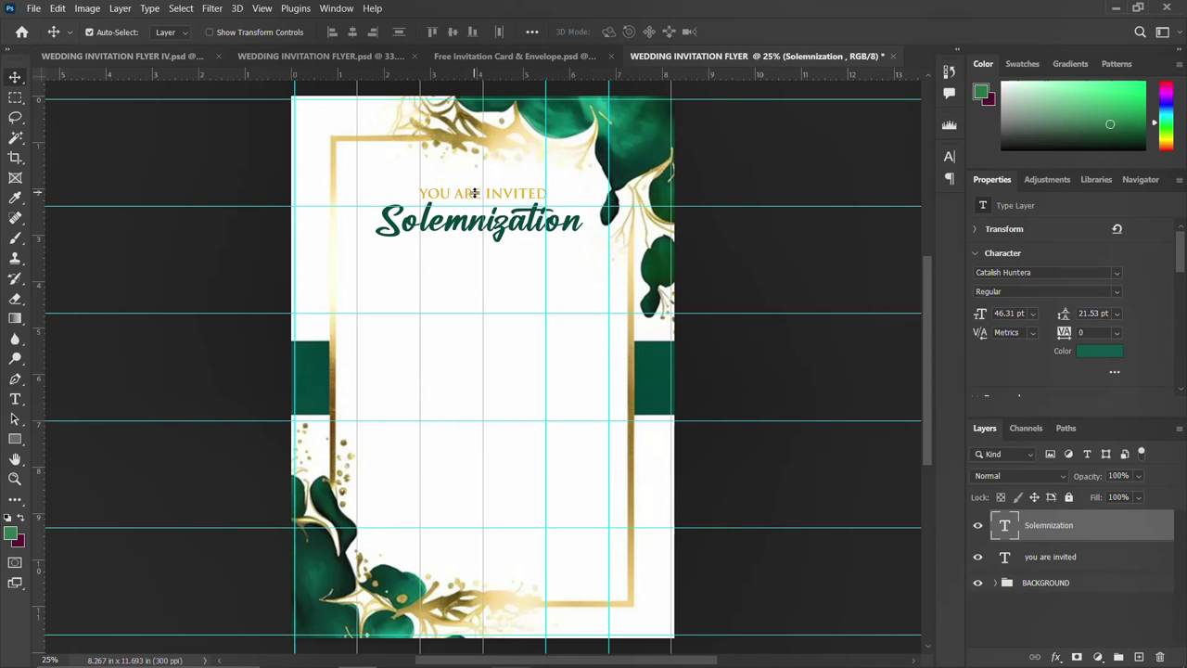
drag(474, 193, 474, 246)
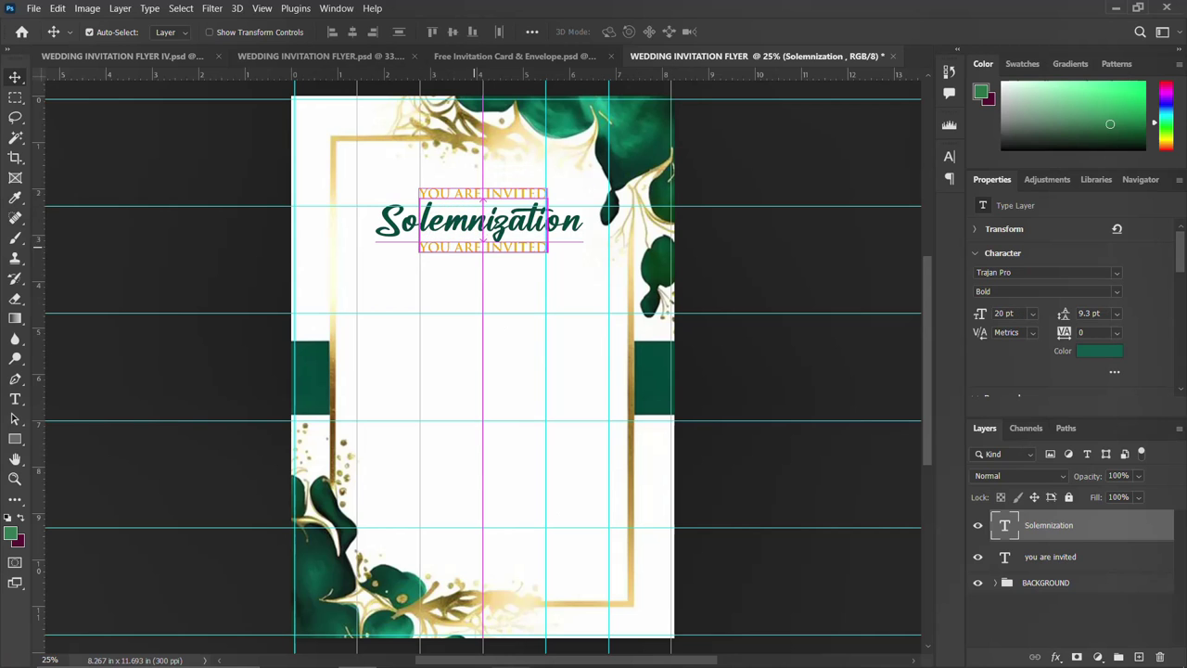
click(509, 661)
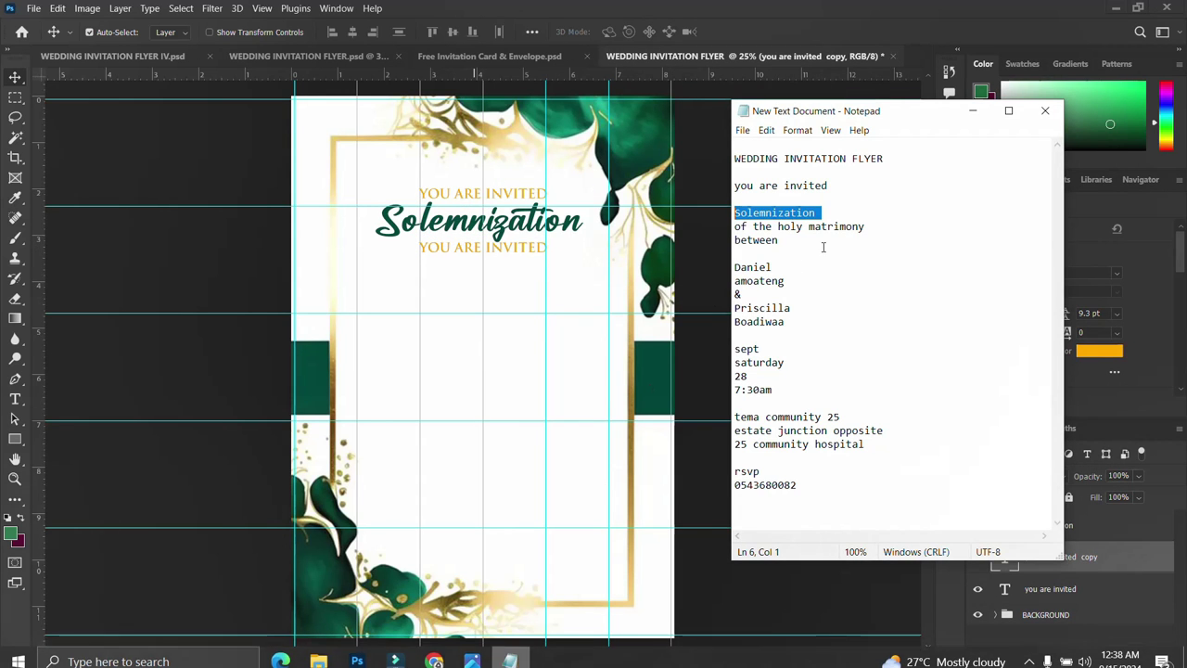
drag(870, 227, 734, 226)
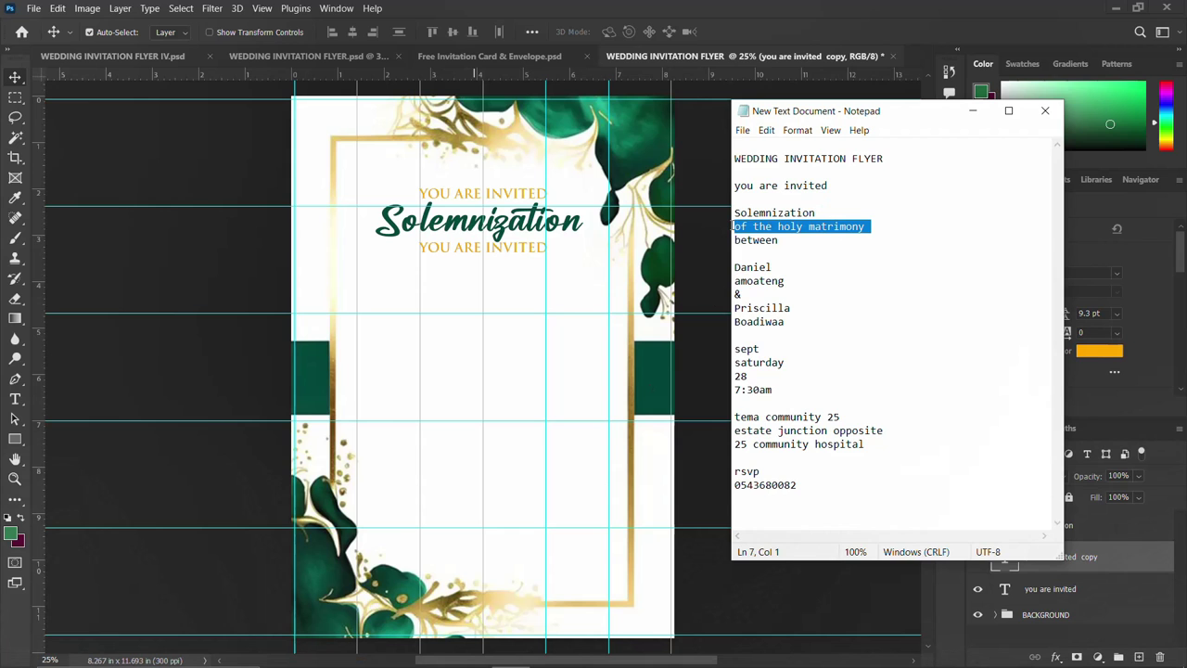
click(501, 249)
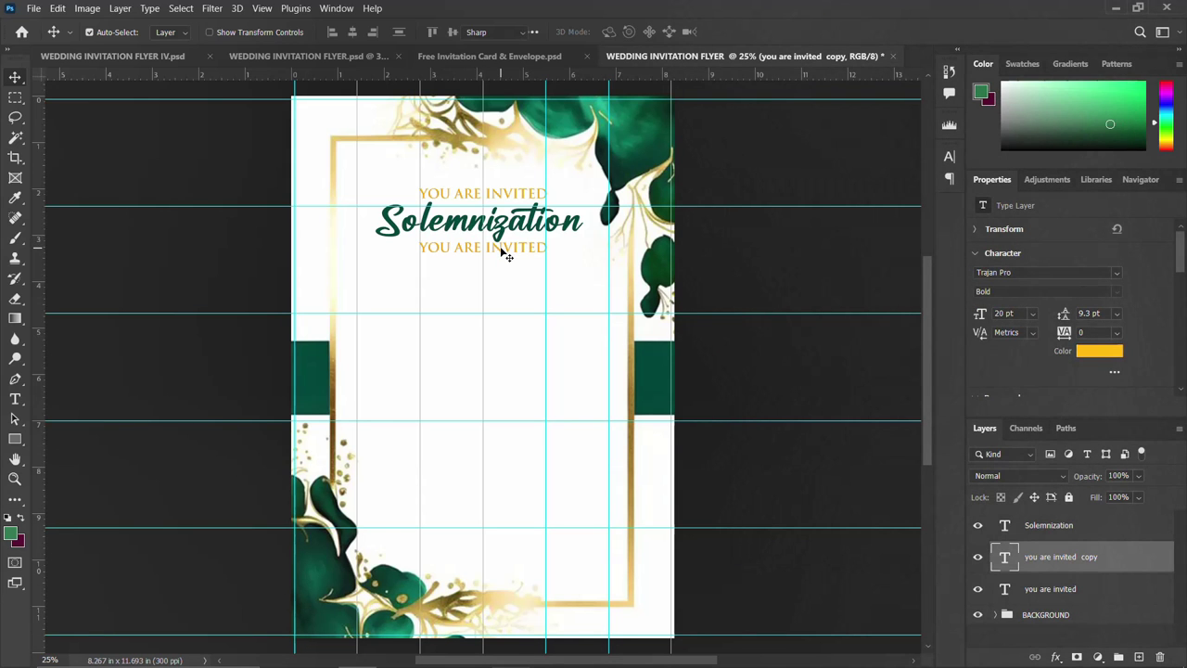
double_click(507, 251)
text(OF THE HOLY MATRIMONY)
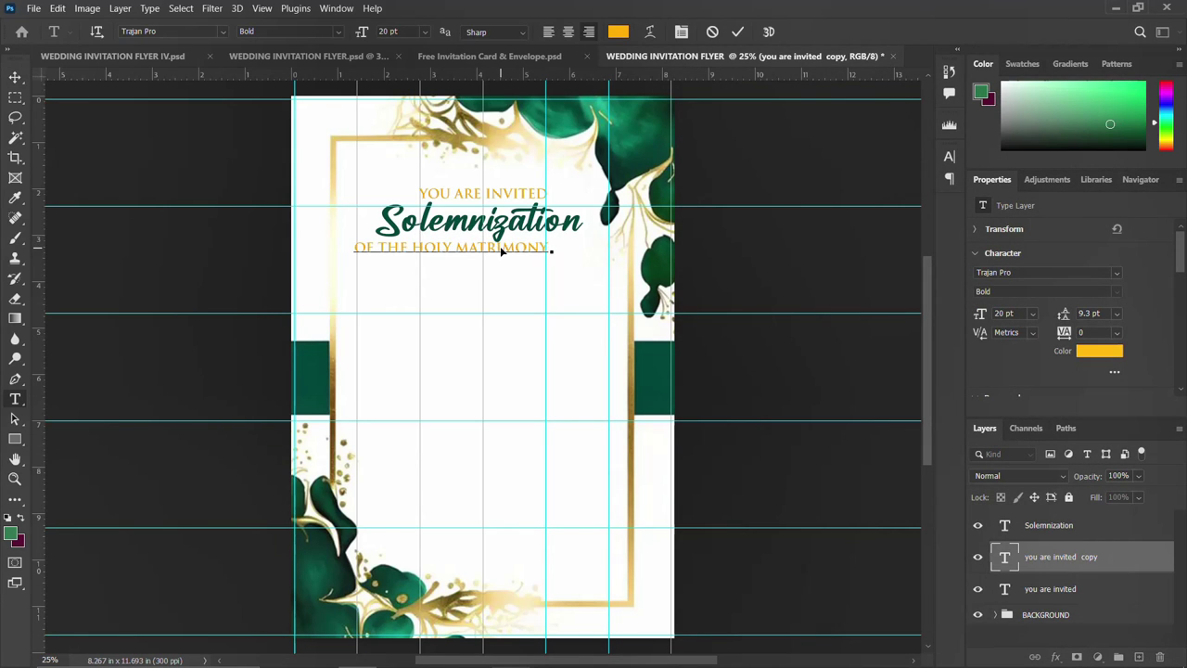
key(ctrl+Return)
key(v)
drag(501, 249, 523, 248)
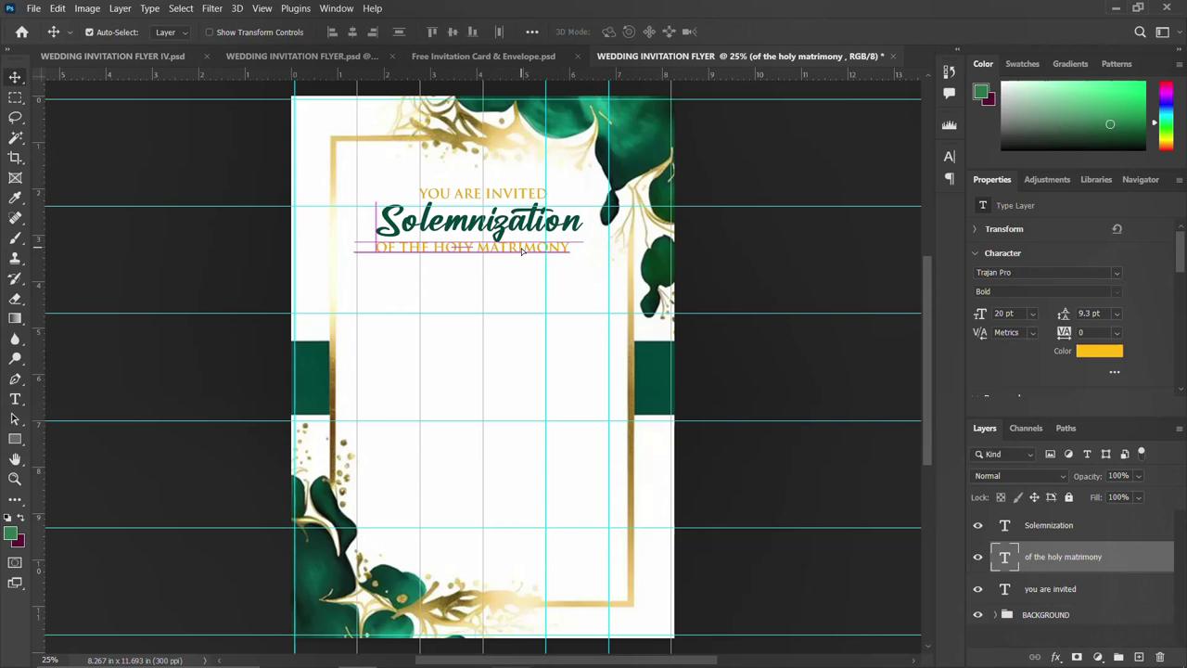
Draw a green bar around OF THE HOLY MATRIMONY, keeping the text layer above it
click(15, 439)
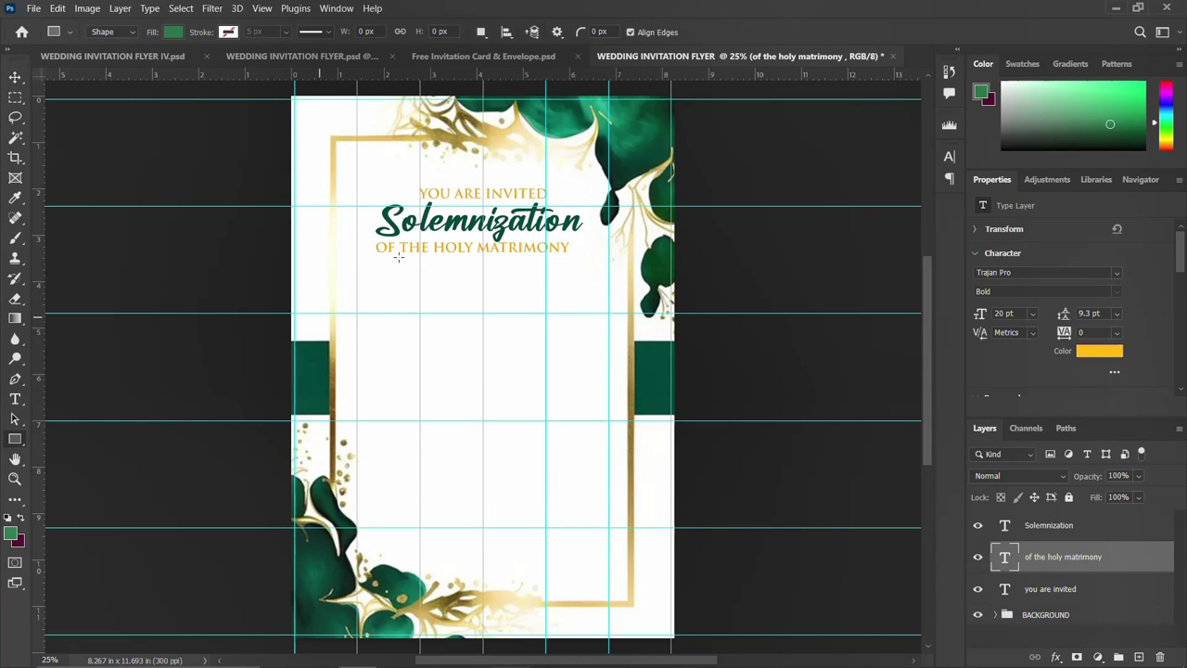
drag(369, 242, 598, 260)
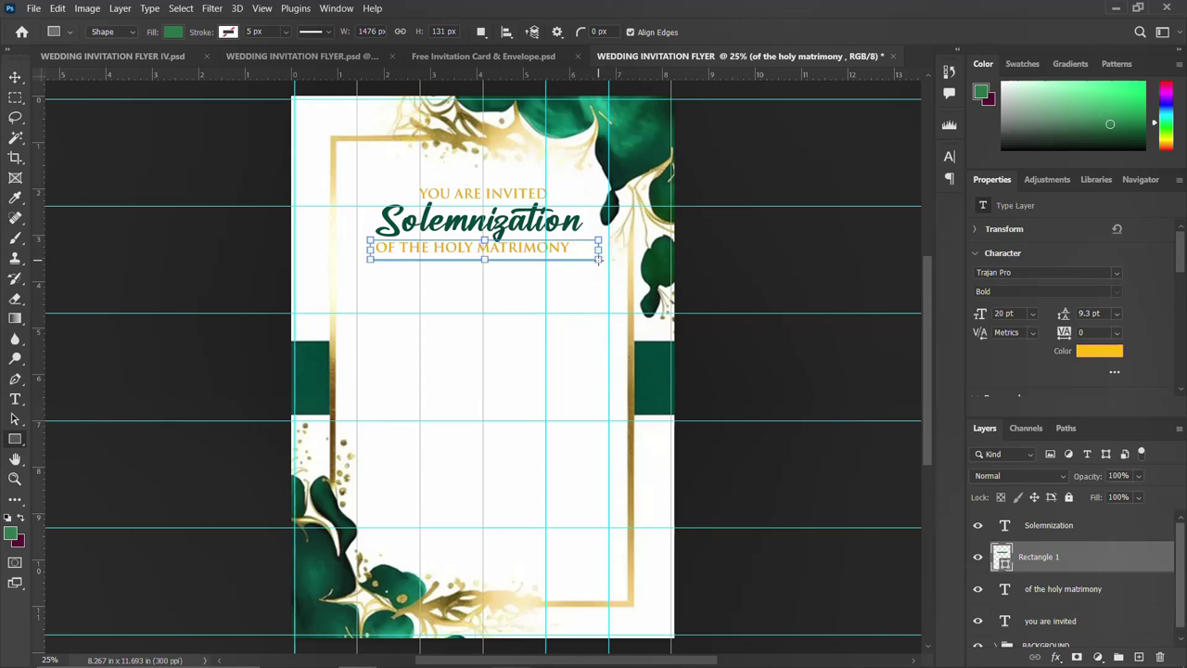
click(14, 77)
drag(1057, 591, 1053, 539)
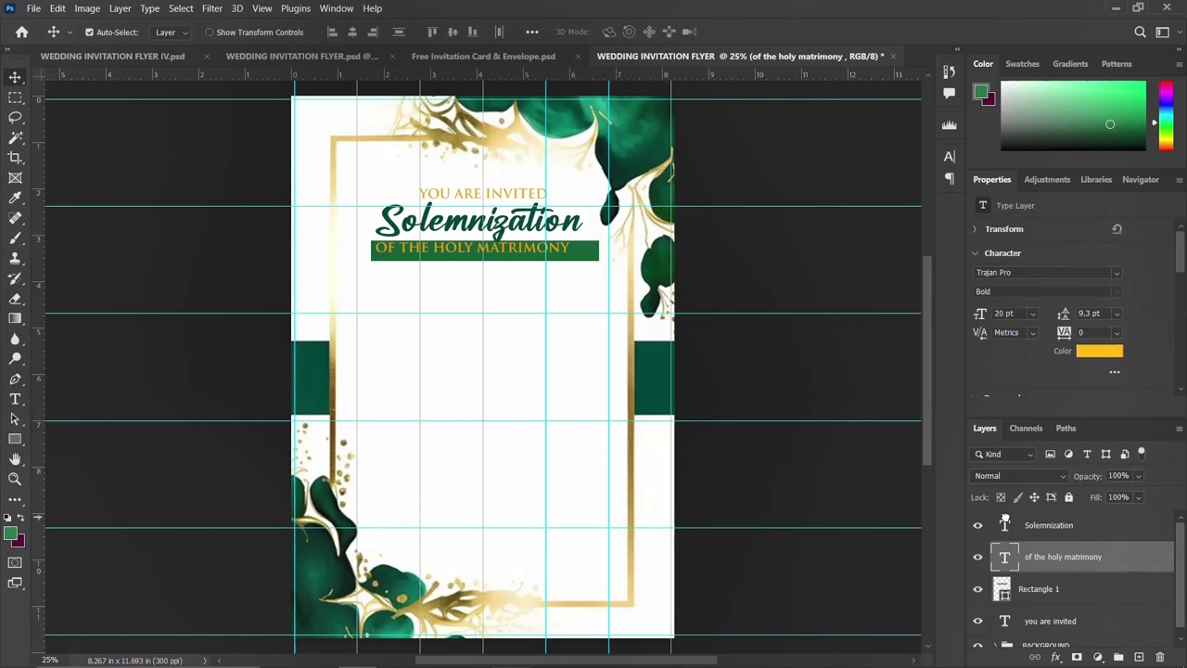
Make OF THE HOLY MATRIMONY white and shift it onto the green bar
click(950, 156)
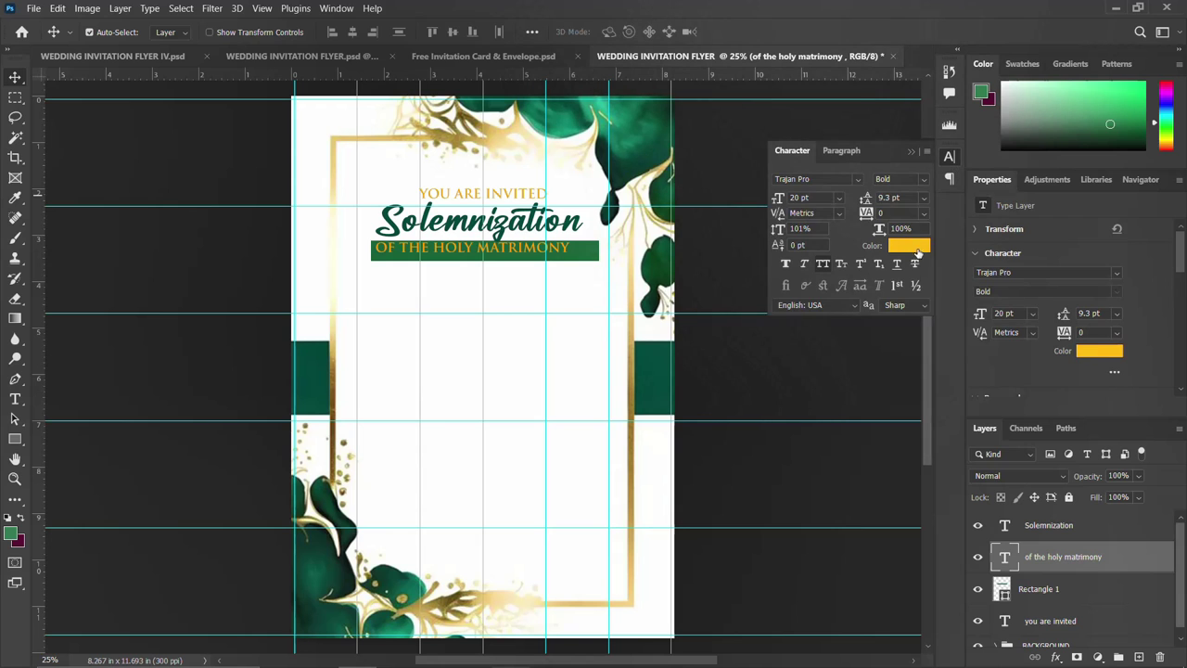
click(917, 257)
text(ffffff)
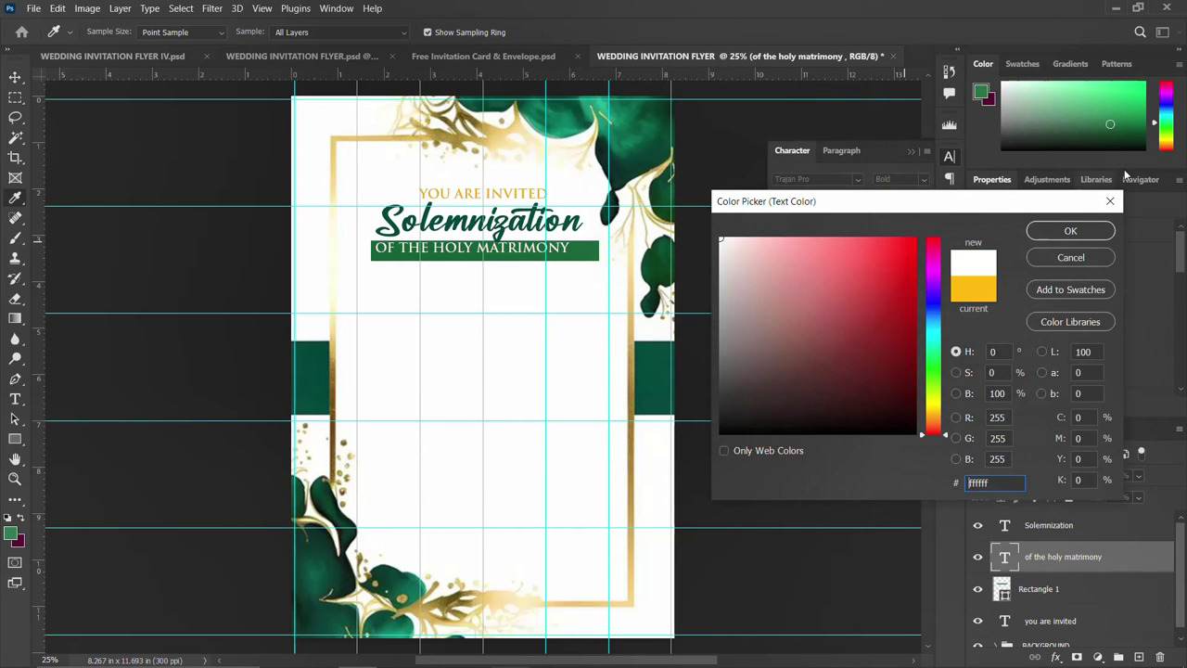
click(1070, 231)
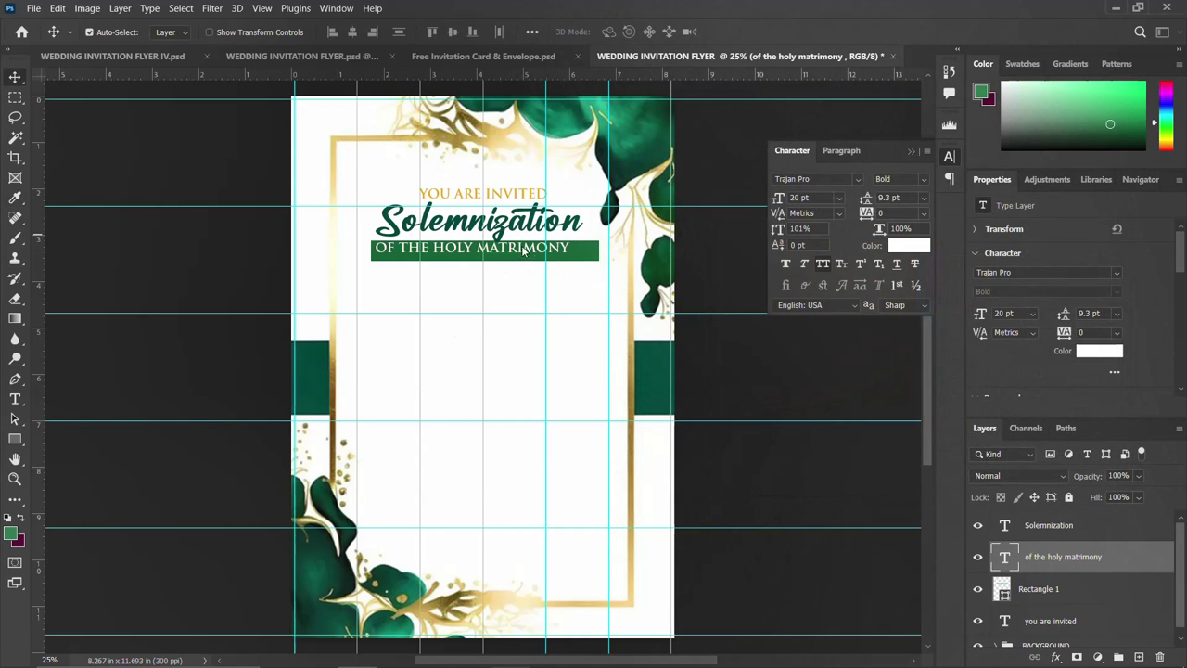
drag(524, 250, 531, 254)
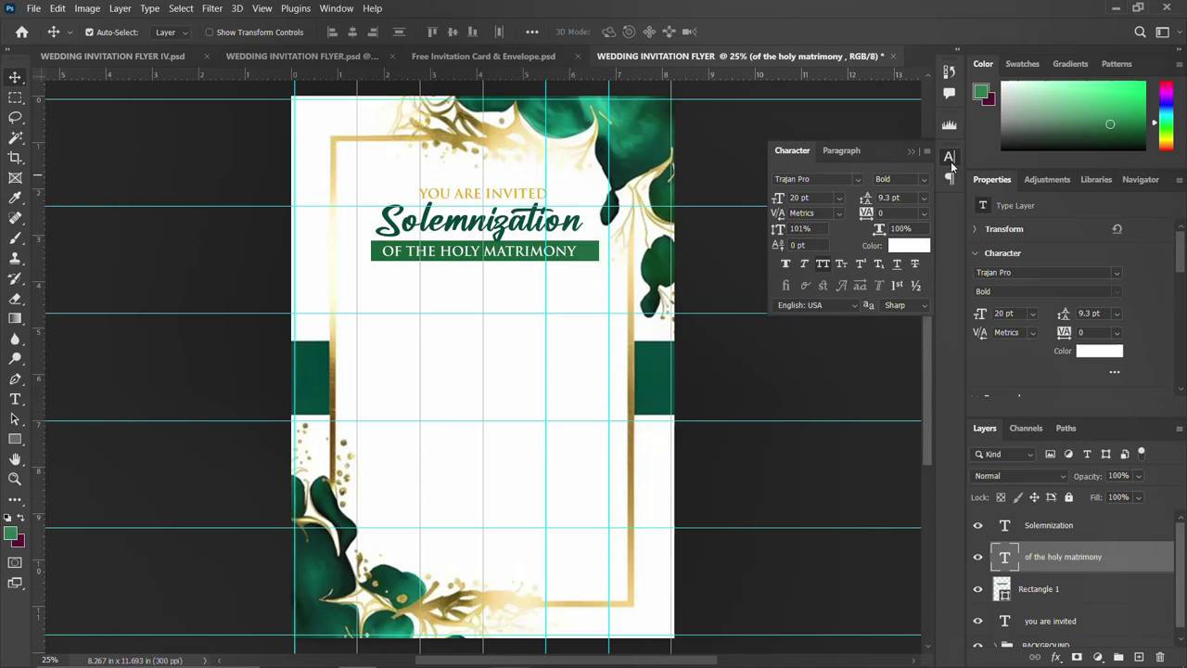
click(950, 160)
Centre the text vertically and horizontally on the green bar
ctrl+click(1001, 589)
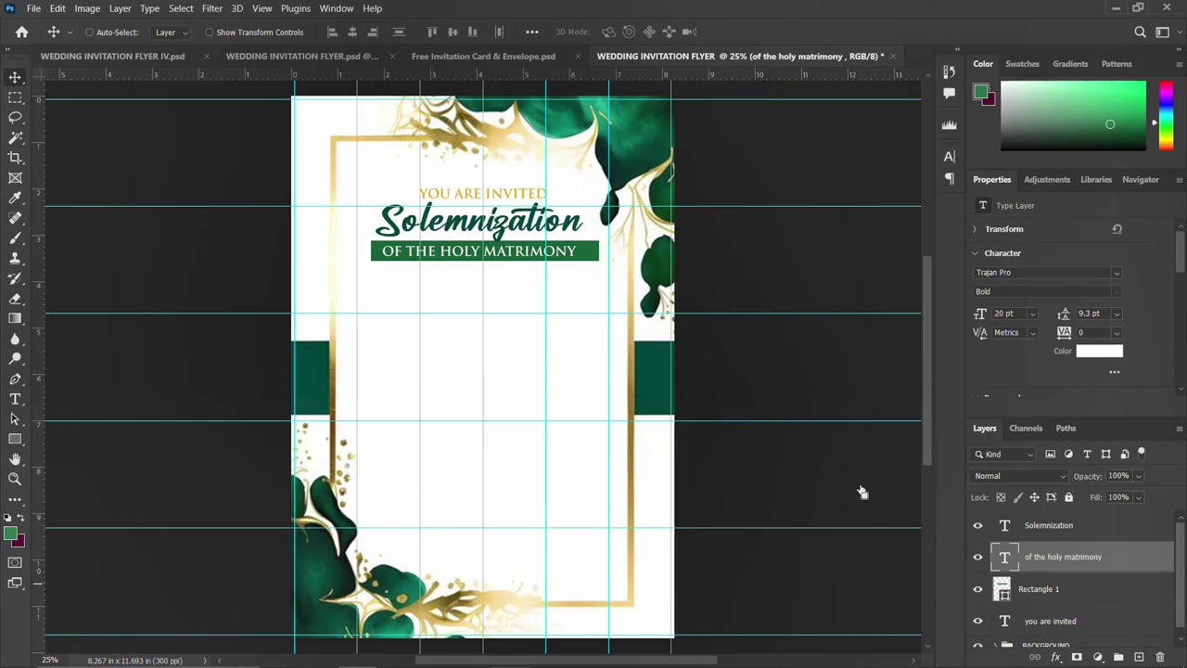
click(453, 31)
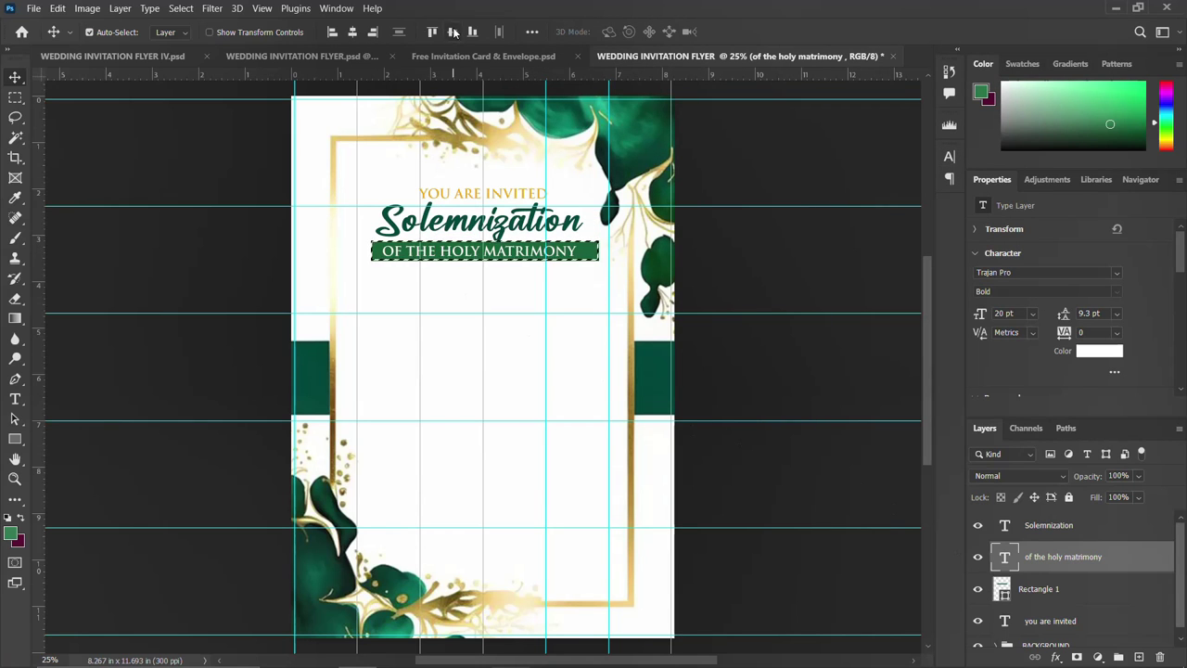
click(352, 32)
key(ctrl+d)
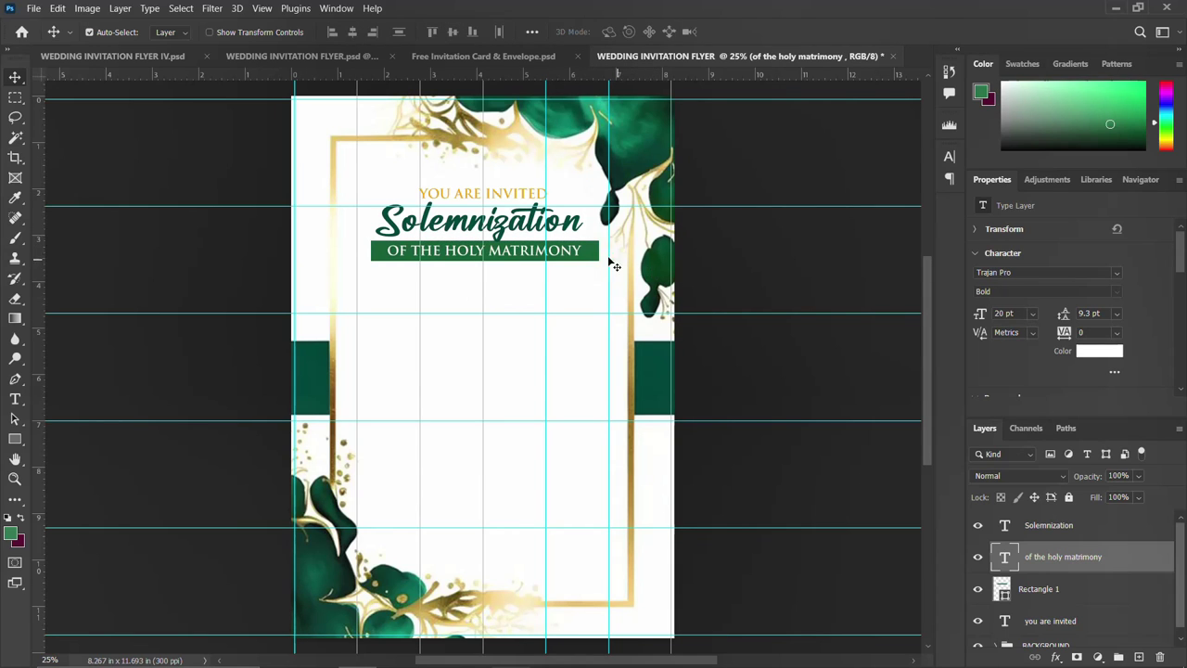
click(508, 198)
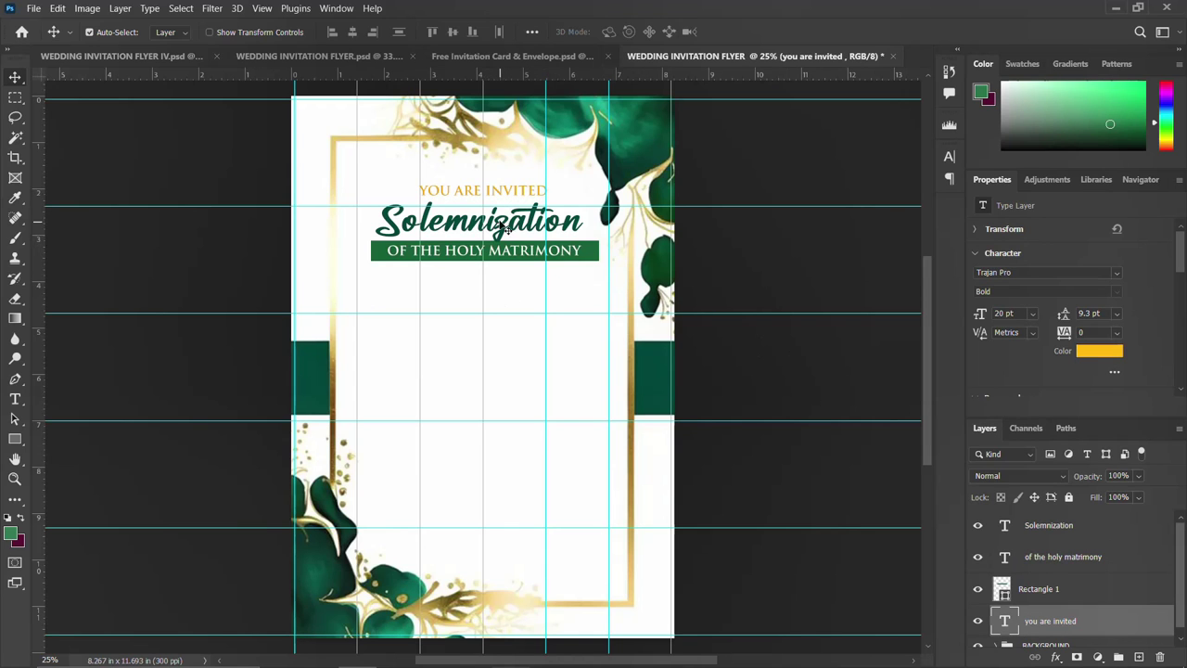
Nudge Solemnization up and group the four heading layers into a group named TOP TEXTS
click(506, 235)
key(Up)
key(Up)
key(Up)
key(Up)
key(Up)
key(Up)
key(Up)
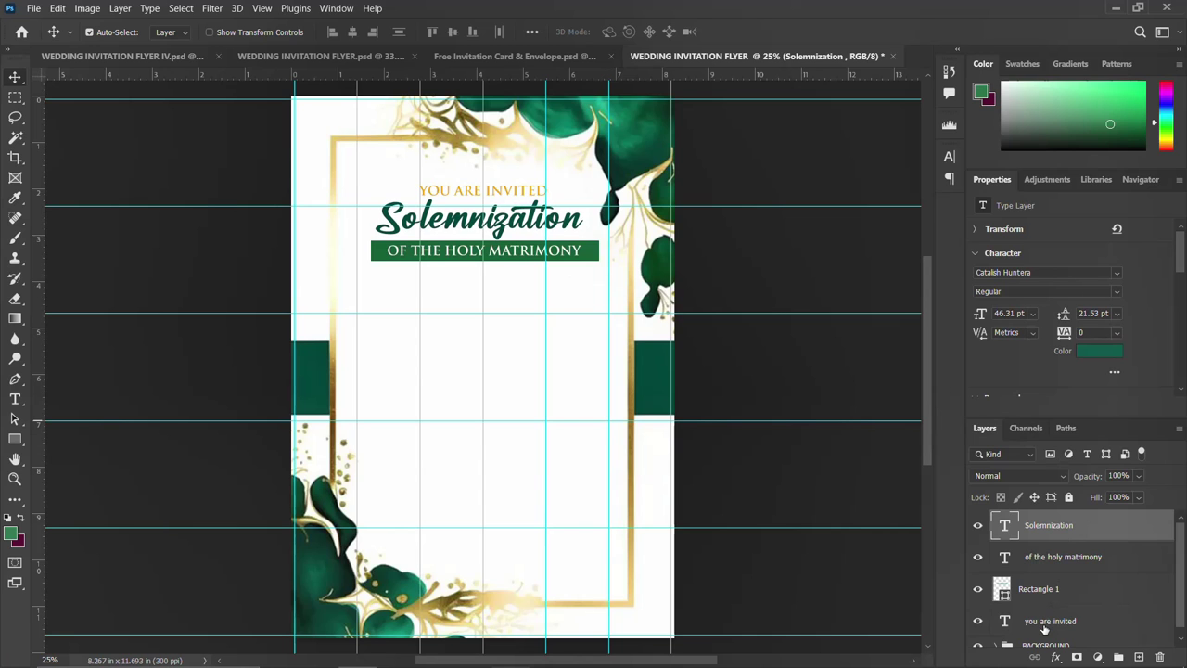
shift+click(1045, 623)
key(ctrl+g)
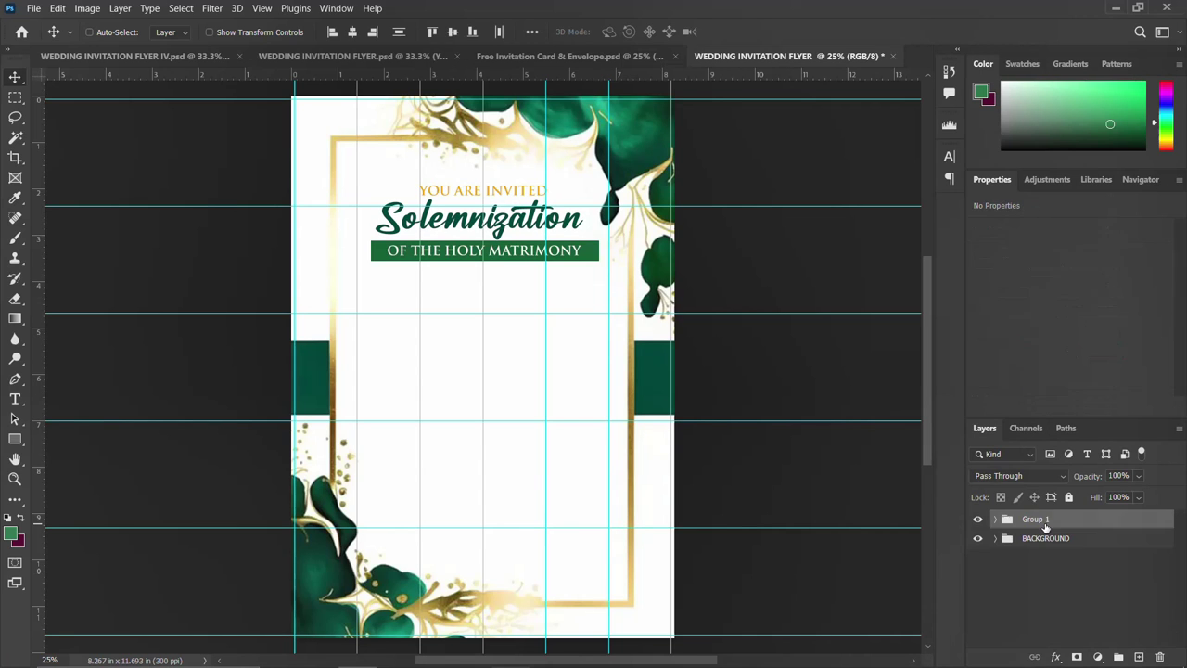
double_click(1037, 519)
text(TOP TEXTS)
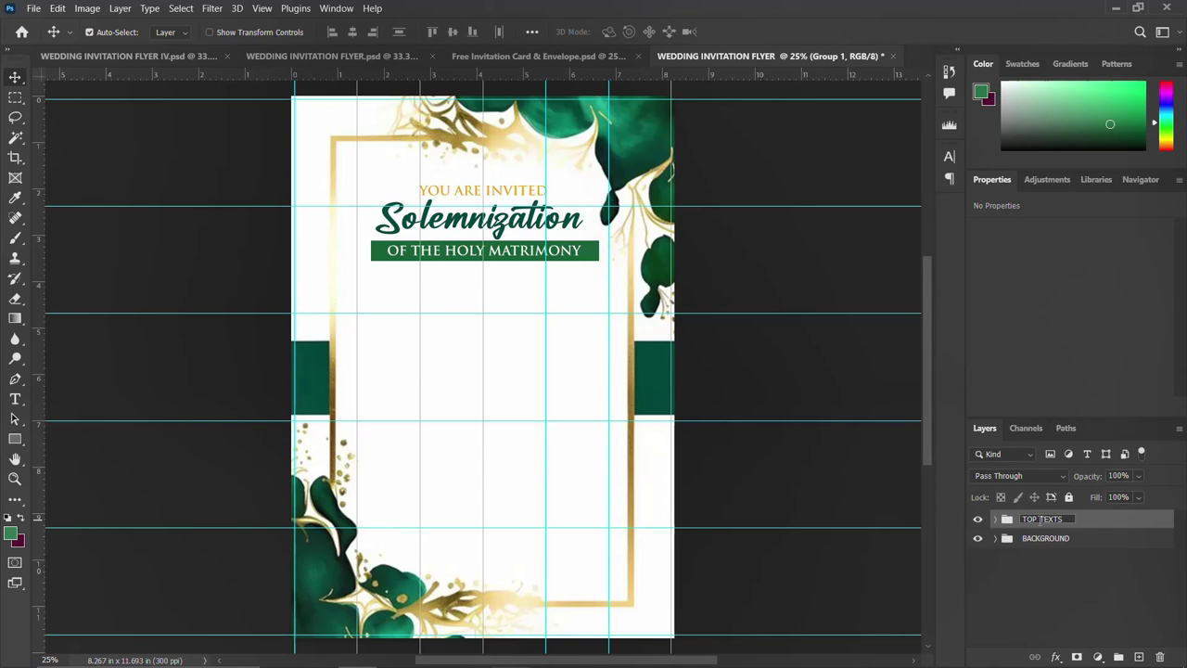
key(Return)
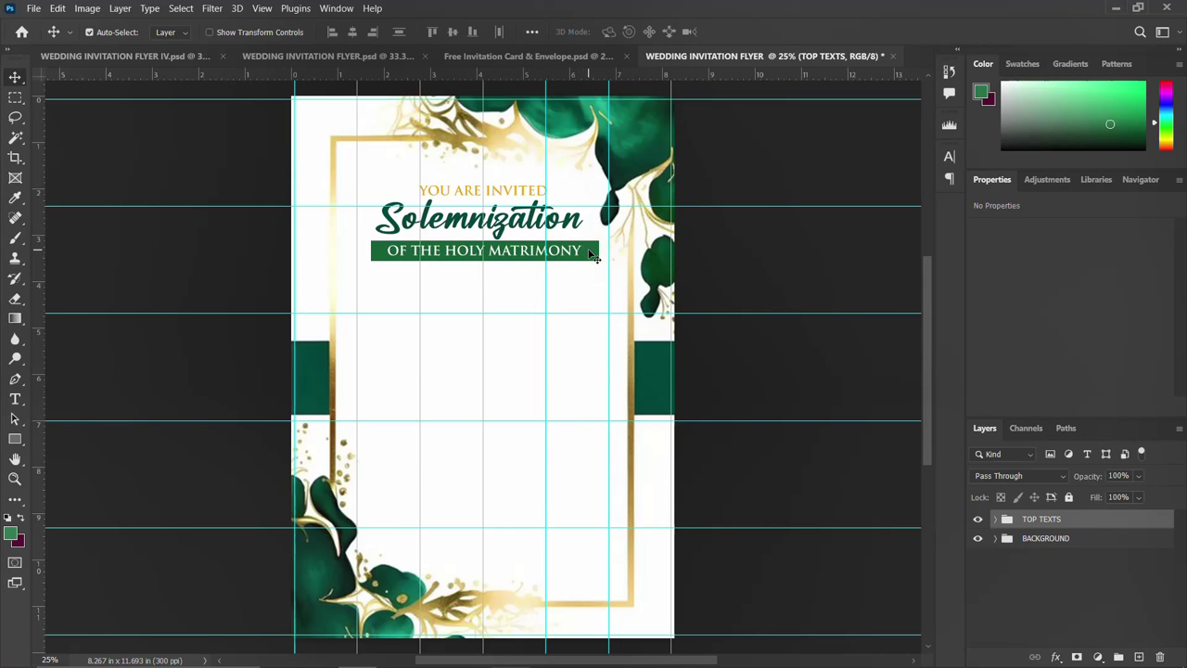
Fill the Rectangle 1 bar with dark green 01483c sampled from the Solemnization title
click(593, 257)
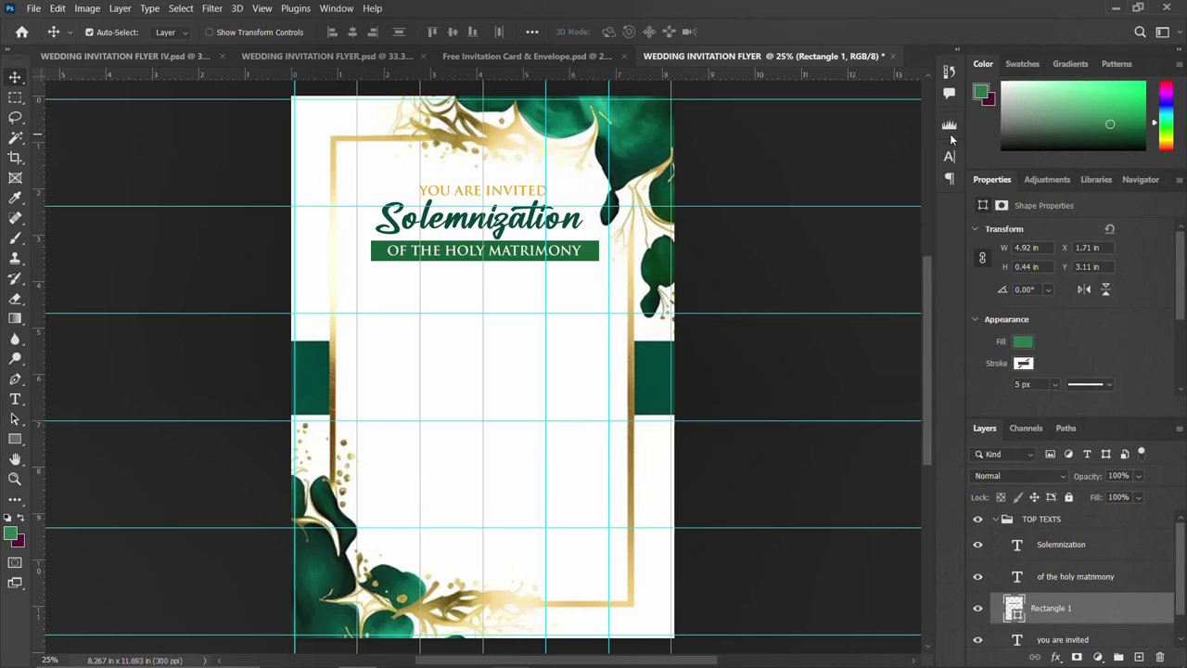
click(1021, 344)
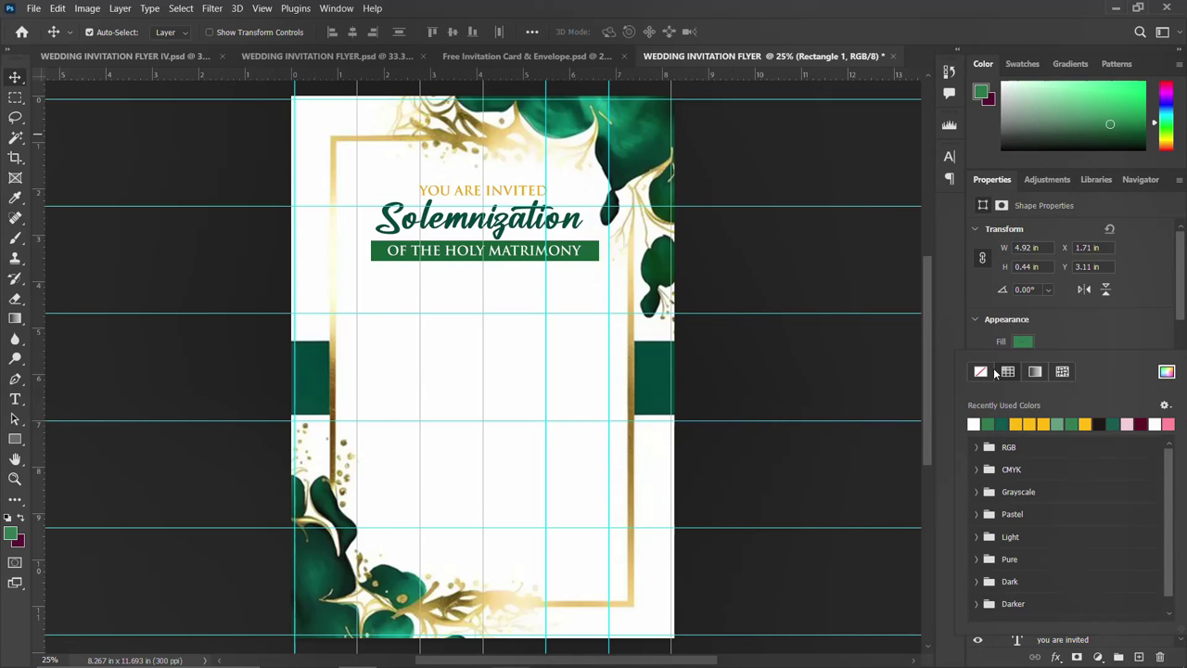
click(1167, 371)
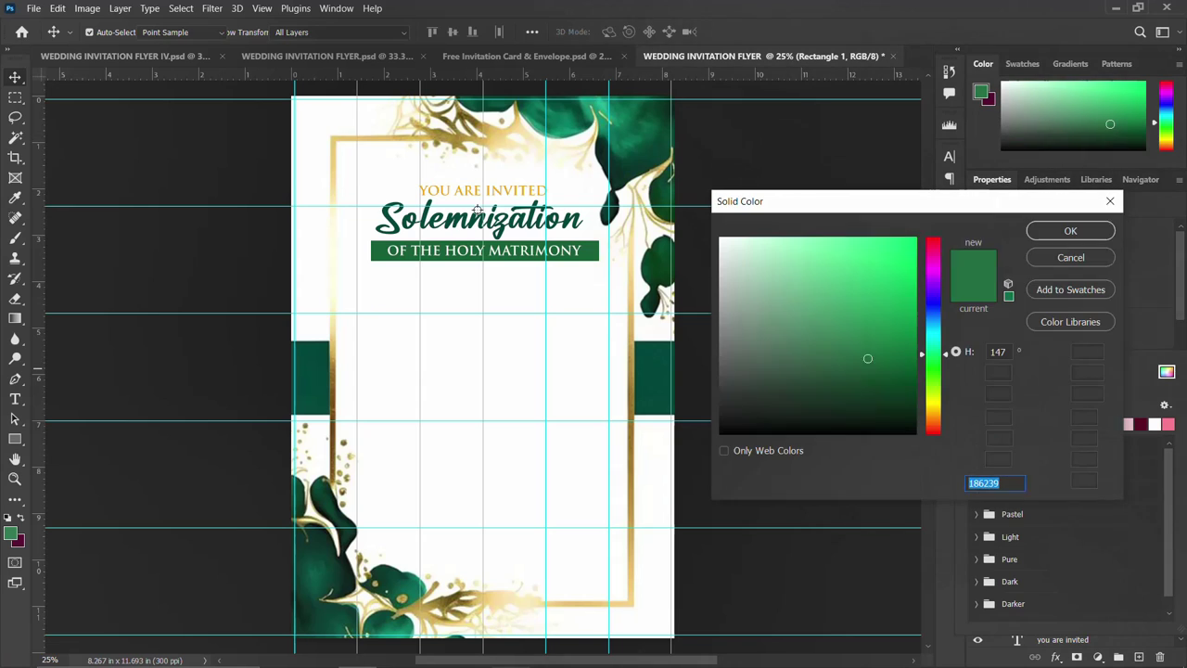
click(451, 220)
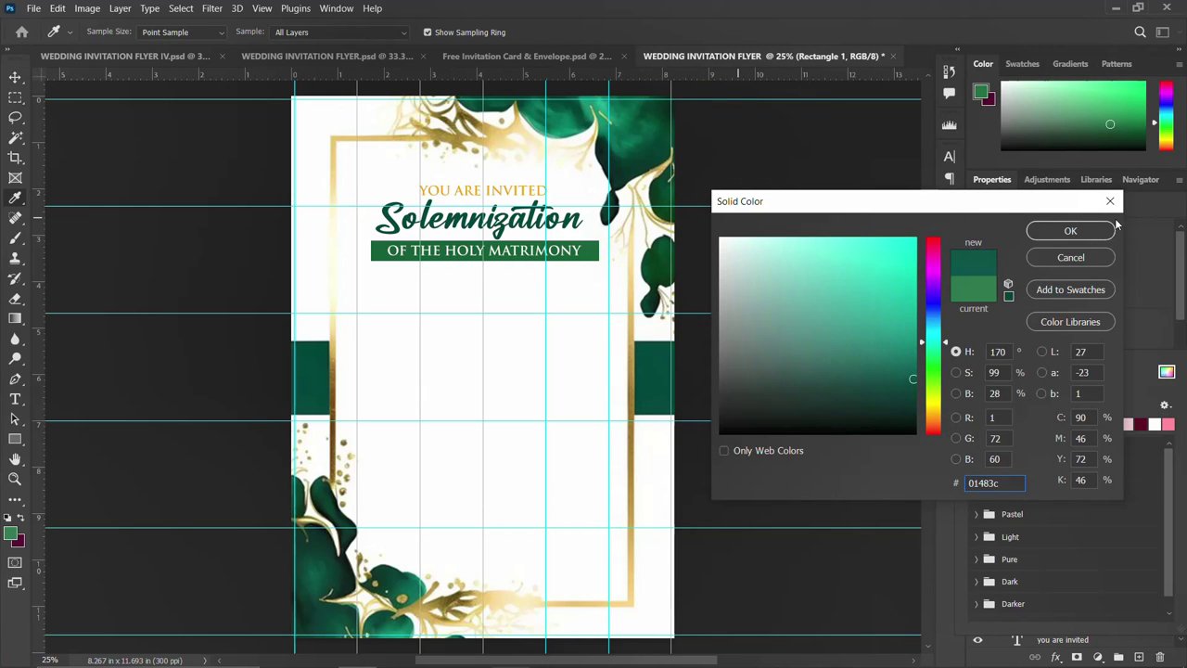
click(1073, 227)
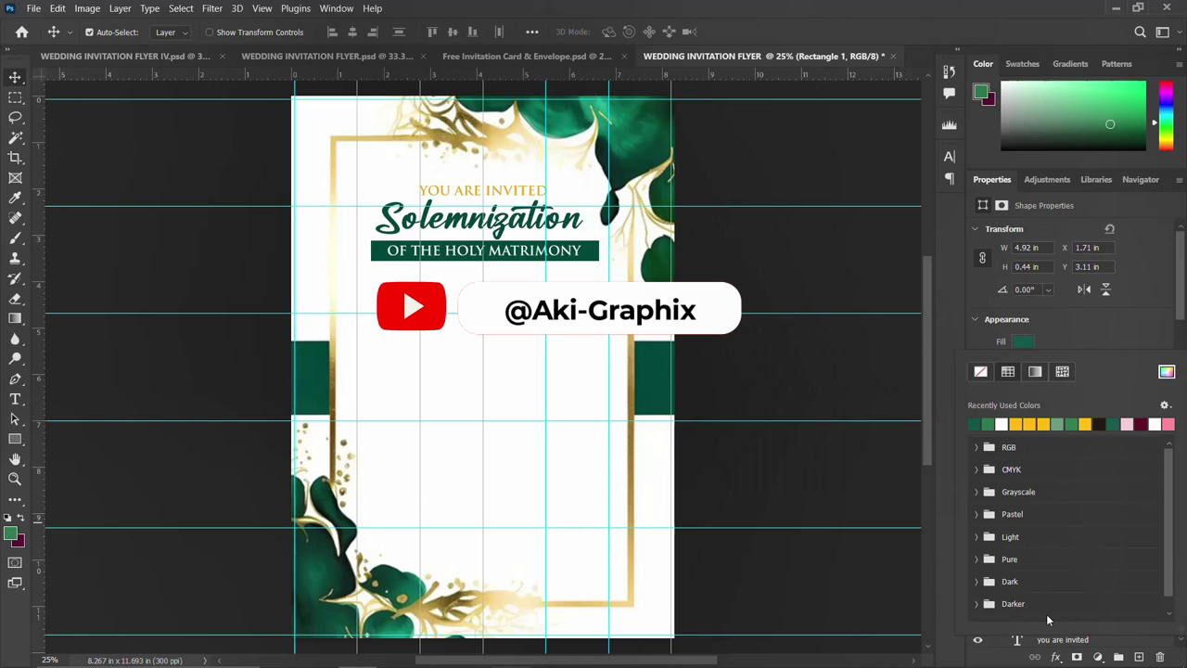
click(459, 252)
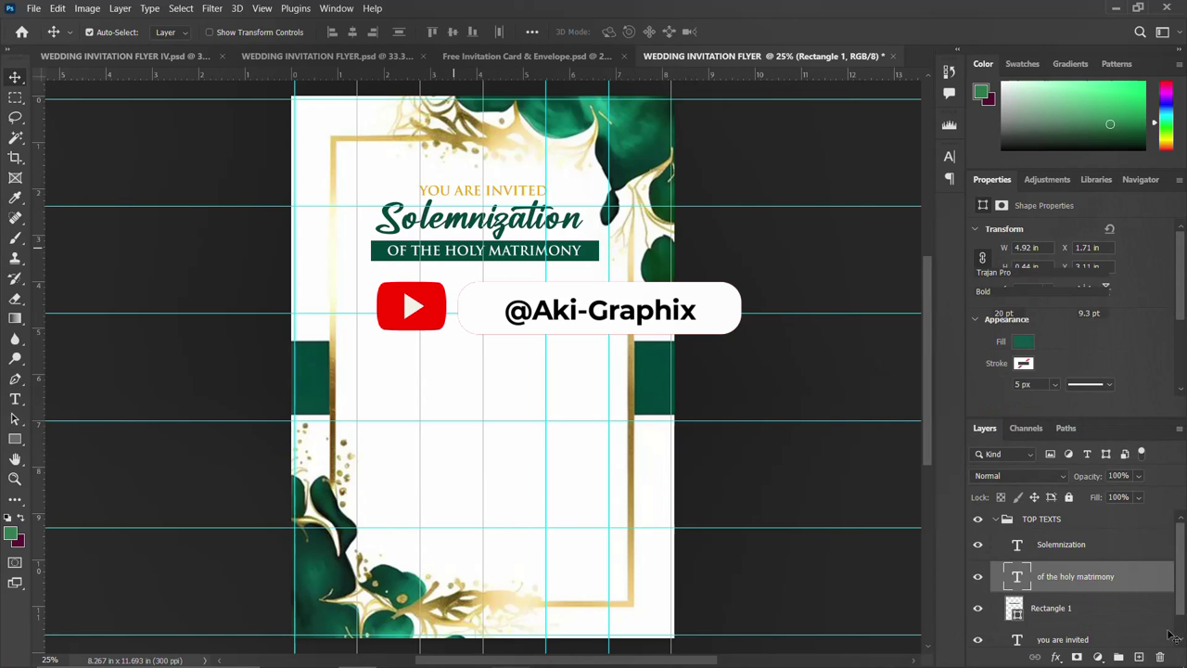
Duplicate YOU ARE INVITED as a BETWEEN line centred below the matrimony banner
click(997, 519)
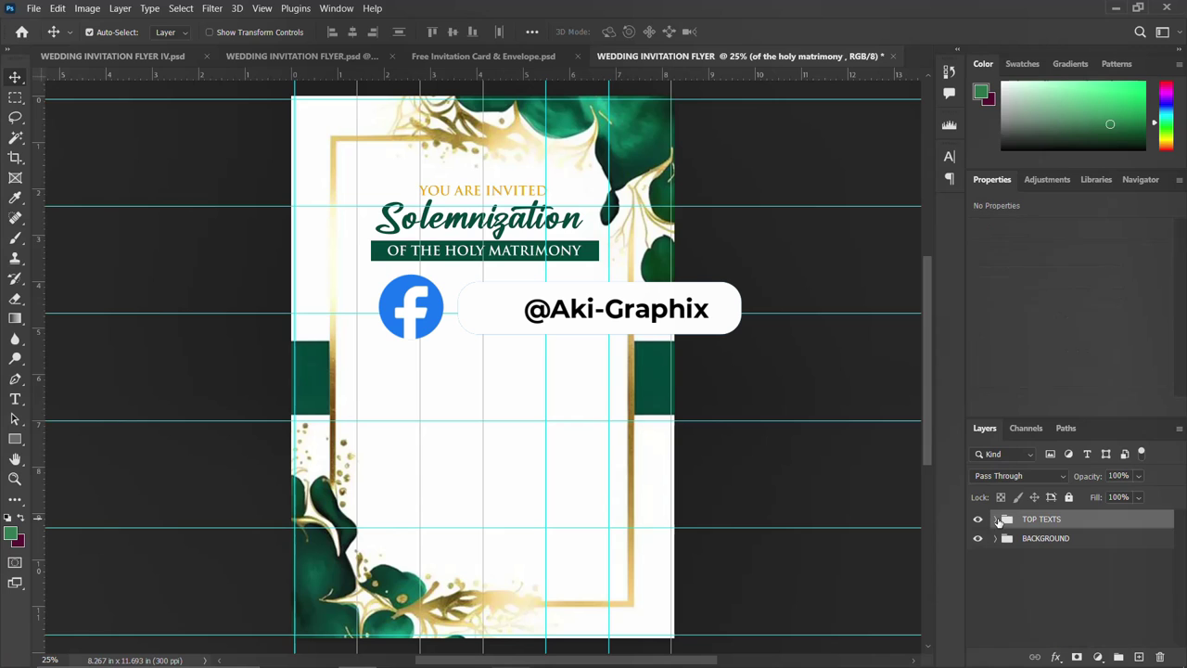
drag(473, 193, 470, 276)
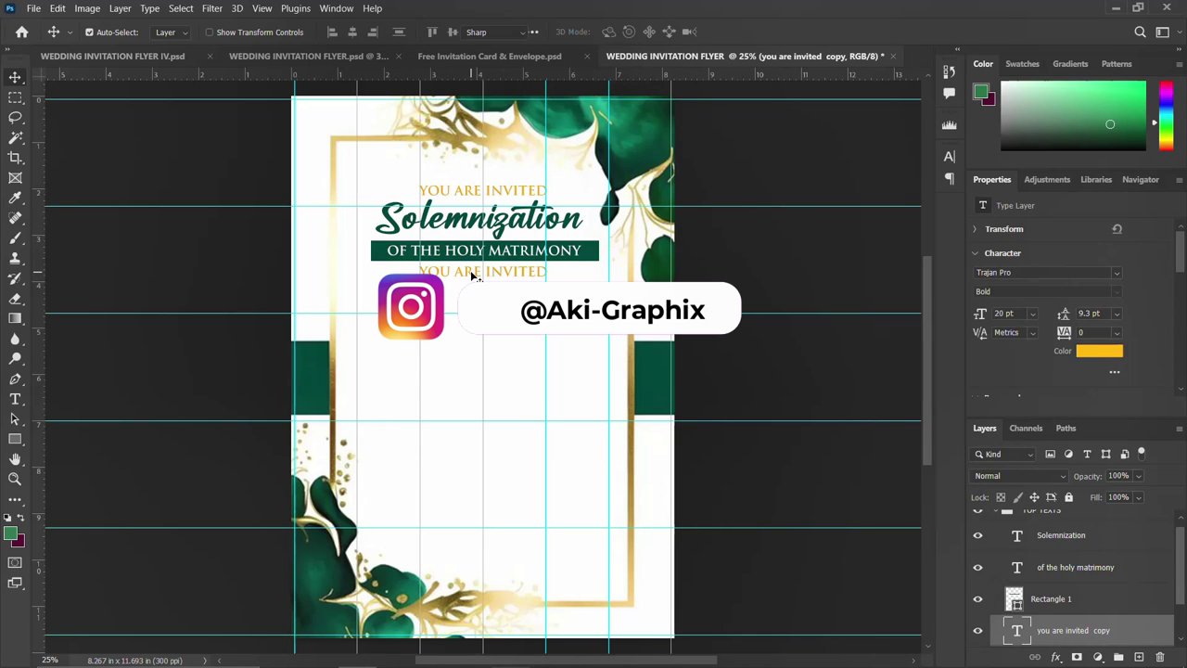
double_click(471, 272)
triple_click(479, 271)
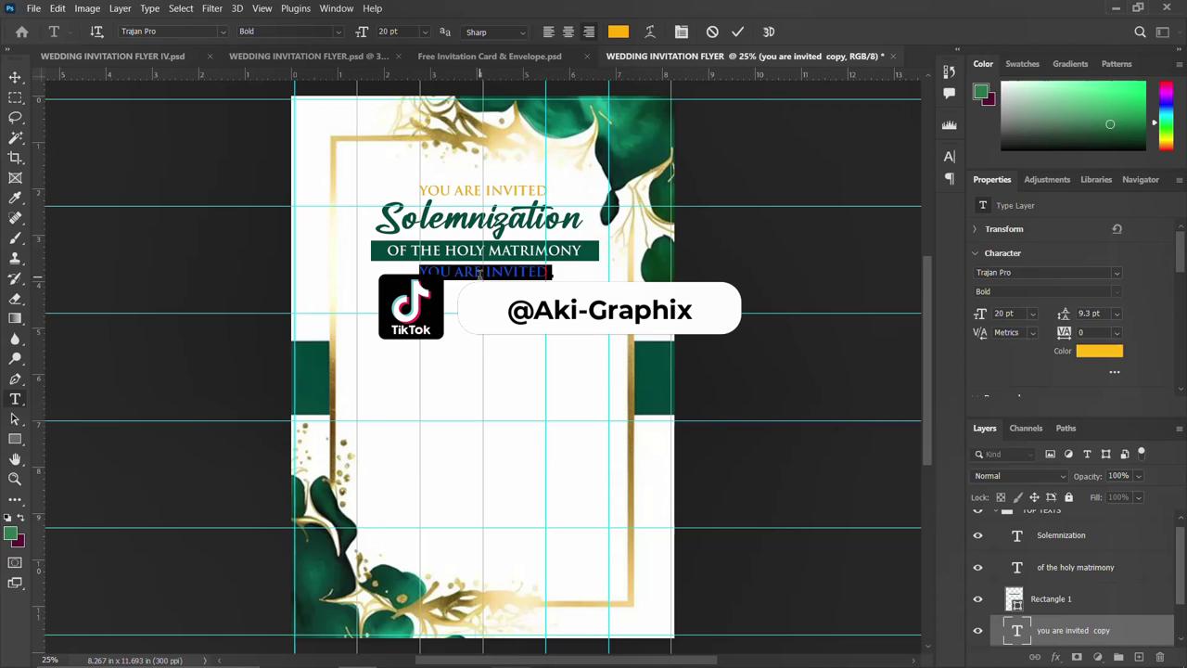
text(BETWEEN)
key(ctrl+Return)
key(v)
drag(436, 269, 529, 287)
Enlarge BETWEEN to 25.83 pt and collapse the TOP TEXTS group
key(ctrl+t)
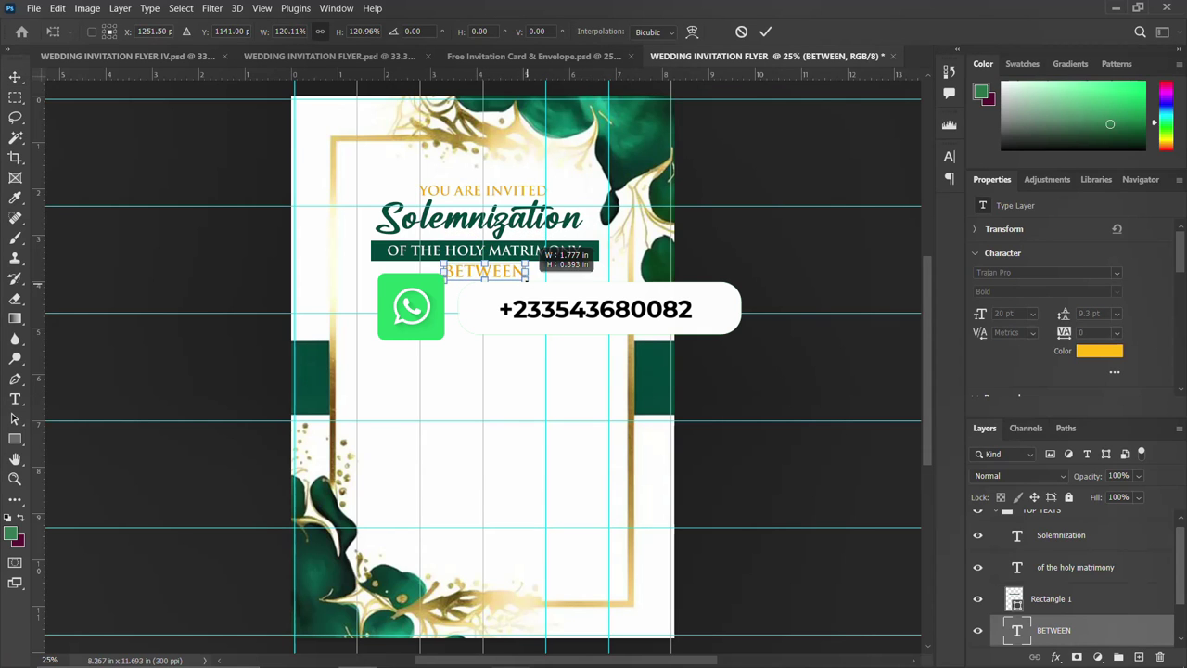
key(Return)
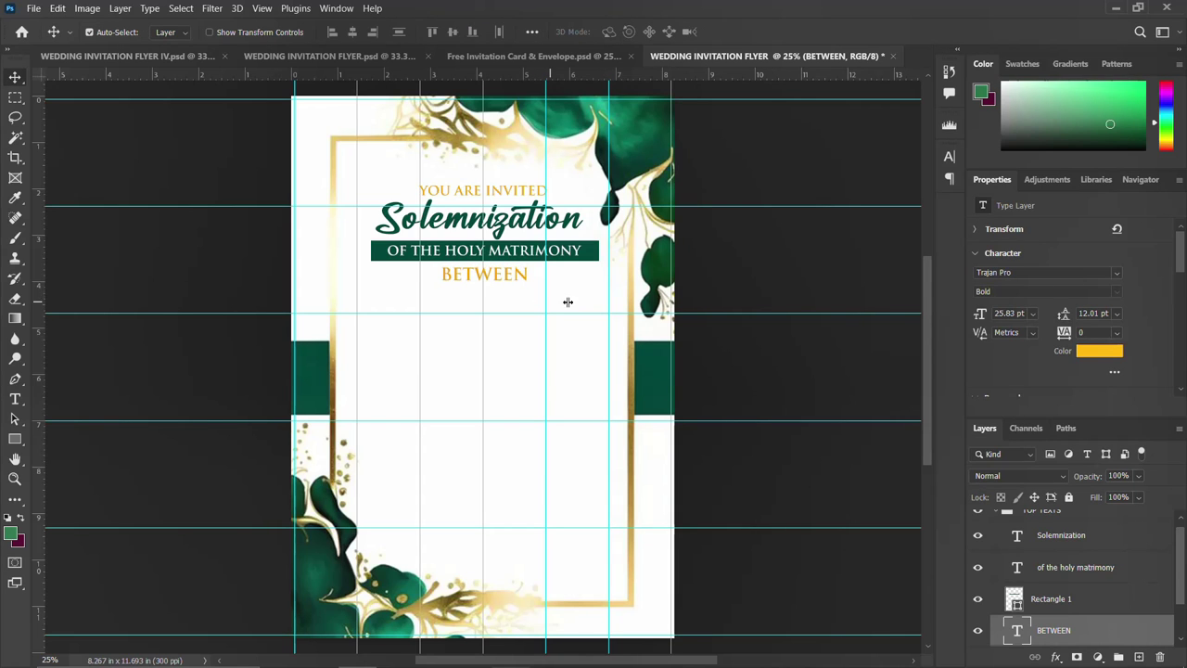
scroll(999, 517, up, 1)
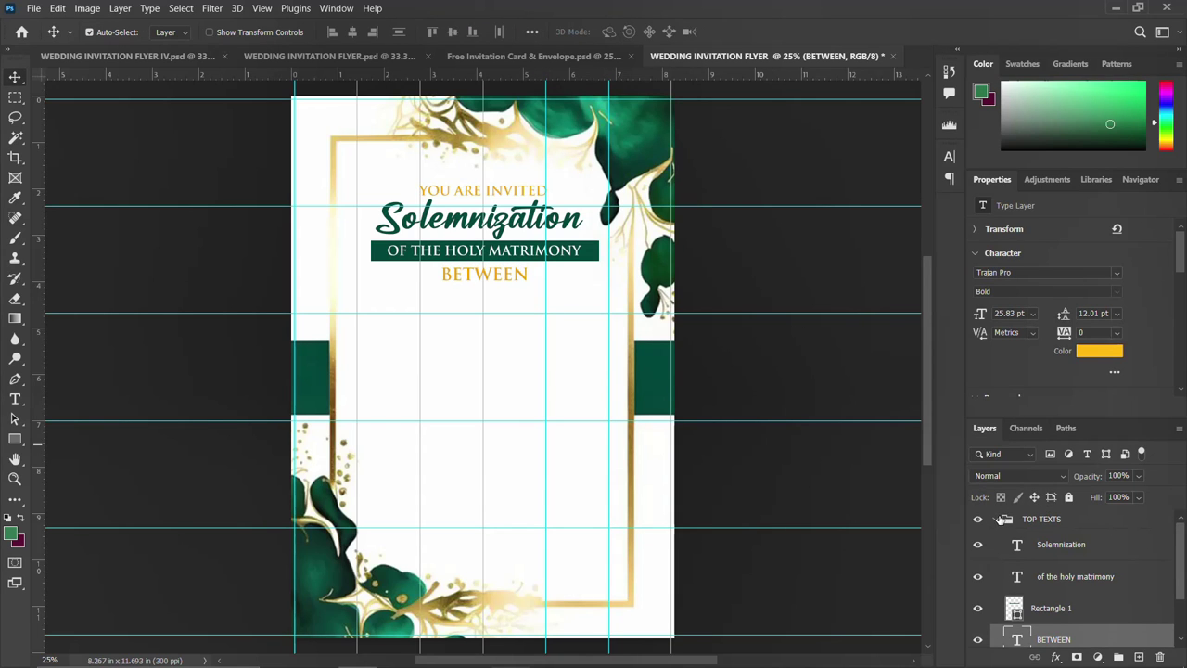
click(996, 521)
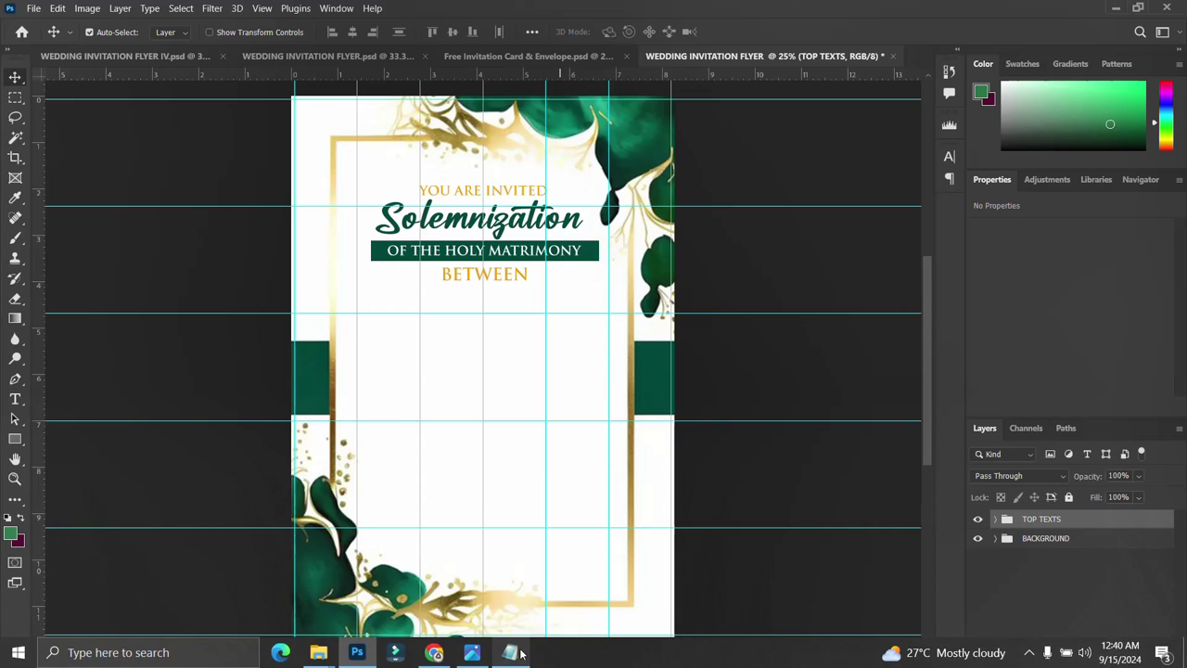
Add the groom's first name, taken from the wording notes, as a new text line below BETWEEN
click(512, 659)
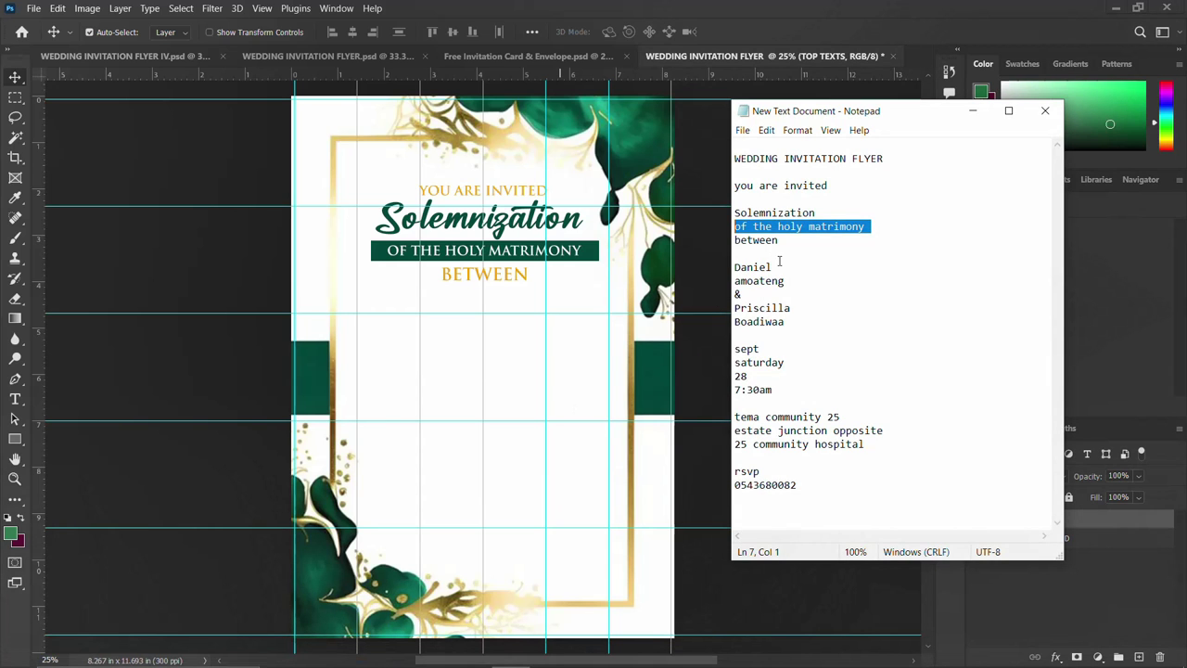
drag(772, 267, 710, 259)
double_click(751, 268)
click(489, 272)
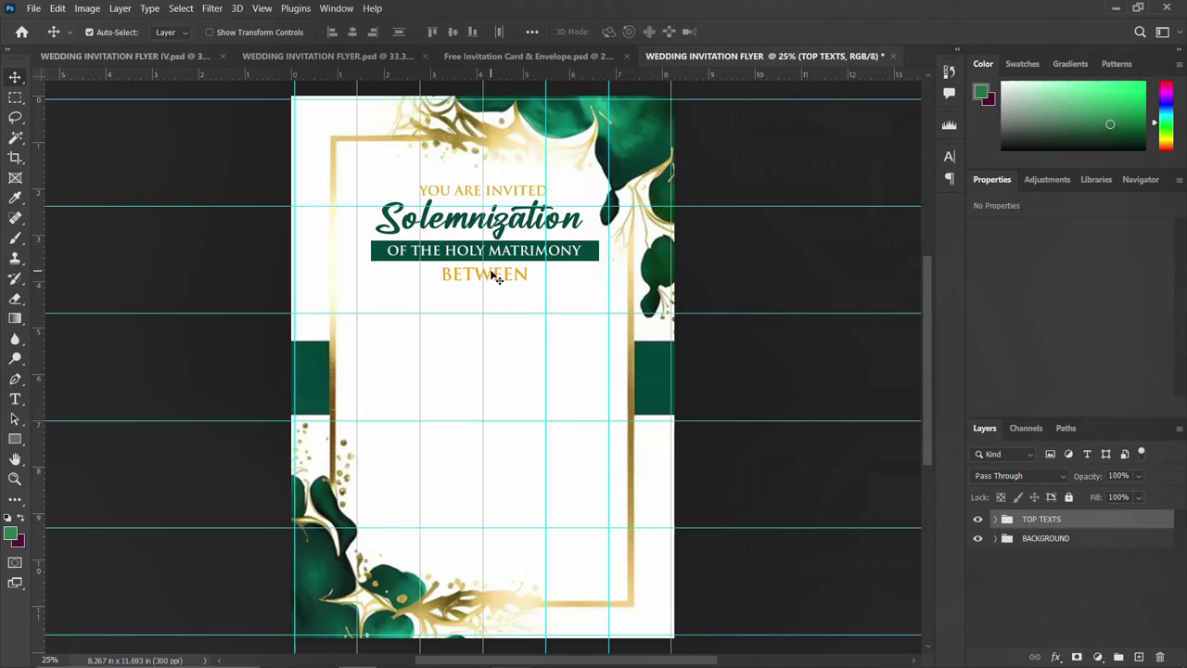
key(t)
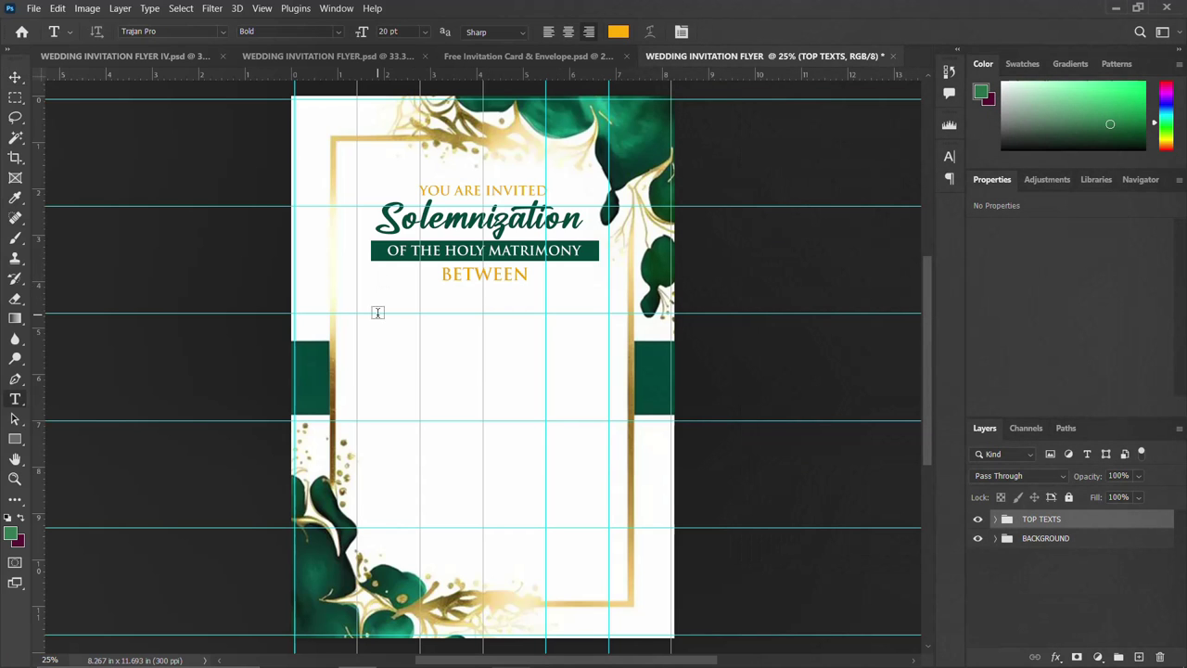
click(378, 313)
text(Daniel)
key(ctrl+Return)
Style the name in Catalish Huntera, All Caps off, dark green 01483c
click(949, 155)
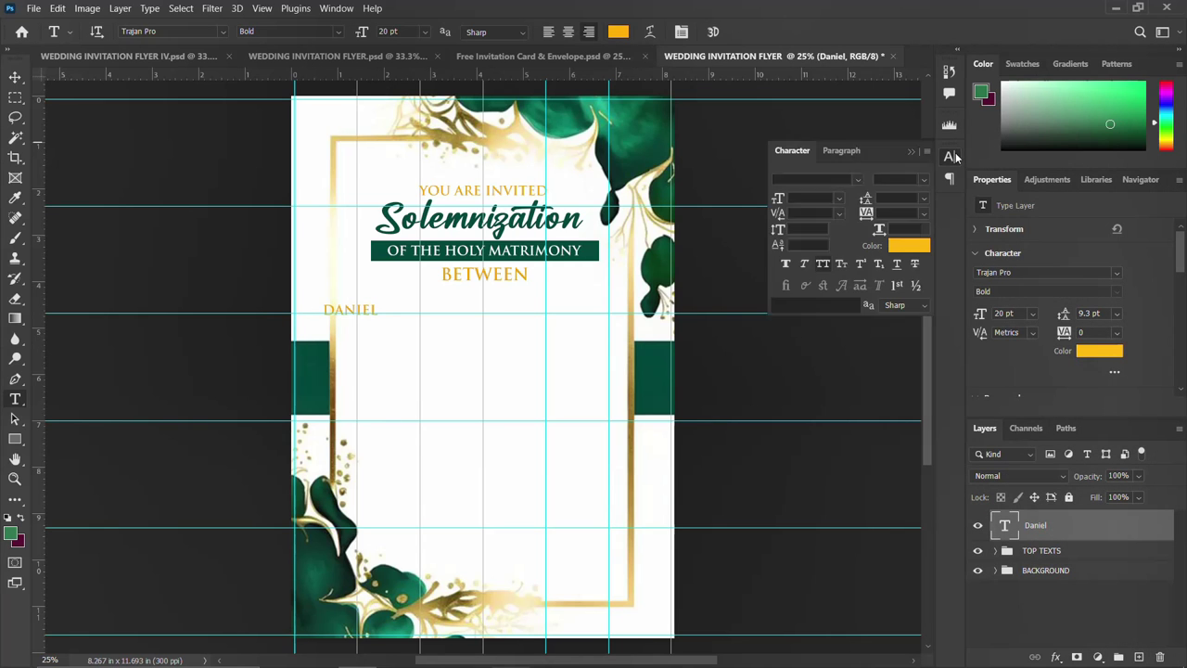
click(860, 179)
click(849, 228)
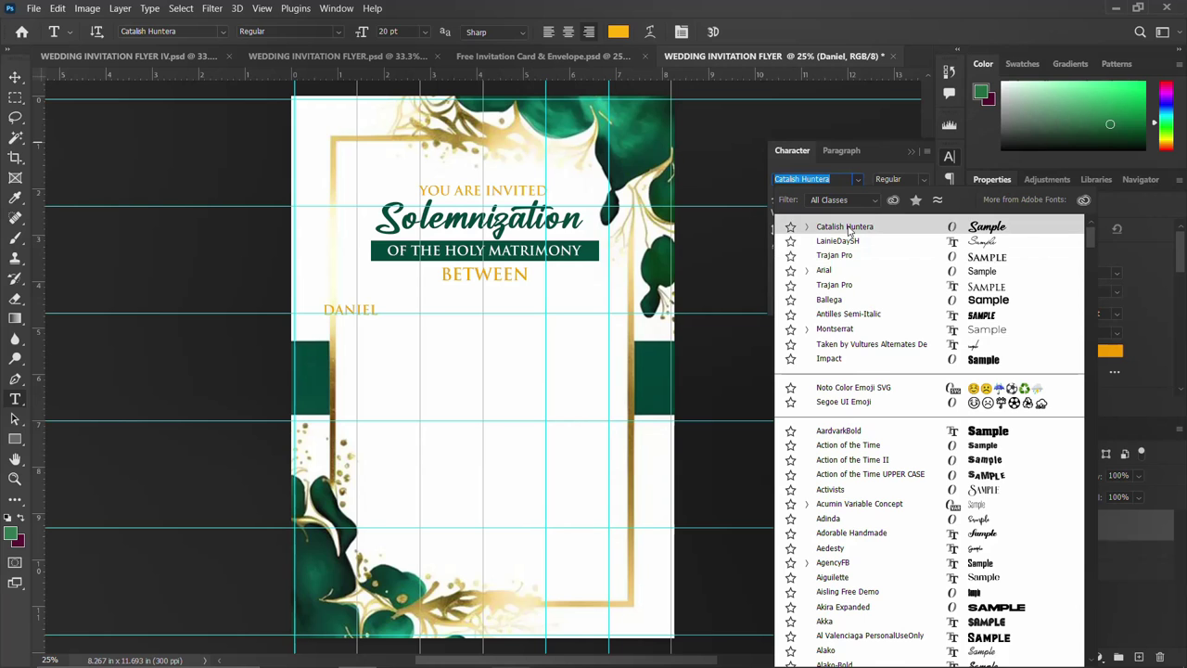
click(848, 229)
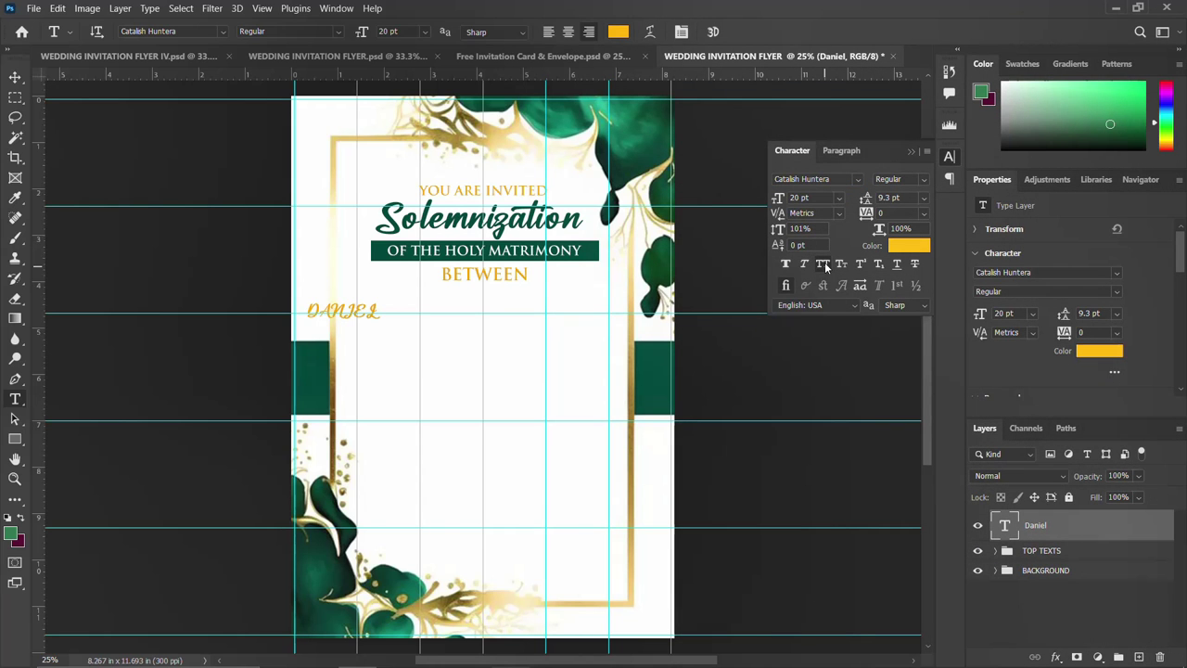
click(823, 265)
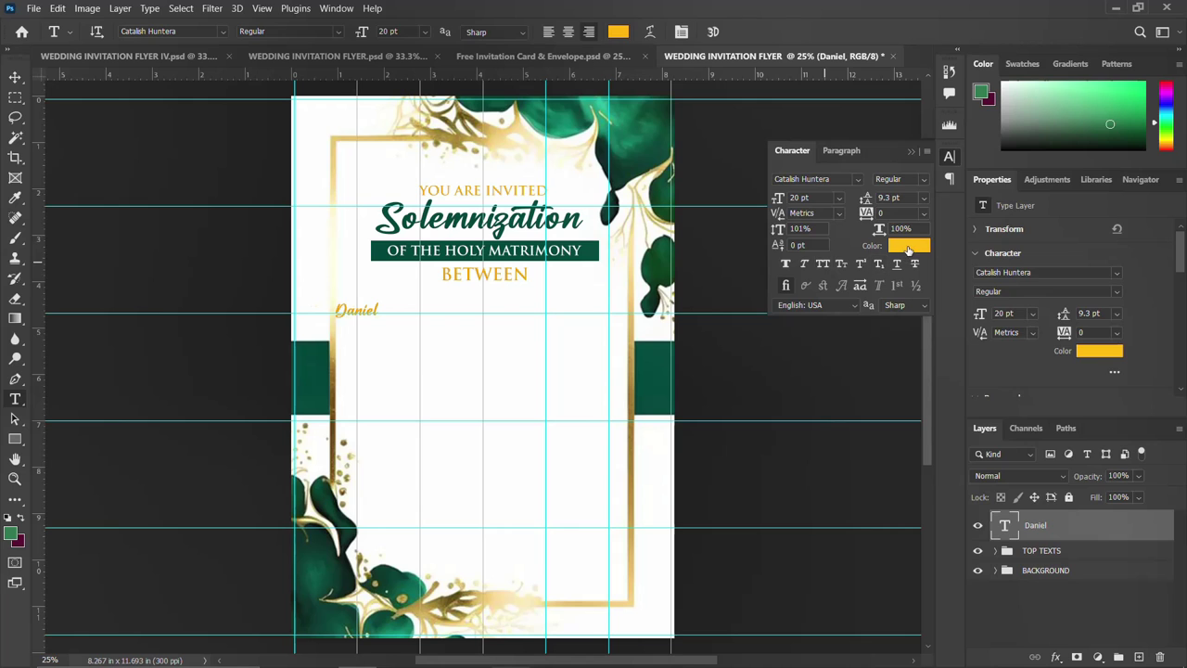
click(908, 245)
click(597, 246)
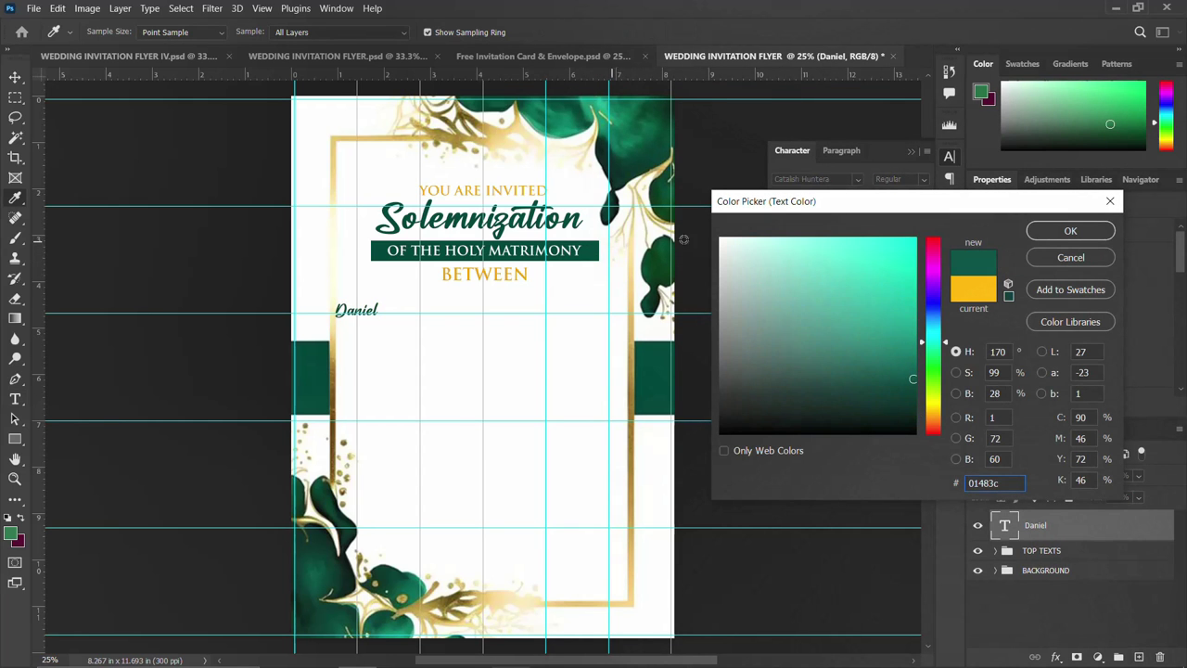
click(1070, 230)
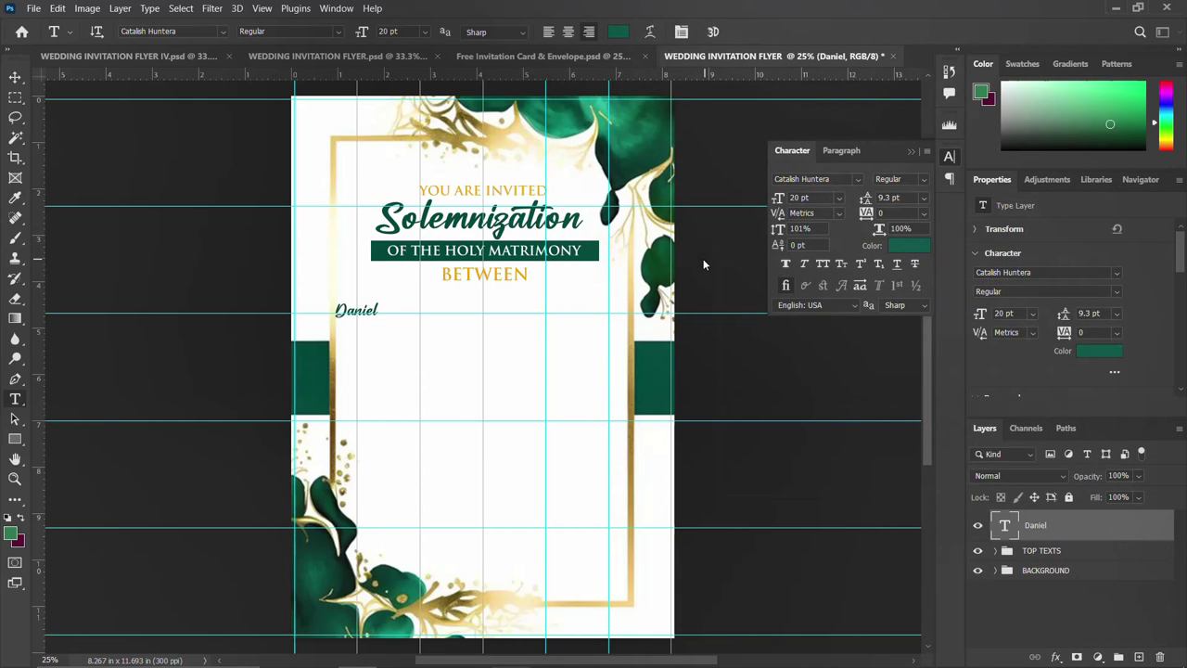
Enlarge the name to 58.42 pt and place a BETWEEN copy beneath it
key(ctrl+t)
drag(392, 297, 450, 315)
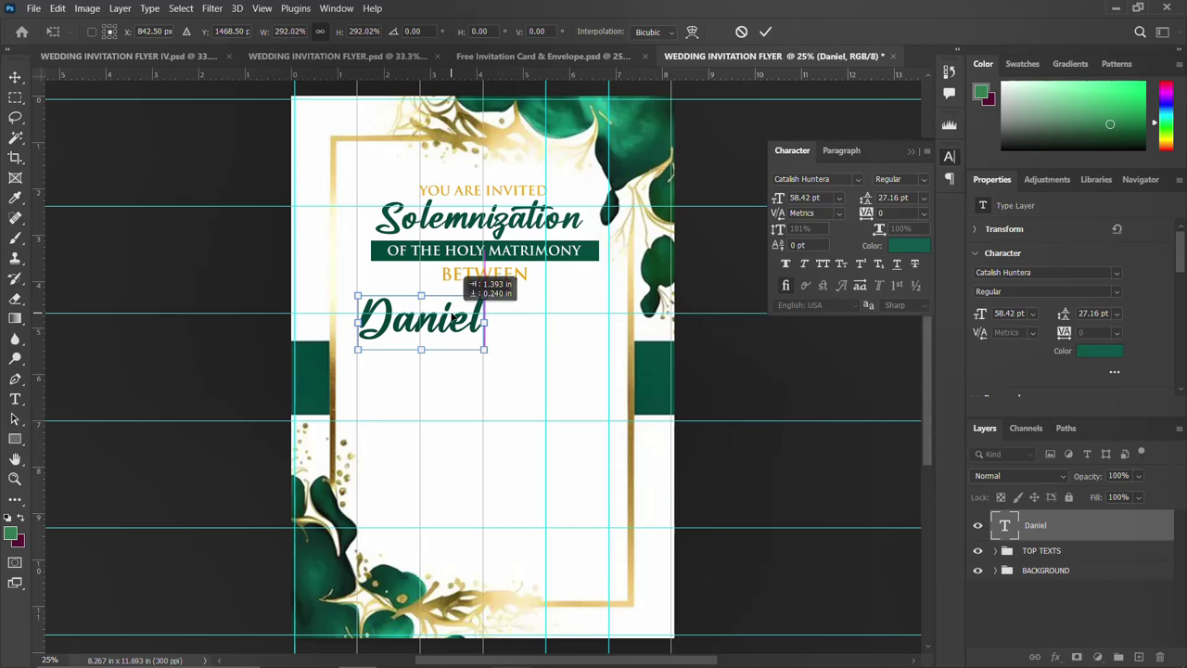
key(Return)
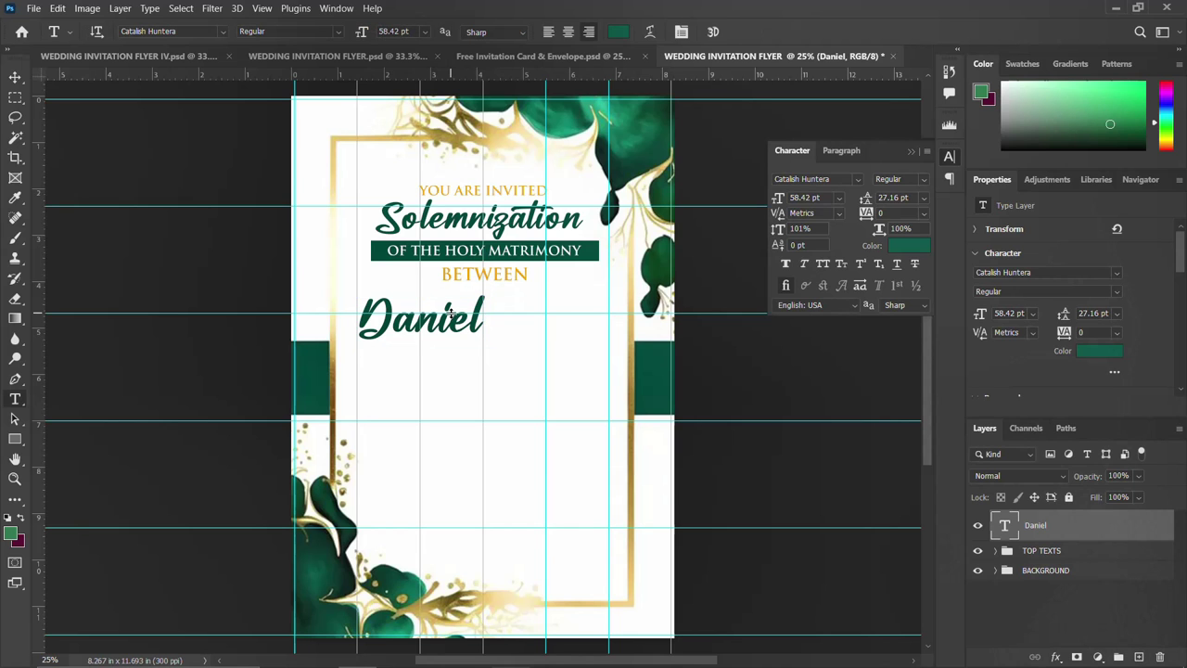
drag(470, 277, 417, 350)
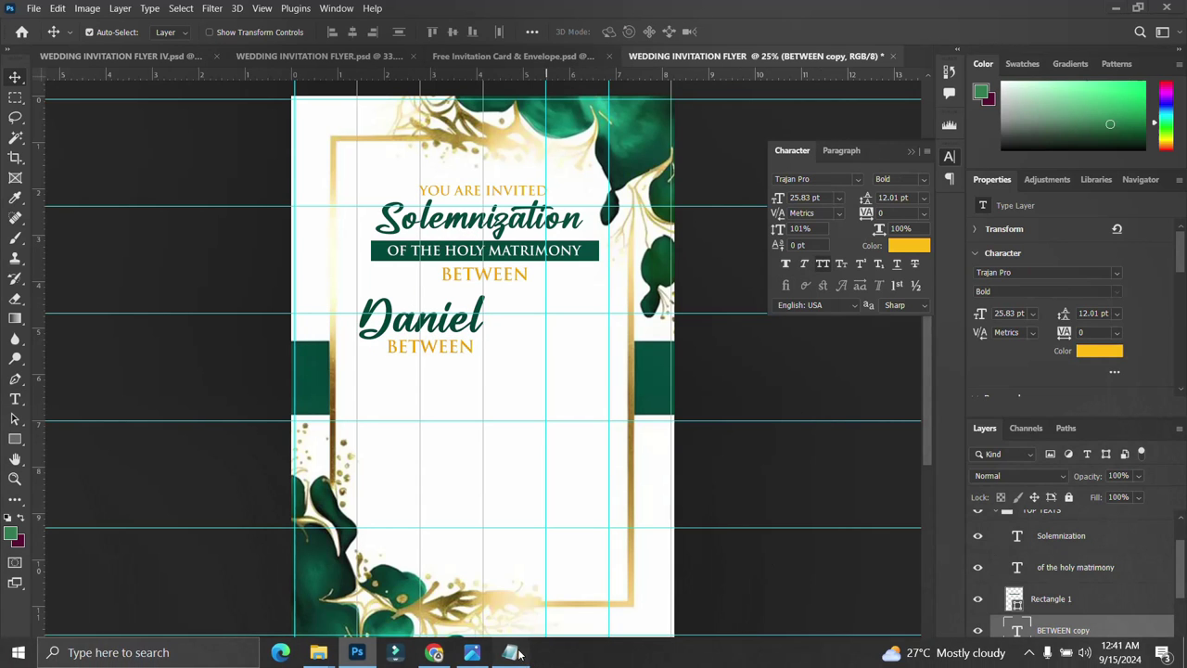
Replace the copied BETWEEN text with the groom's surname from the notes
click(511, 653)
drag(794, 281, 733, 280)
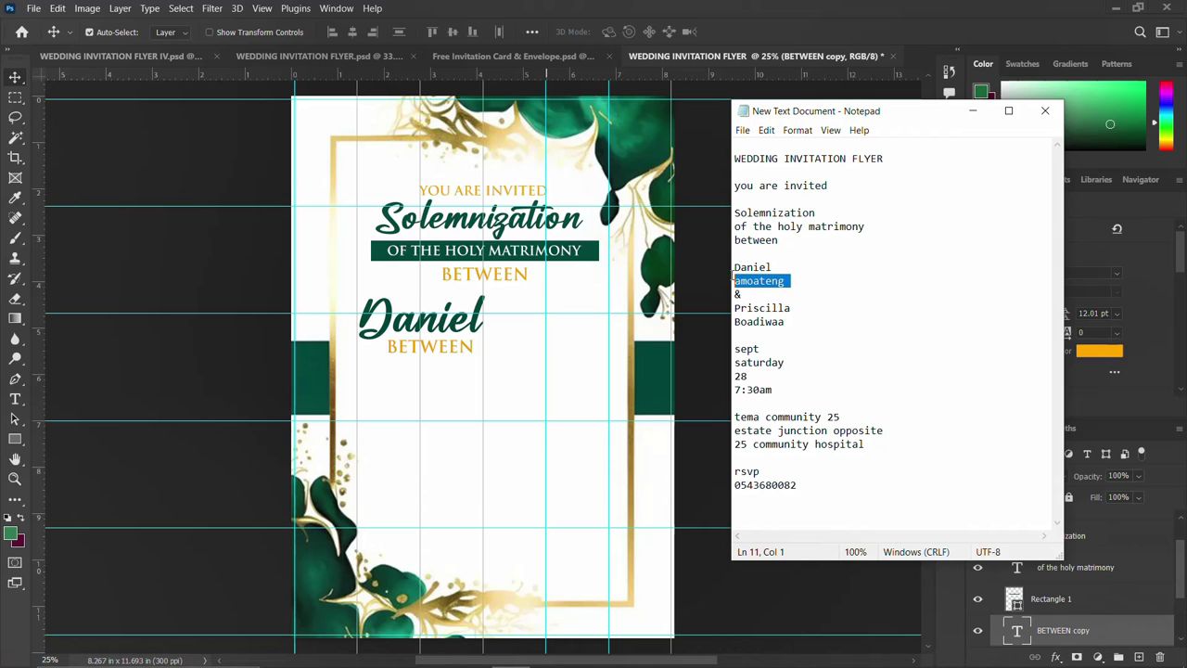
click(454, 348)
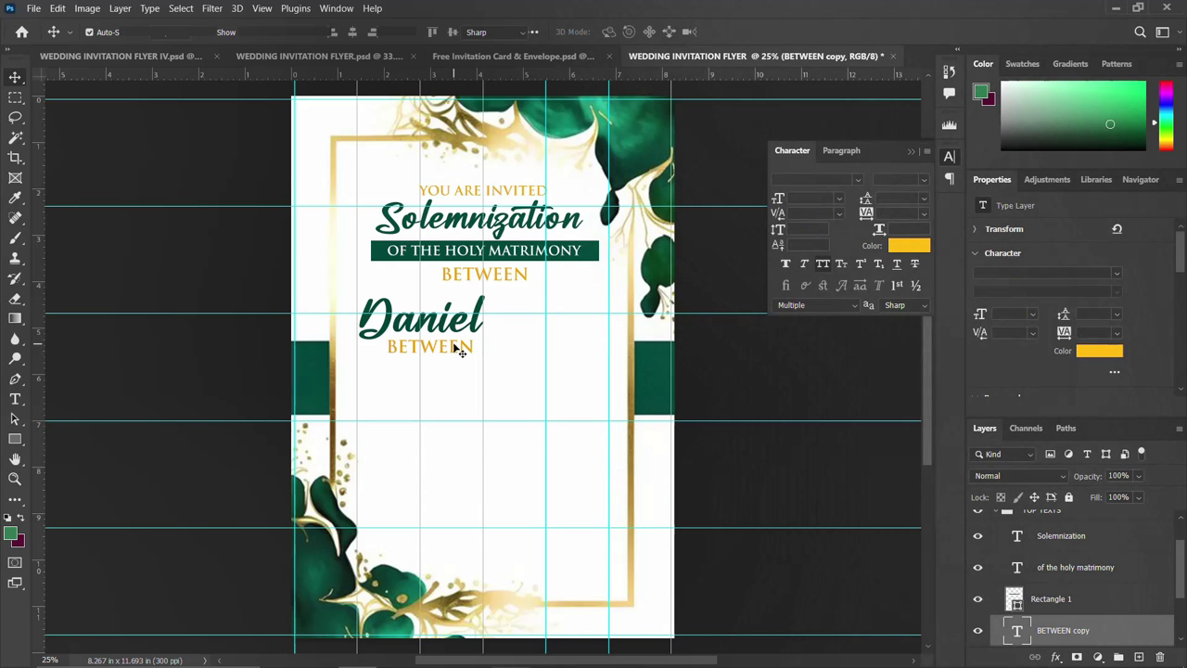
double_click(458, 349)
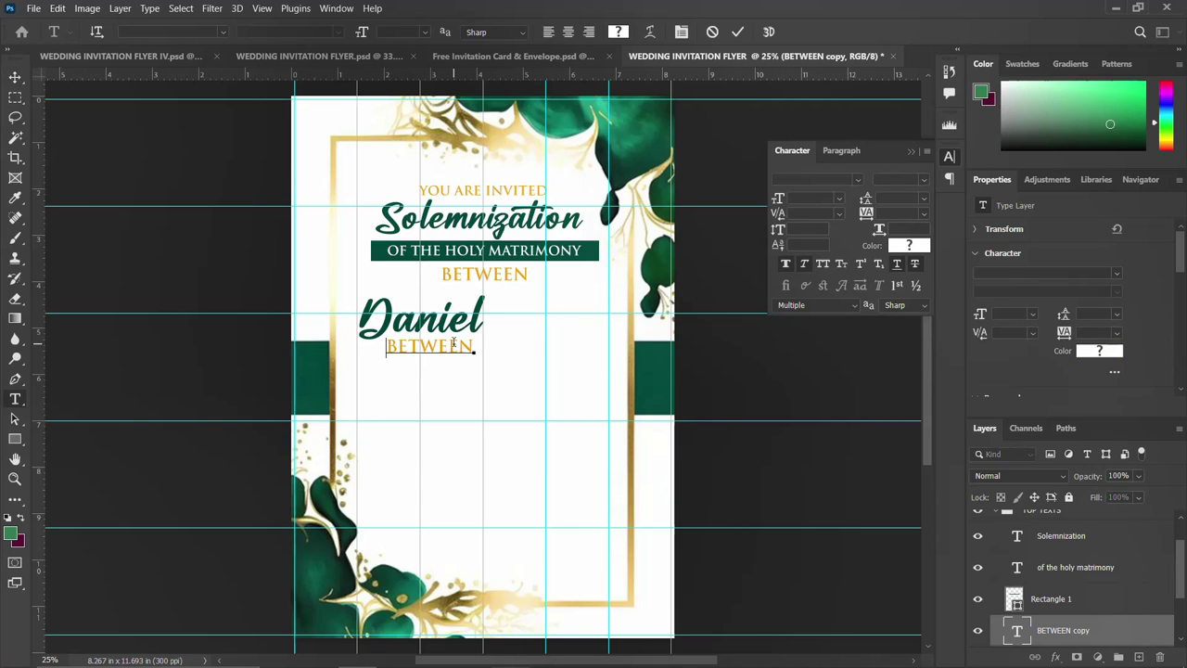
key(ctrl+a)
text(amoateng)
key(ctrl+Return)
key(v)
Set the surname to 20 pt and position it just under the first name
double_click(803, 197)
text(15pt)
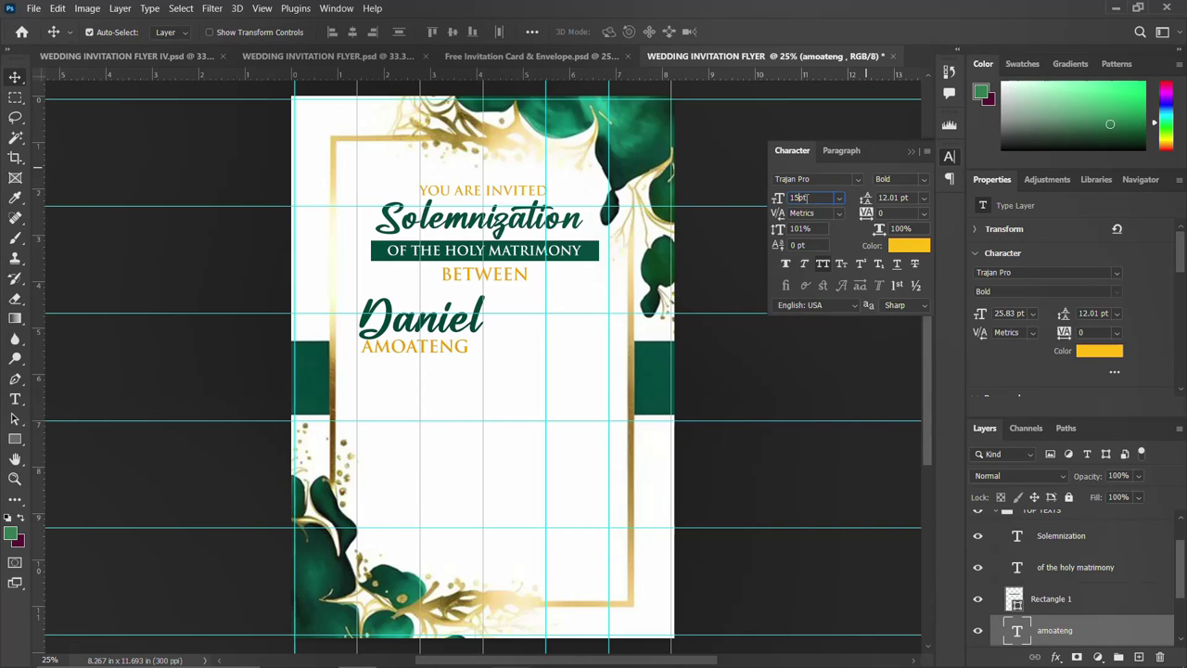
key(Return)
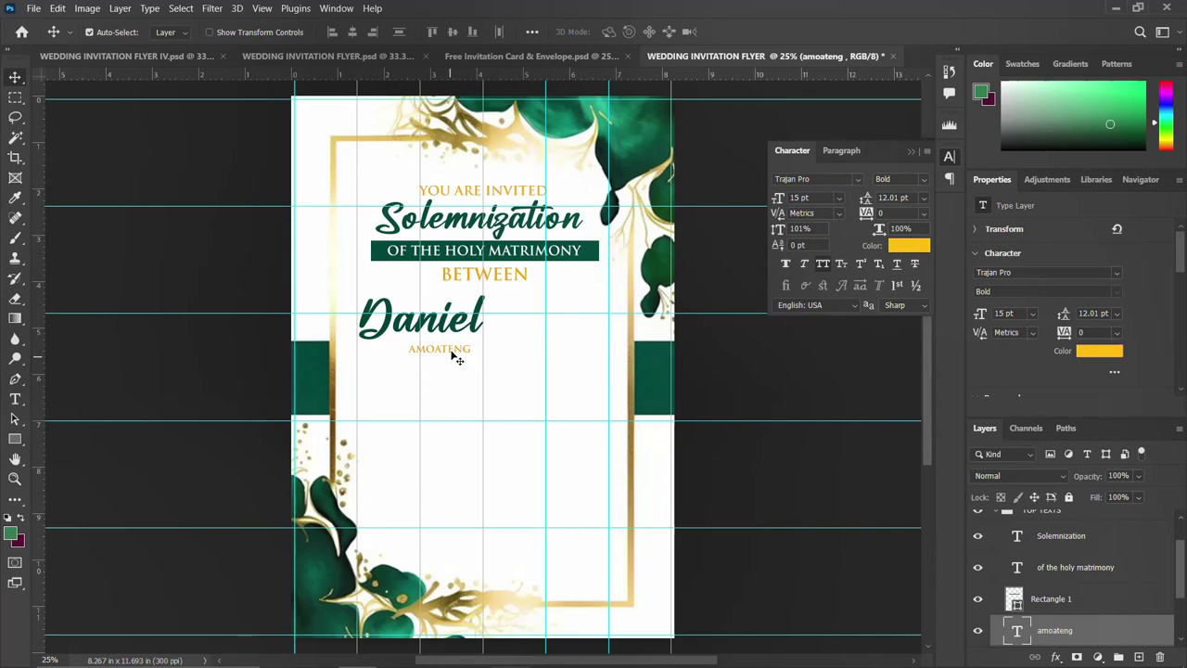
drag(461, 354, 462, 345)
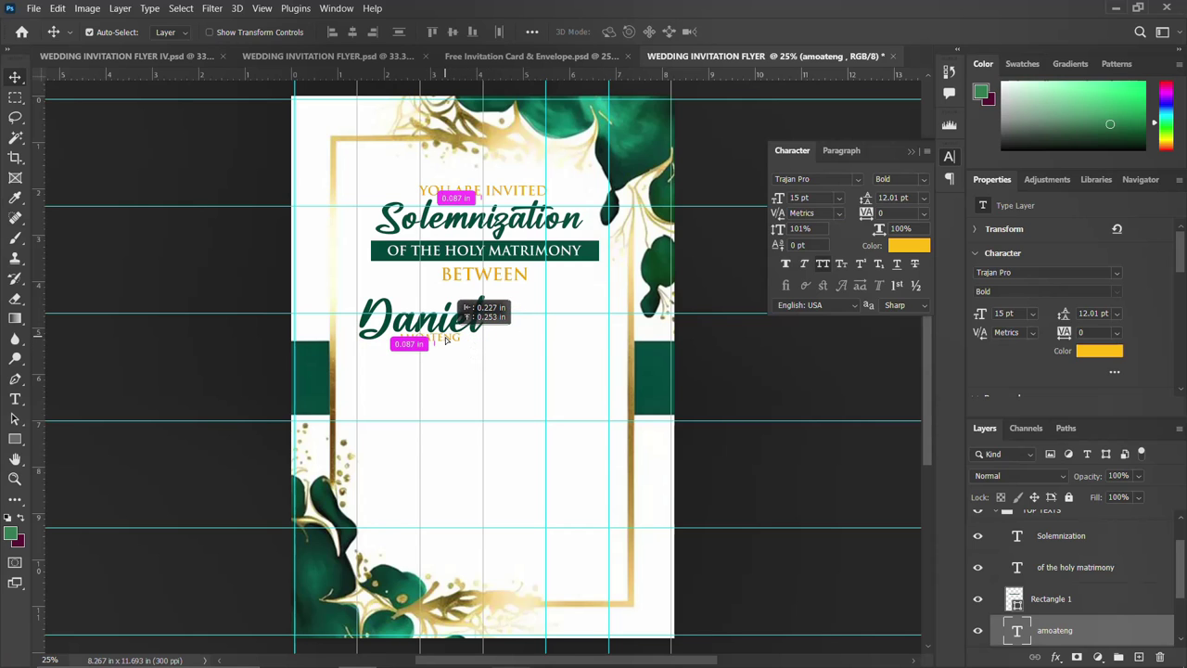
double_click(798, 198)
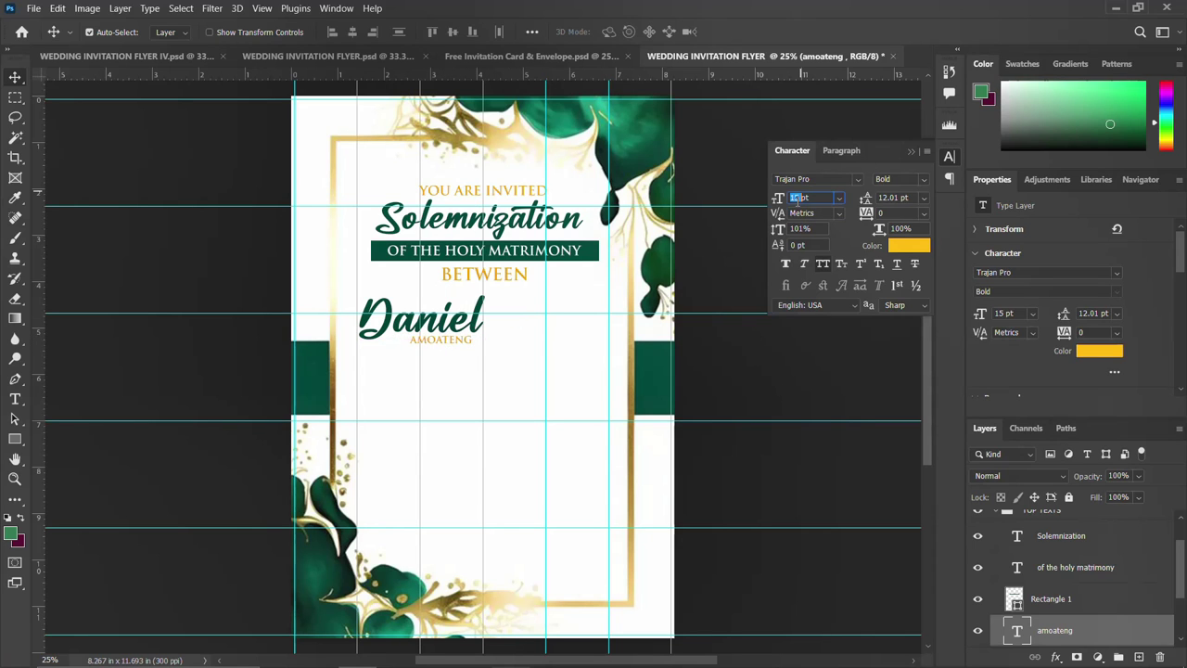
text(20)
key(Return)
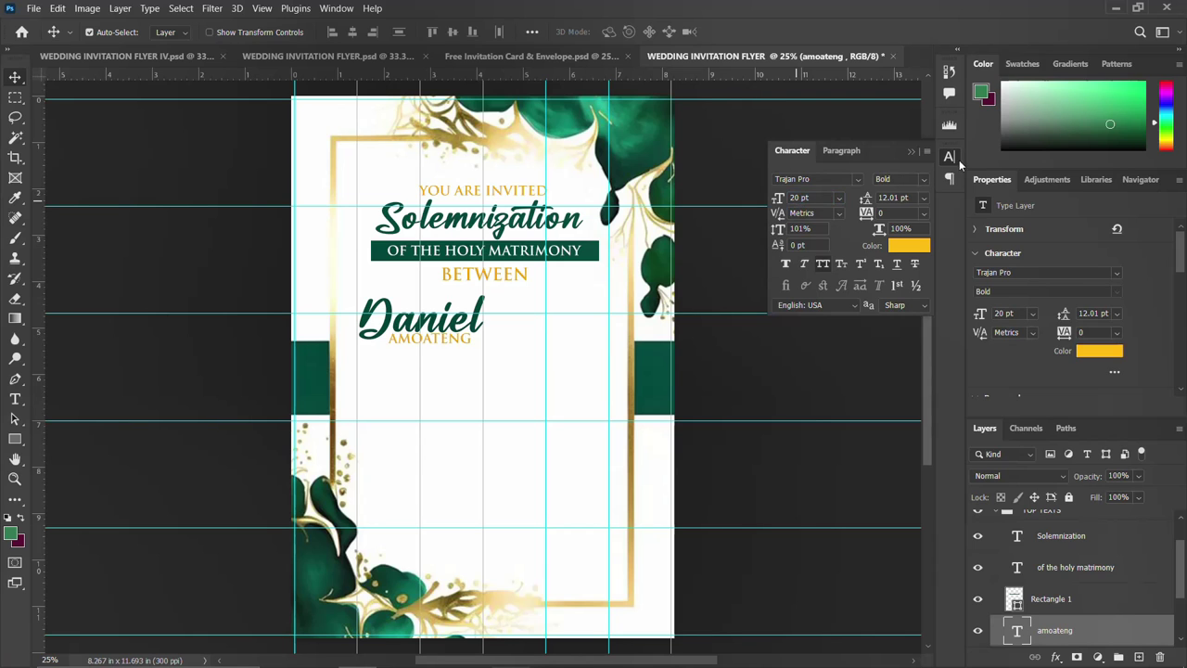
click(950, 157)
key(Down)
key(Down)
key(Down)
key(Down)
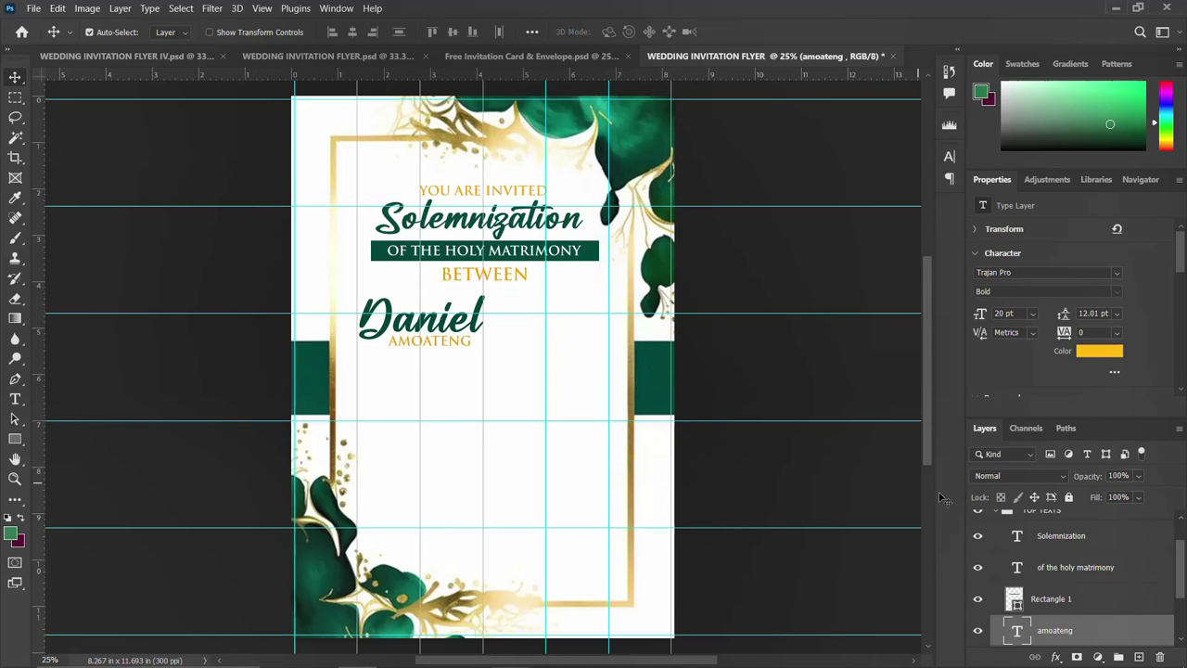
Move the surname layer out of TOP TEXTS, collapse that group, and select both name layers
scroll(1043, 553, up, 2)
scroll(1043, 553, down, 1)
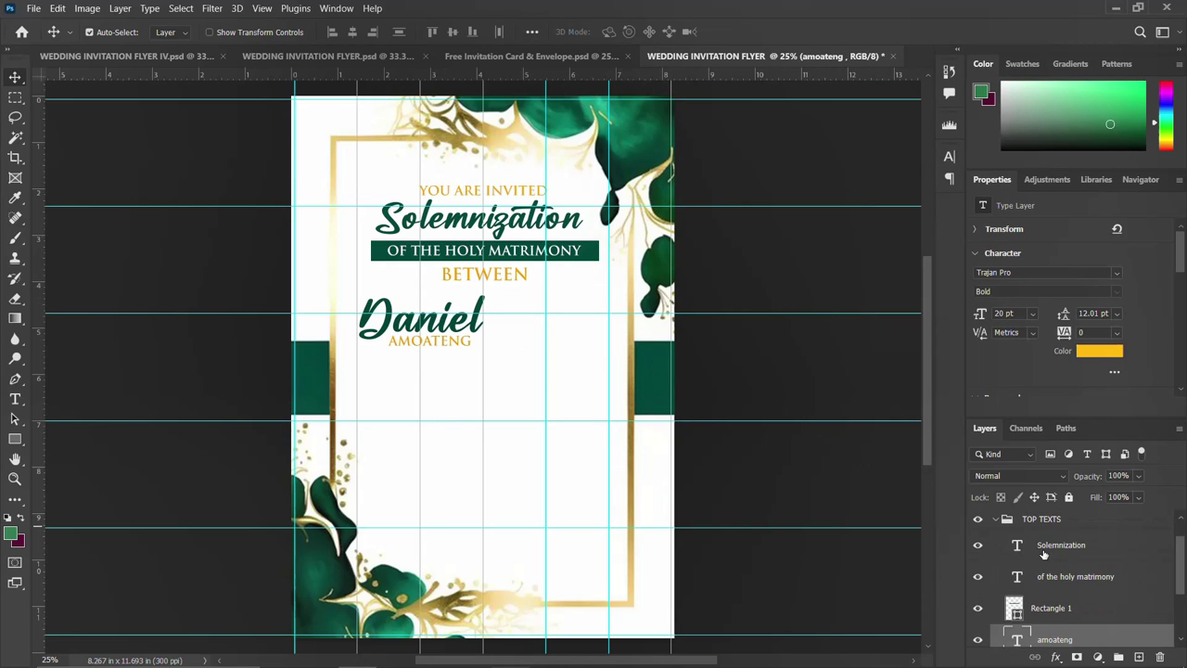
drag(1054, 639, 1046, 526)
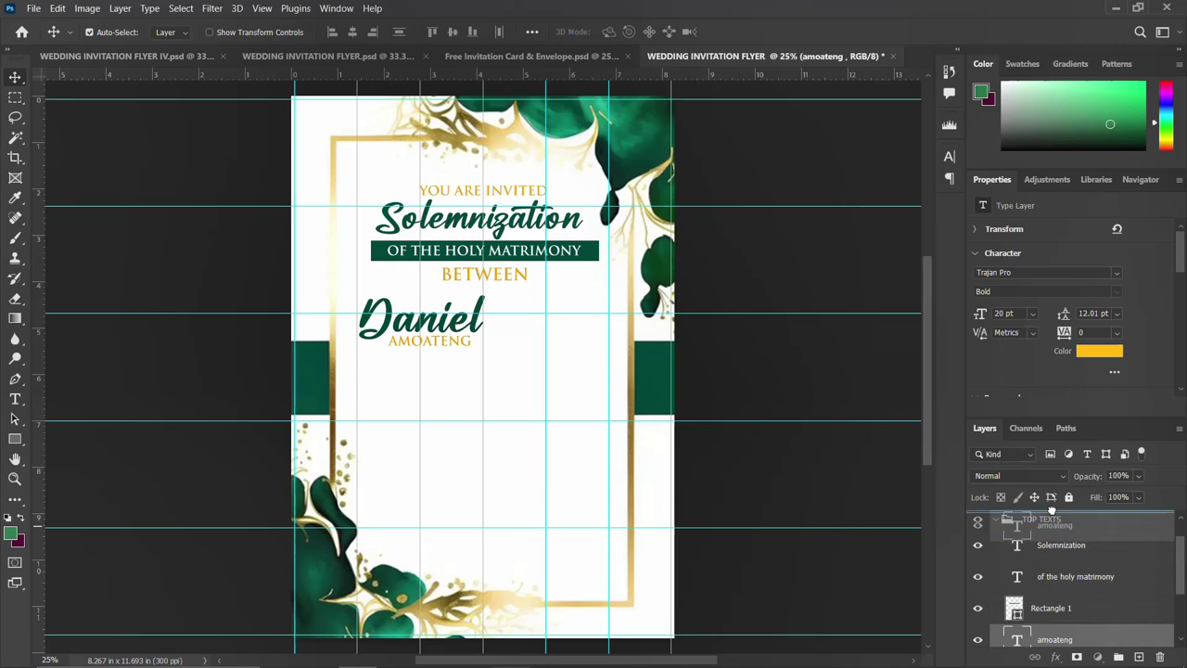
scroll(1046, 531, up, 1)
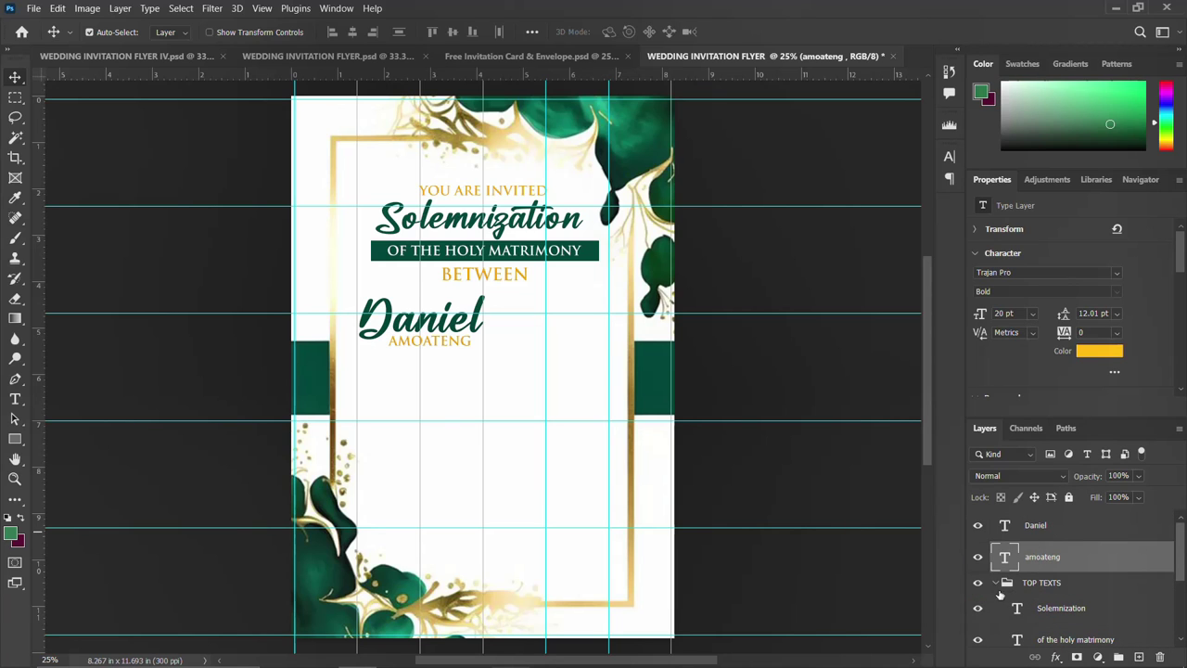
click(996, 582)
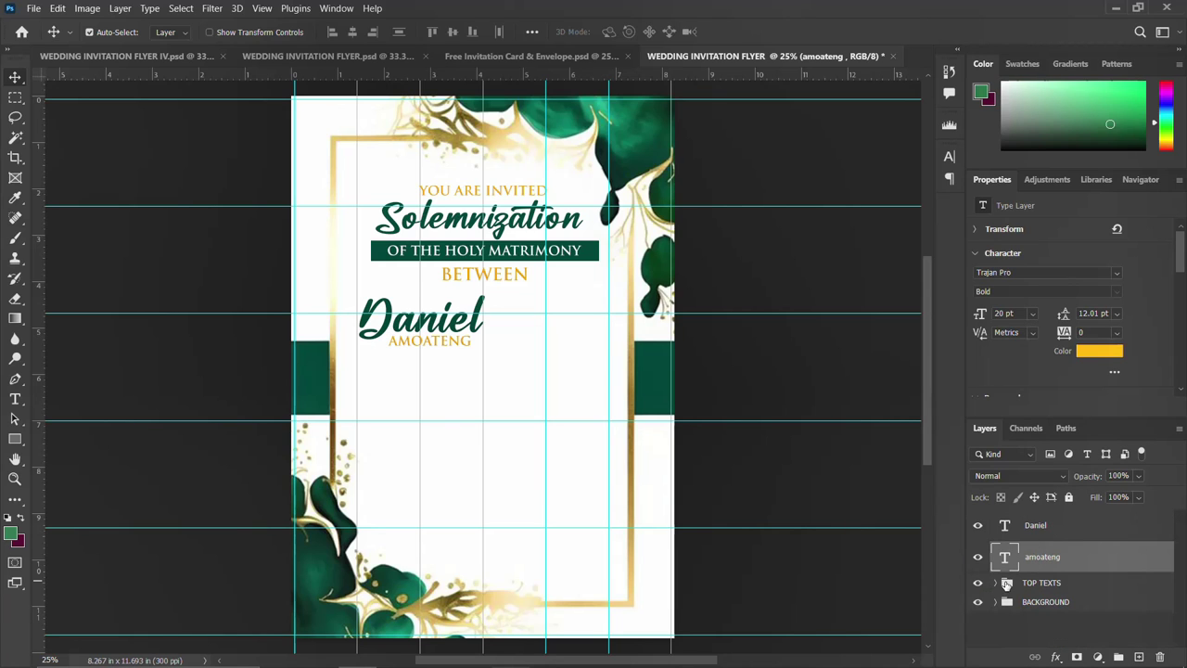
shift+click(1048, 526)
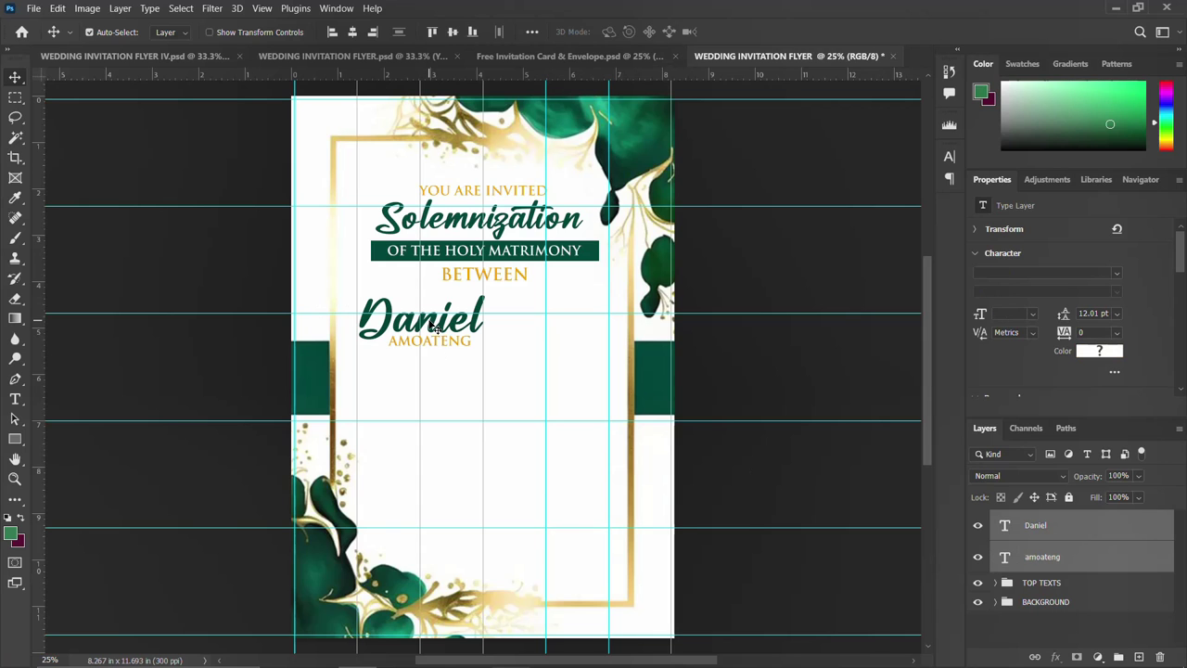
Duplicate the name pair down-right and replace the copied first name with the bride's first name
drag(431, 322, 553, 364)
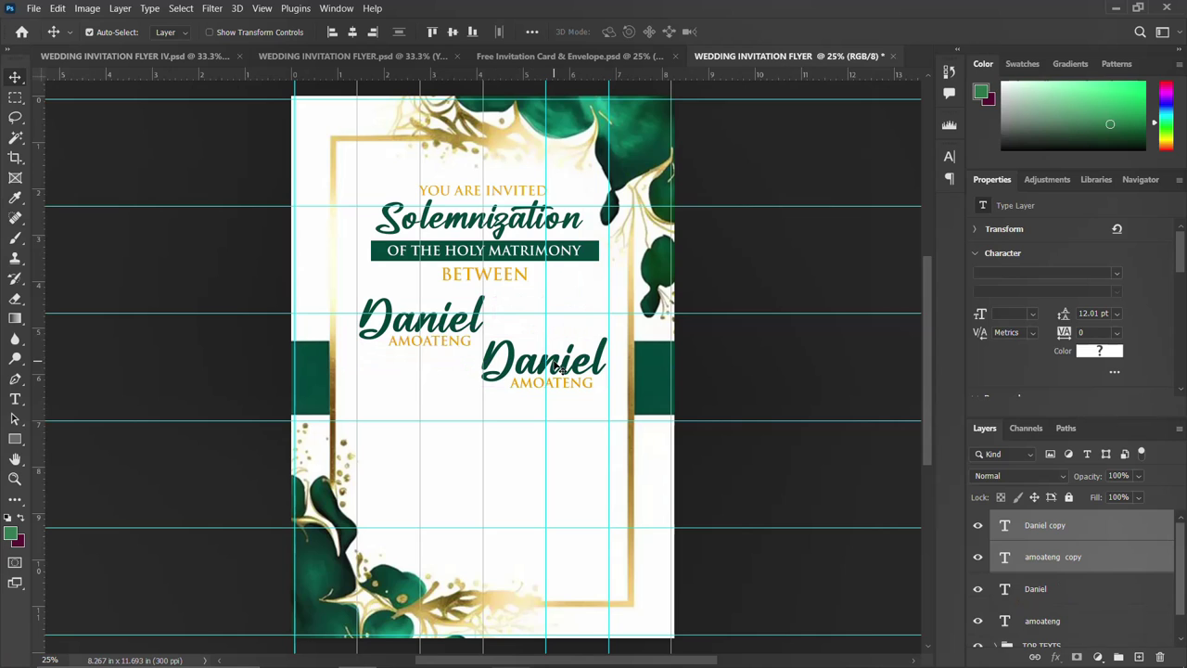
click(515, 368)
double_click(508, 365)
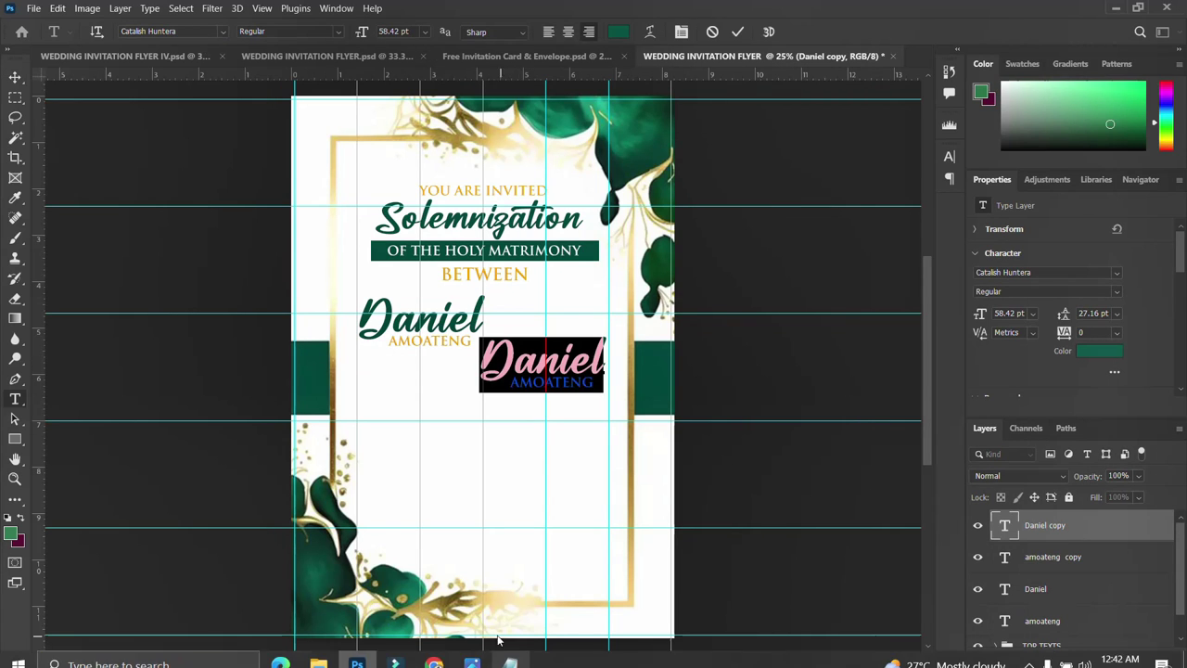
click(510, 652)
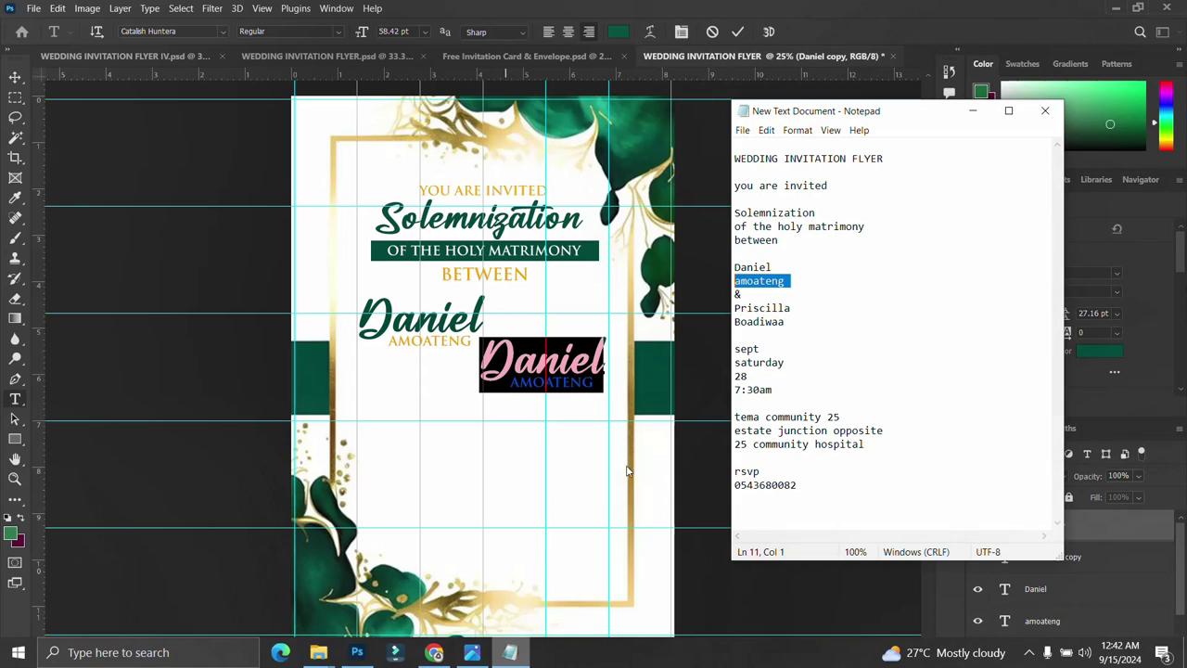
triple_click(798, 309)
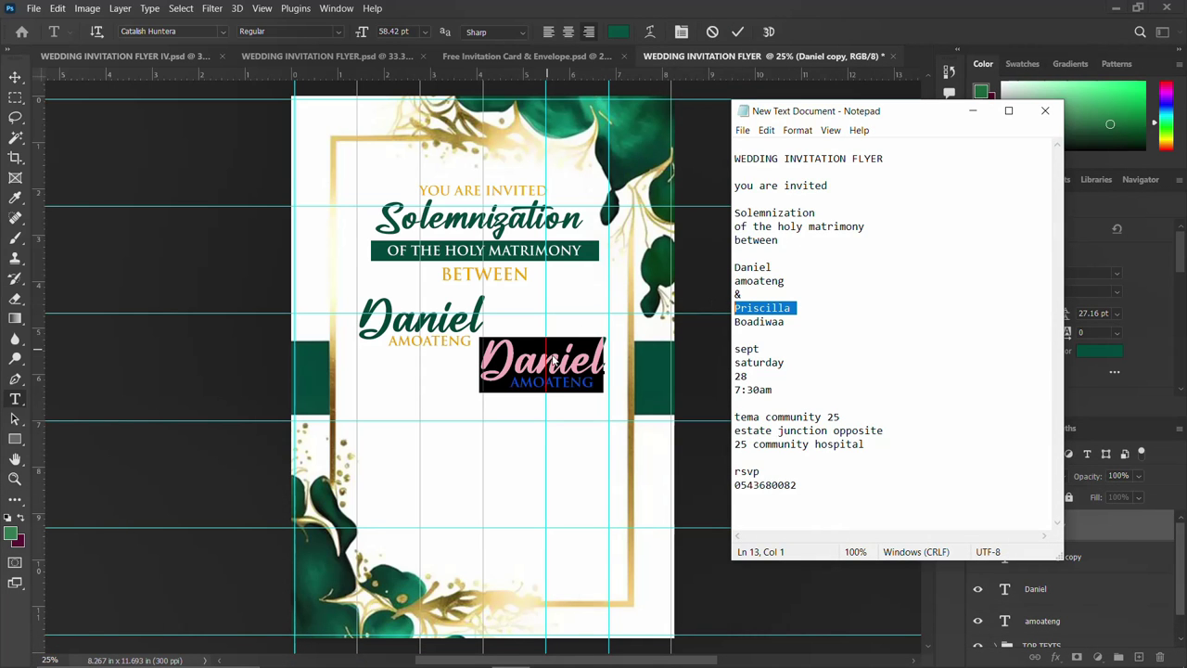
key(alt+Tab)
key(ctrl+v)
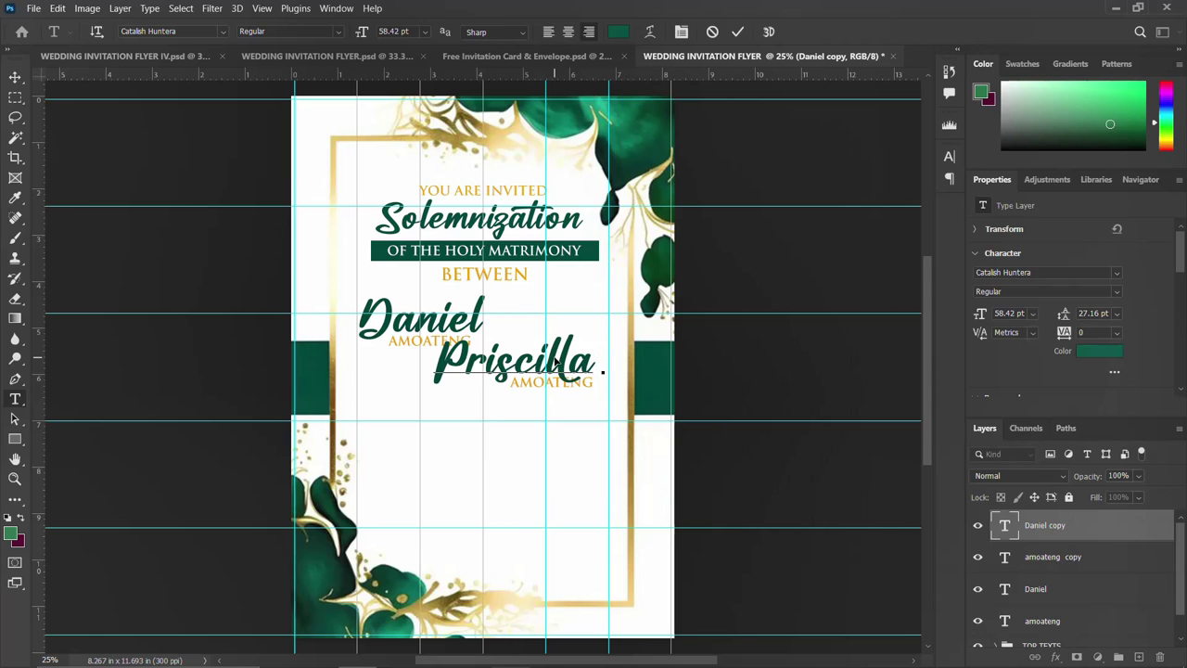
key(ctrl+Return)
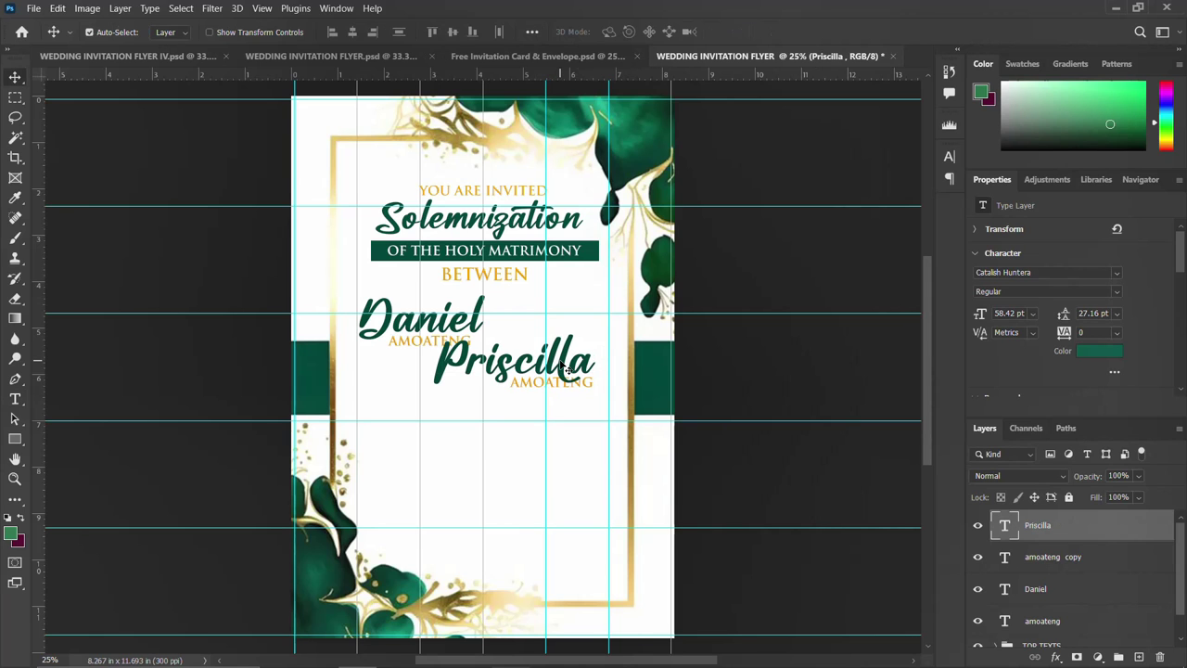
key(Right)
key(Right)
key(Right)
key(Right)
key(Right)
key(Right)
key(Right)
key(Right)
key(Right)
key(Right)
key(Right)
key(Right)
key(Right)
key(Right)
key(Right)
key(Right)
key(Right)
key(Right)
key(Right)
key(Right)
key(Right)
key(Right)
key(Right)
key(Right)
key(Right)
key(Right)
key(Right)
key(Right)
key(Right)
key(Right)
key(Right)
key(Right)
key(Right)
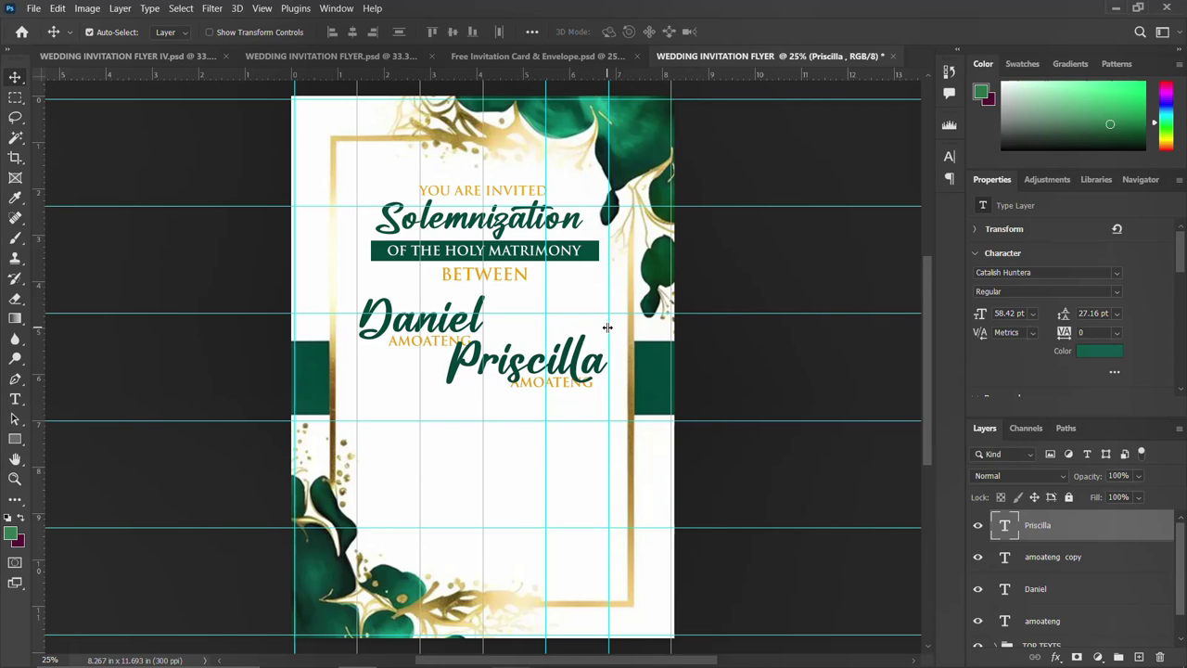
drag(571, 361, 570, 352)
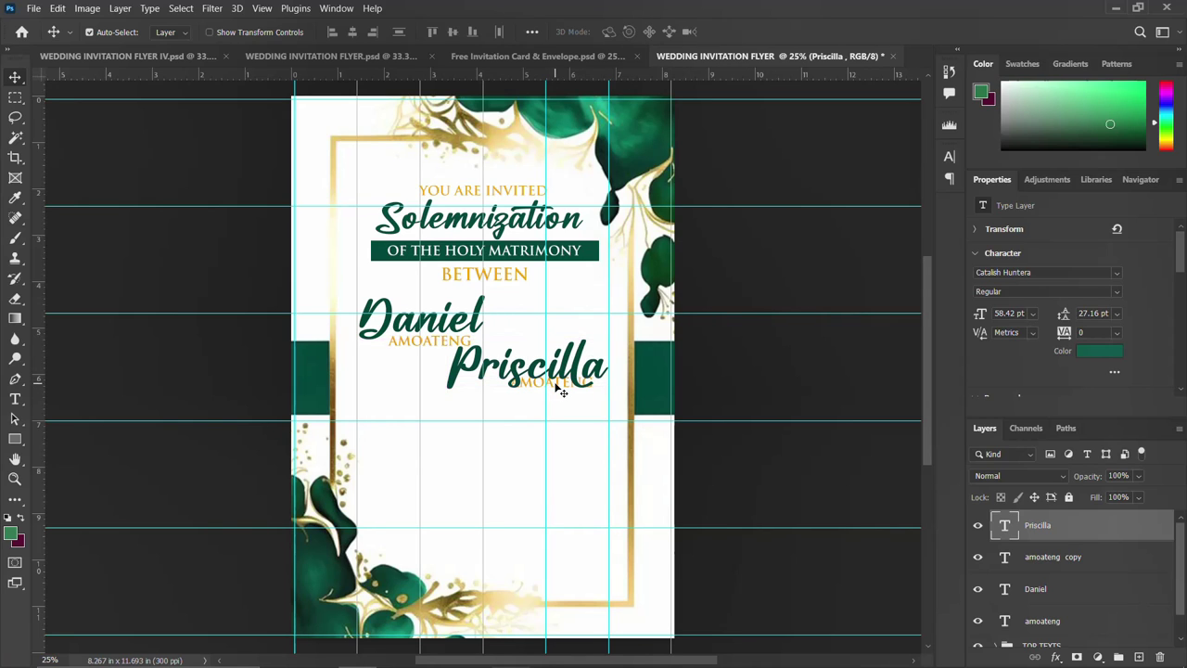
Replace the copied surname with the bride's surname and nudge both new lines down
click(1037, 556)
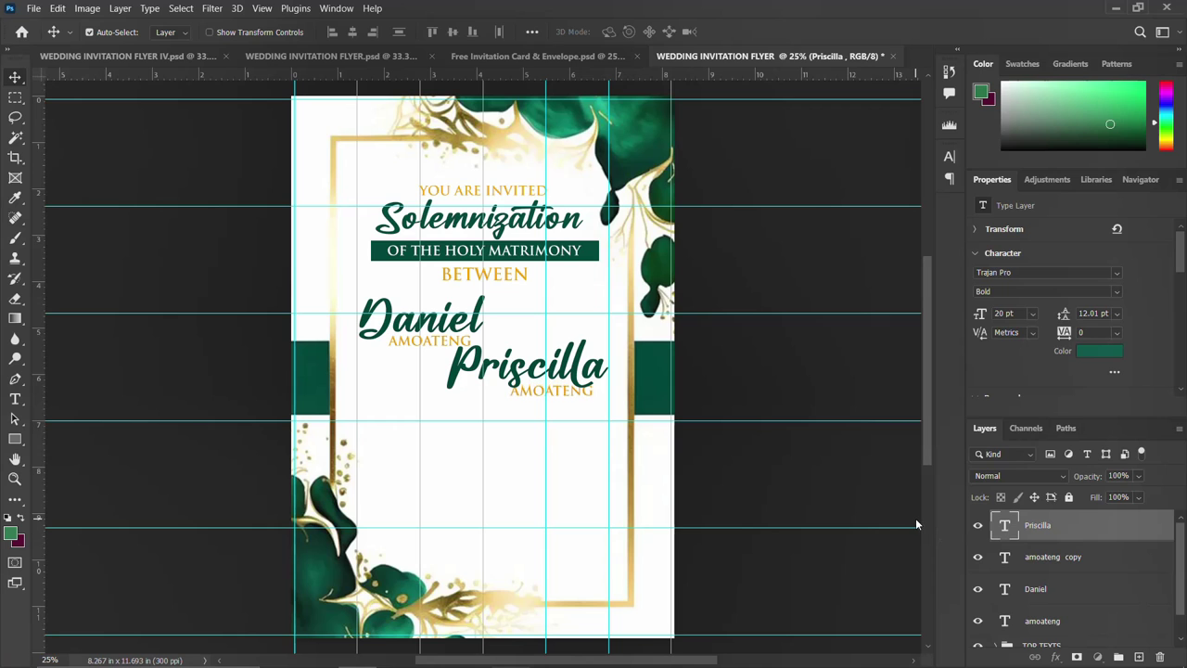
click(525, 391)
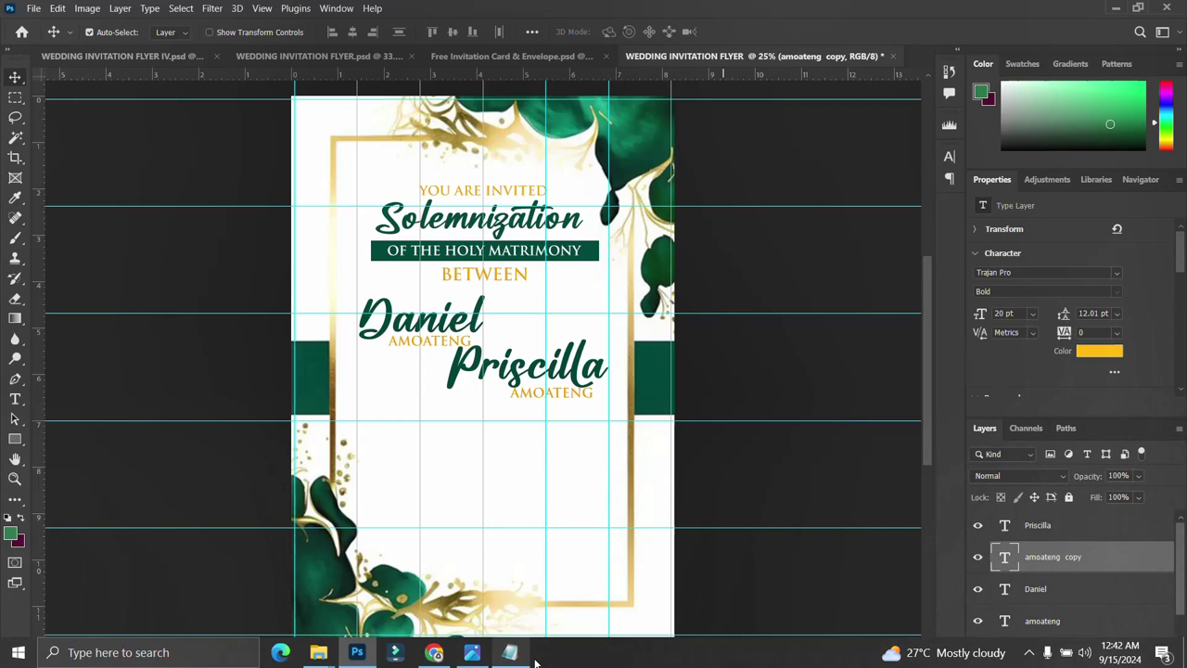
click(512, 653)
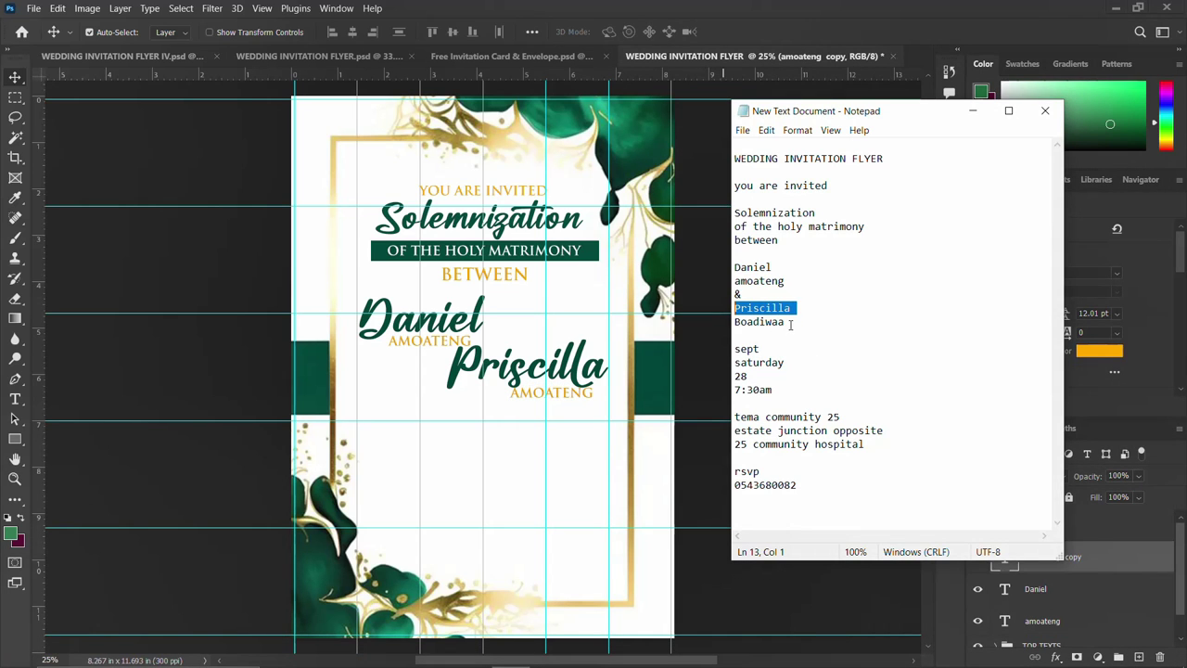
drag(791, 323, 718, 319)
click(579, 399)
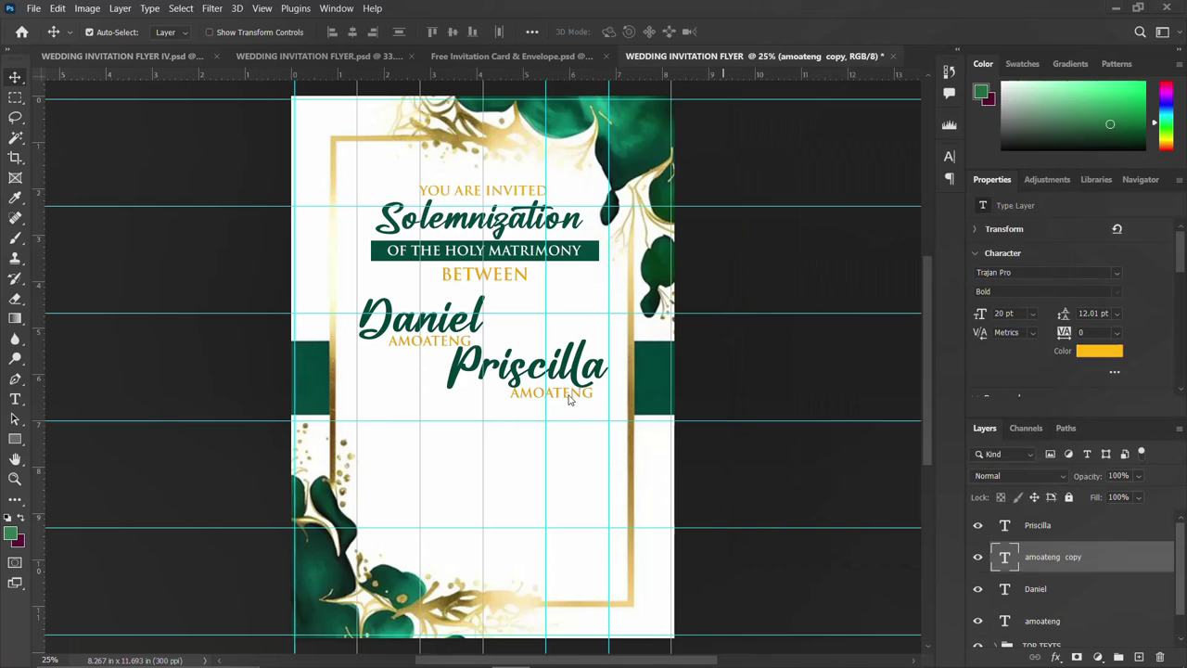
double_click(1007, 557)
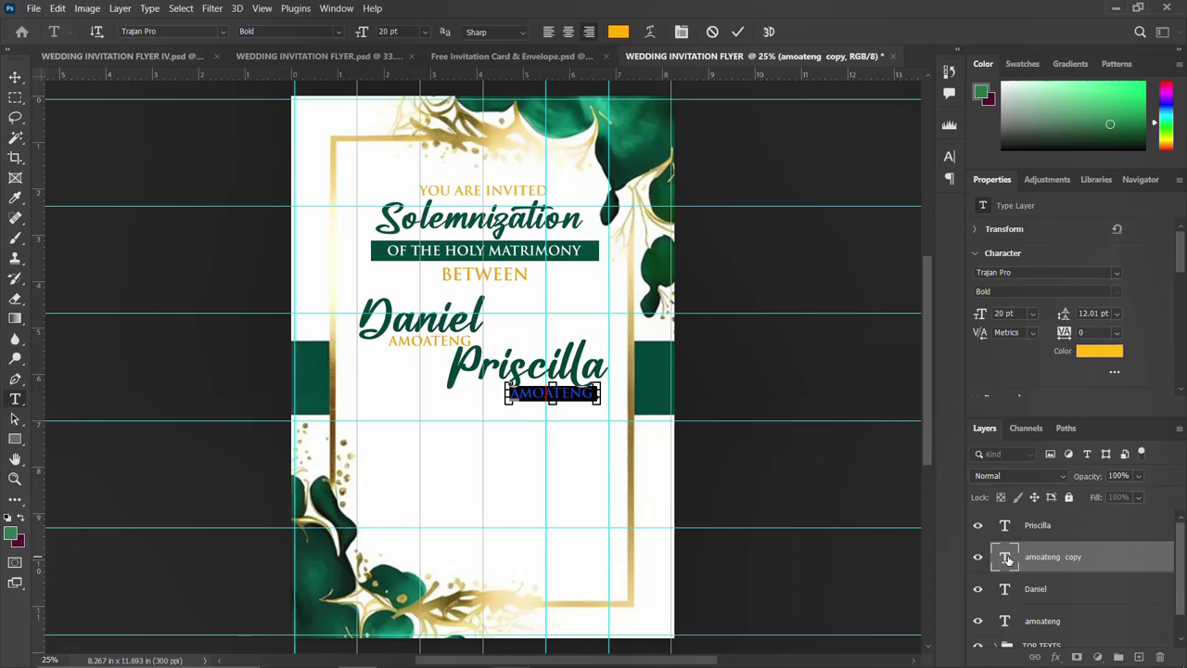
key(ctrl+v)
key(Escape)
key(v)
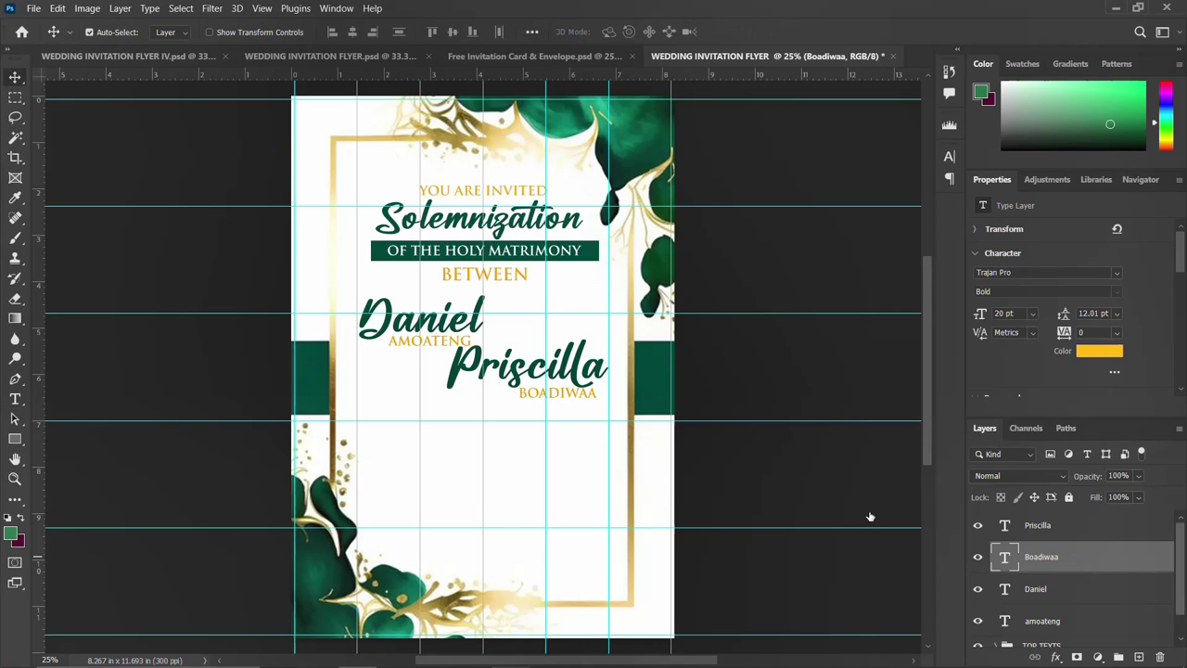
ctrl+click(1054, 525)
key(Down)
key(Down)
key(Down)
key(Down)
key(Down)
key(Down)
click(1054, 525)
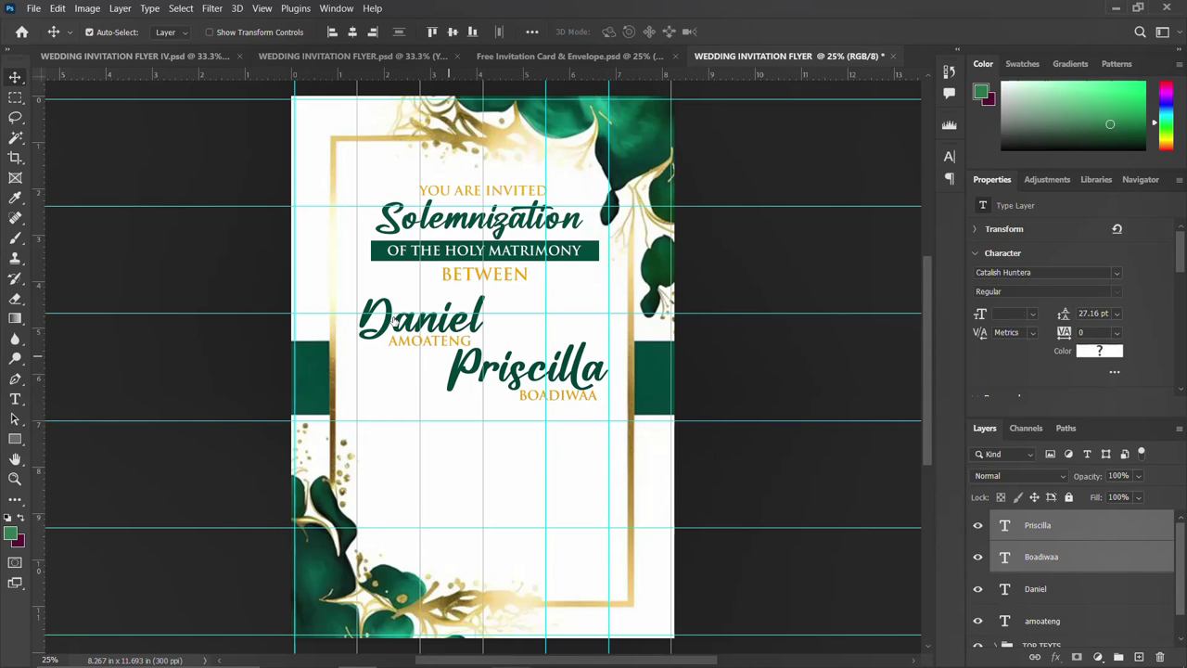
Draw a small dark-green circle between the two names
click(15, 438)
right_click(14, 439)
click(73, 455)
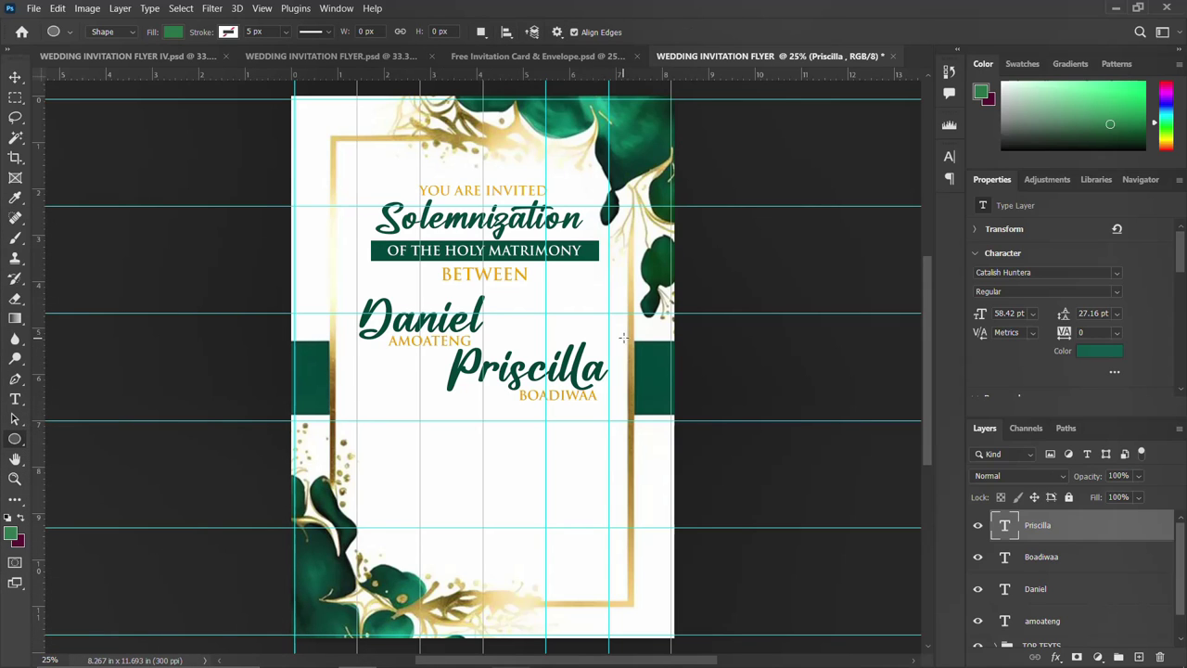
drag(498, 318, 535, 352)
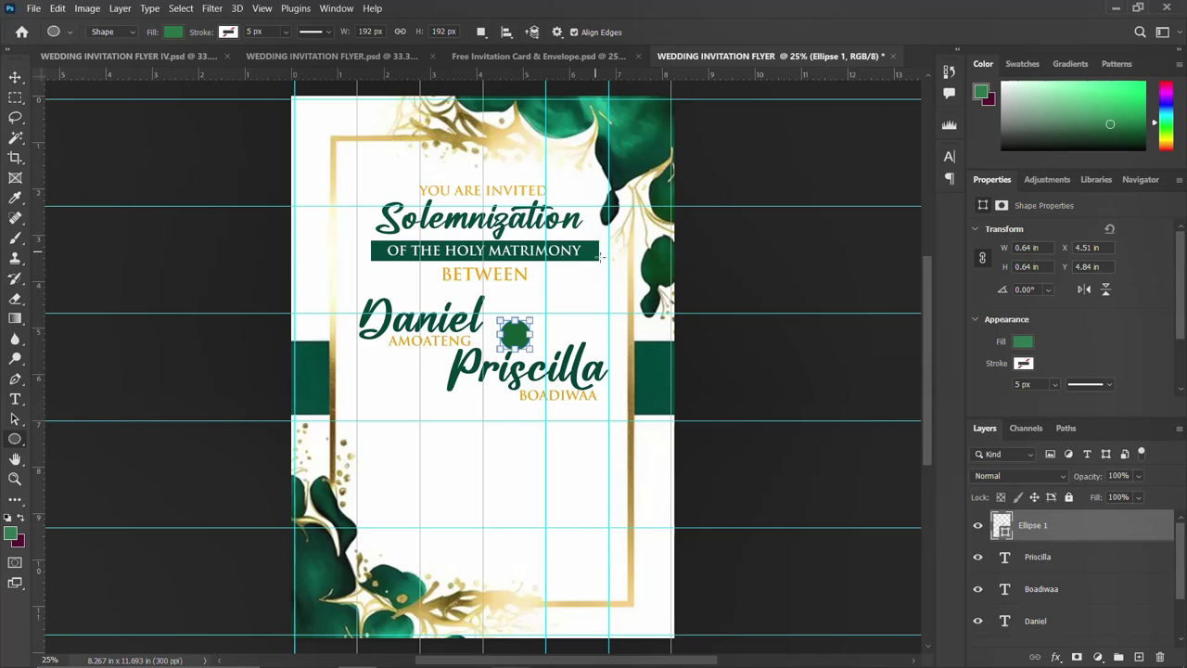
click(1022, 343)
click(974, 424)
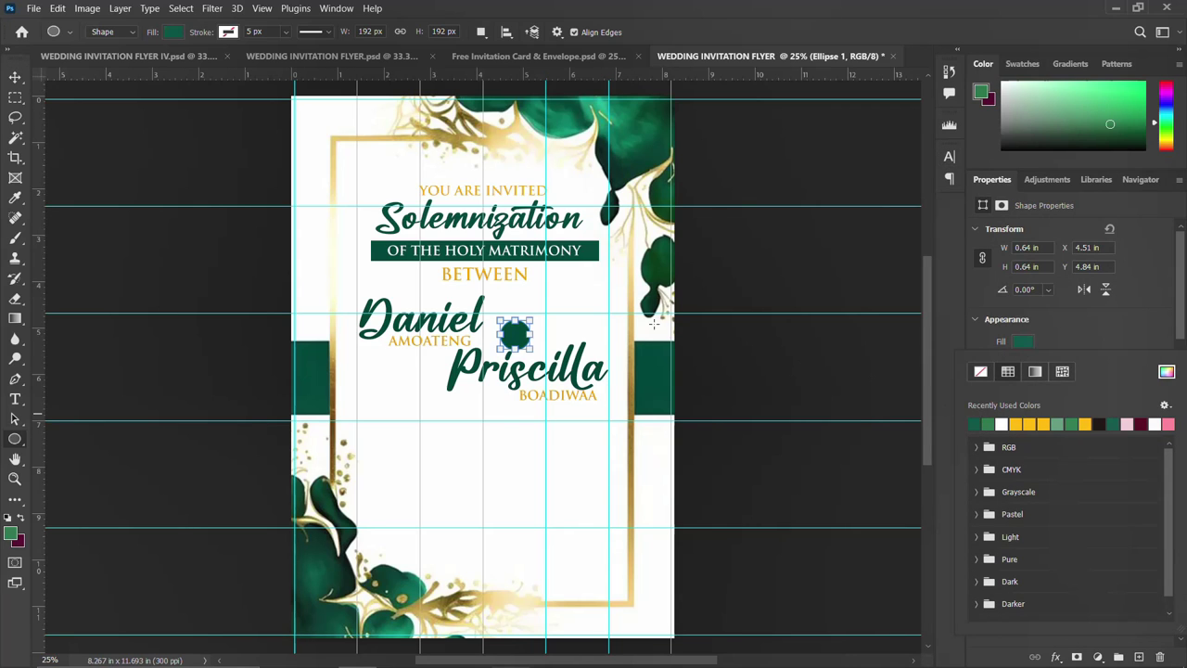
click(15, 77)
drag(507, 331, 499, 332)
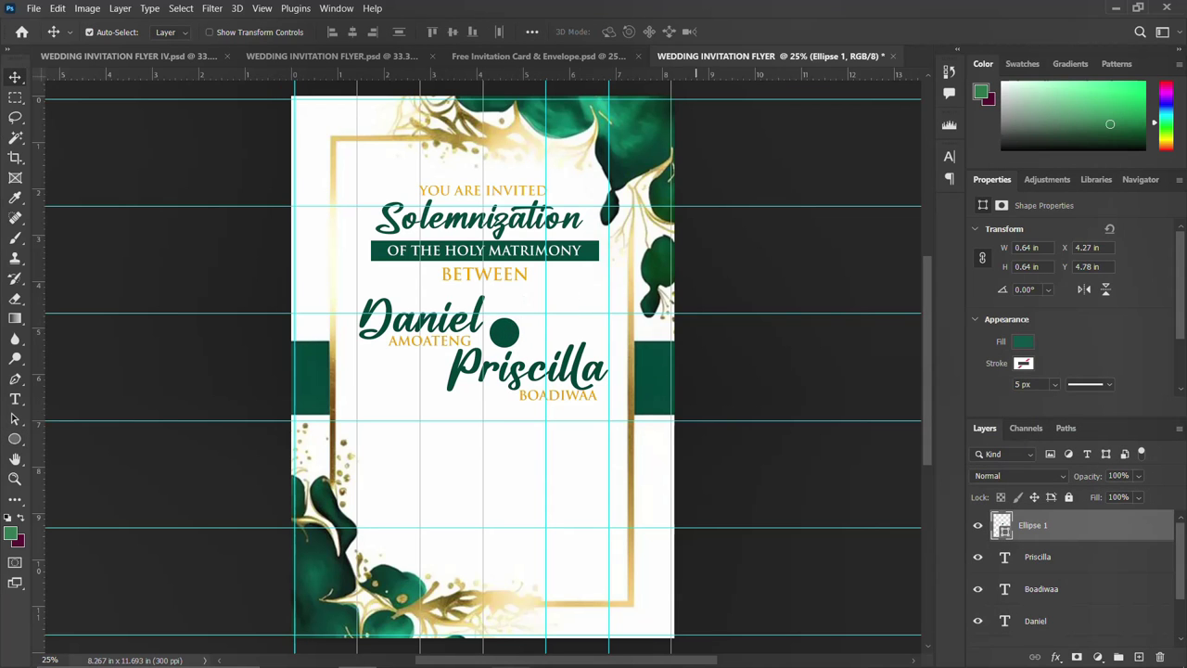
Add an ampersand text layer, copied from the notes, beside the circle
click(509, 652)
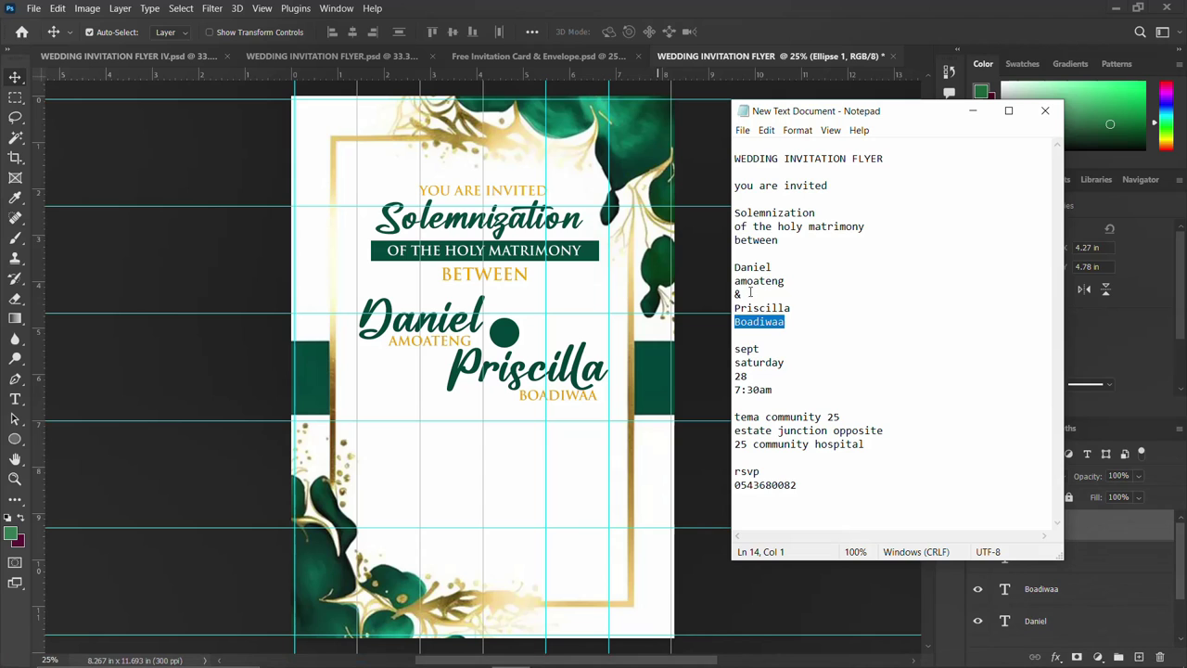
drag(743, 294, 722, 290)
click(506, 339)
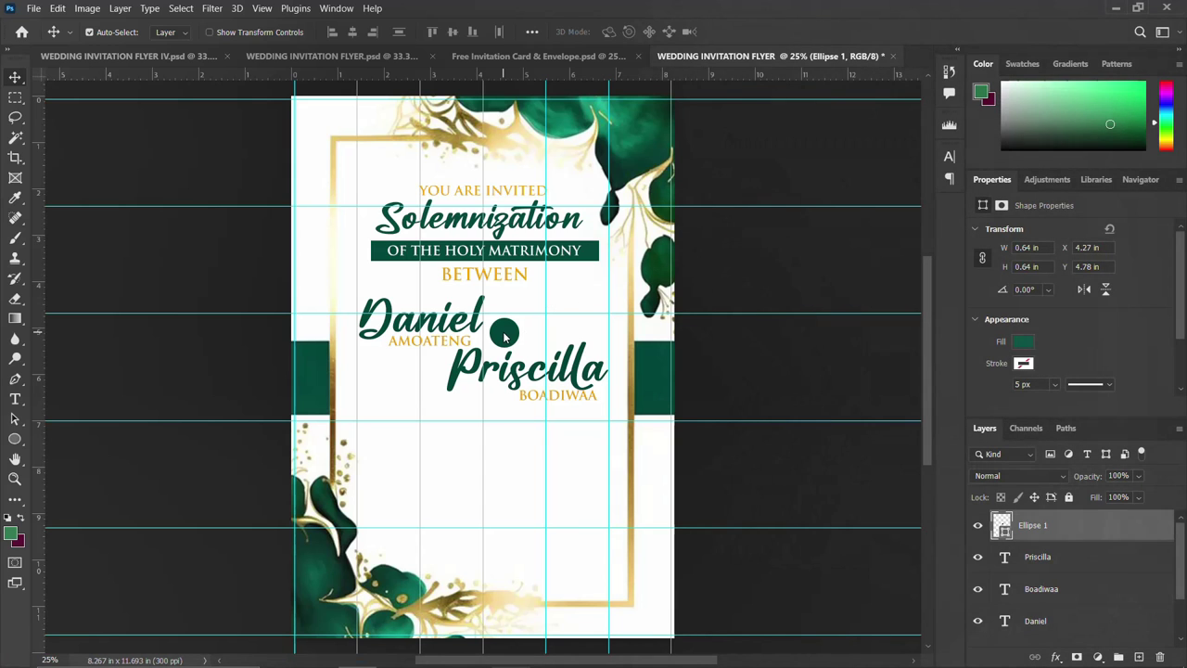
key(t)
click(561, 301)
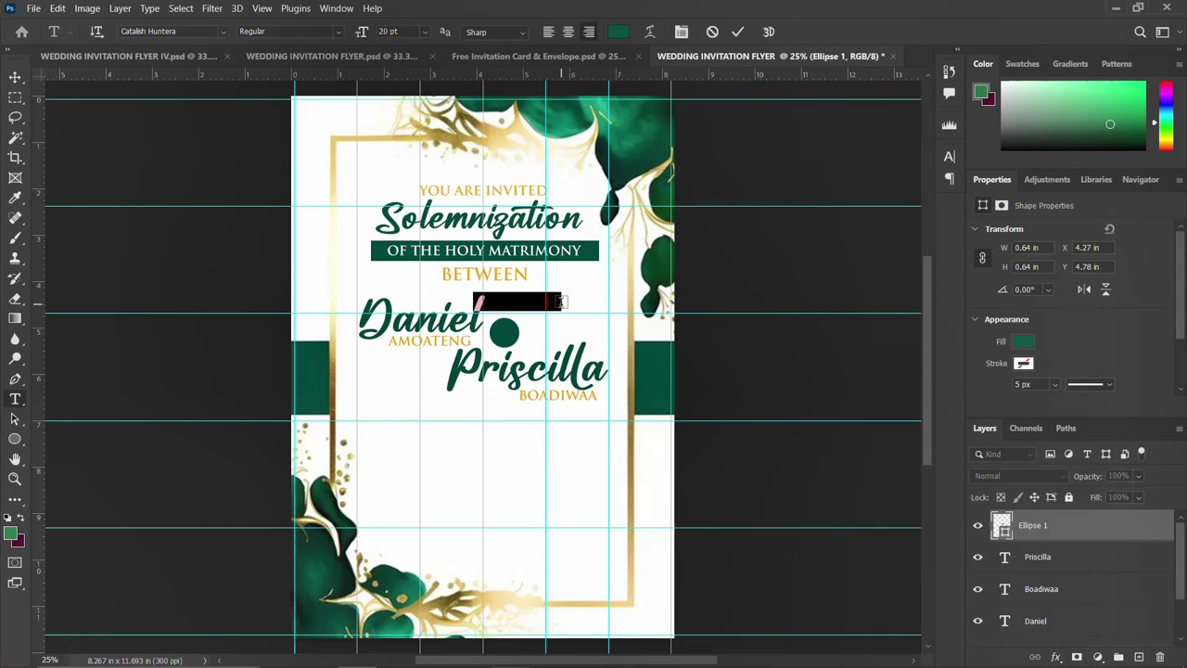
text(&)
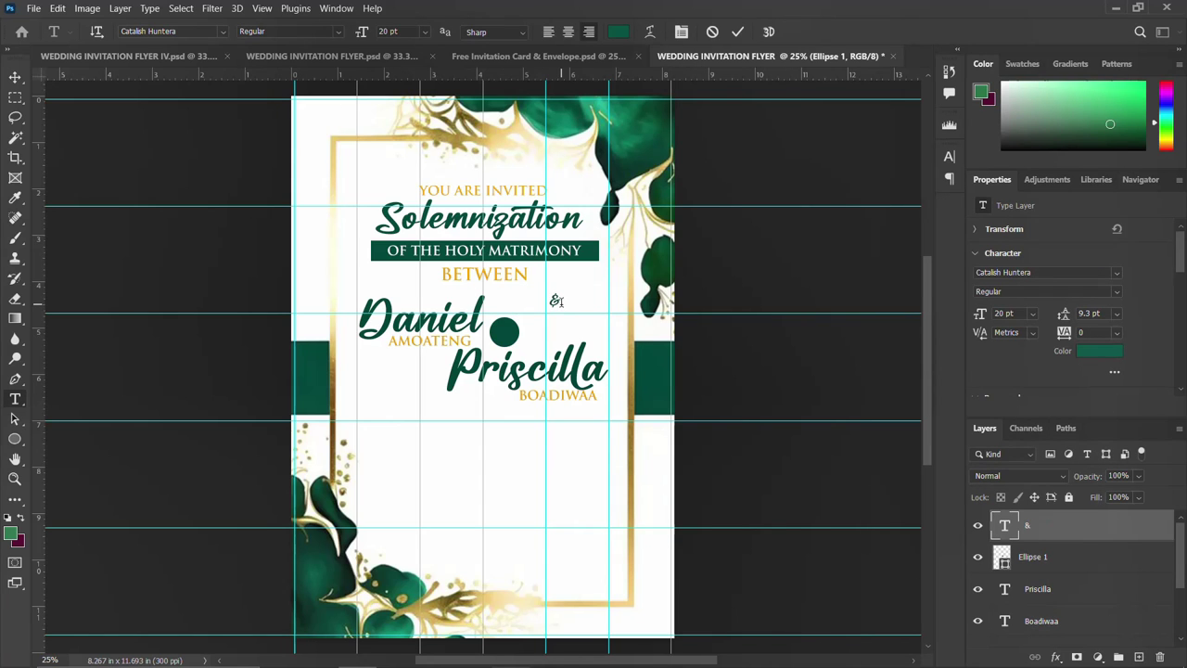
key(ctrl+Return)
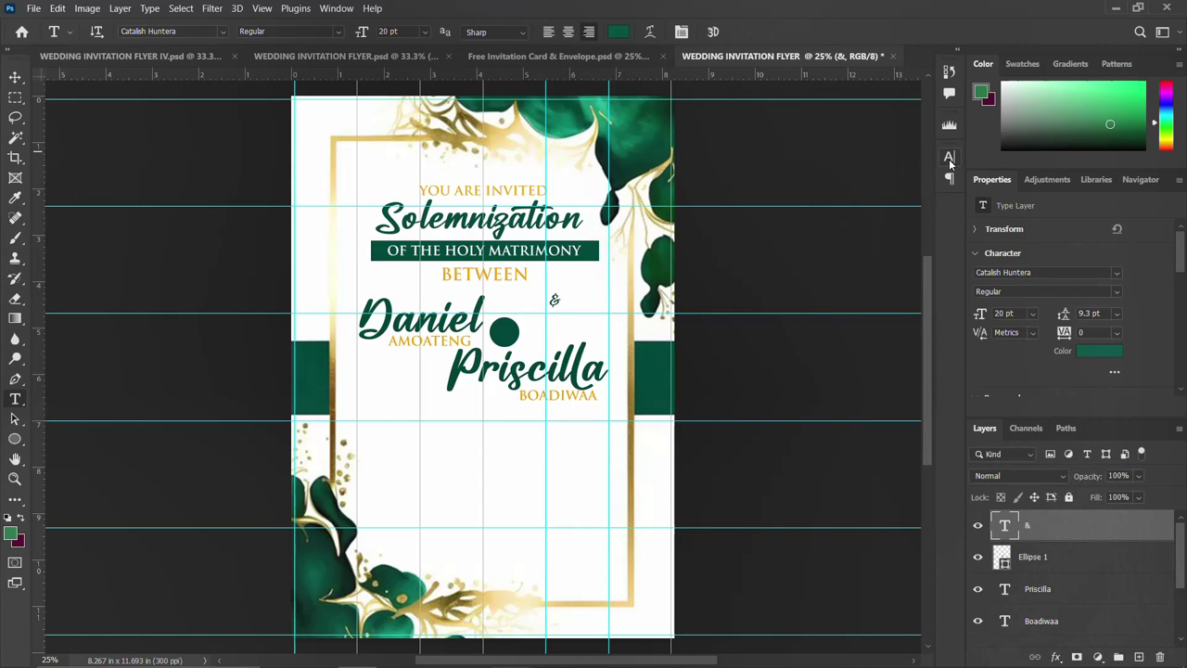
Colour the ampersand white ffffff
click(949, 157)
click(895, 245)
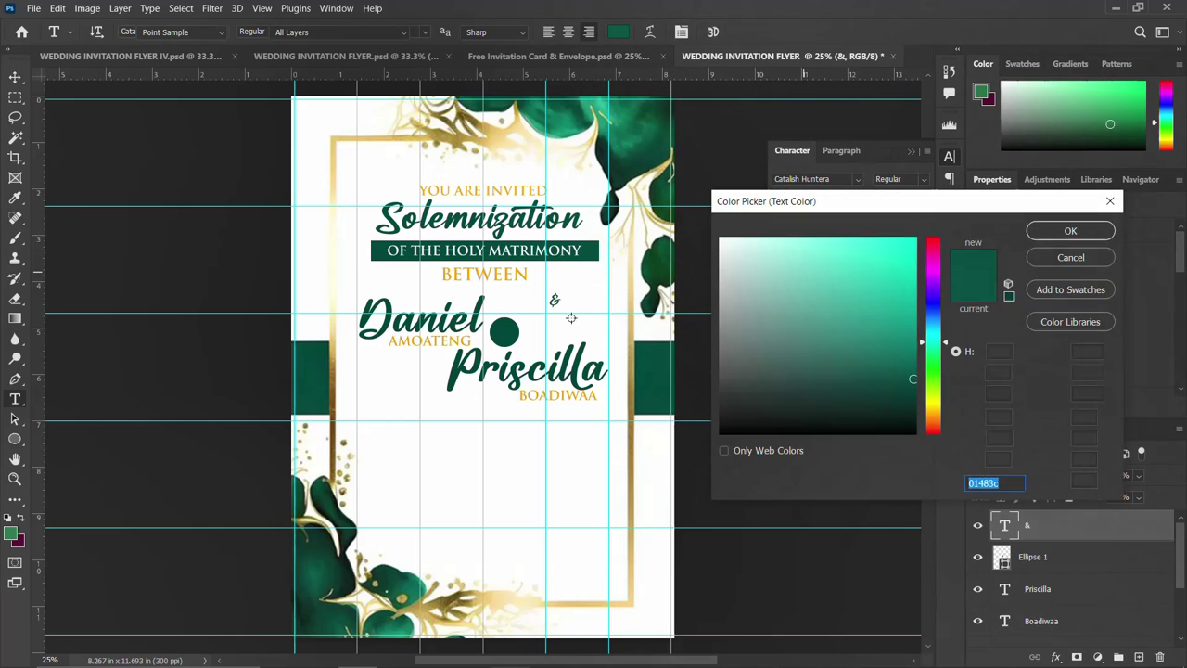
text(ffffff)
click(1071, 230)
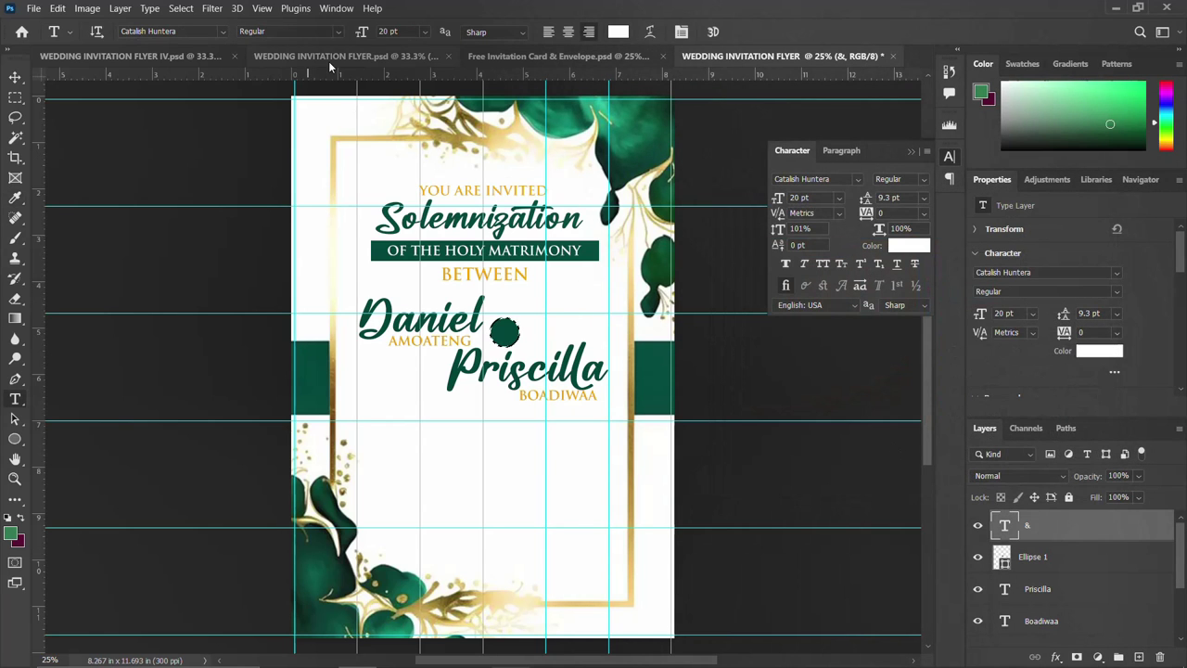
key(v)
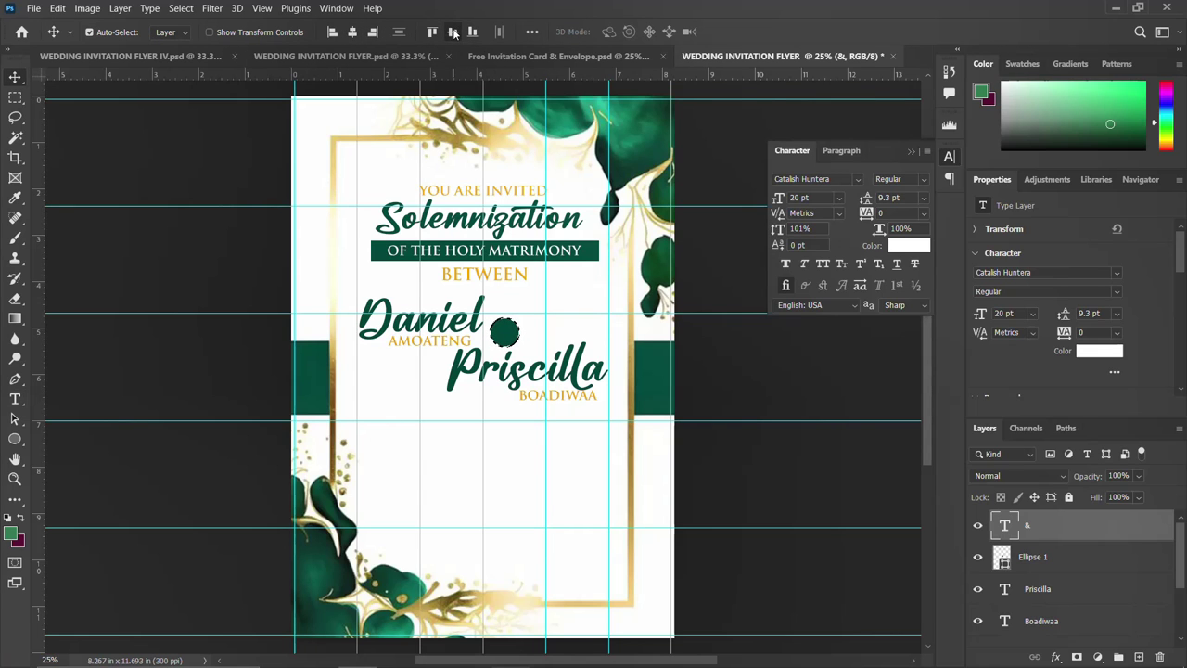
click(949, 158)
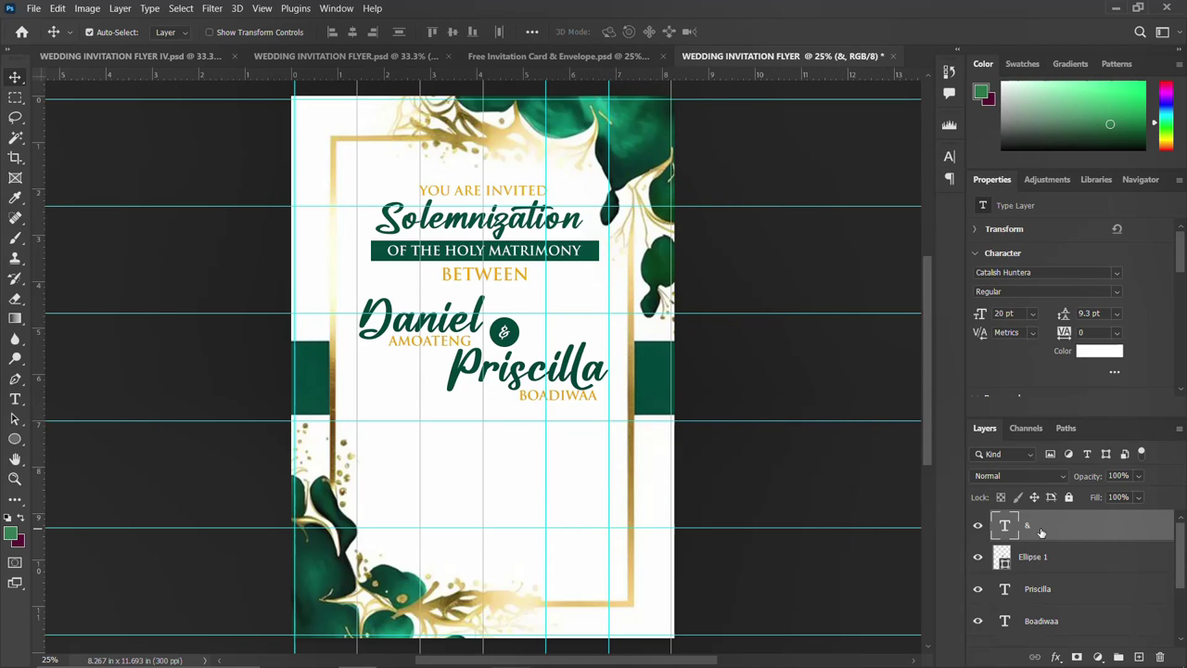
scroll(1040, 533, down, 3)
Group the names, surnames and ampersand circle layers into a group called NAMES
click(1042, 593)
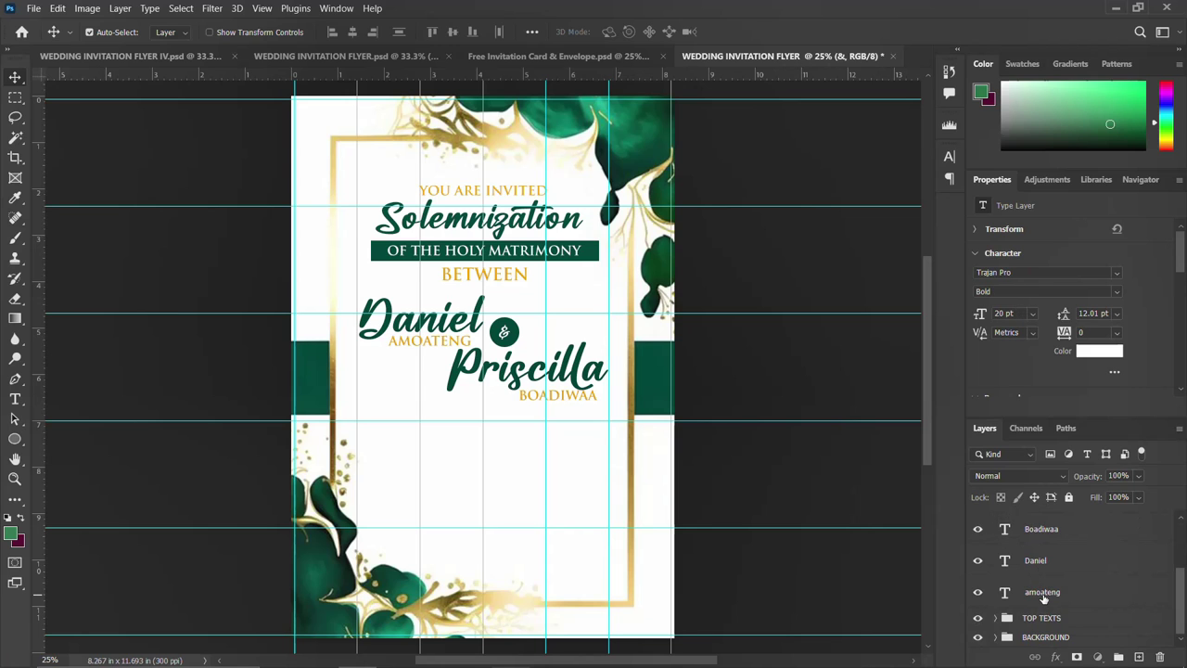
scroll(1042, 597, up, 3)
shift+click(1043, 525)
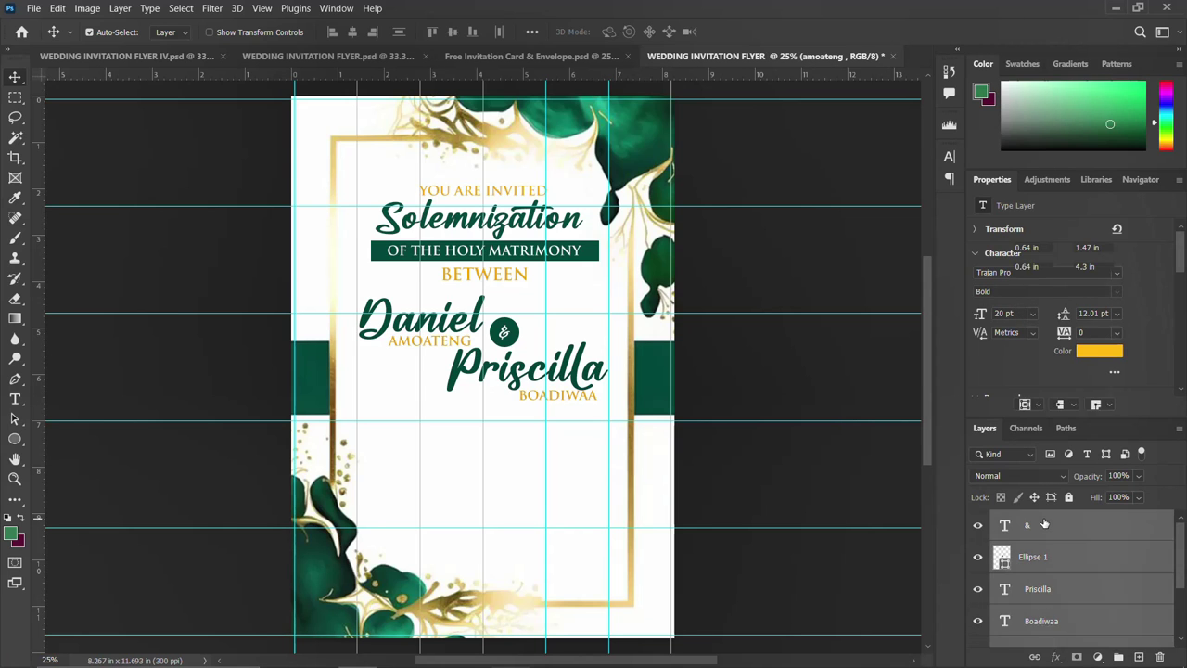
key(ctrl+g)
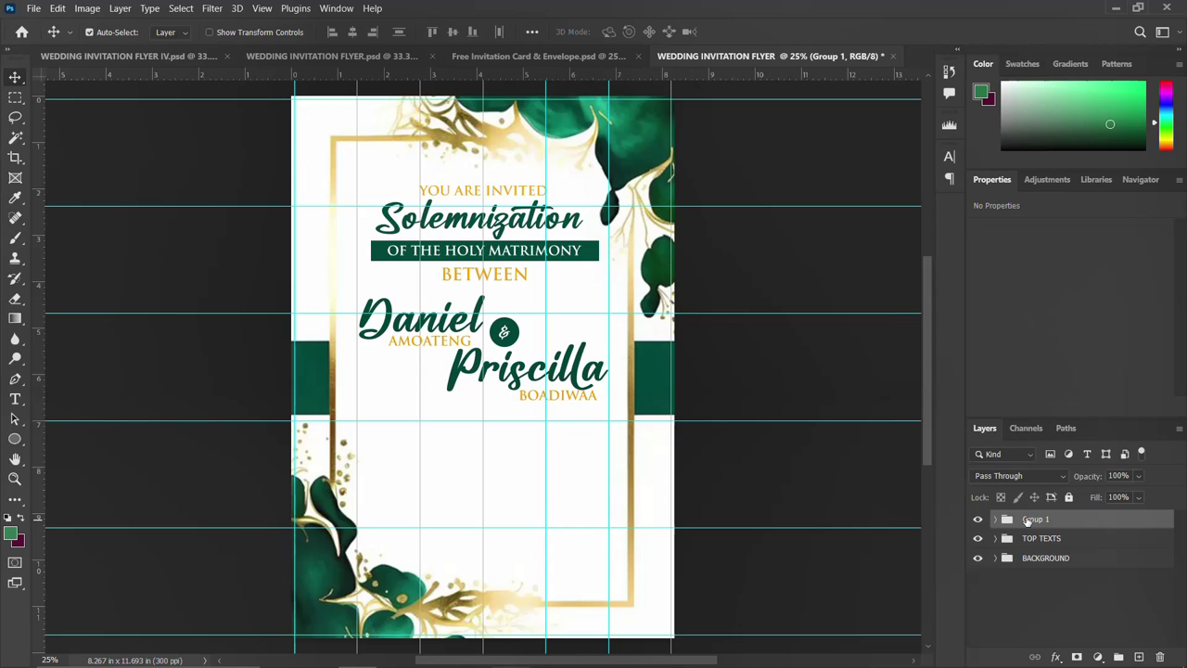
double_click(1033, 520)
text(NAMES)
key(Return)
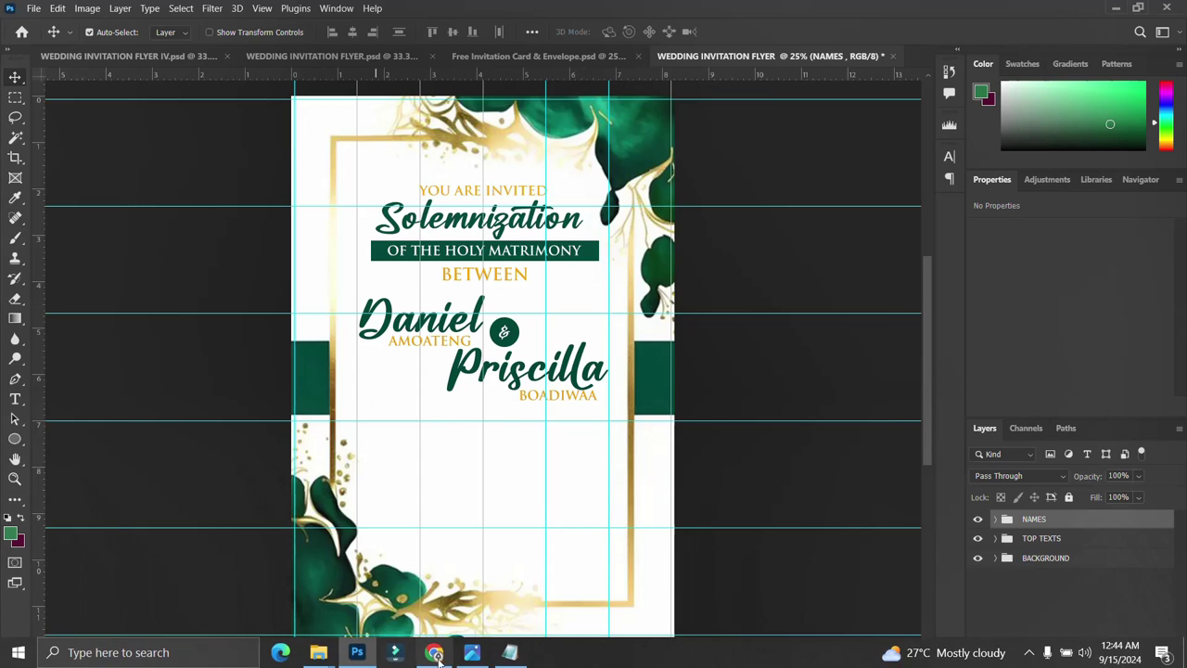
Copy 'sept' from the Notepad notes and paste it as a new text line below the names
click(509, 652)
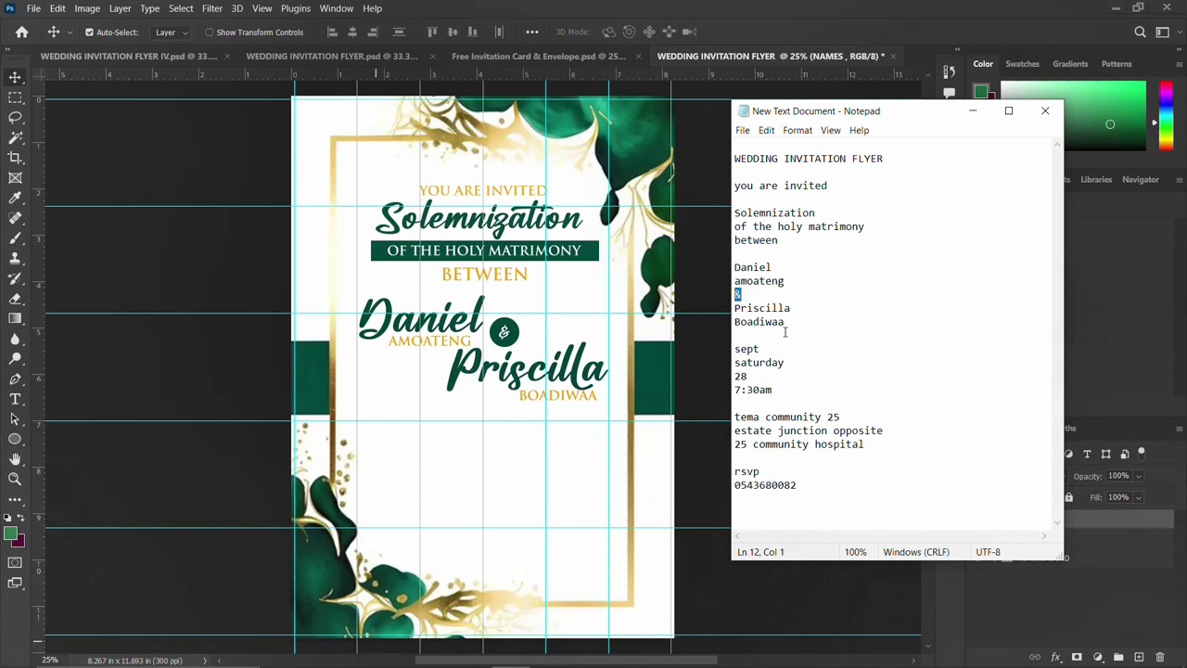
drag(766, 353, 695, 348)
key(ctrl+c)
click(406, 437)
key(t)
click(452, 428)
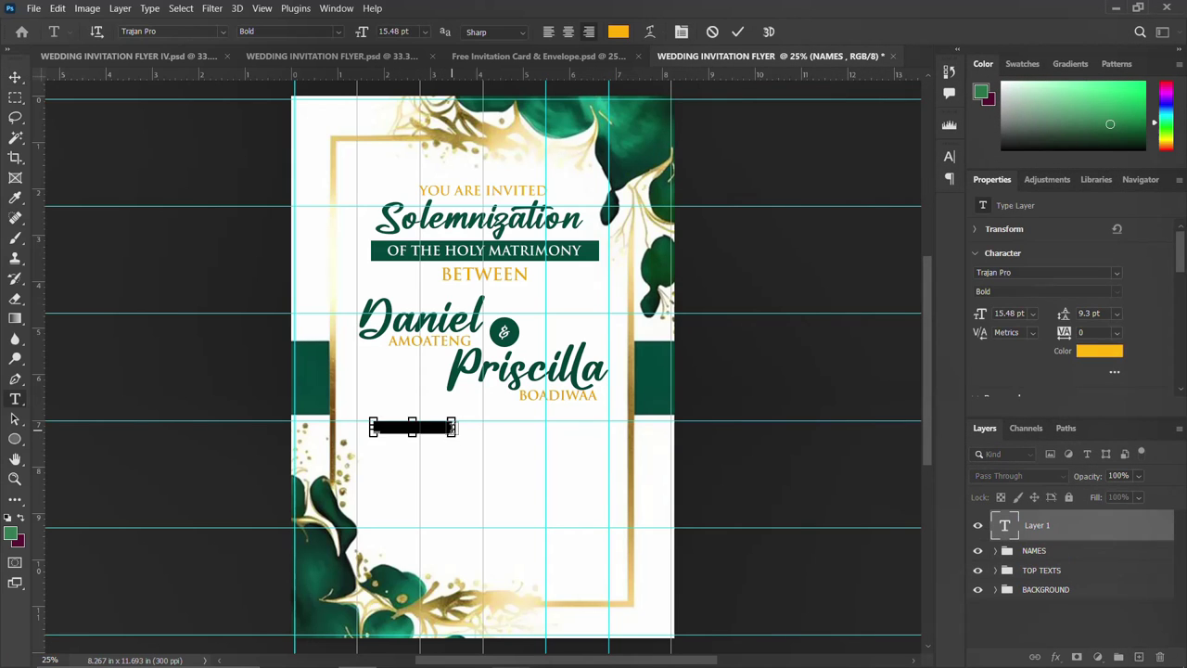
key(ctrl+v)
click(737, 31)
Colour the SEPT text dark green #01483c and enlarge it
click(949, 156)
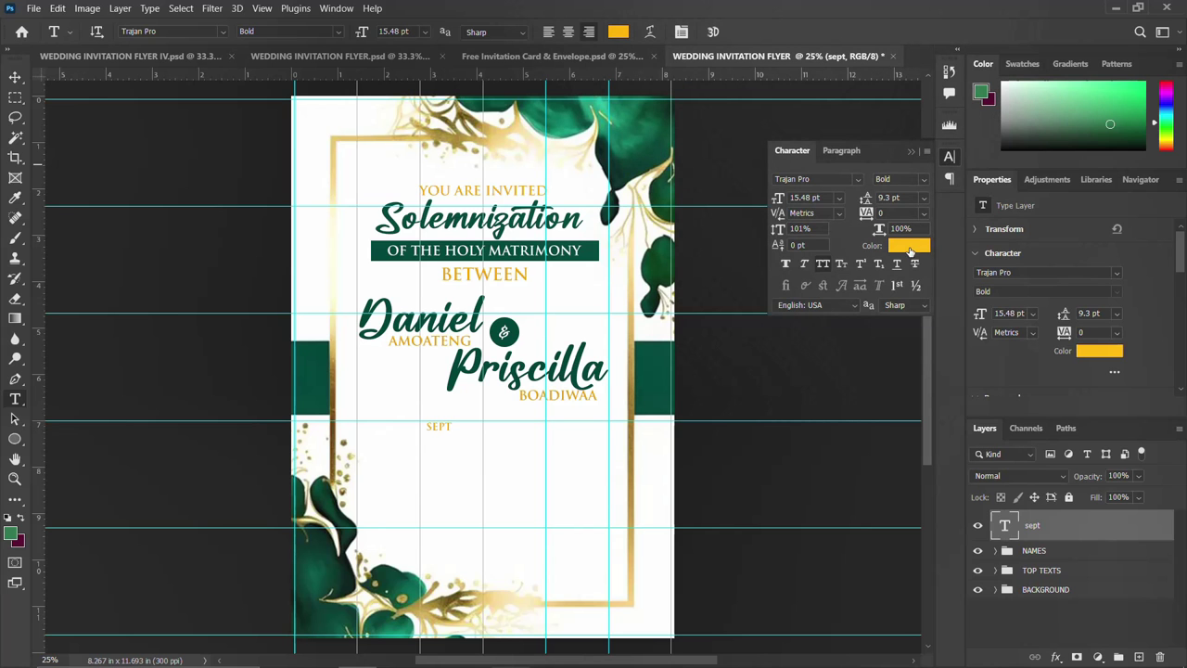
click(910, 246)
click(508, 336)
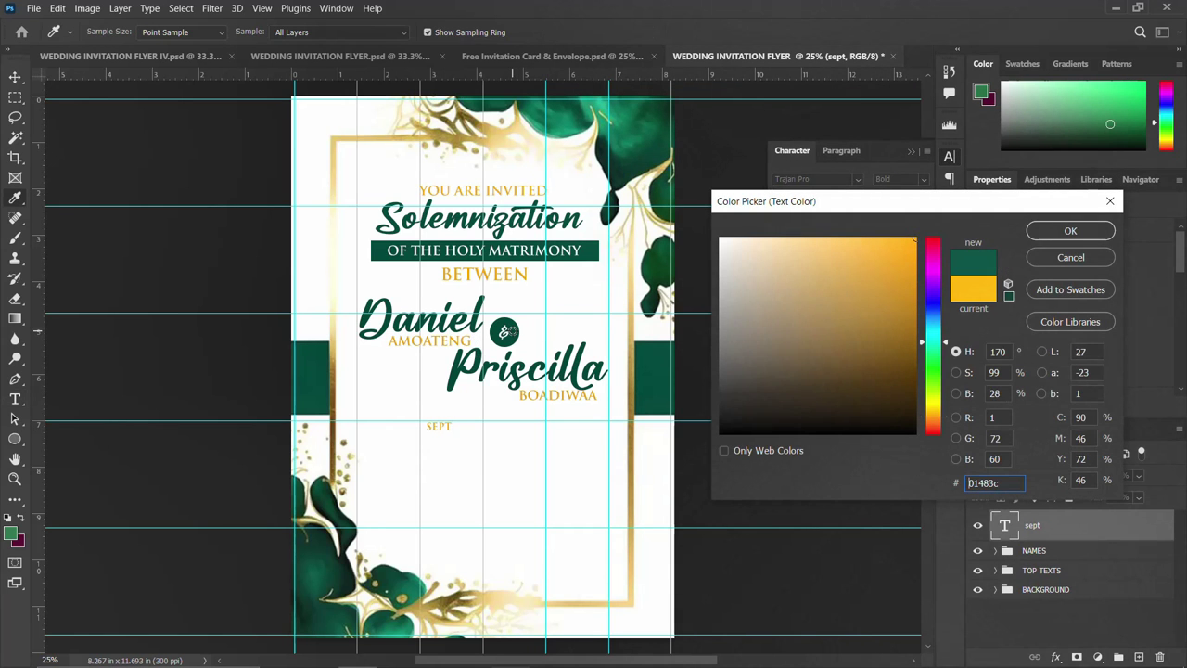
click(1048, 231)
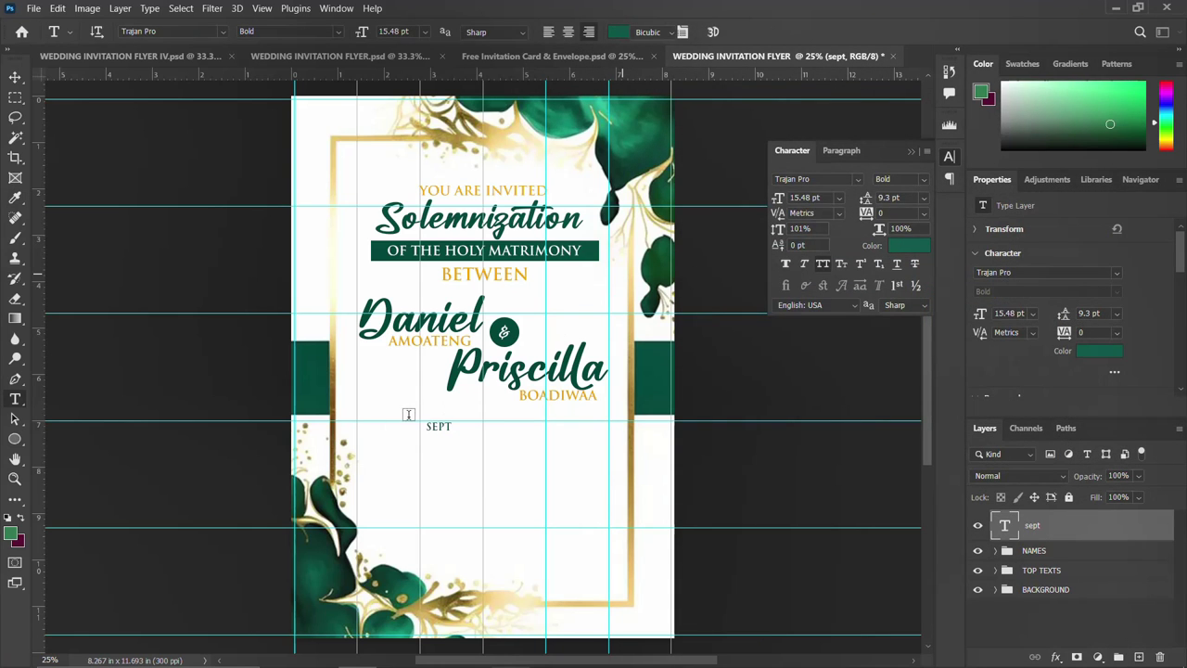
key(ctrl+t)
mouse_move(454, 418)
mouse_down()
mouse_move(473, 408)
mouse_move(494, 434)
mouse_up()
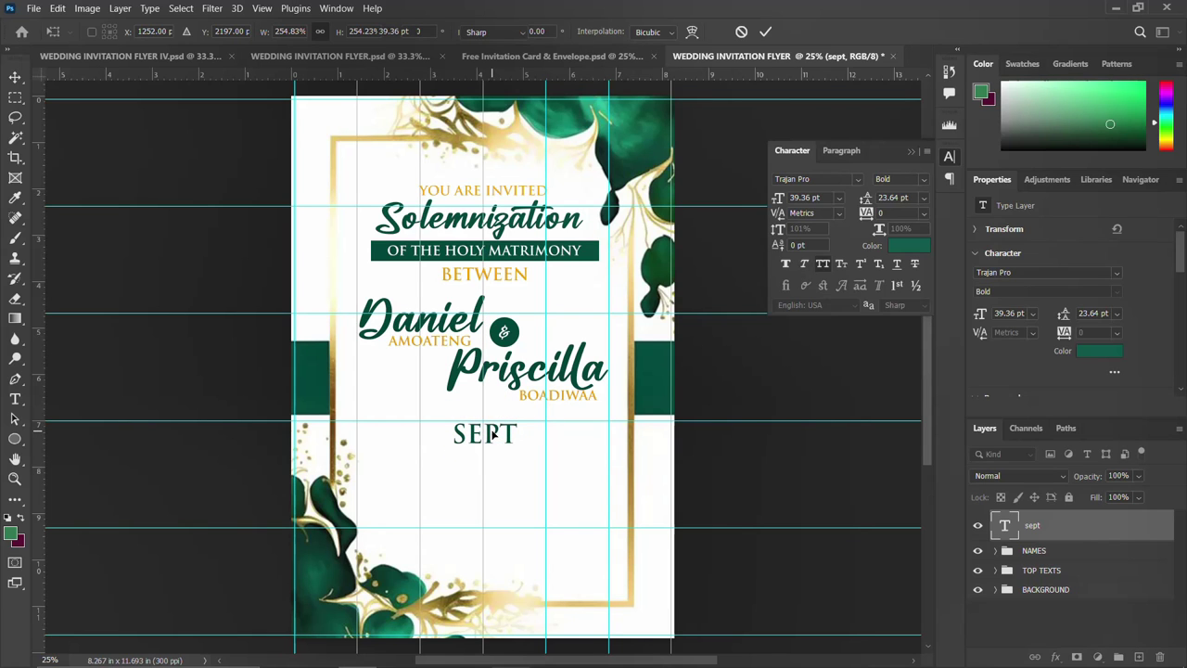
key(Return)
Duplicate SEPT just below itself and change the copy to read 28
alt+drag(491, 446, 493, 473)
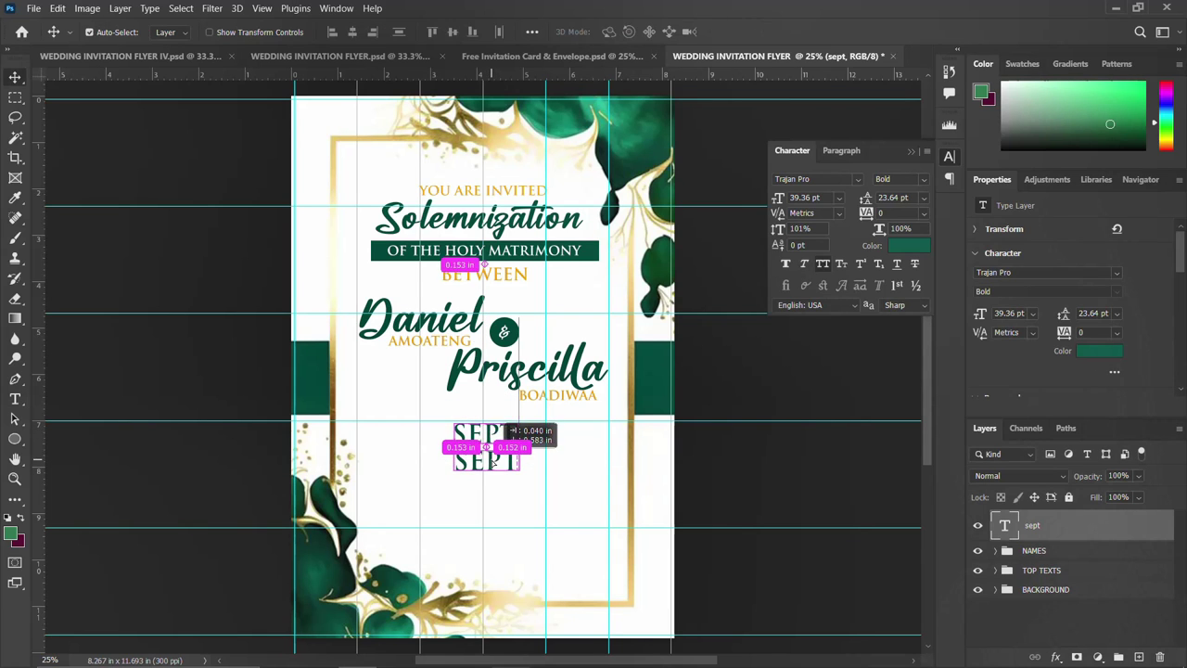
double_click(492, 461)
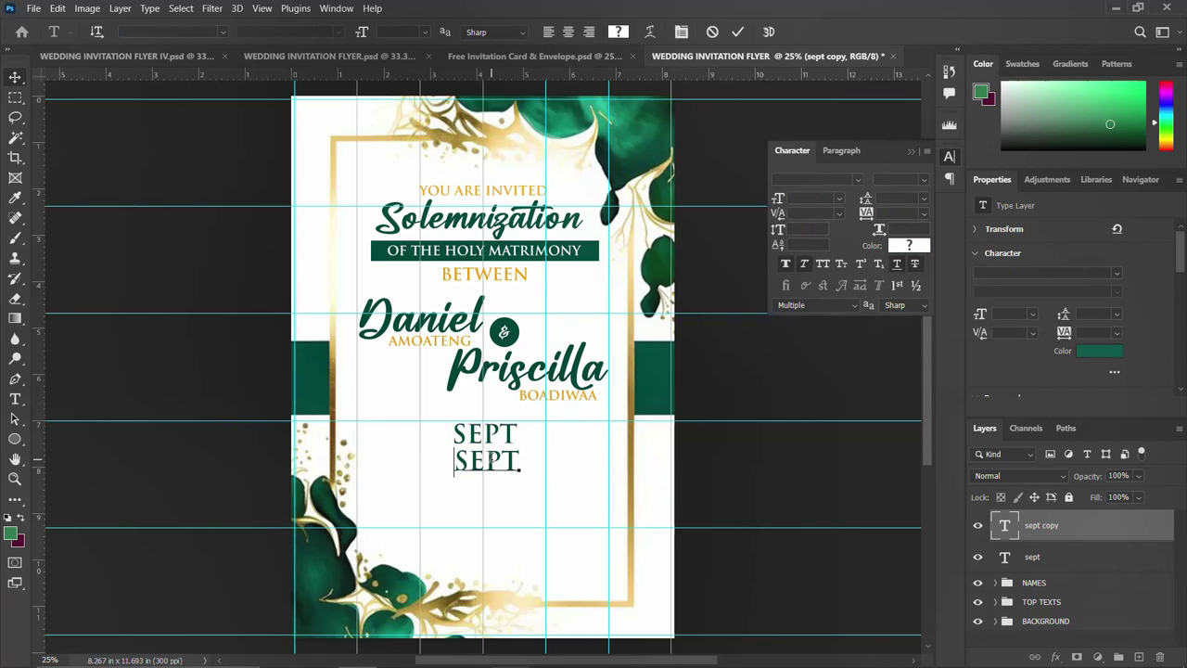
key(ctrl+a)
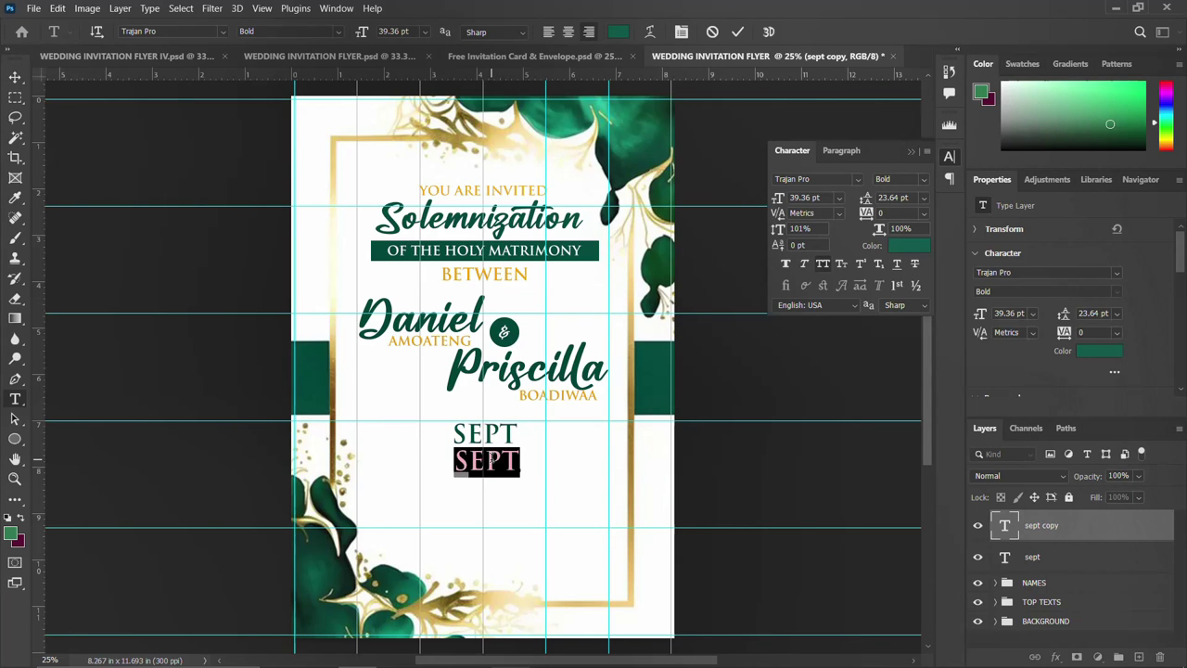
text(28)
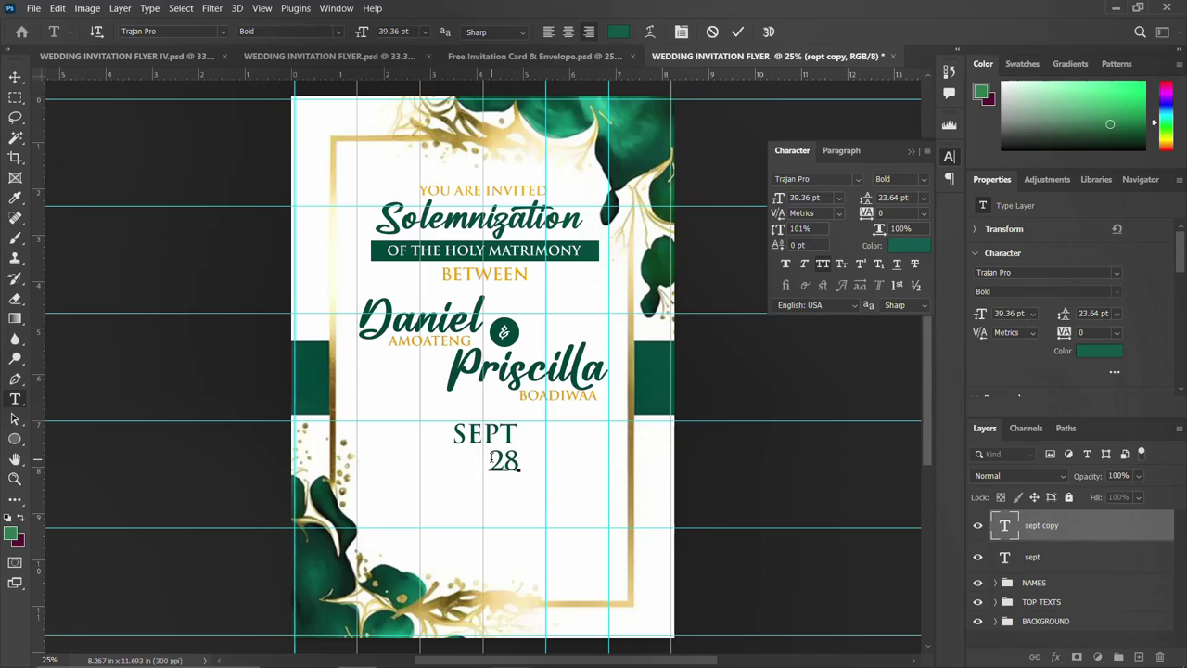
key(ctrl+Return)
Enlarge the 28 to 78.32 pt and centre it beneath SEPT
key(ctrl+t)
drag(517, 475, 537, 492)
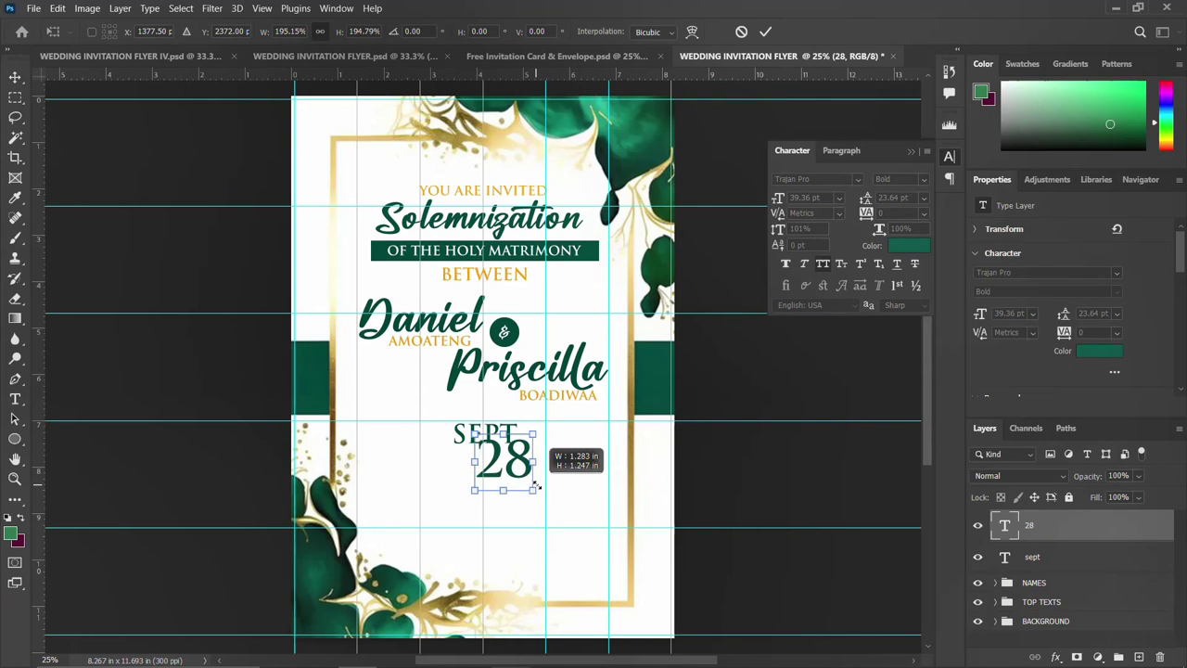
key(Return)
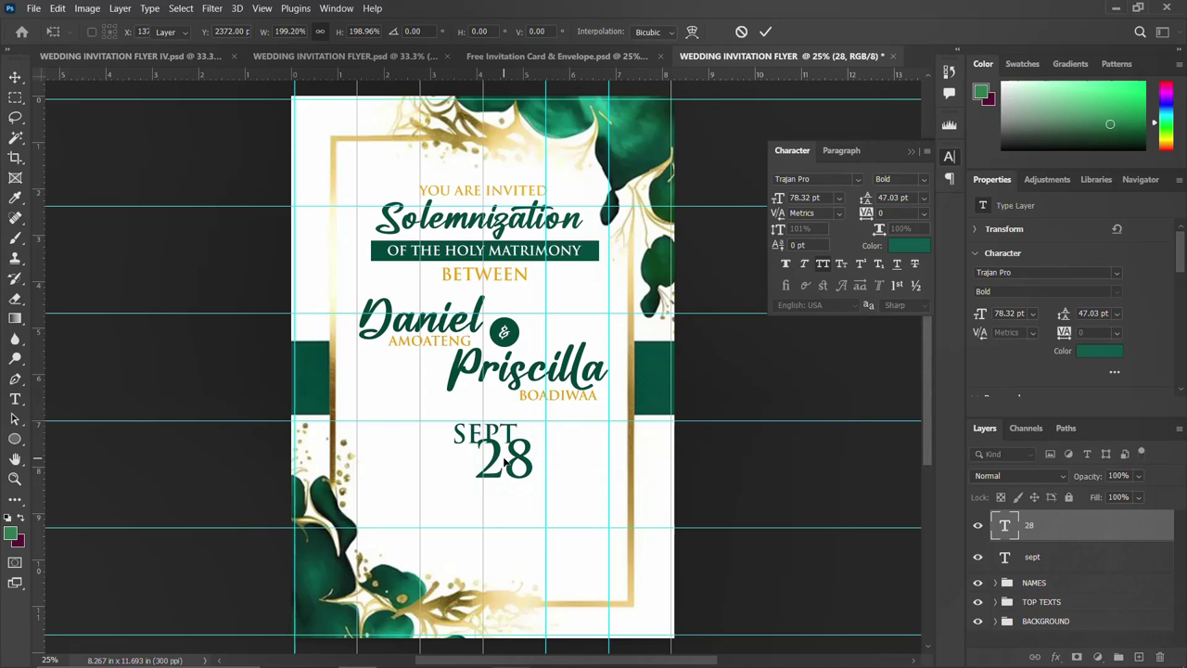
mouse_move(519, 460)
mouse_down()
mouse_move(492, 468)
mouse_move(504, 473)
mouse_up()
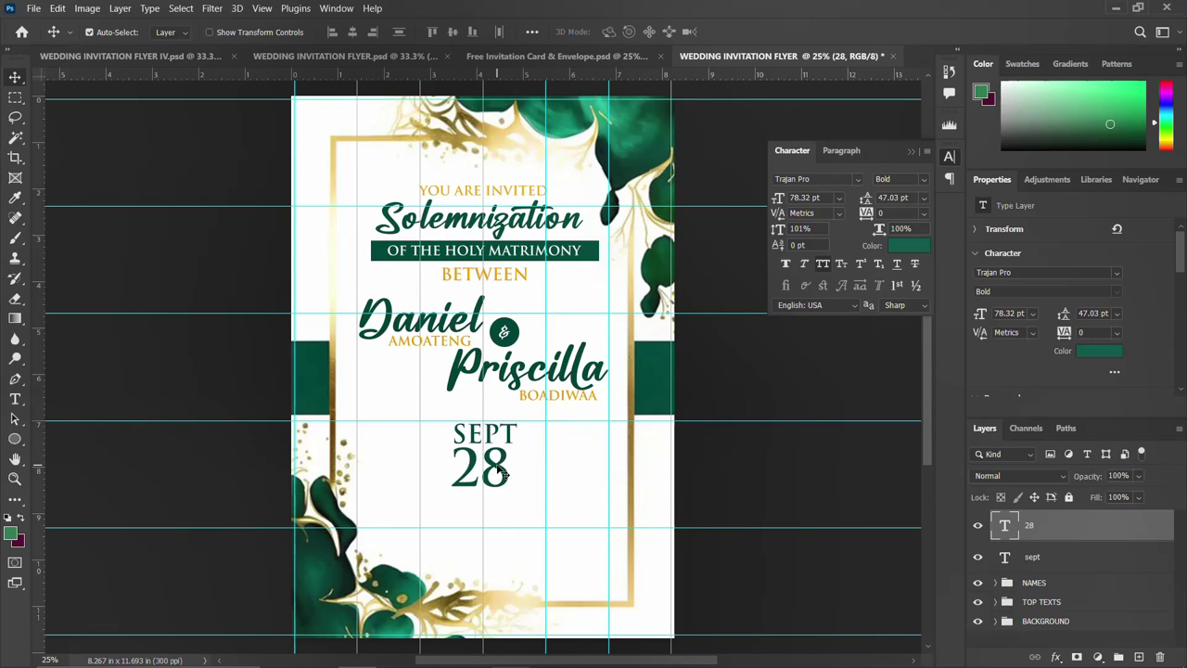
Draw a rectangle across the 28 with the Rectangle Tool
click(15, 438)
right_click(15, 439)
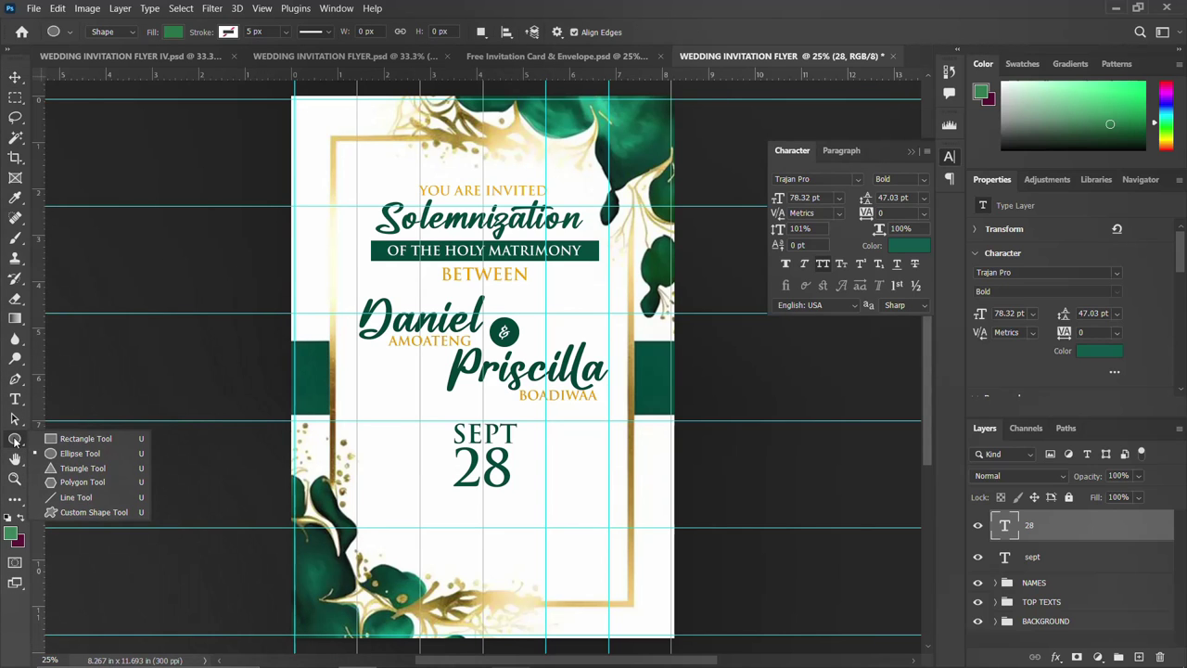
click(78, 440)
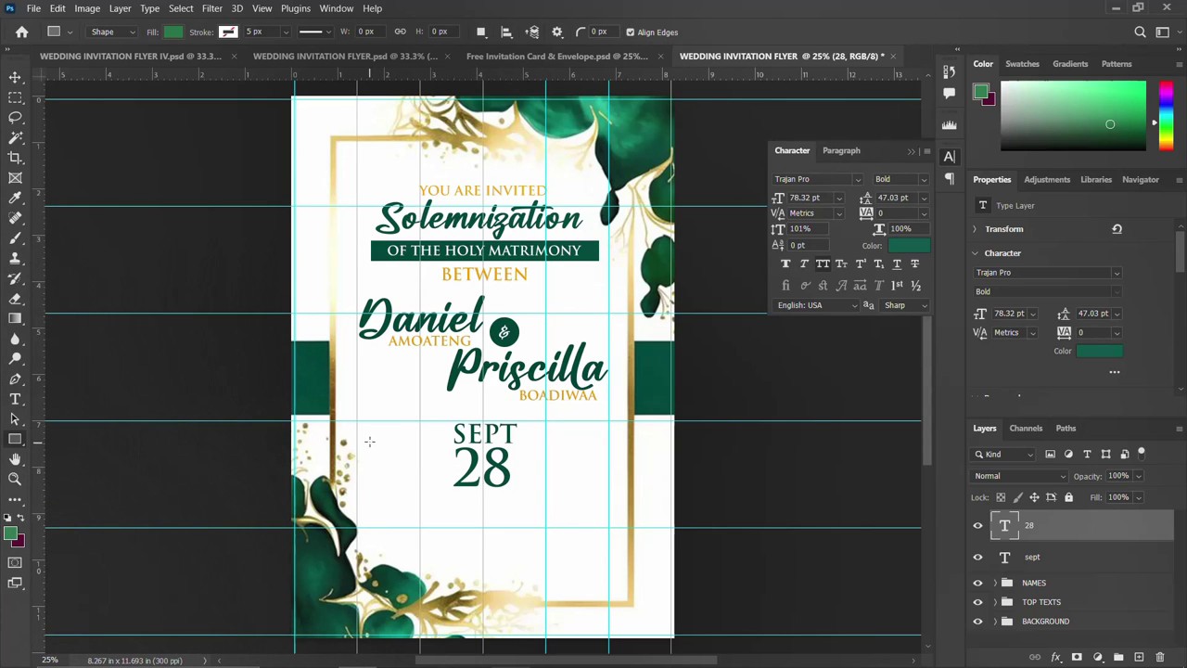
drag(366, 441, 608, 473)
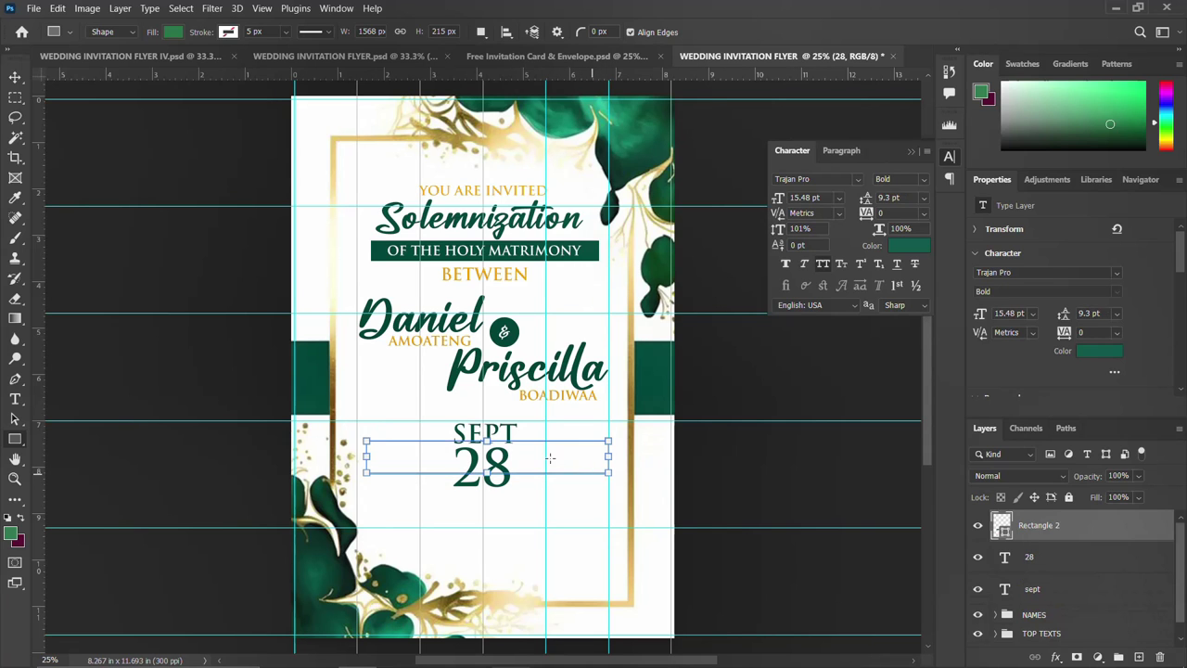
Give the rectangle no fill and a 15 px gold outline
click(921, 246)
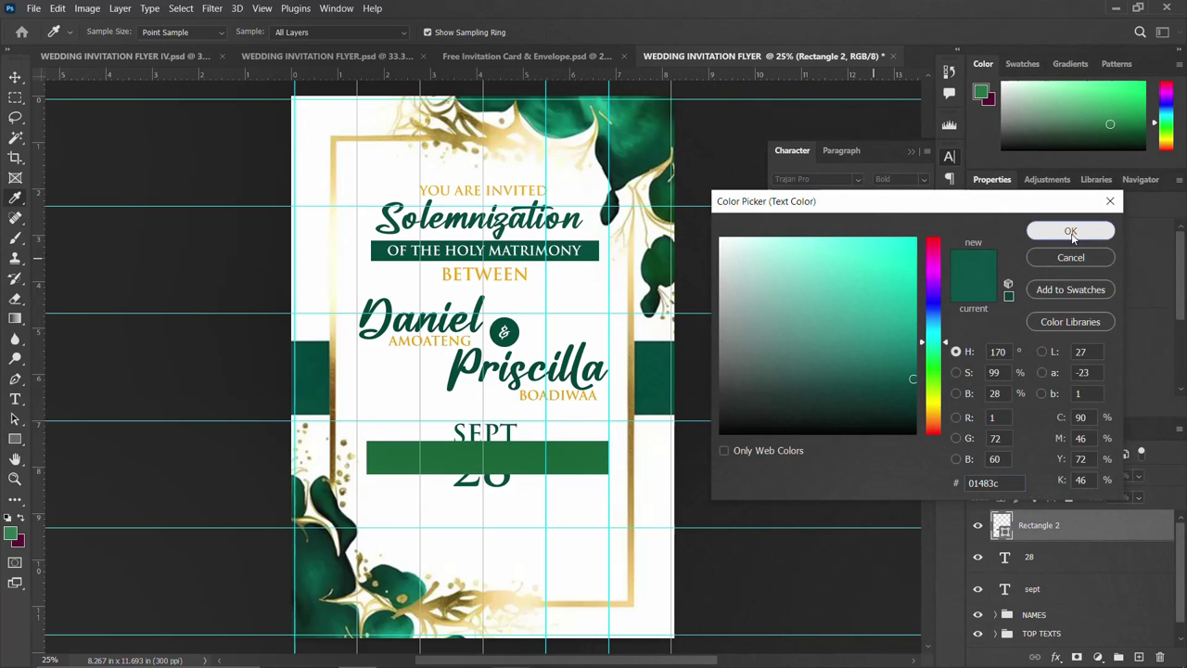
click(1070, 230)
click(1024, 342)
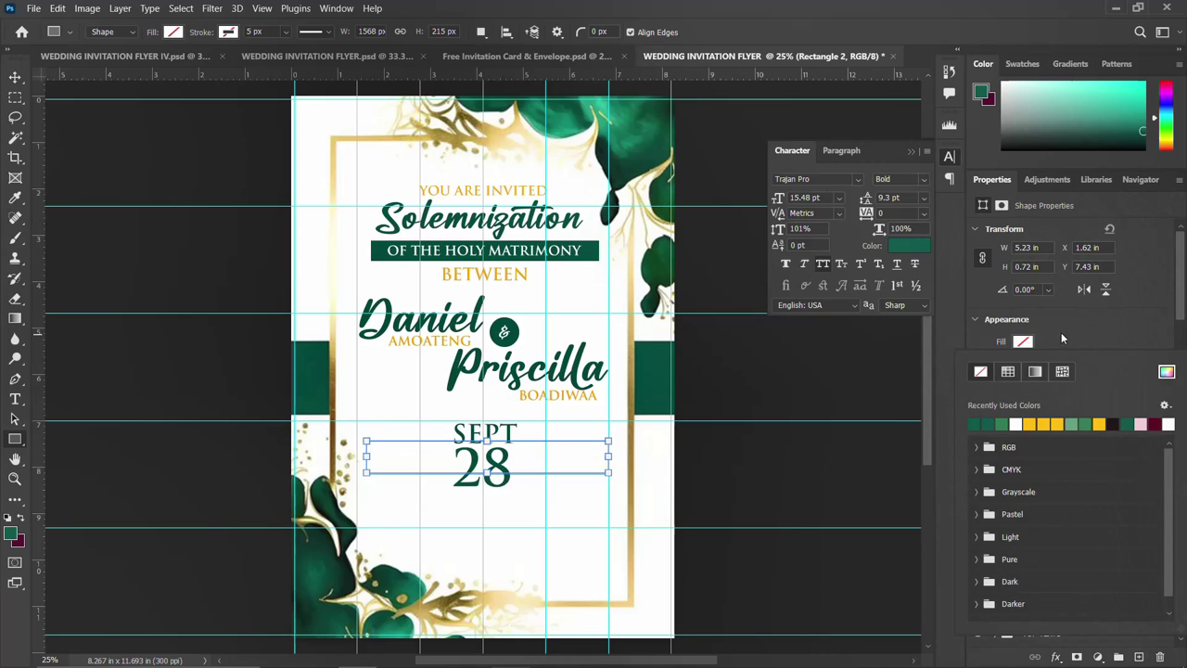
click(980, 371)
click(1022, 364)
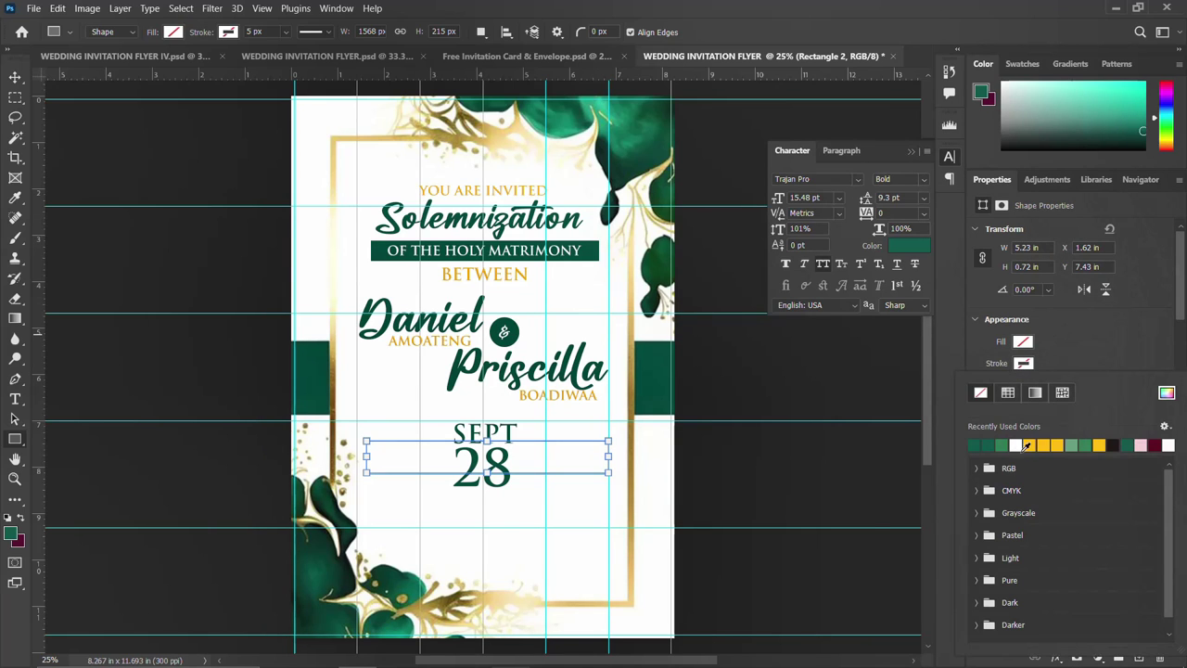
click(1030, 444)
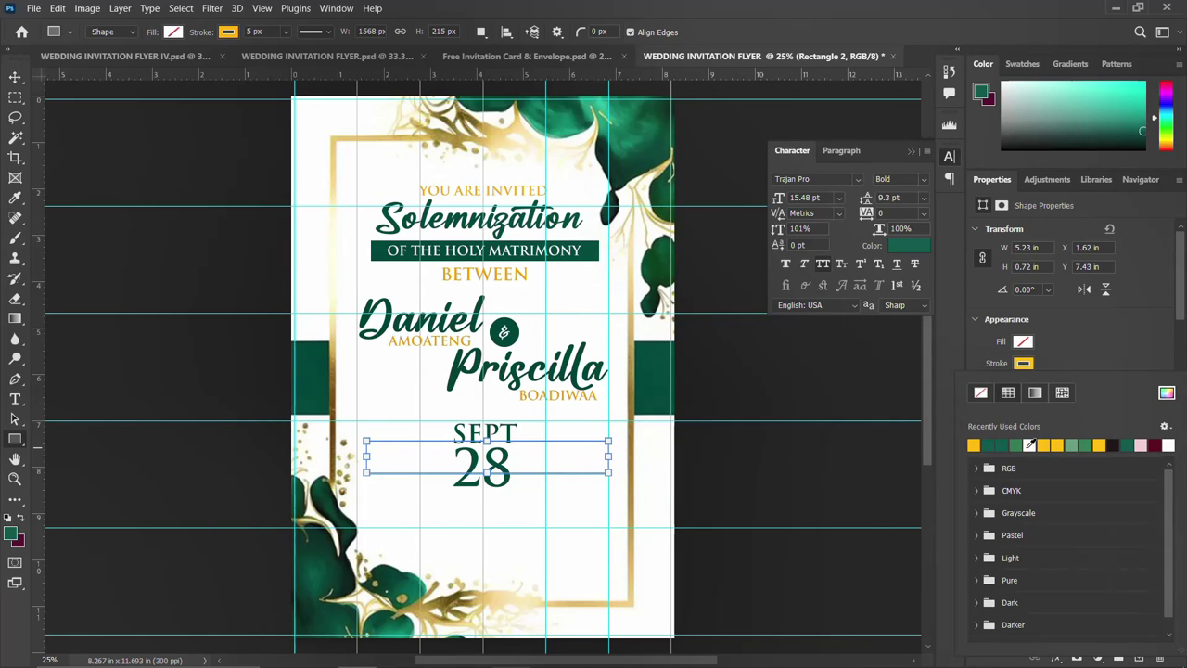
click(1043, 357)
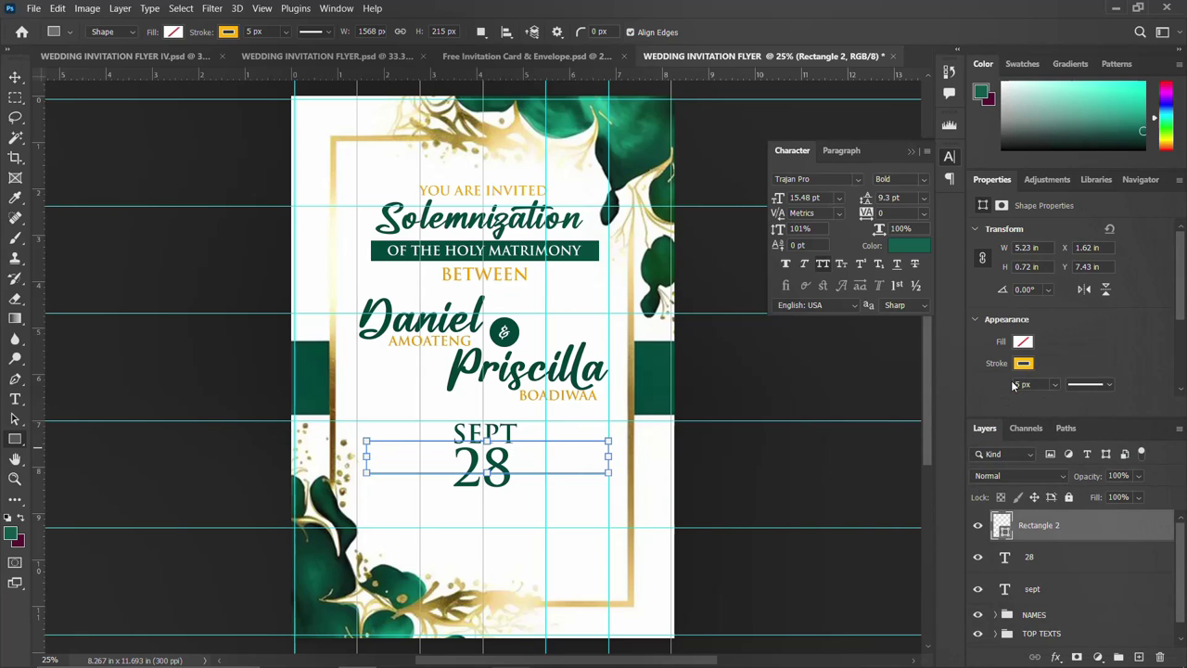
text(10)
key(Return)
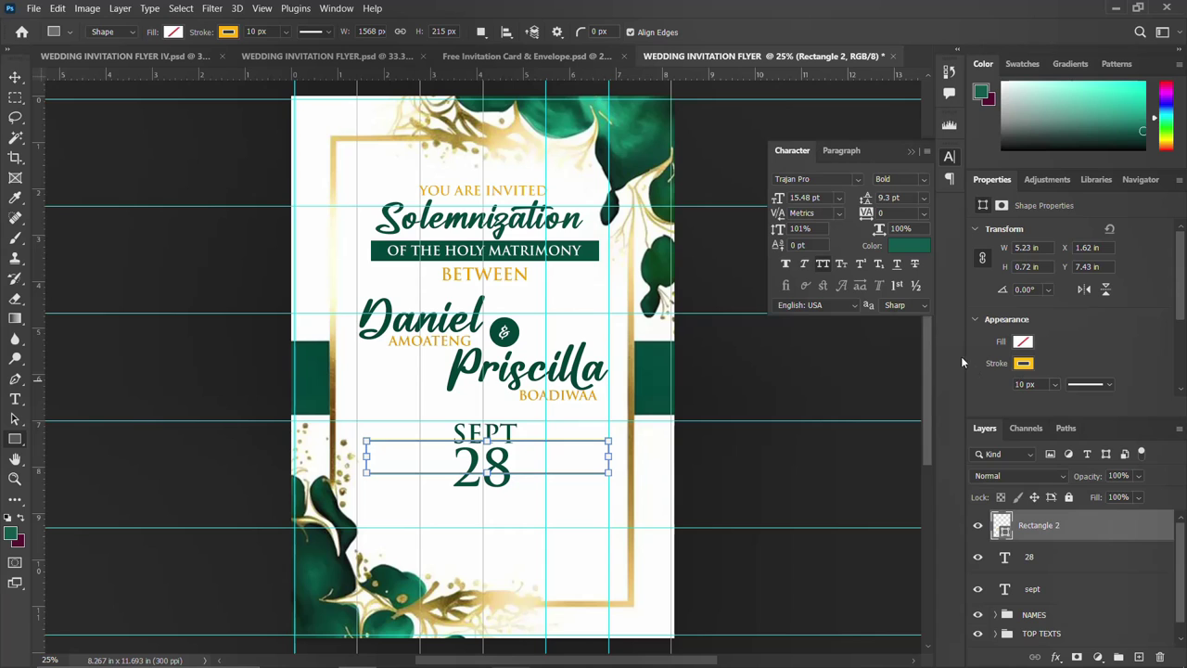
click(949, 158)
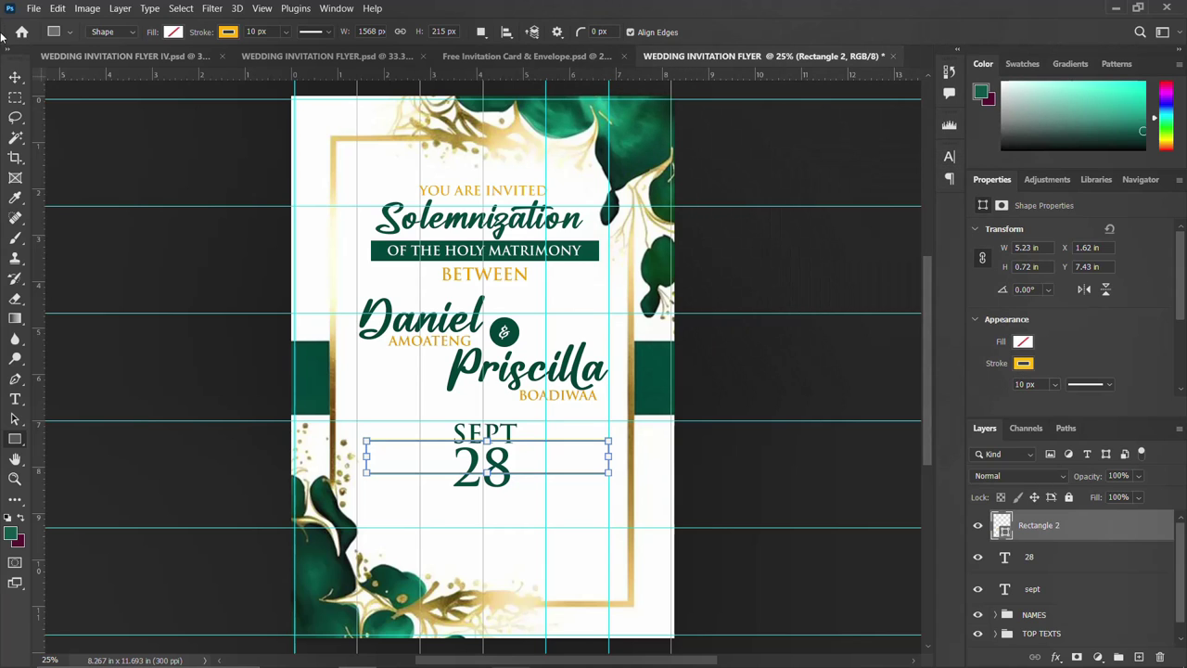
click(15, 76)
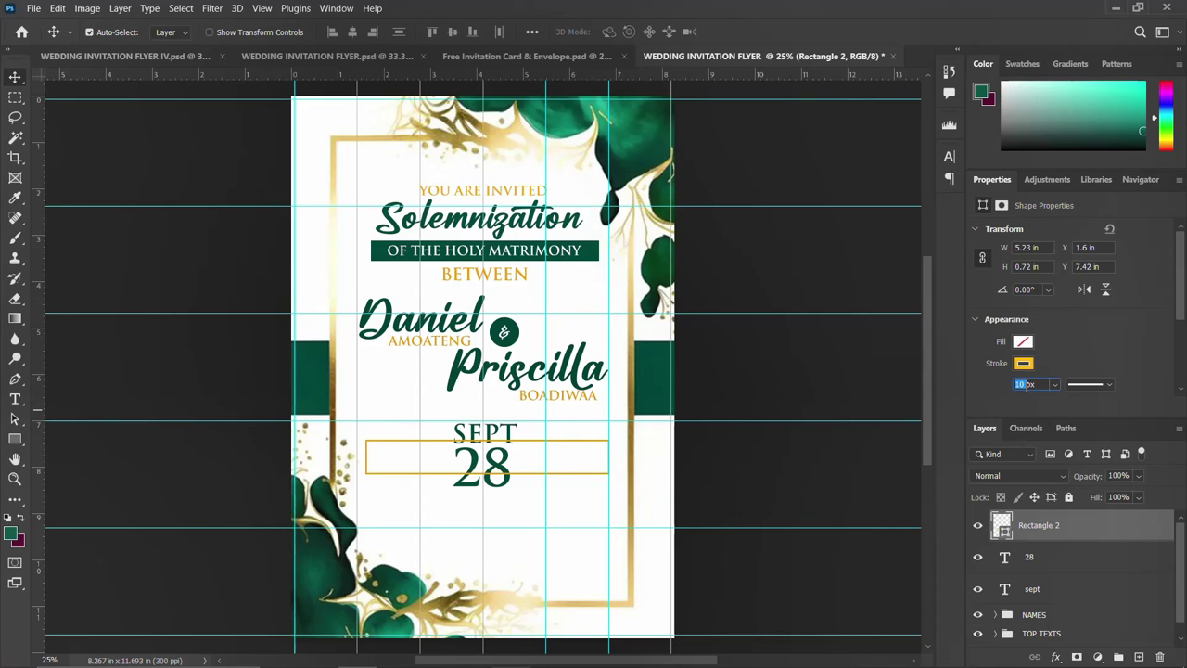
text(15)
key(Return)
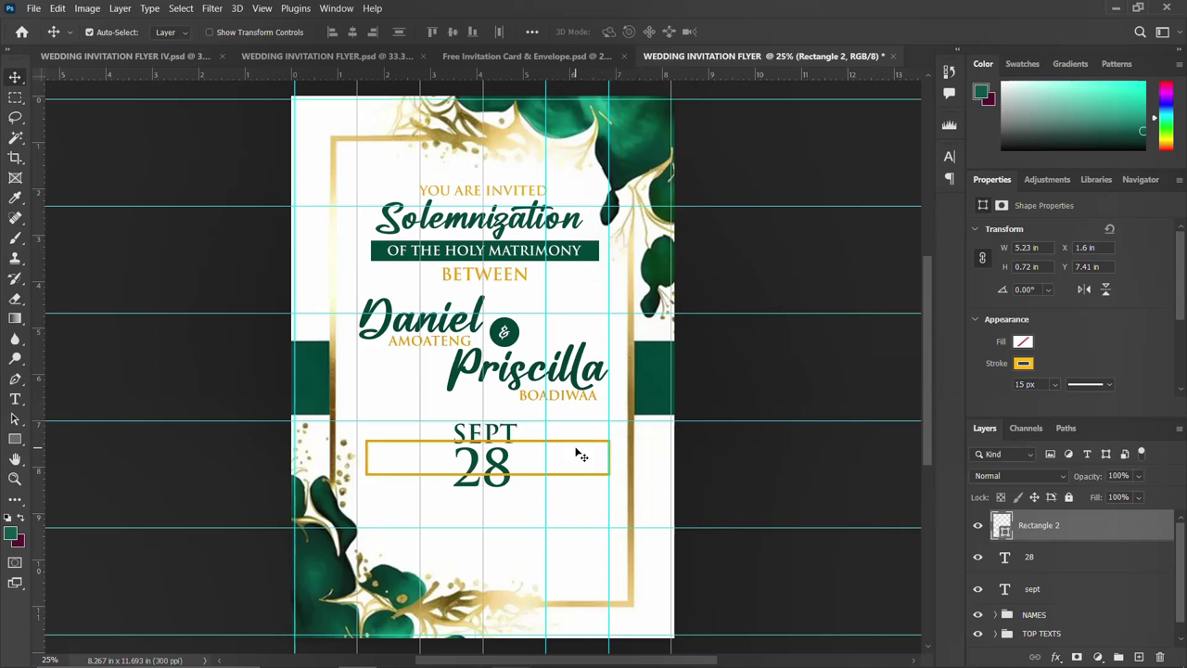
Shorten the gold rectangle to 0.56 in tall and nudge it down over the 28
drag(568, 461, 565, 456)
key(ctrl+t)
drag(486, 441, 486, 451)
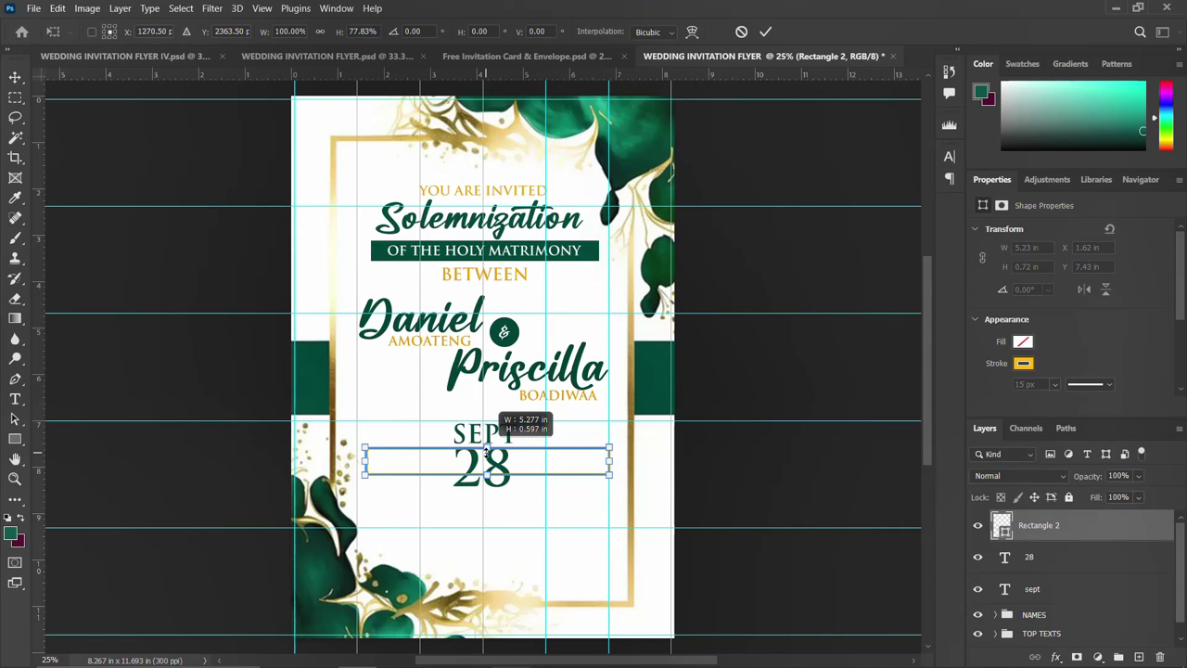
drag(486, 450, 483, 455)
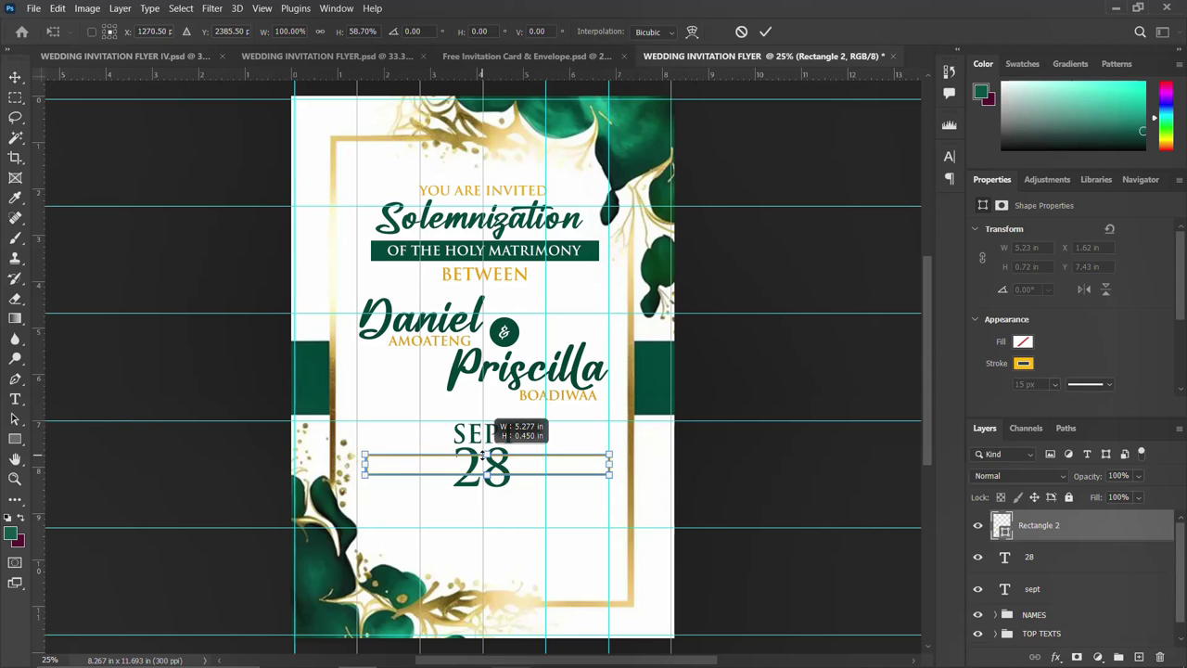
key(ctrl+z)
key(Return)
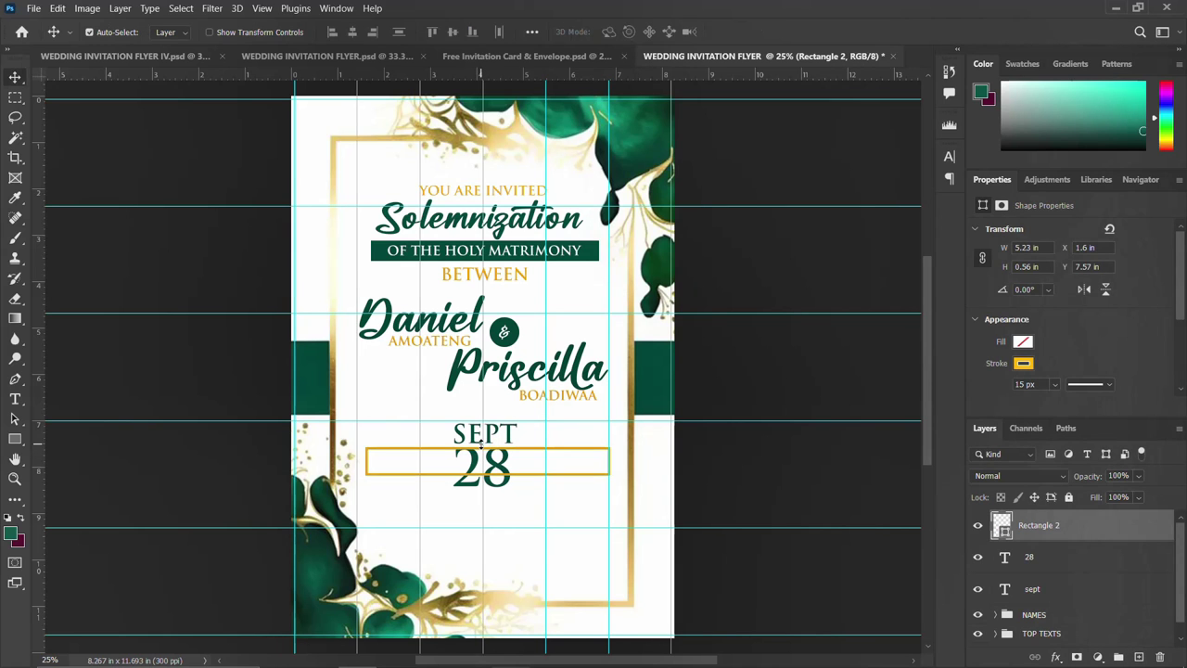
key(Down)
key(Down)
key(Down)
key(Down)
key(Down)
key(Down)
key(Down)
key(Down)
key(Down)
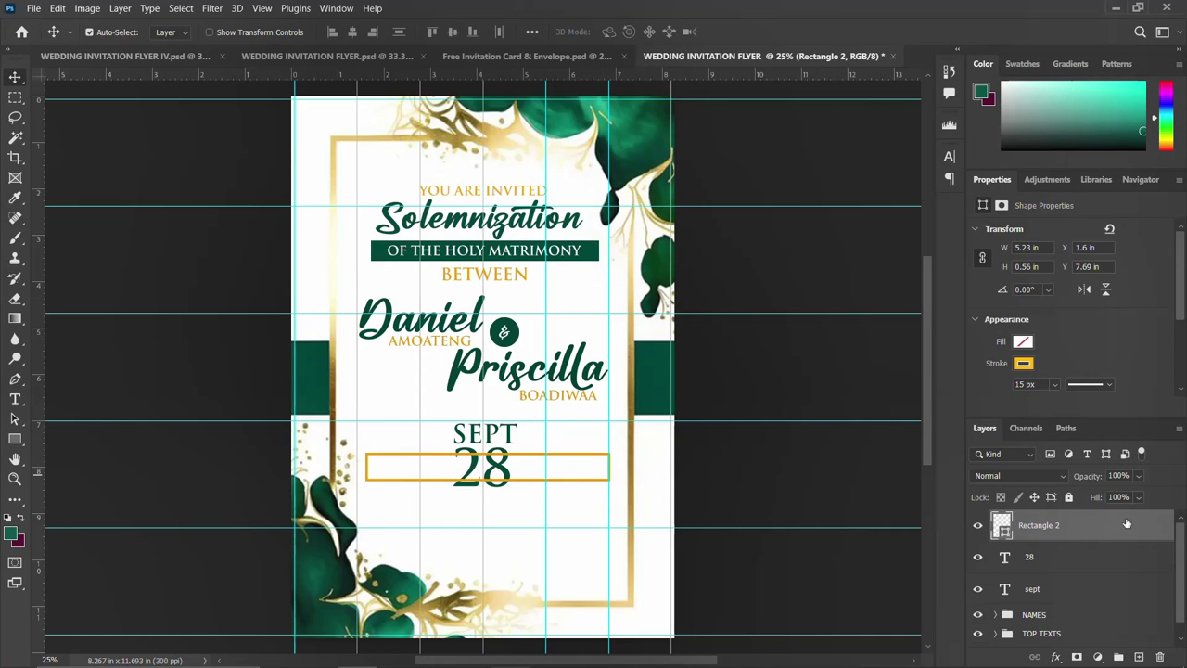
Centre the gold rectangle horizontally on the page and rasterize Rectangle 2
key(ctrl+a)
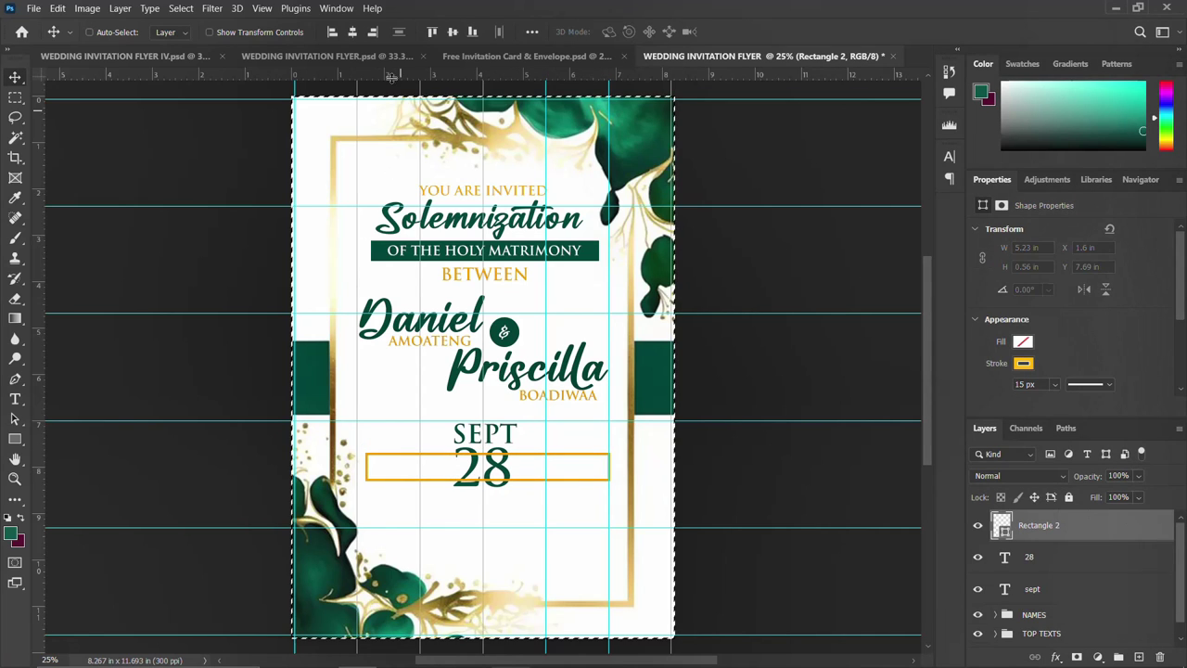
click(353, 32)
key(ctrl+d)
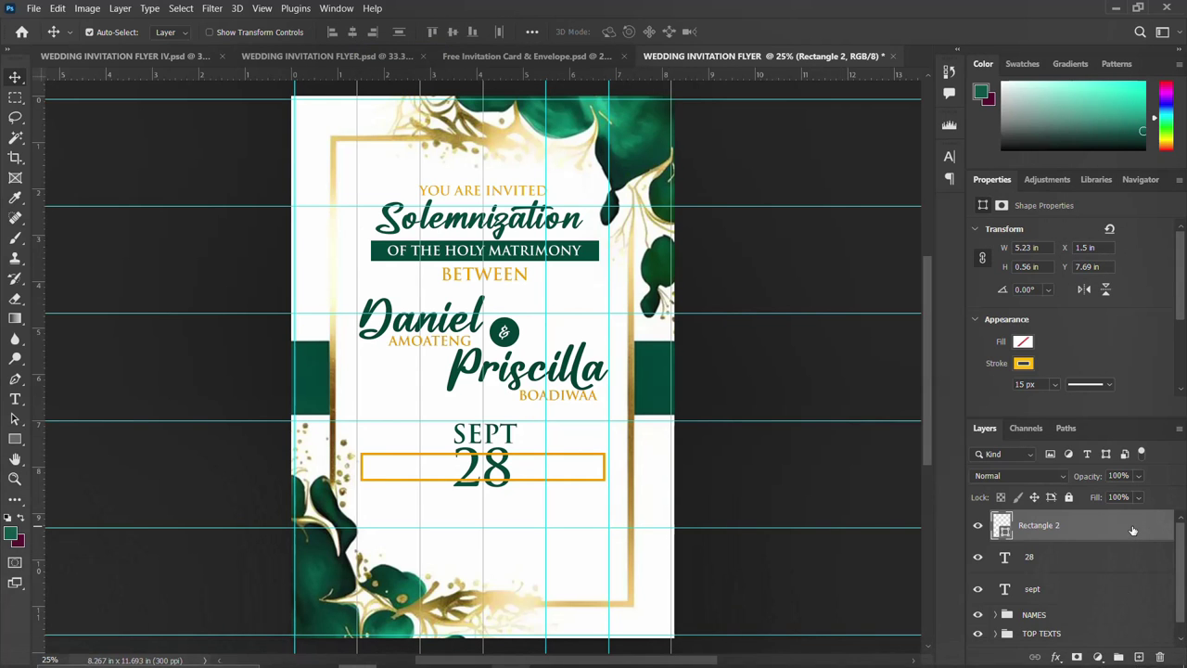
right_click(1132, 531)
click(965, 253)
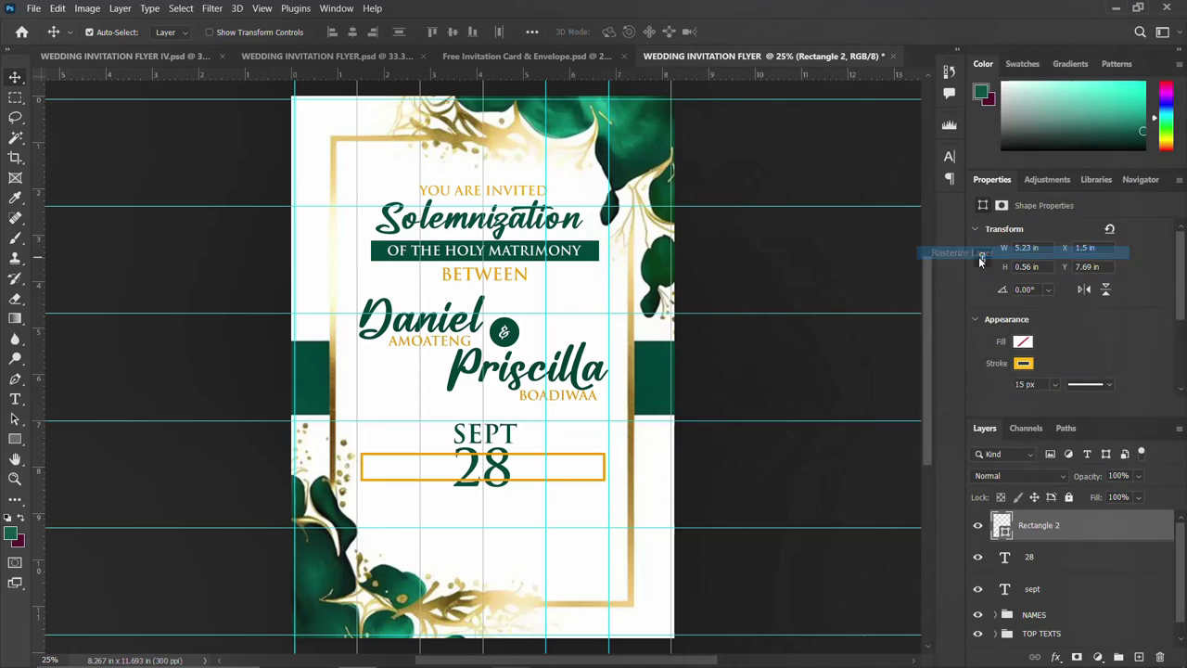
Erase both box ends and the section behind the 28, leaving gold lines flanking the date
click(15, 98)
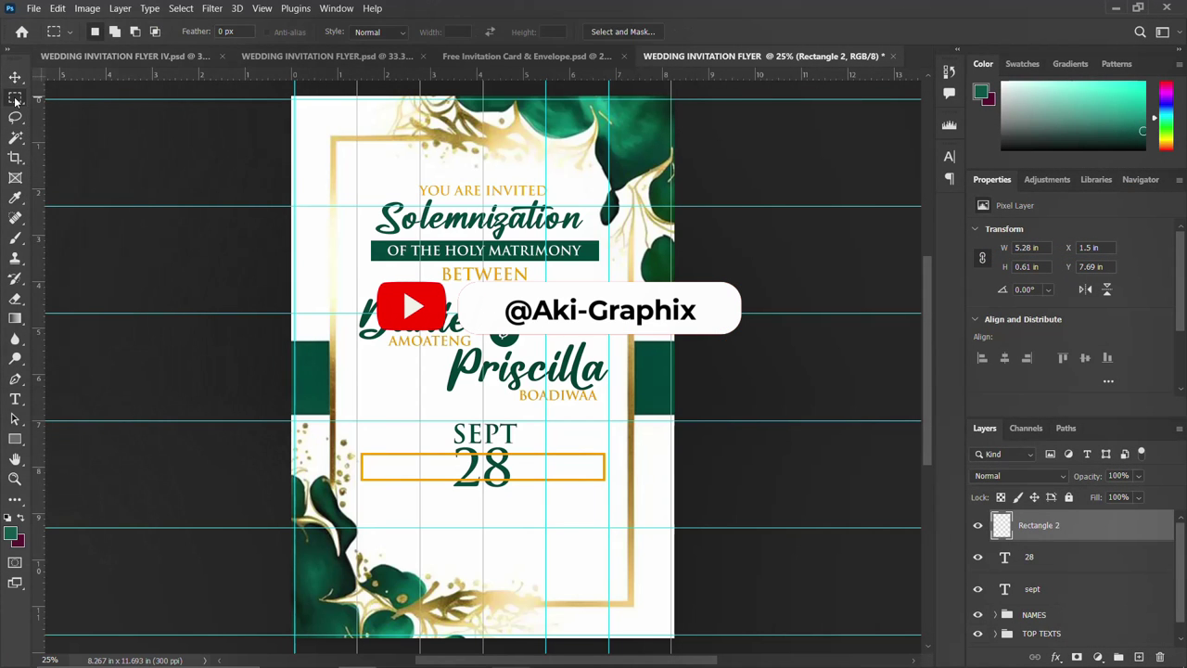
drag(602, 443, 615, 503)
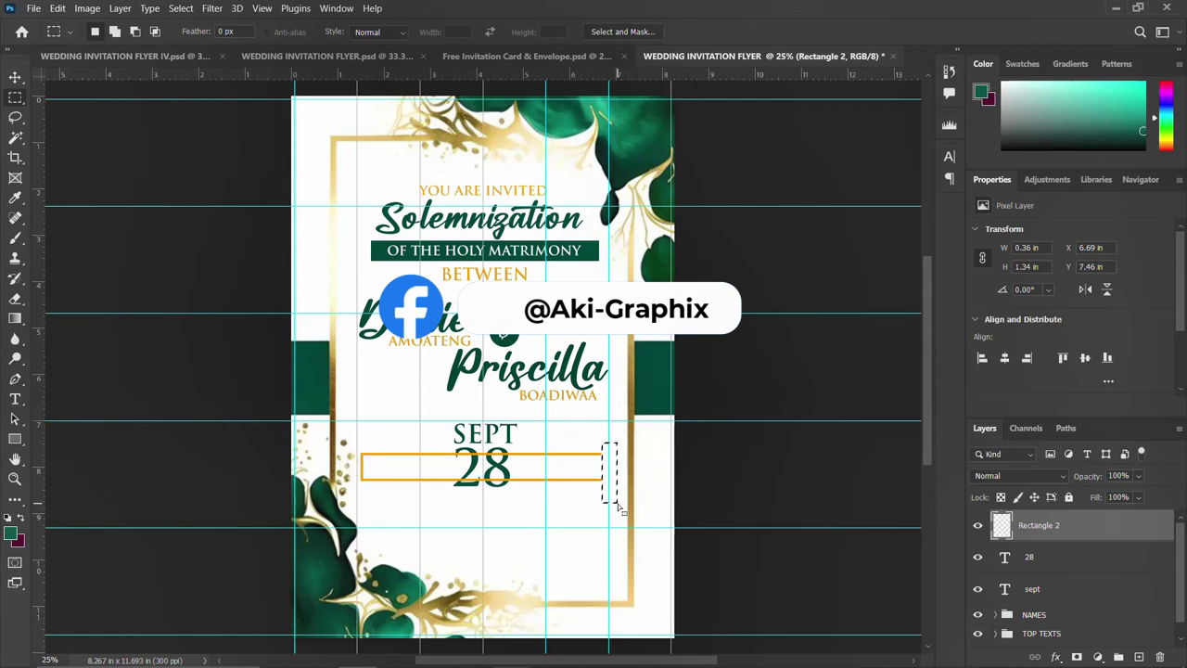
drag(354, 448, 367, 489)
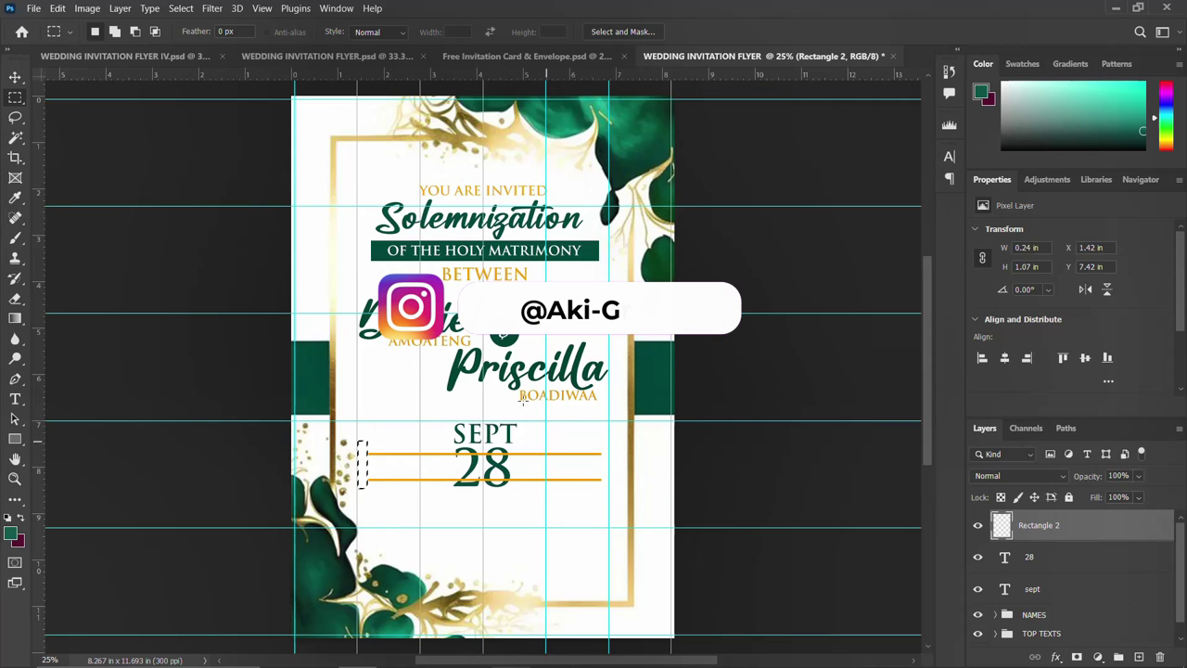
key(ctrl+d)
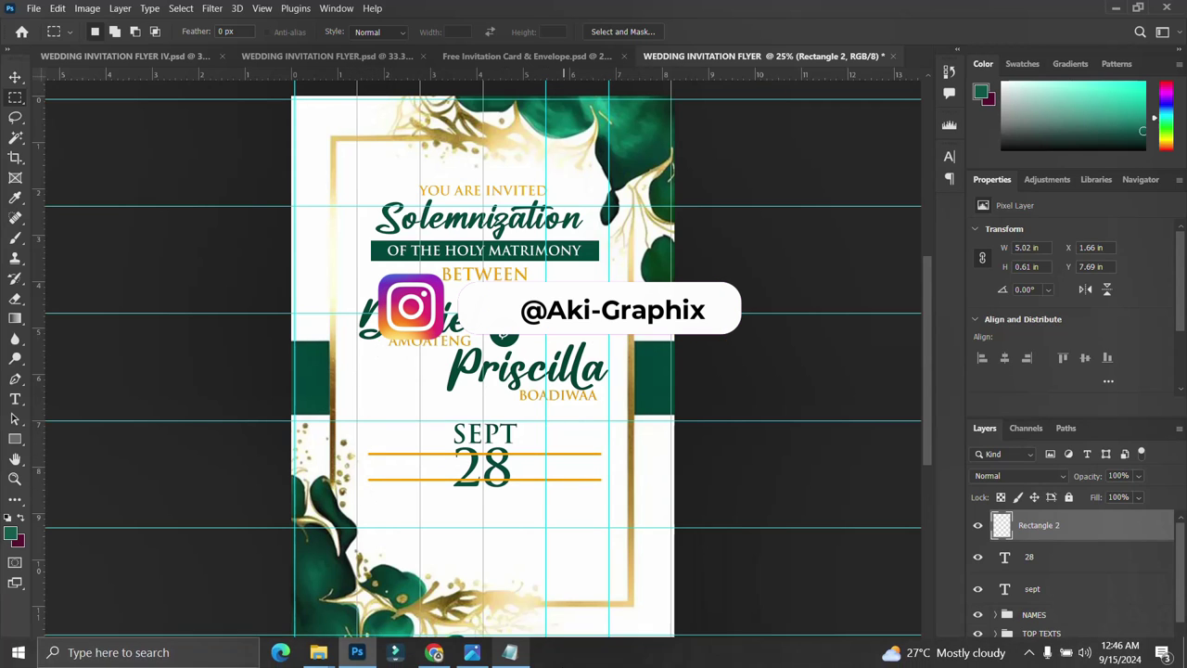
click(509, 654)
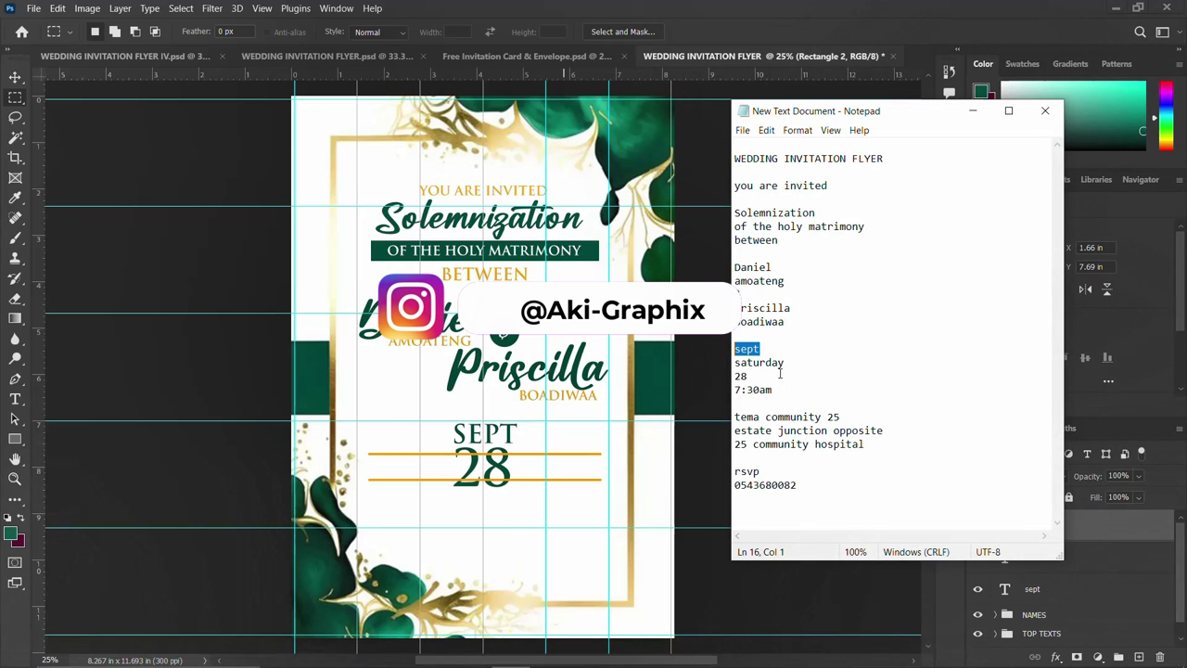
click(455, 452)
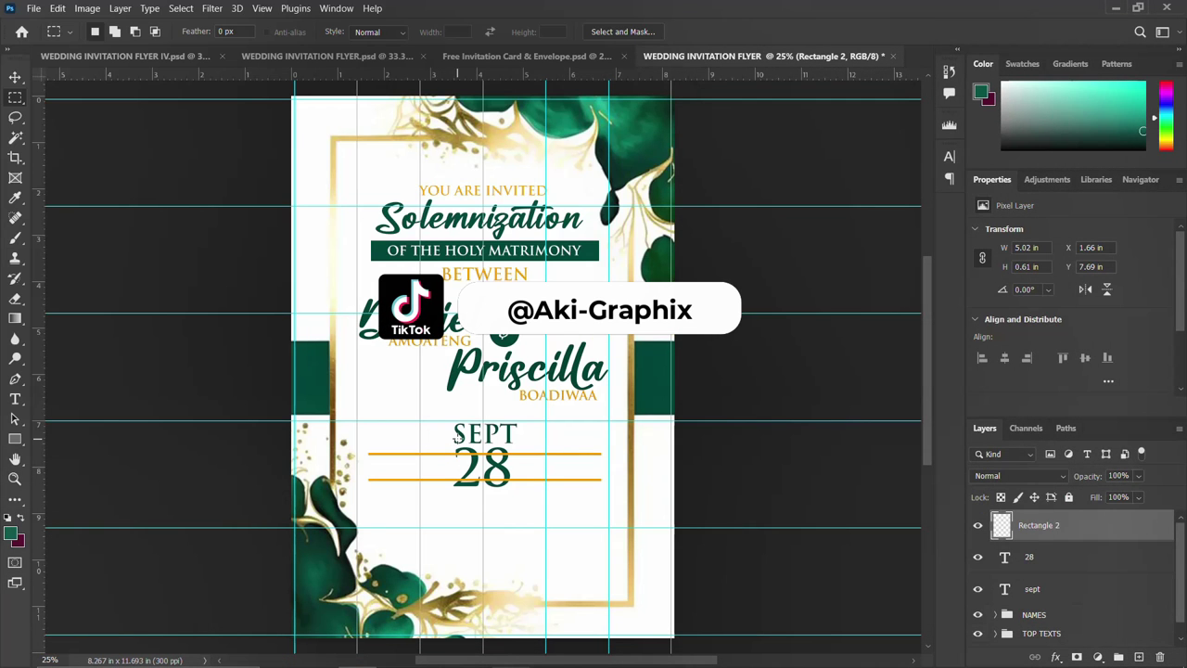
drag(450, 436, 514, 493)
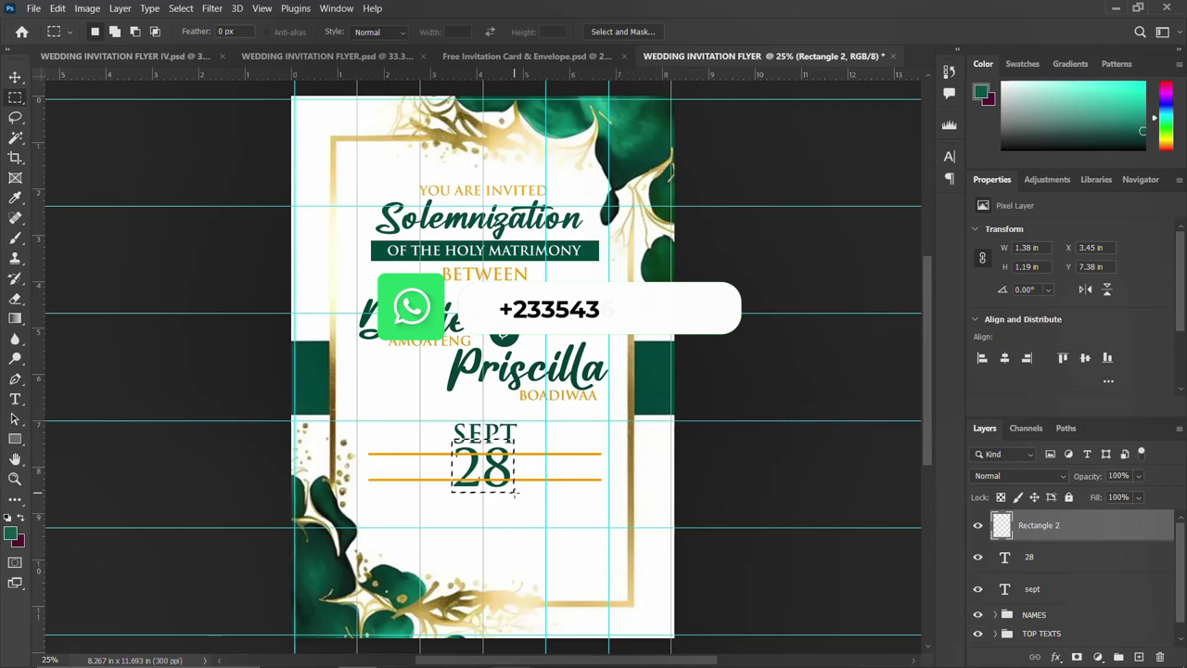
click(453, 443)
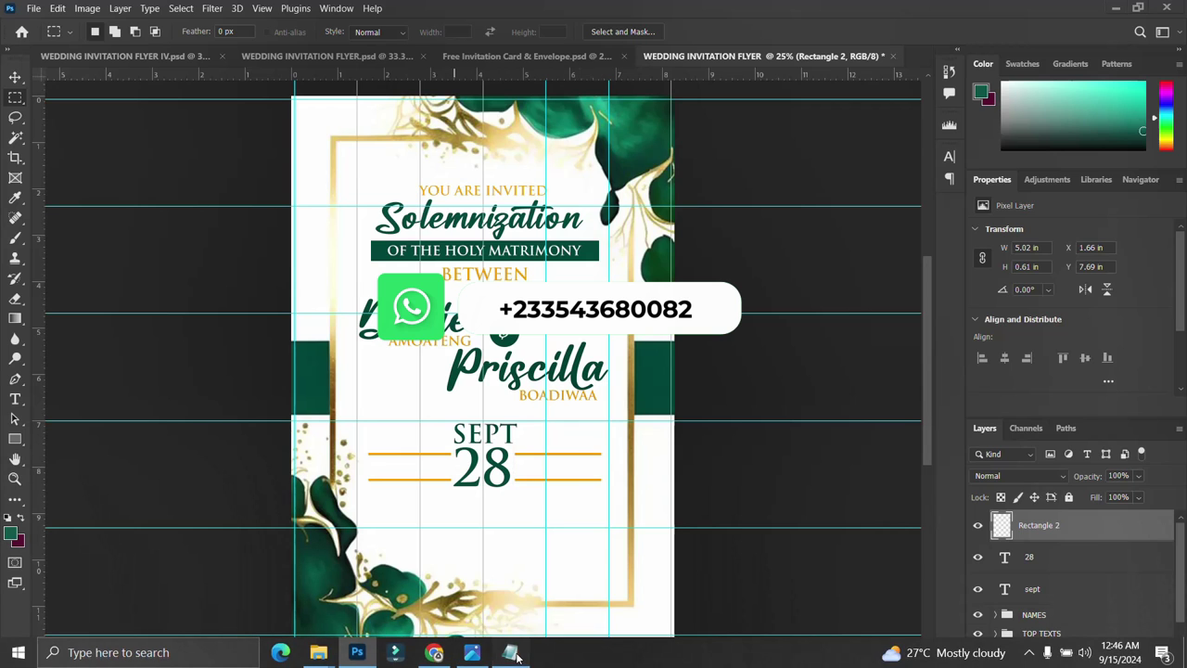
click(510, 653)
Copy 'saturday' from the Notepad notes, undoing a stray keystroke, and return to Photoshop
drag(793, 365, 725, 360)
key(ctrl+c)
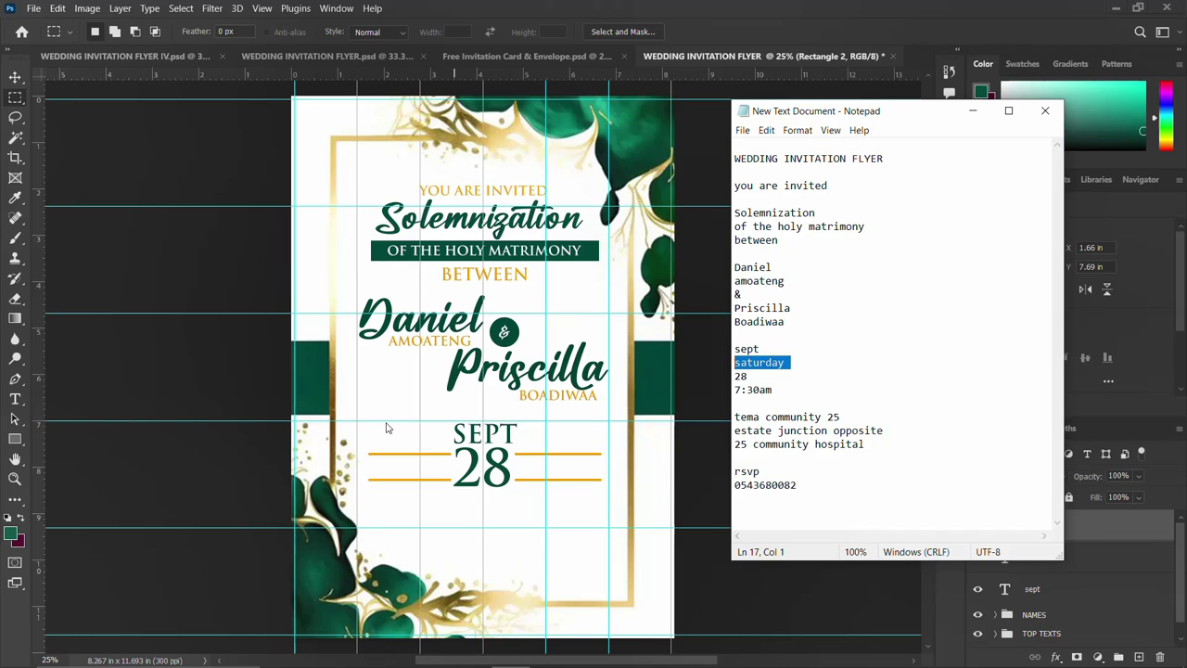
text(T)
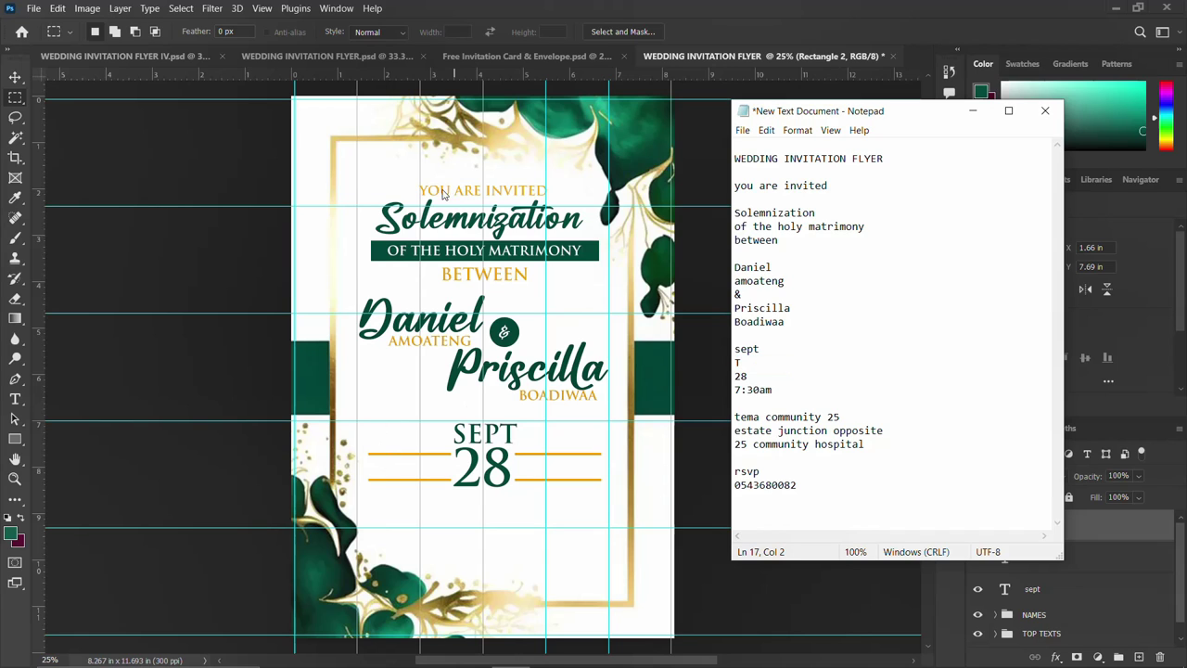
key(ctrl+z)
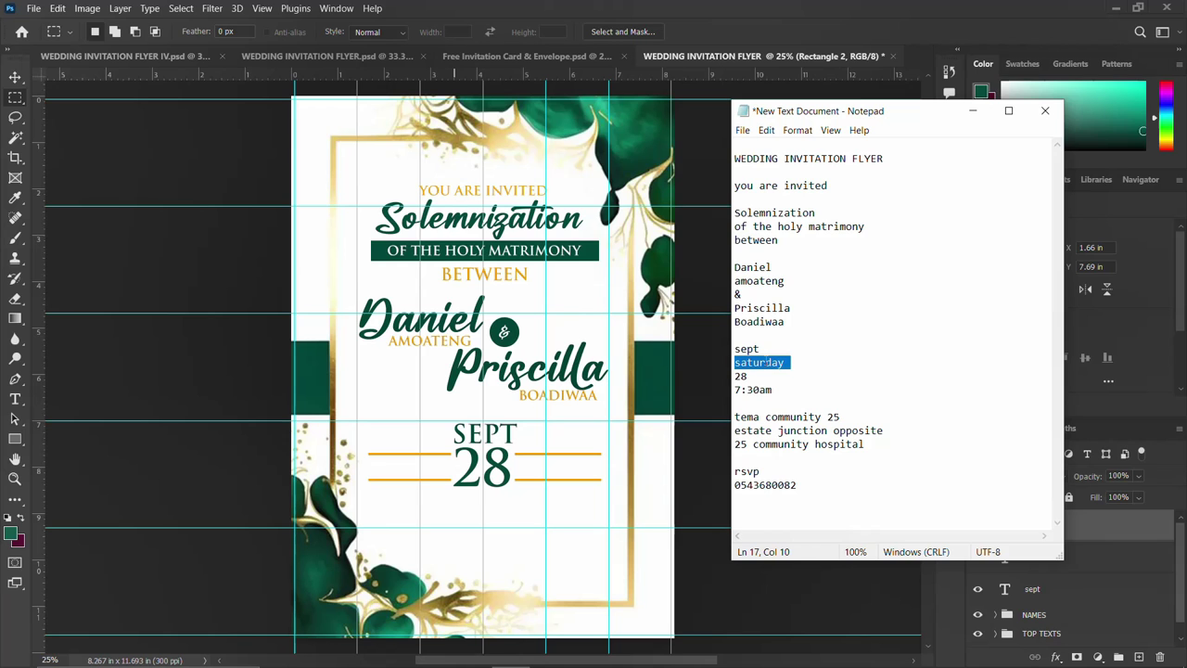
key(alt+Tab)
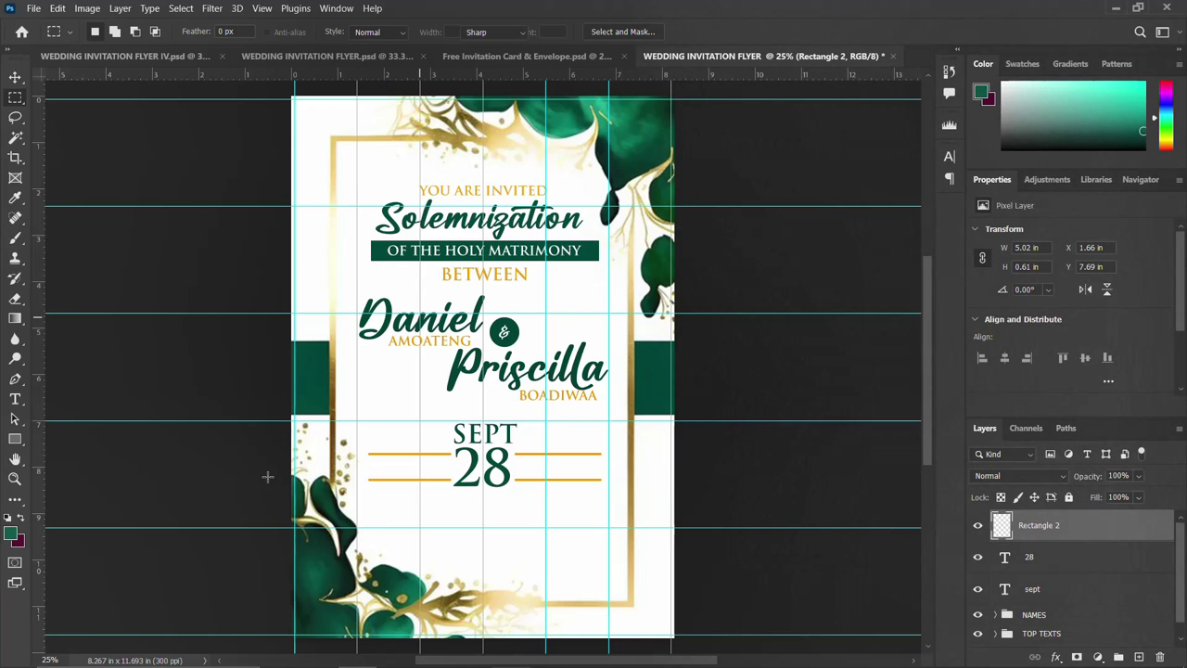
Paste SATURDAY as new text and place it between the gold lines left of 28
key(t)
click(375, 461)
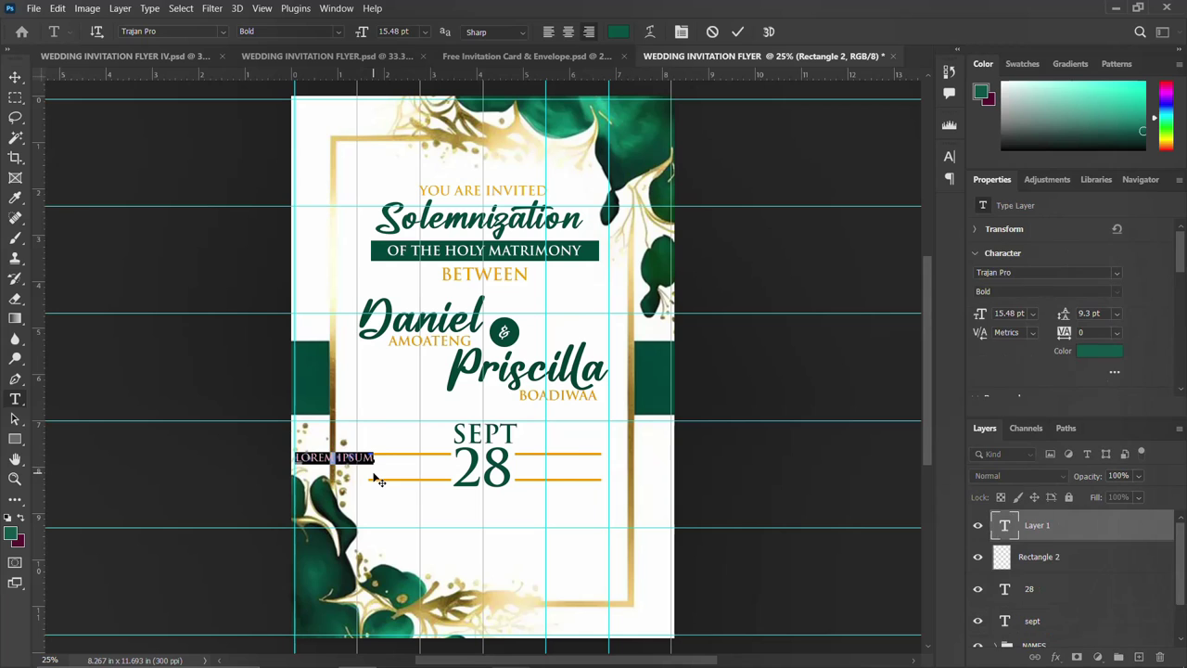
key(ctrl+v)
key(ctrl+Return)
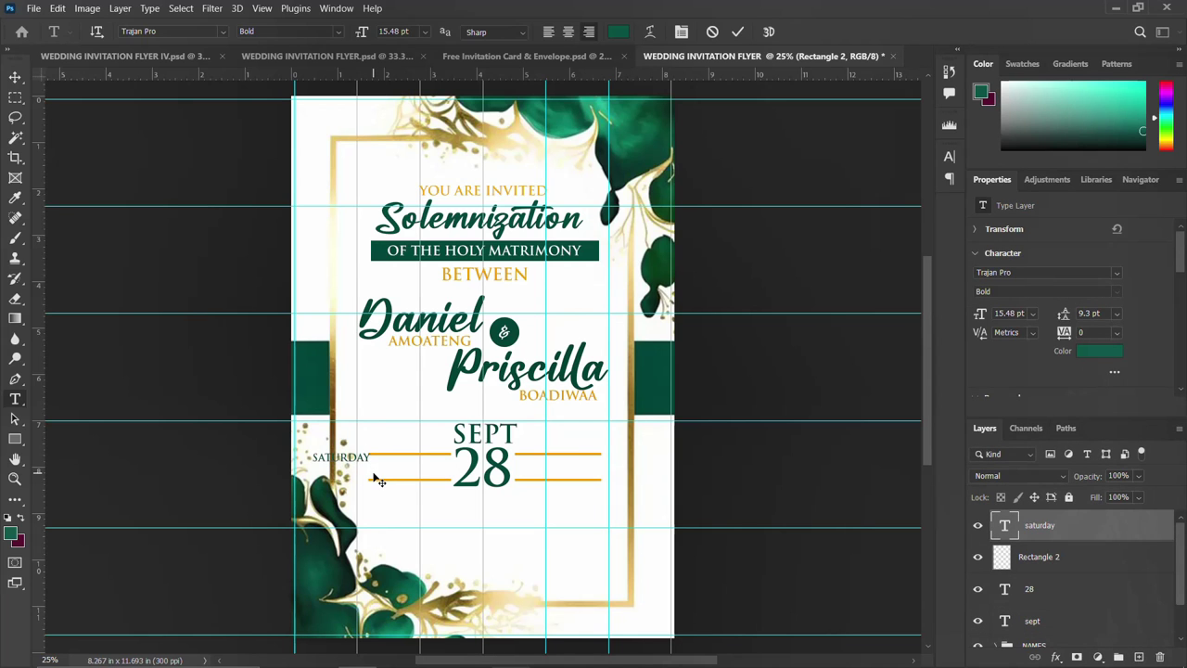
key(v)
drag(351, 462, 411, 468)
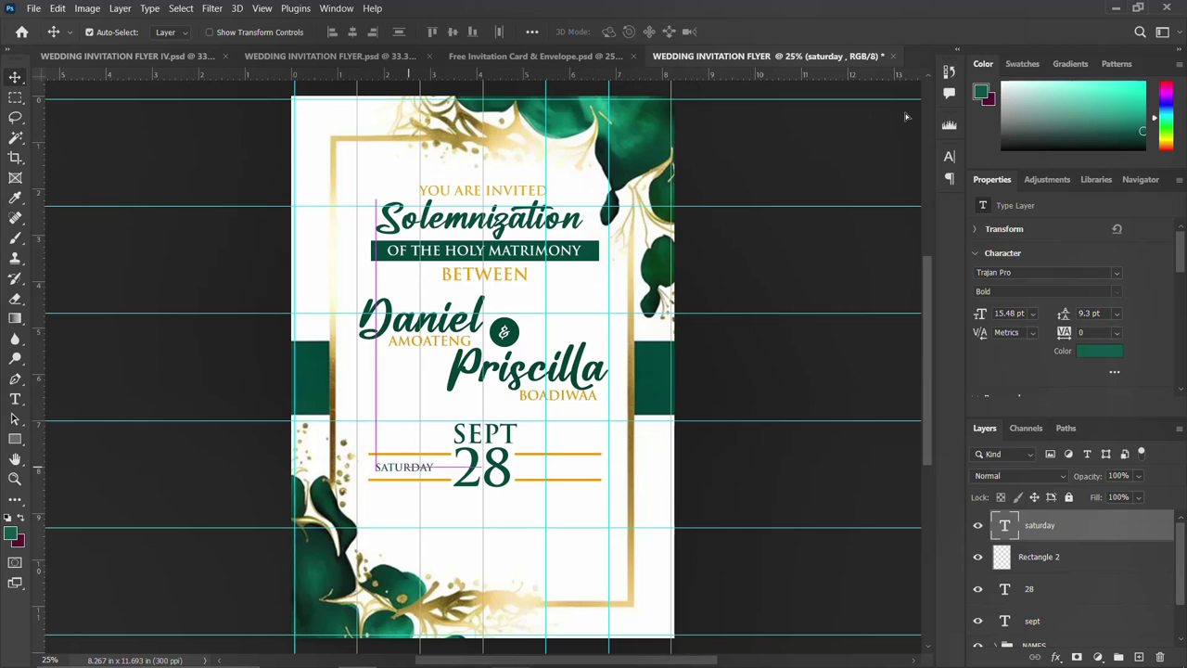
Set SATURDAY to 20 pt and copy it to the right side of 28
click(949, 156)
click(803, 198)
text(20p)
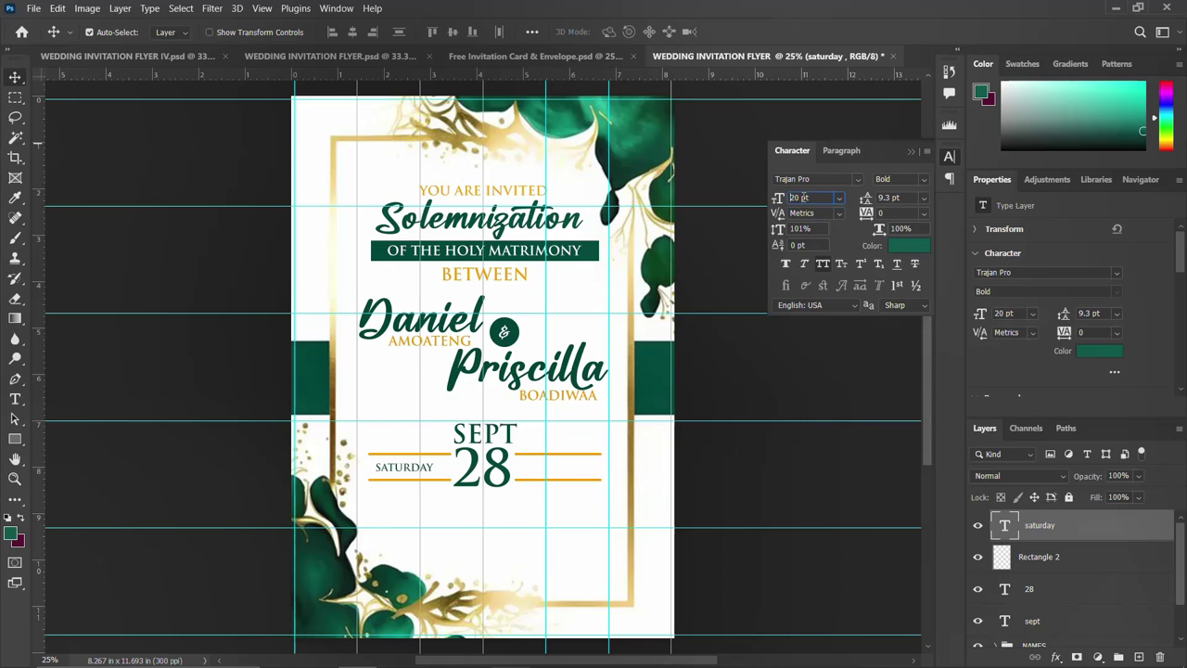
key(Return)
drag(399, 470, 567, 468)
Replace the right-hand SATURDAY copy with the time 7:30AM copied from the notes
click(509, 652)
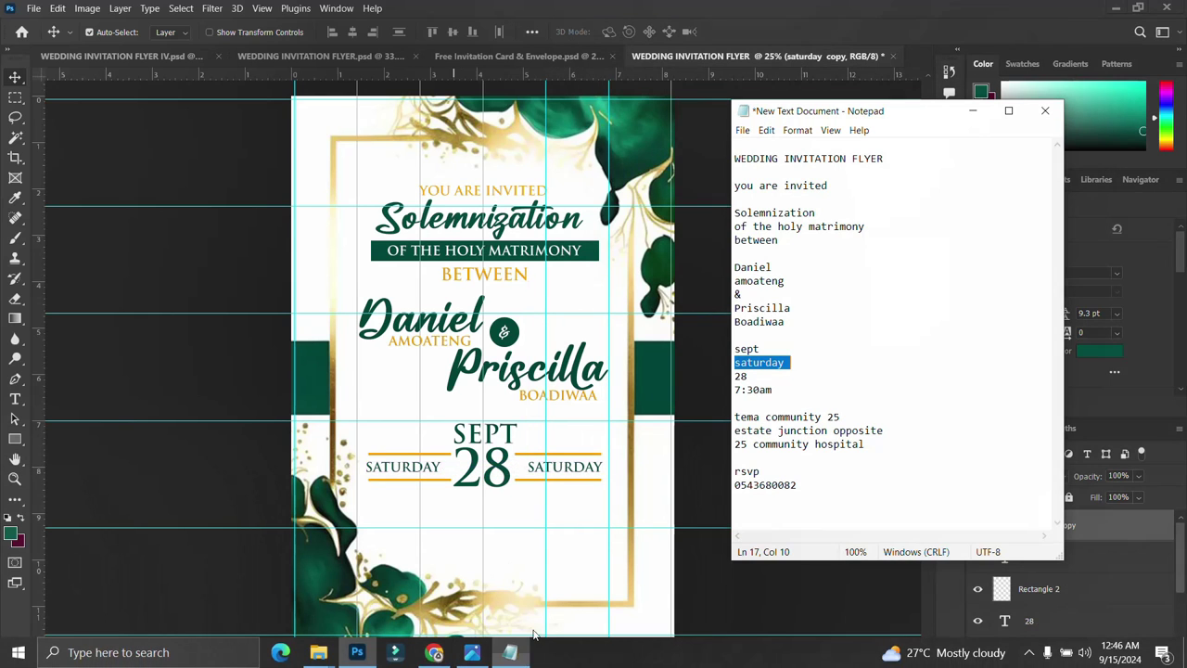
drag(773, 390, 720, 383)
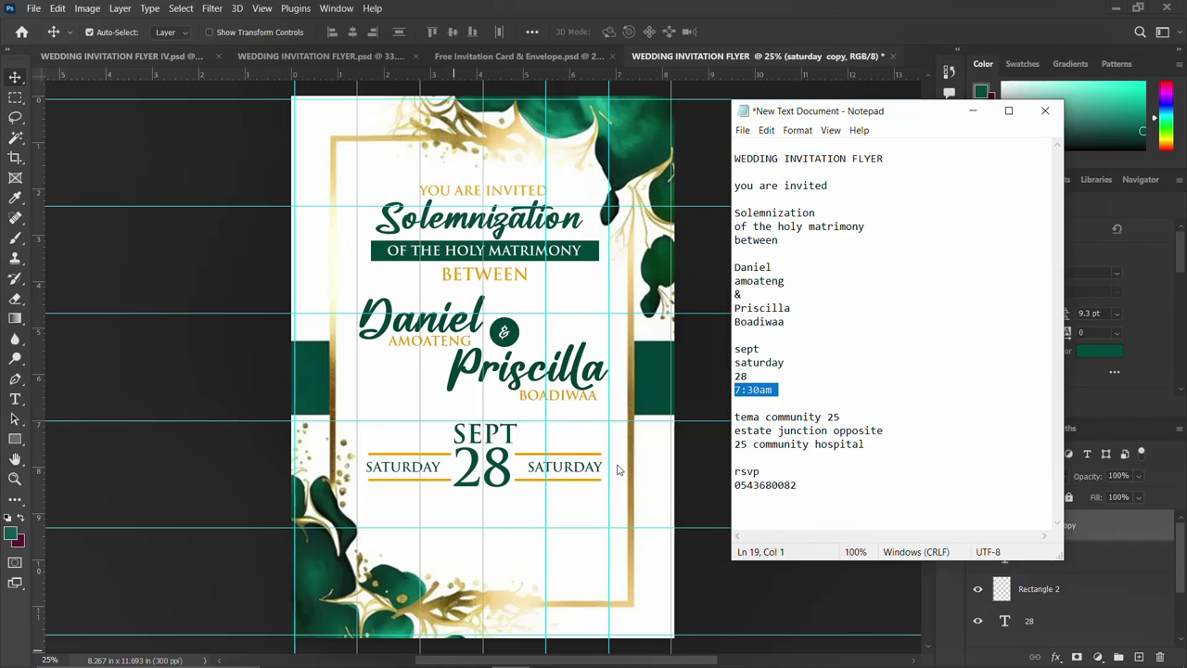
click(587, 472)
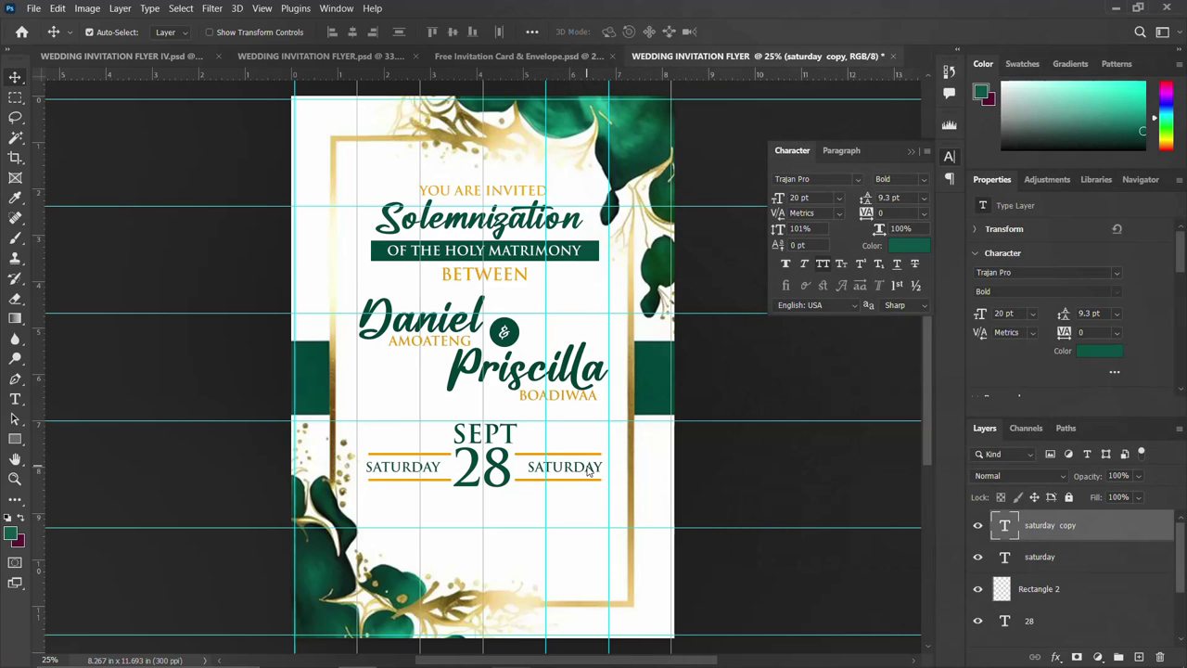
double_click(587, 470)
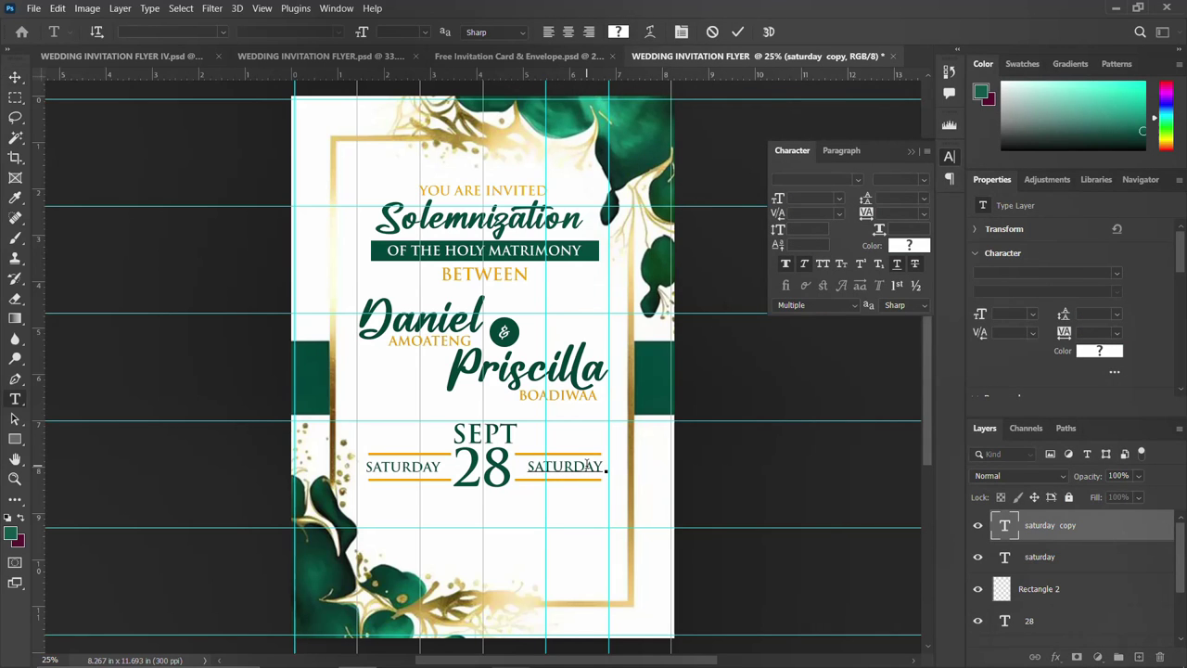
key(ctrl+a)
key(ctrl+v)
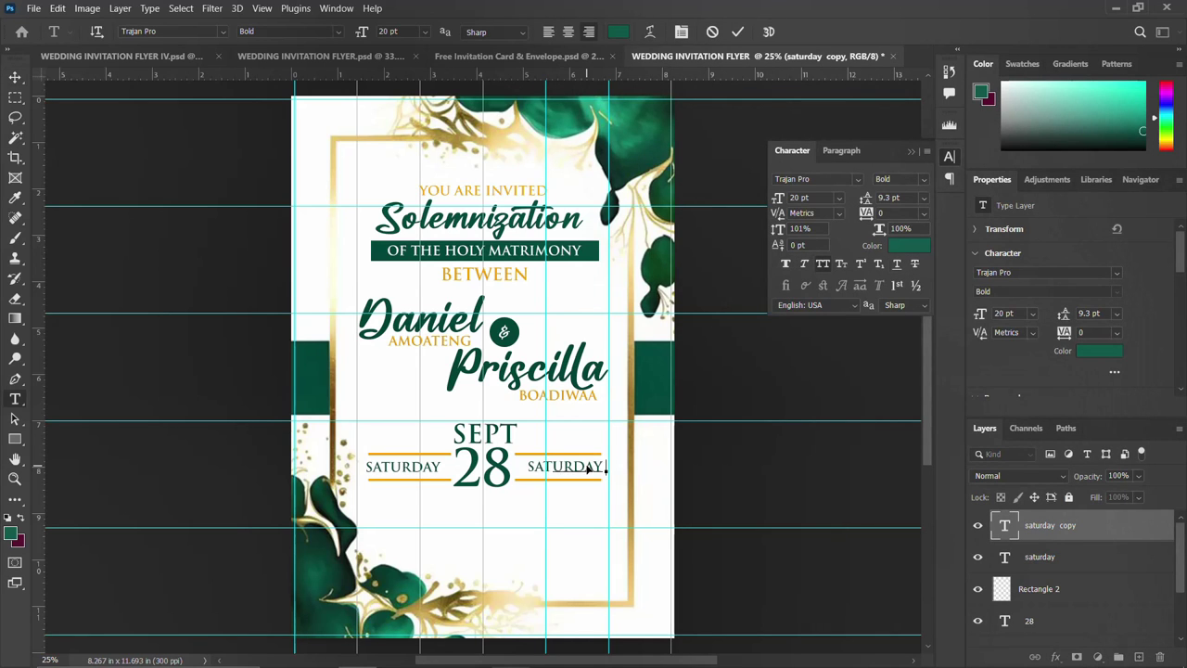
key(ctrl+Return)
Nudge 7:30AM slightly left between the gold lines
key(v)
drag(587, 470, 568, 468)
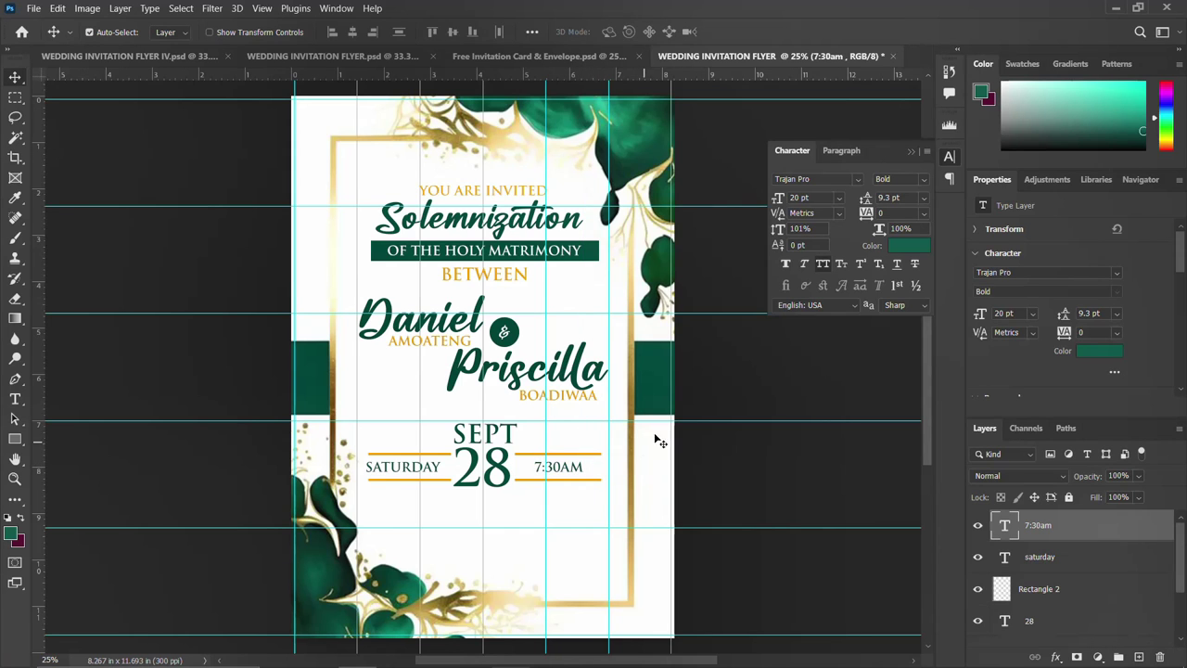
click(948, 158)
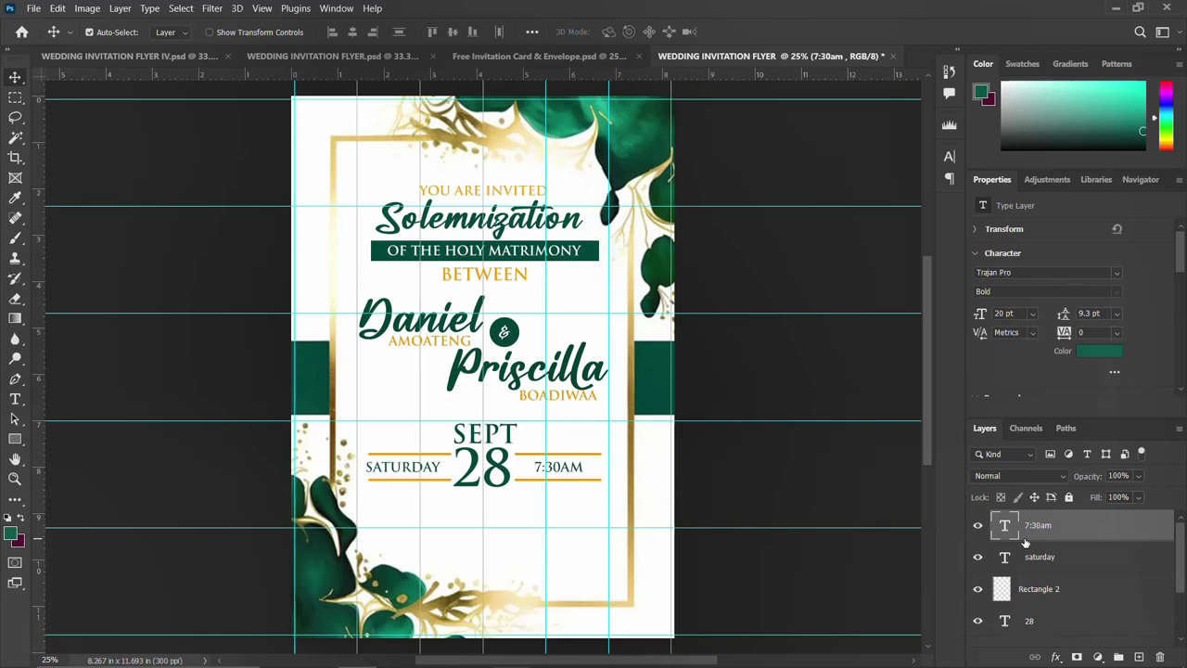
Group the sept through 7:30am layers into a group named DATE & TIME
scroll(1025, 542, down, 2)
click(1033, 595)
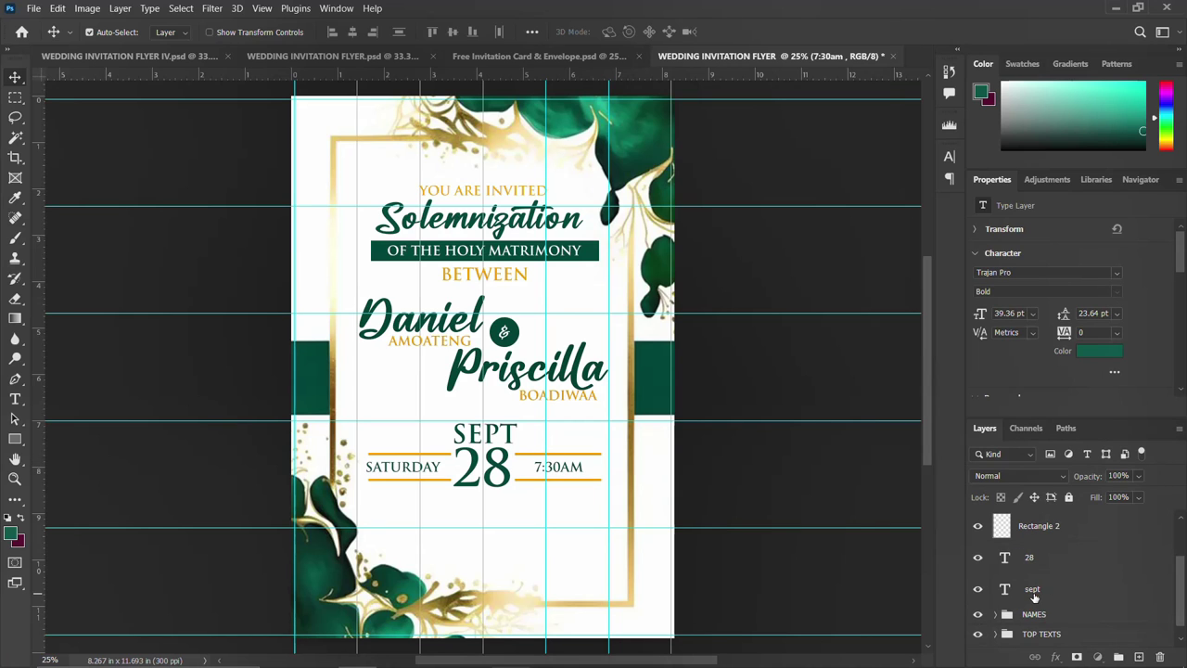
scroll(1034, 598, up, 1)
scroll(1035, 594, up, 1)
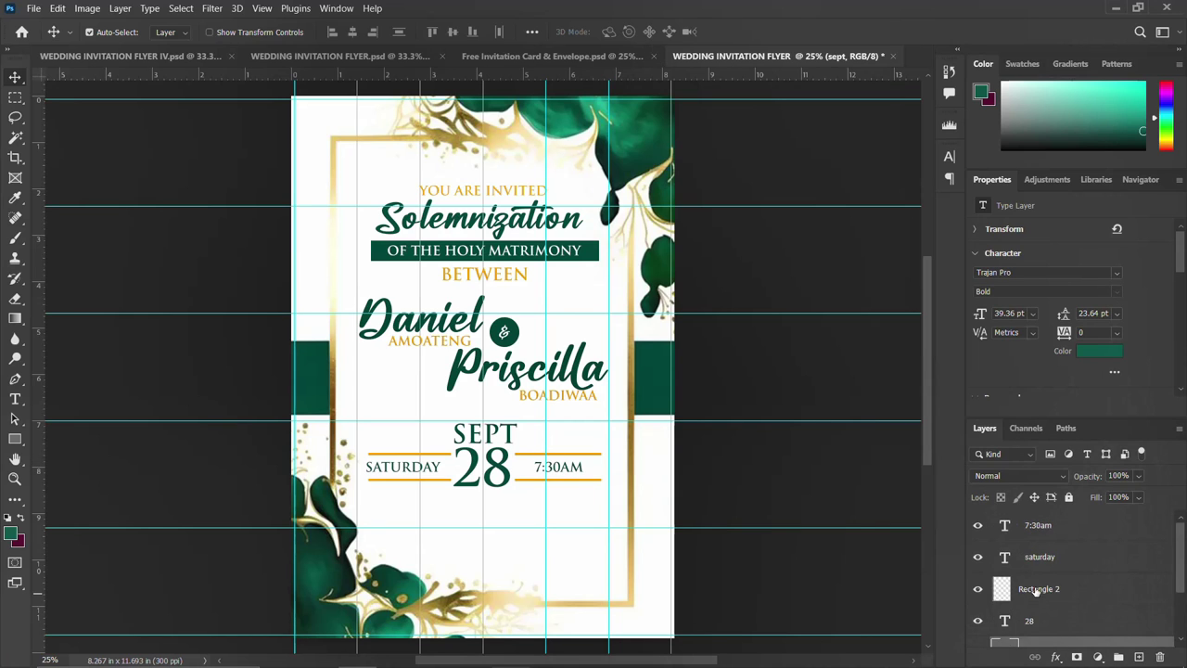
shift+click(1038, 526)
key(ctrl+g)
double_click(1035, 520)
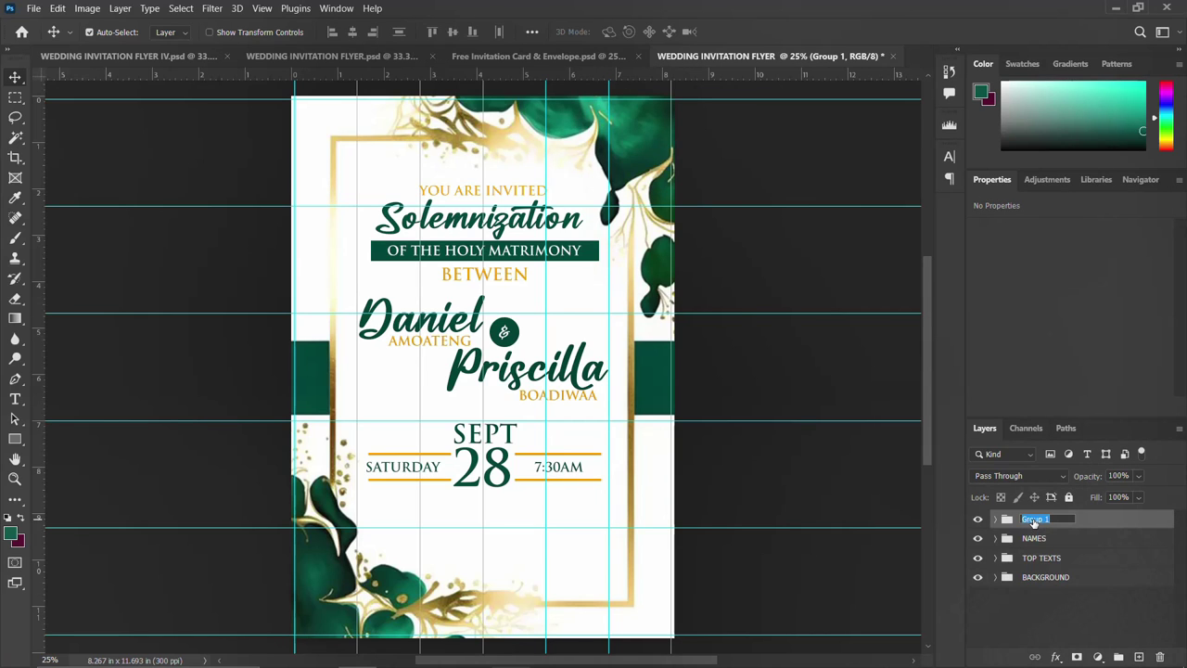
text(DATE & TIME)
key(Return)
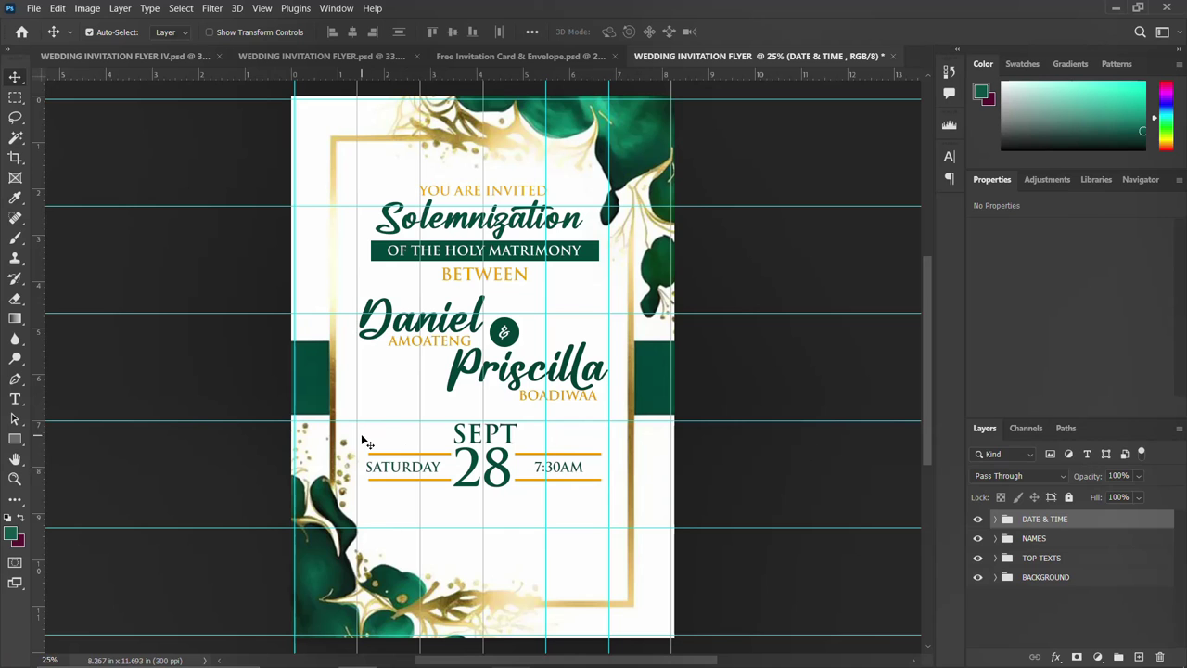
Copy the gold location pin from IV.psd and enlarge it to 0.607 × 0.76 in
click(143, 57)
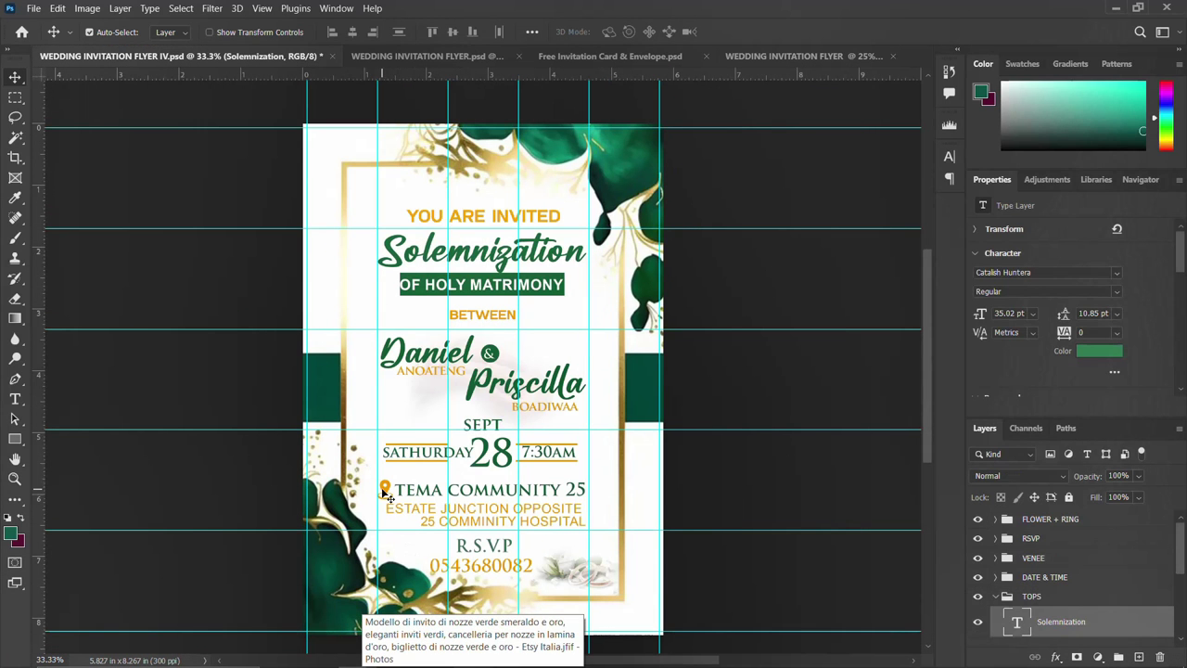
drag(387, 492, 832, 70)
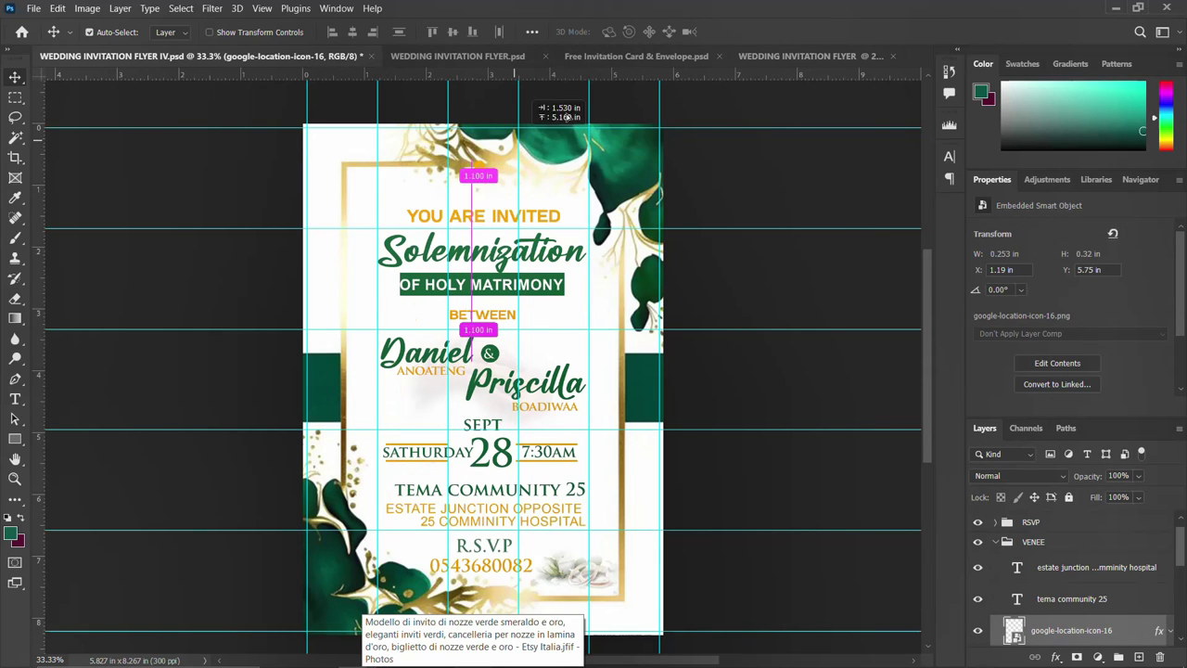
mouse_move(832, 69)
mouse_down()
mouse_move(400, 516)
mouse_move(417, 481)
mouse_move(392, 515)
mouse_move(388, 507)
mouse_up()
key(ctrl+t)
key(Return)
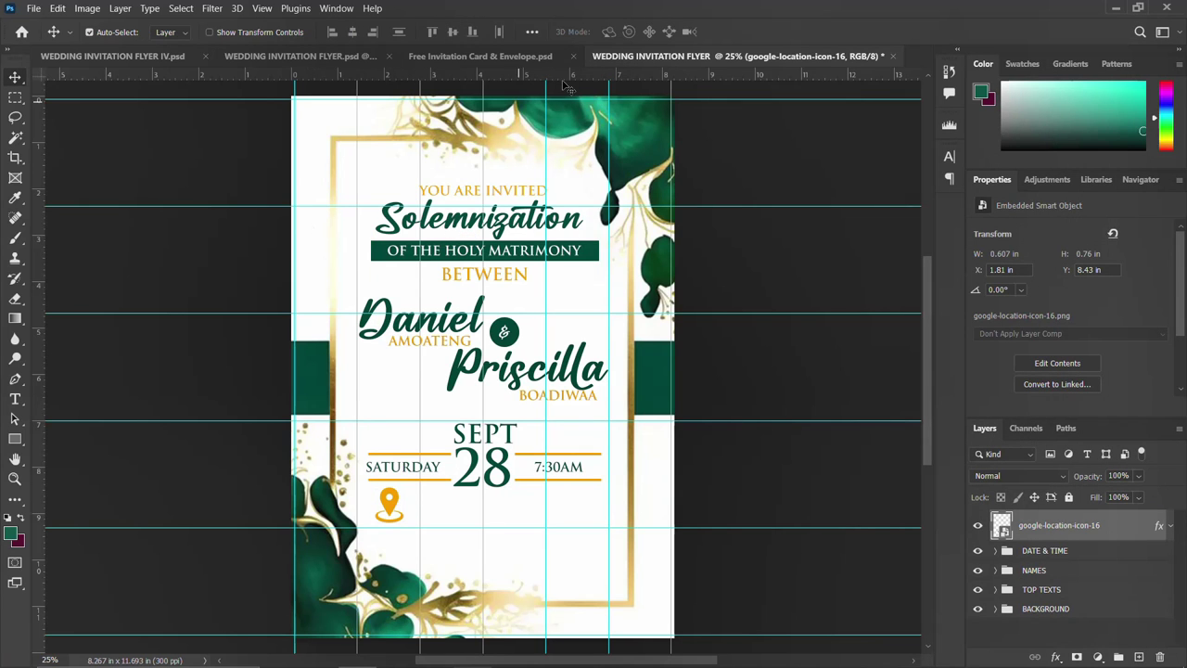
Paste the venue line TEMA COMMUNITY 25 as new text beside the location pin
click(510, 654)
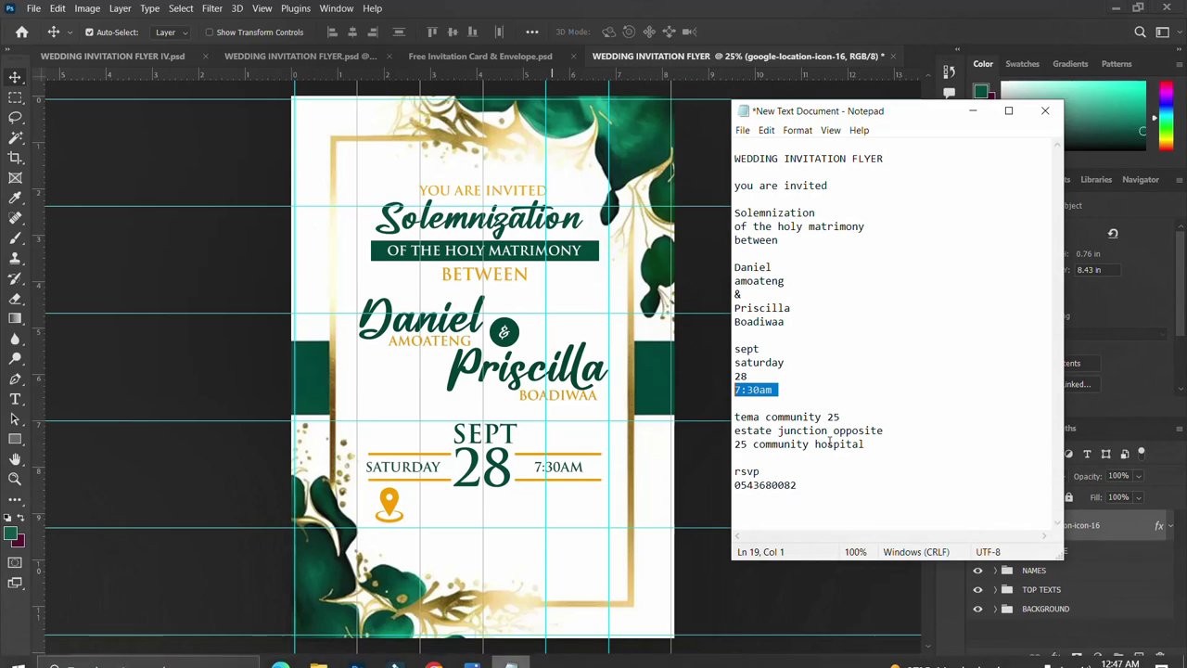
drag(842, 417, 729, 409)
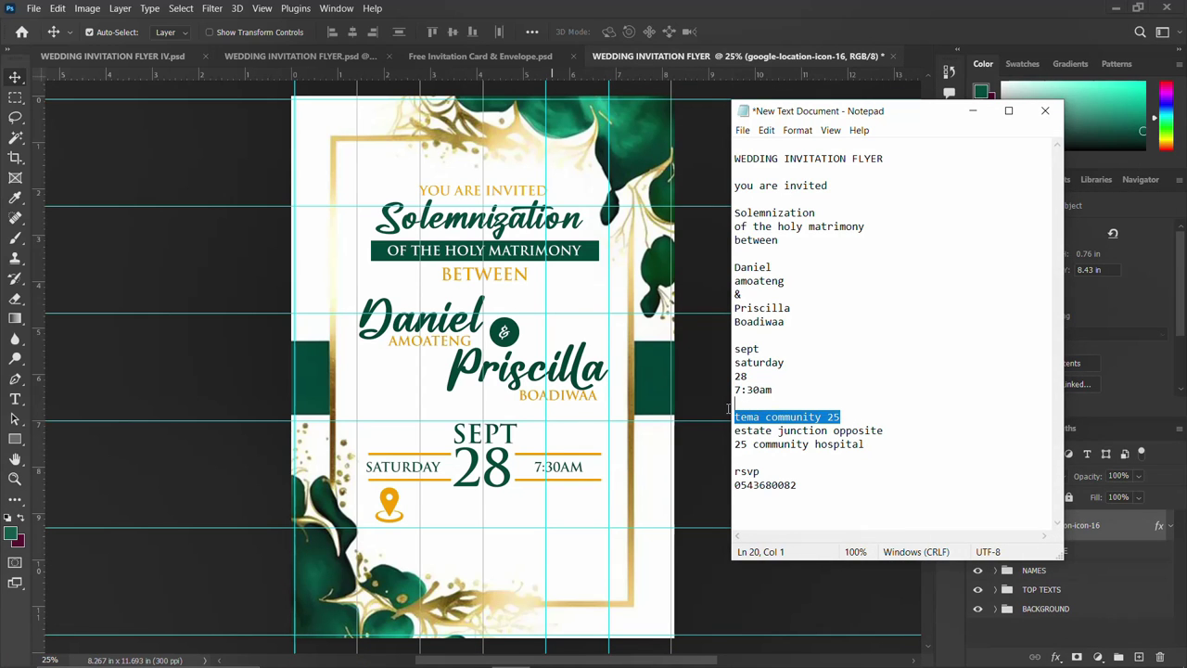
click(395, 516)
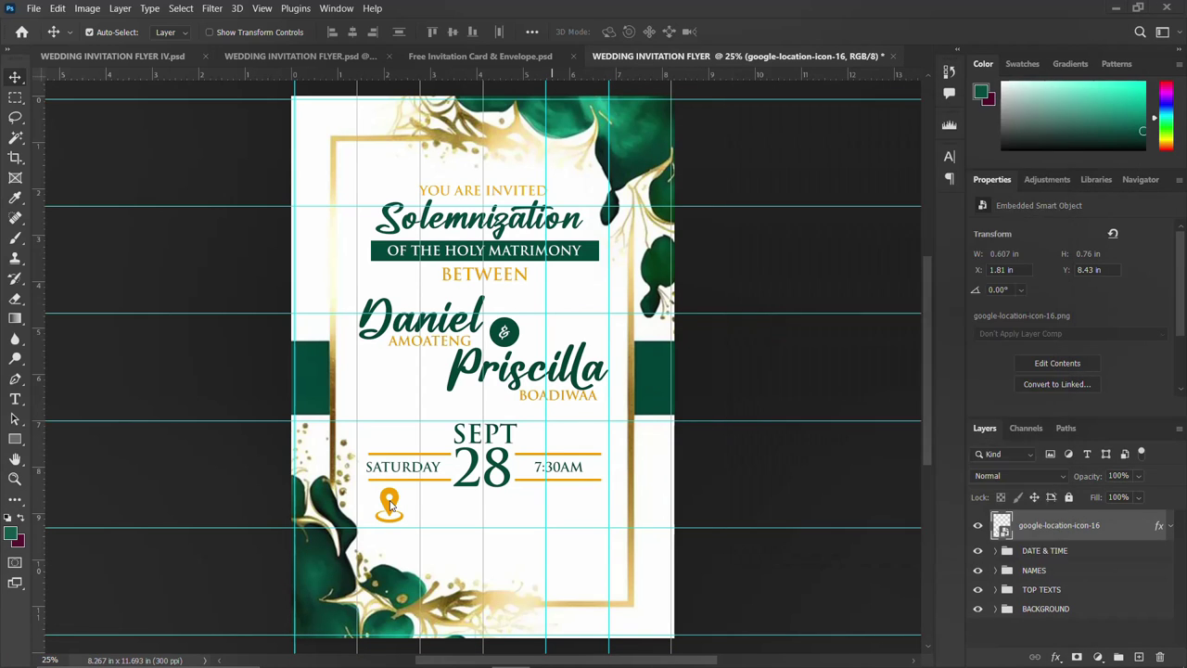
key(t)
click(441, 507)
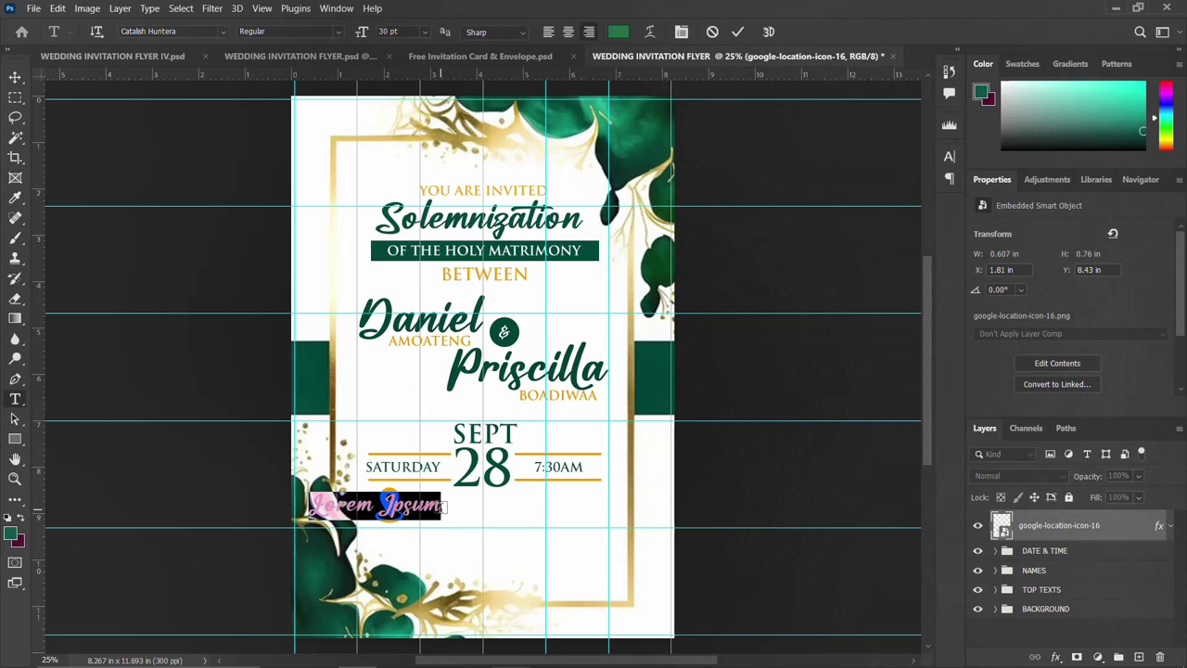
text(tema community 25)
key(ctrl+Return)
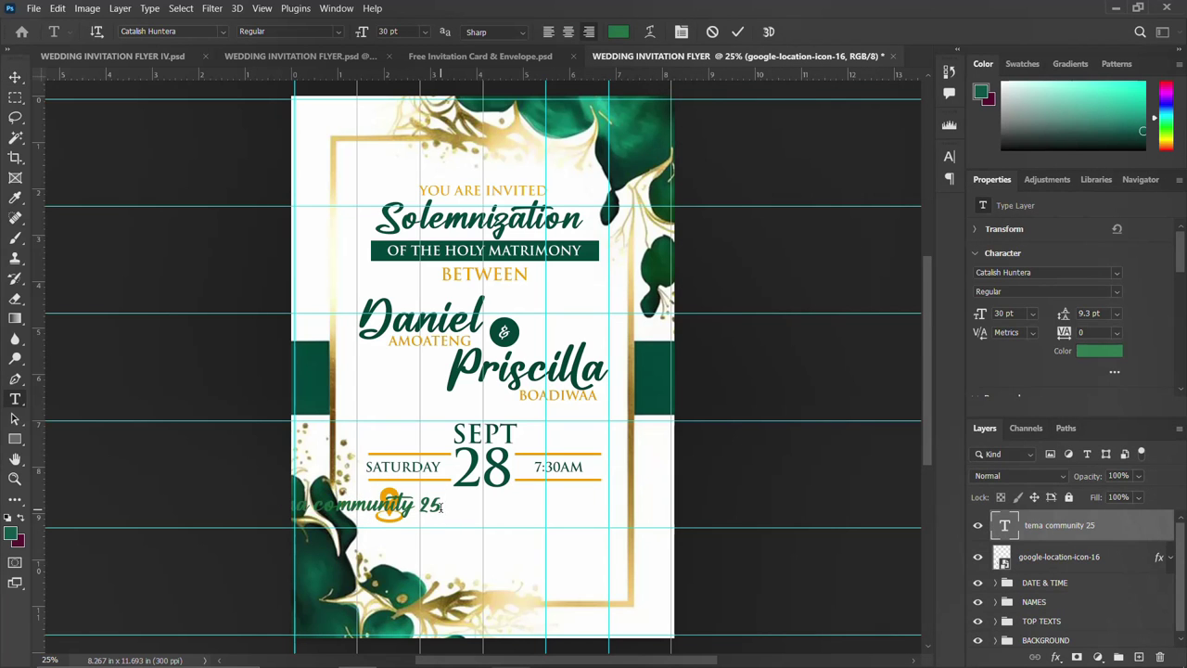
key(v)
drag(372, 512, 492, 519)
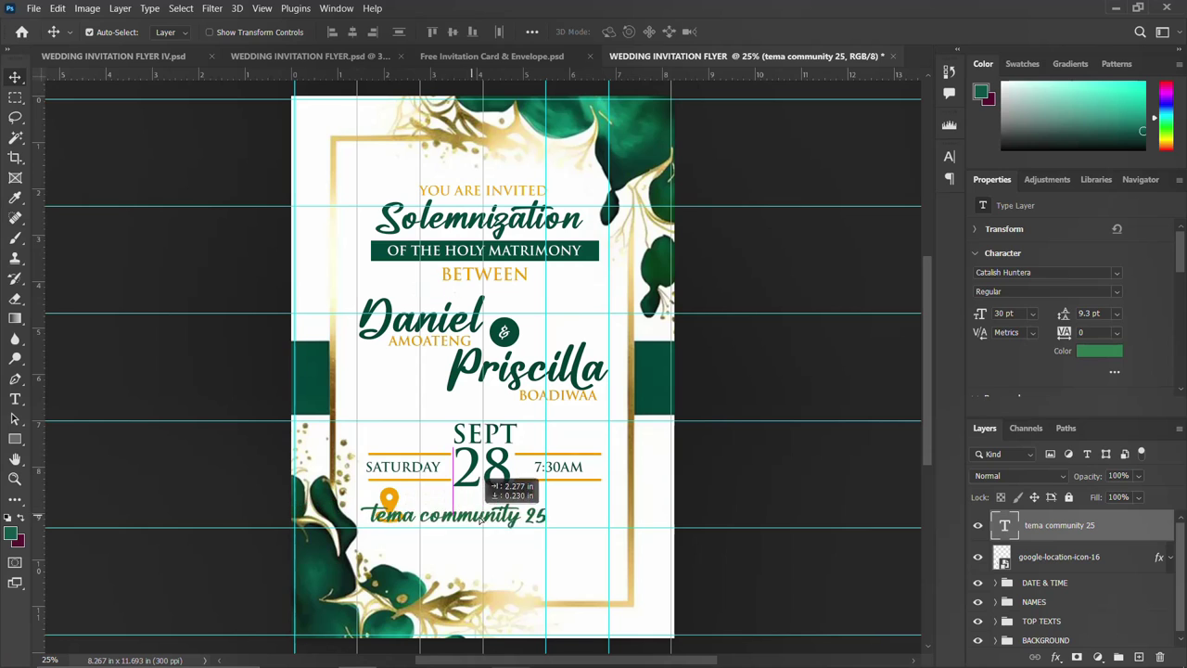
Set the venue text font to Trajan Pro Bold and nudge it into place
click(950, 156)
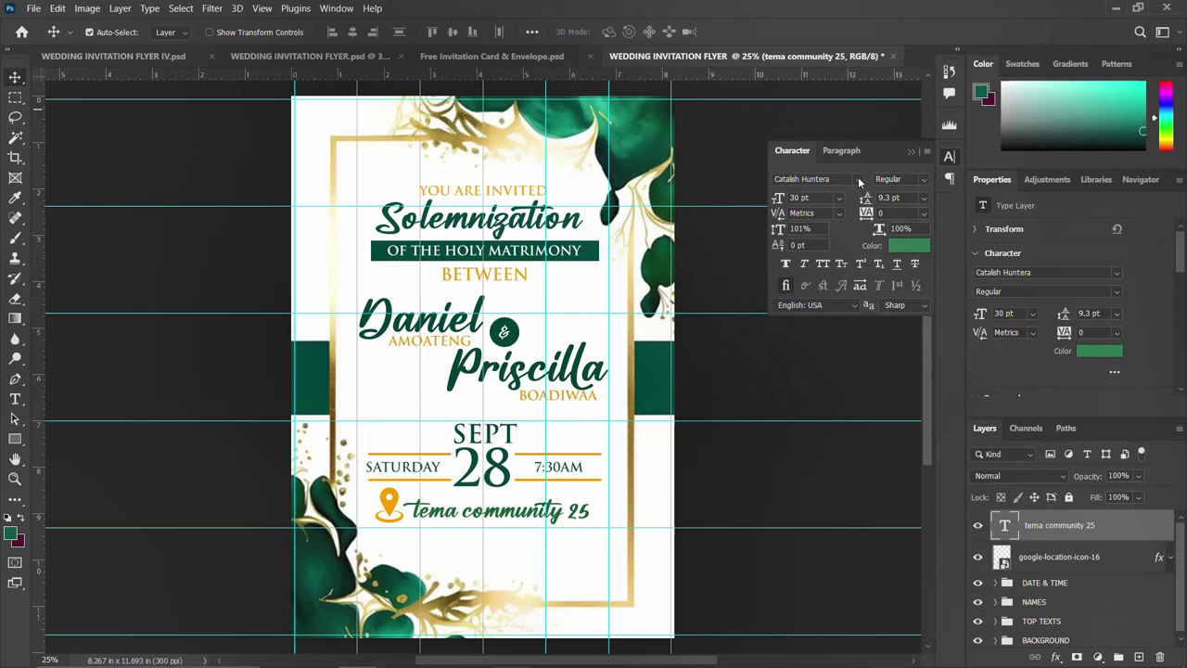
click(858, 179)
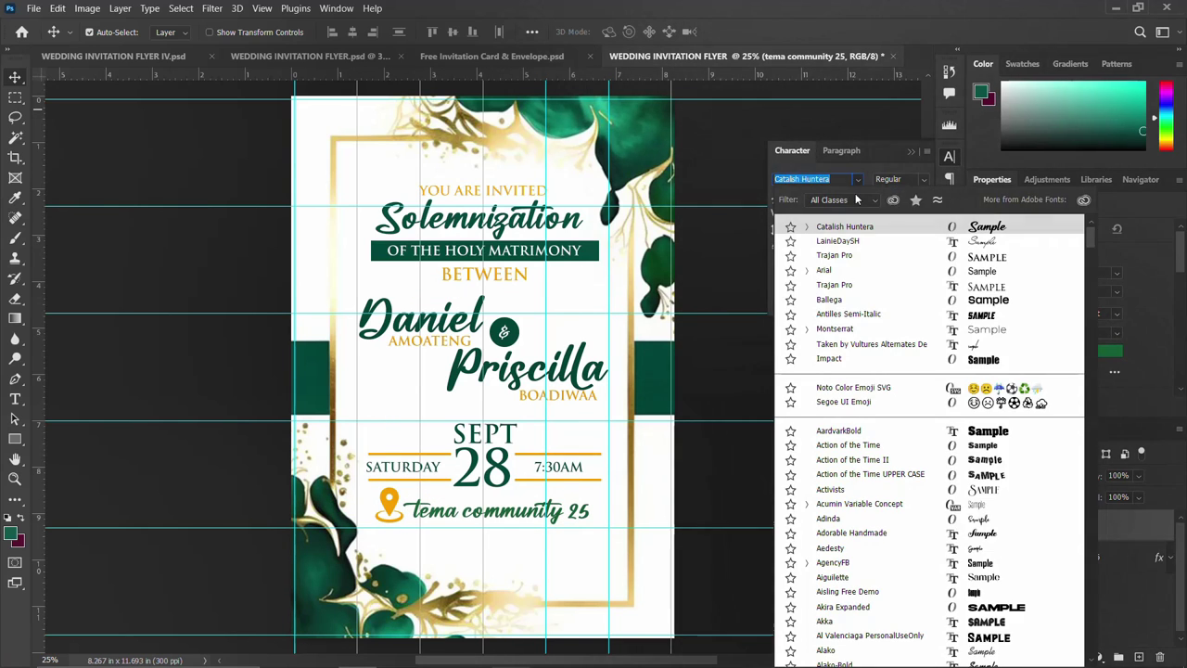
key(Down)
click(834, 256)
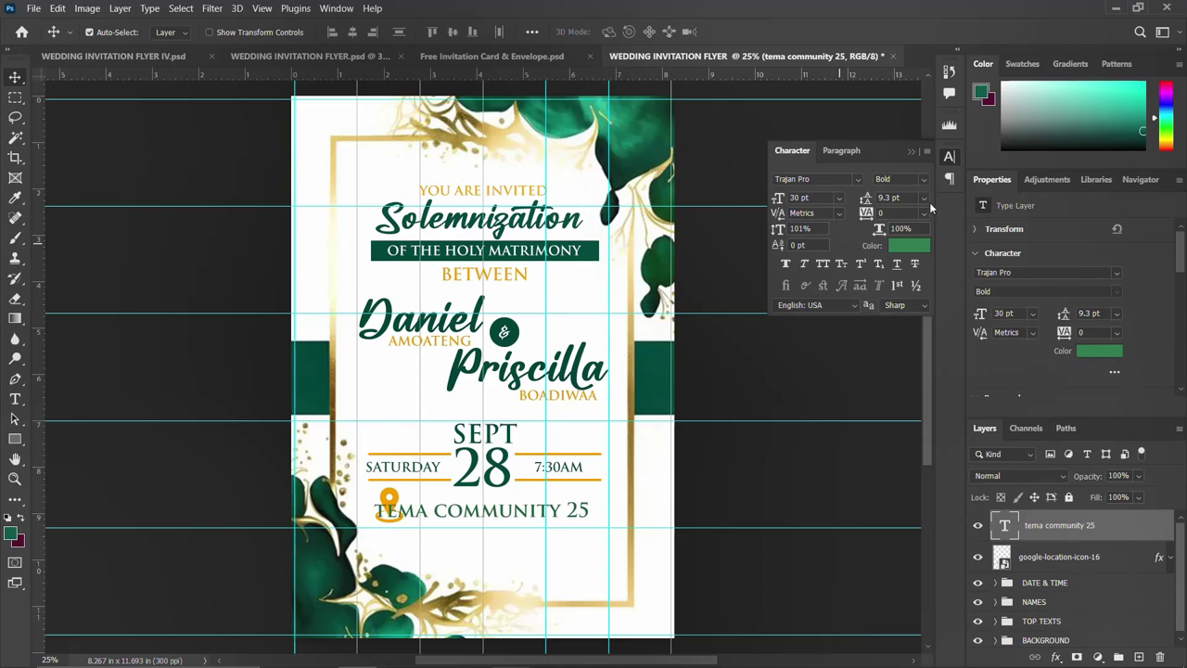
click(948, 160)
drag(519, 511, 539, 506)
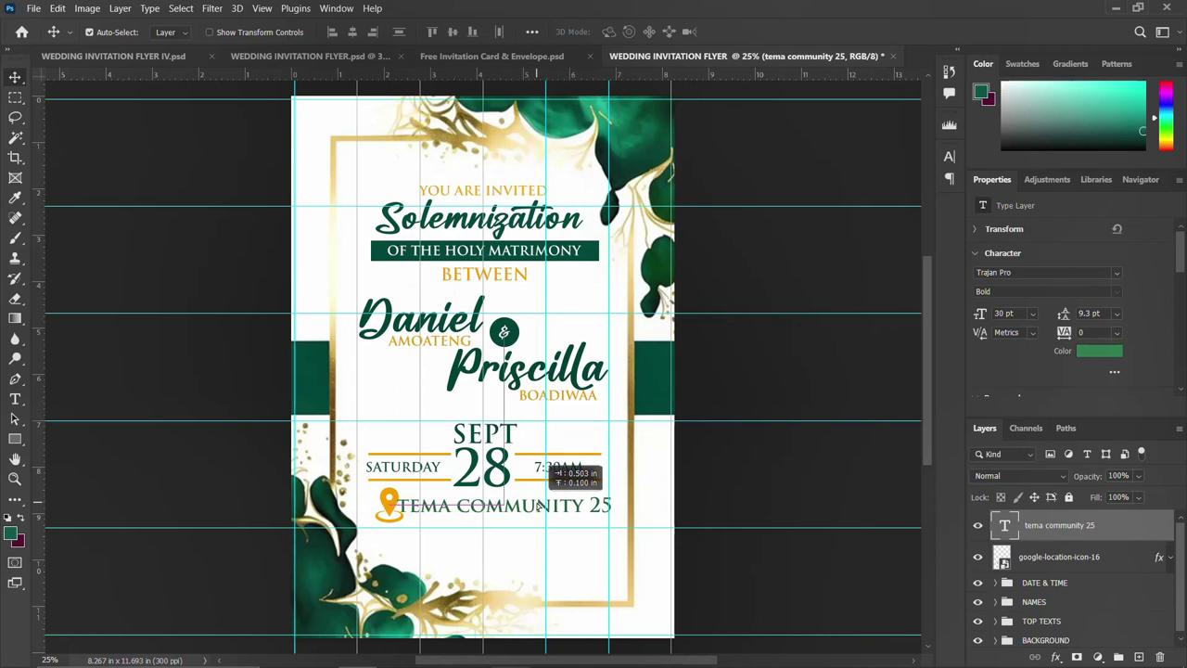
Shrink the location pin to 0.473 × 0.593 in and align it with the venue text
click(392, 505)
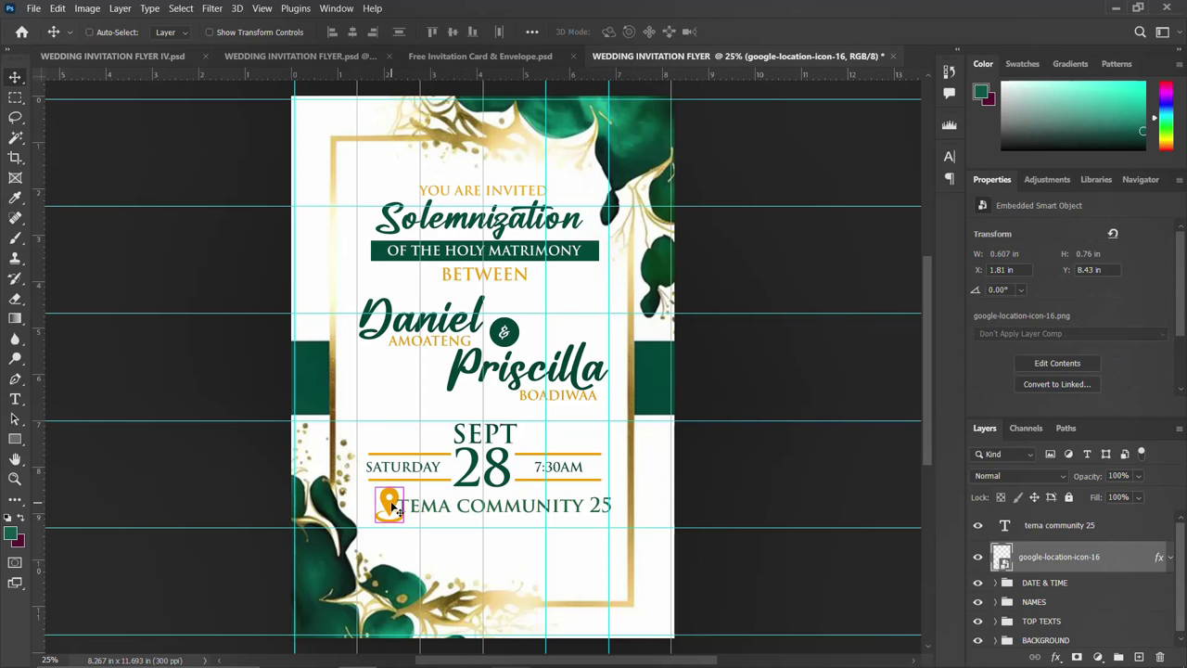
key(ctrl+t)
drag(405, 486, 397, 488)
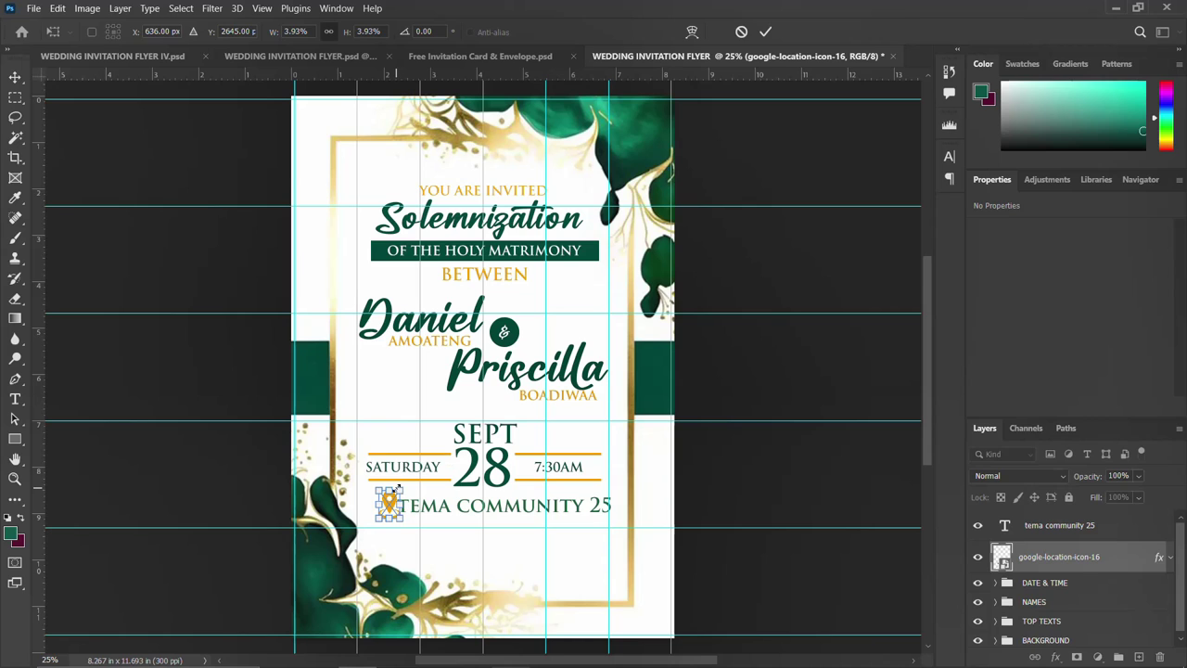
key(Return)
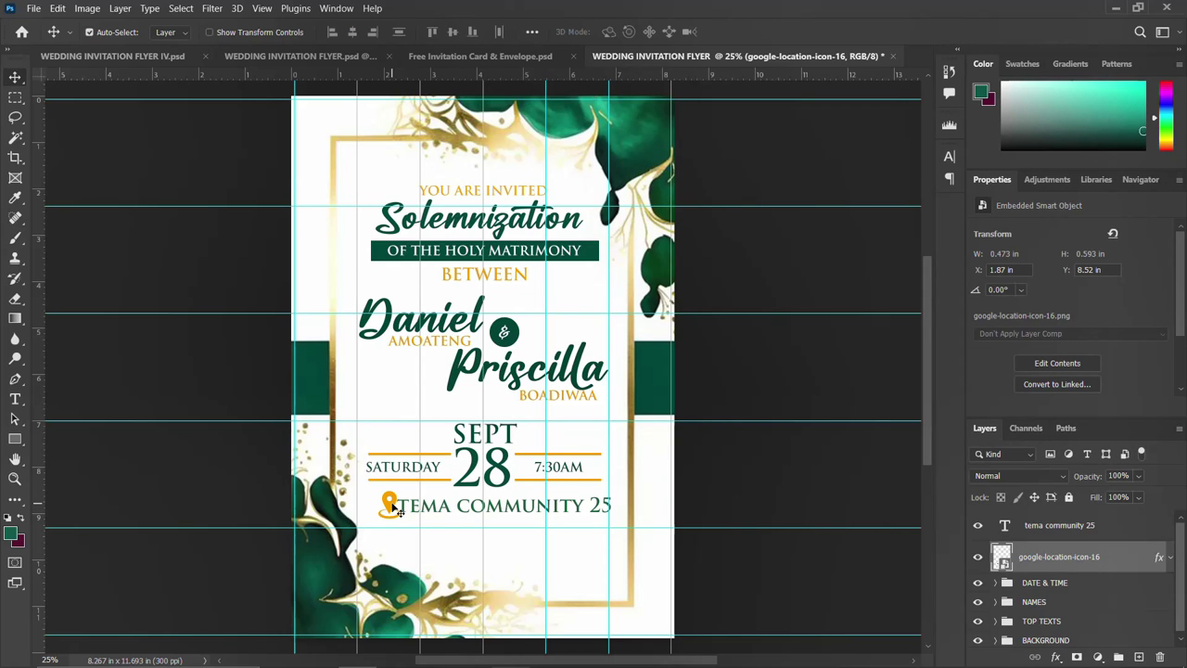
drag(395, 507, 390, 508)
click(406, 510)
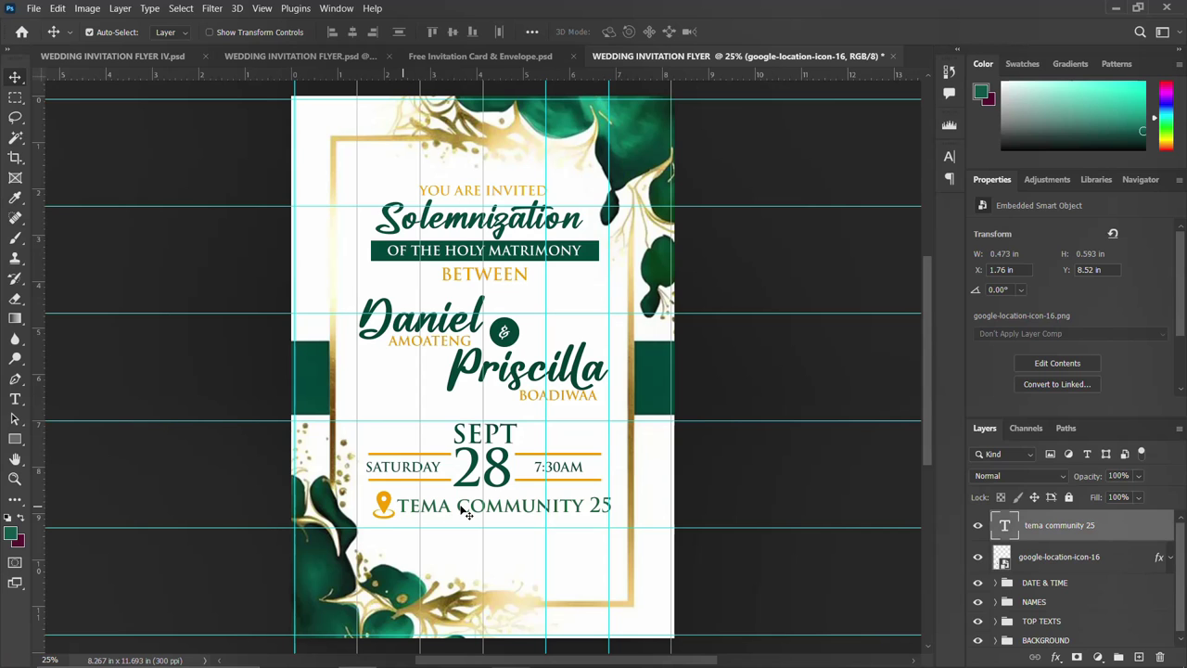
drag(466, 515, 463, 515)
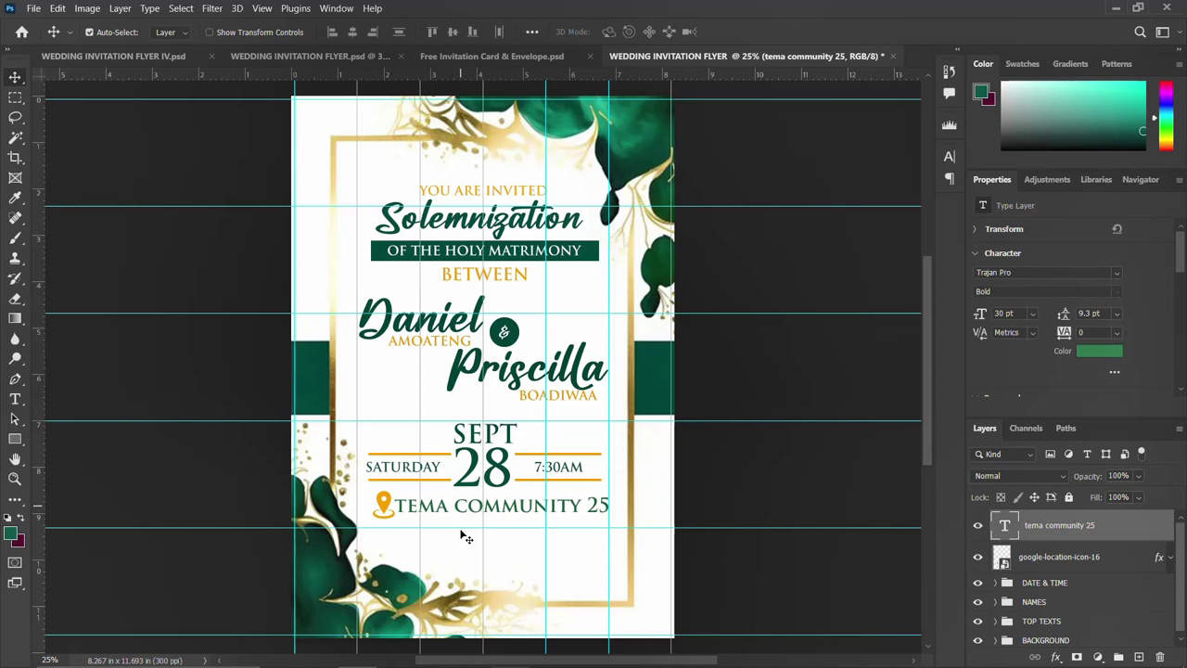
click(509, 652)
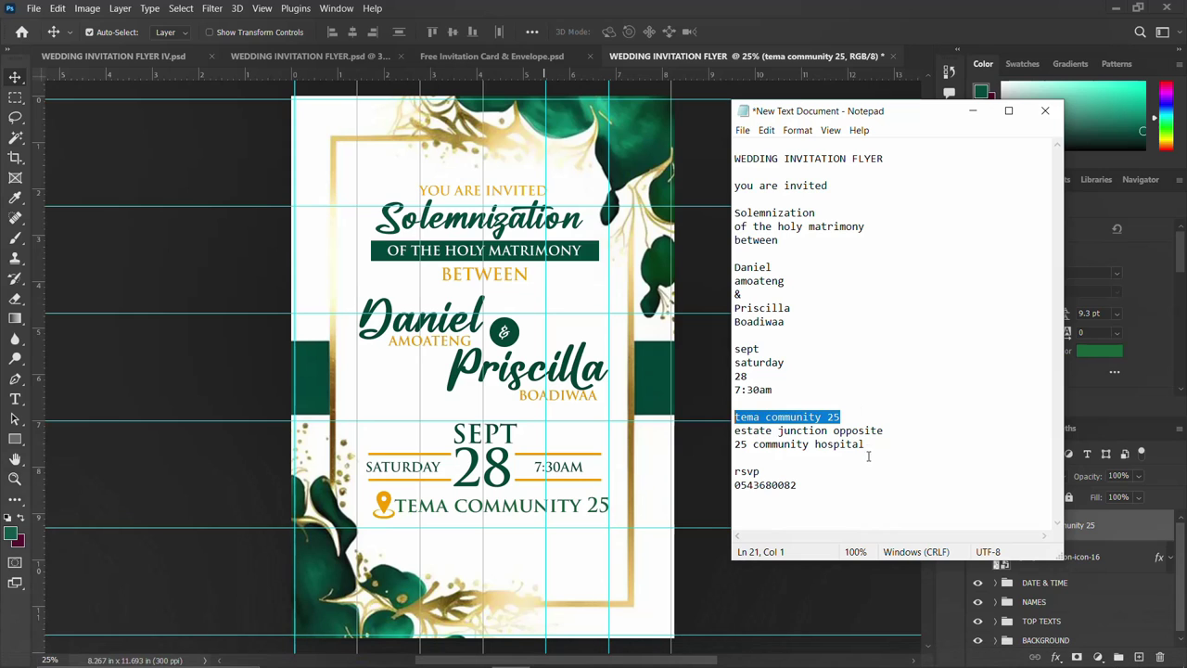
Duplicate the venue text below and replace it with ESTATE JUNCTION OPPOSITE / 25 COMMUNITY HOSPITAL
drag(866, 446, 736, 430)
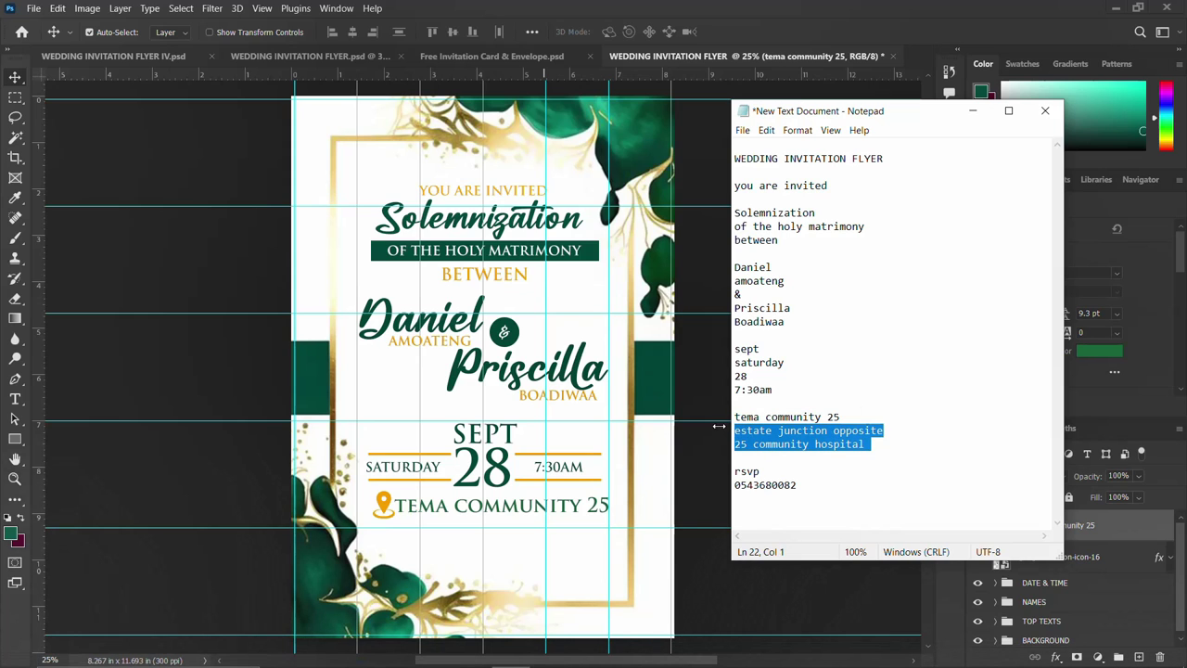
click(445, 505)
drag(445, 505, 443, 524)
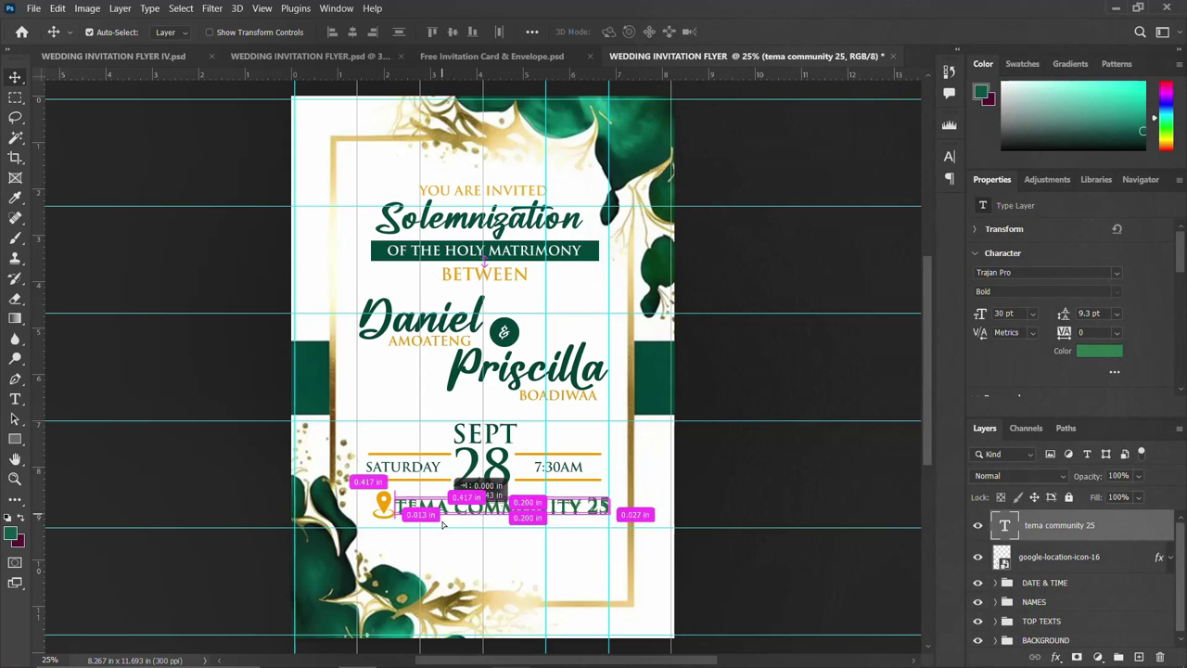
double_click(443, 524)
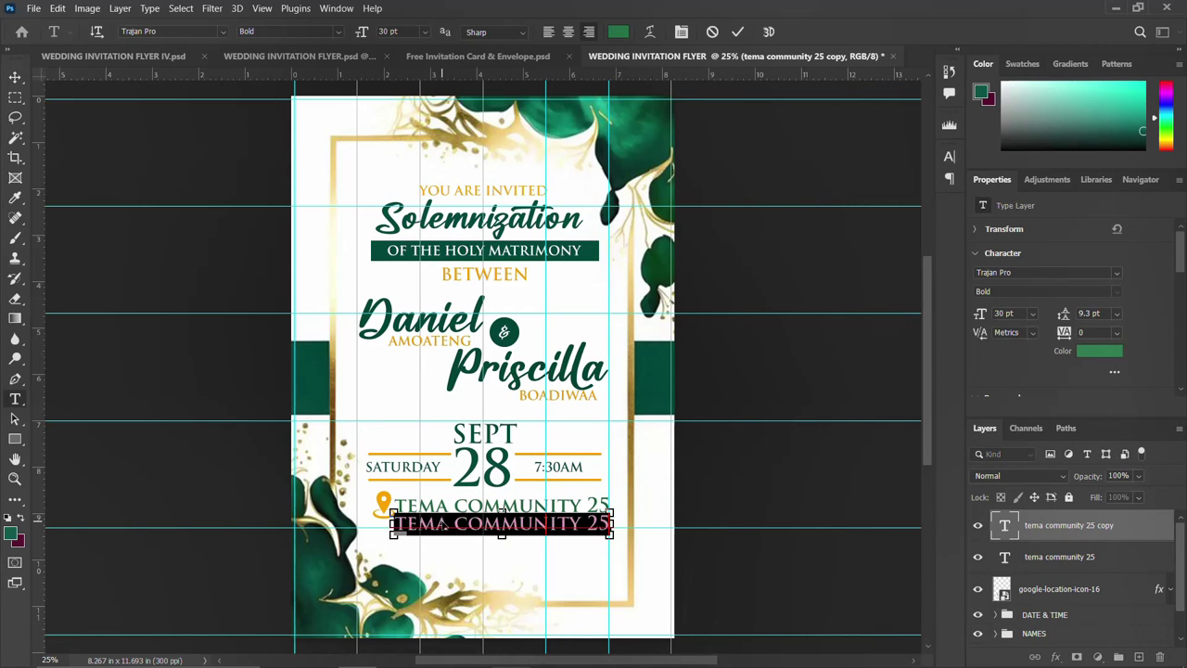
text(estate junction opposite 25 community hospital)
key(ctrl+Return)
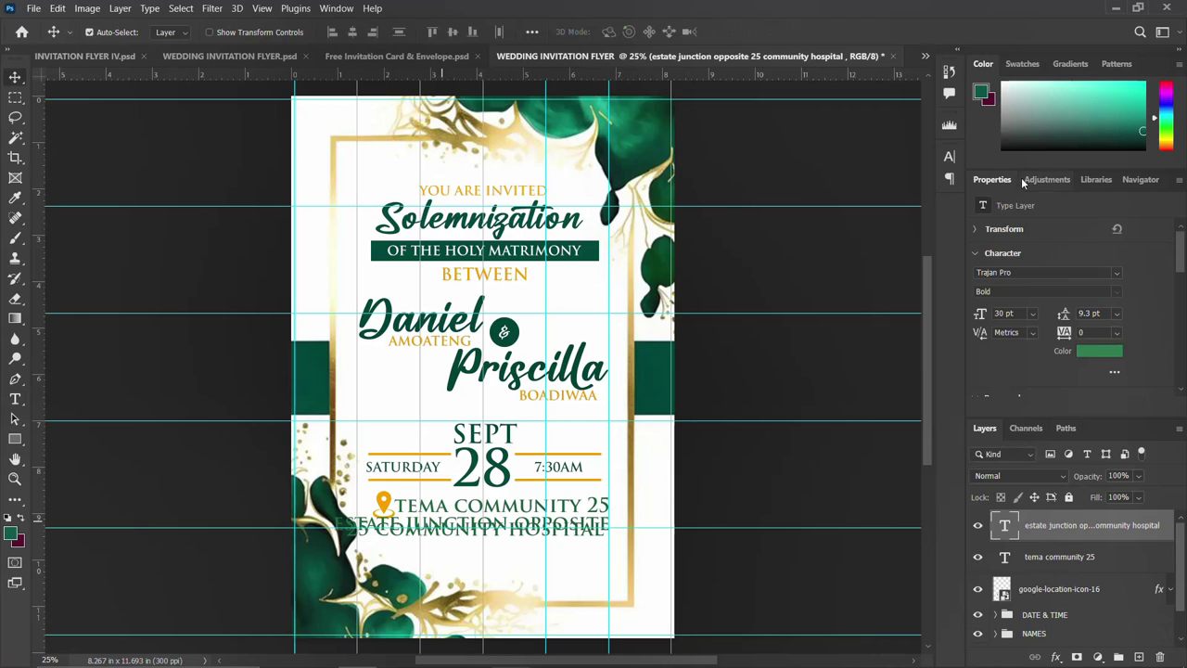
Format the address as Arial Bold, 20 pt, 21 pt leading, All Caps
click(950, 156)
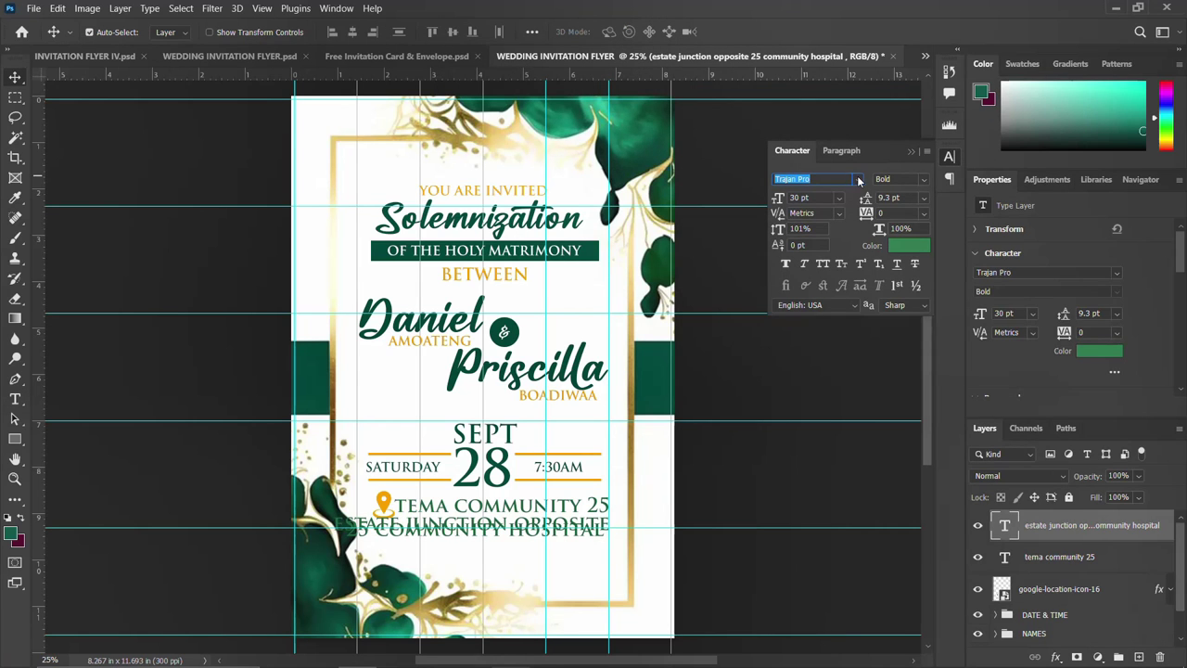
click(859, 180)
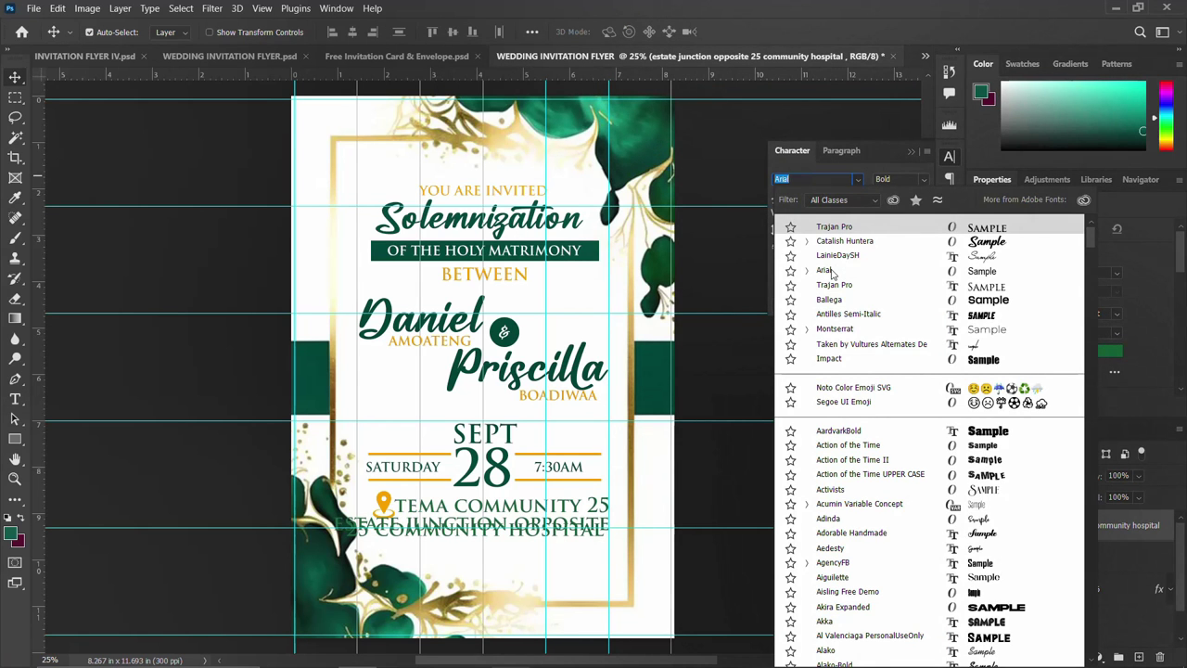
click(826, 270)
click(888, 196)
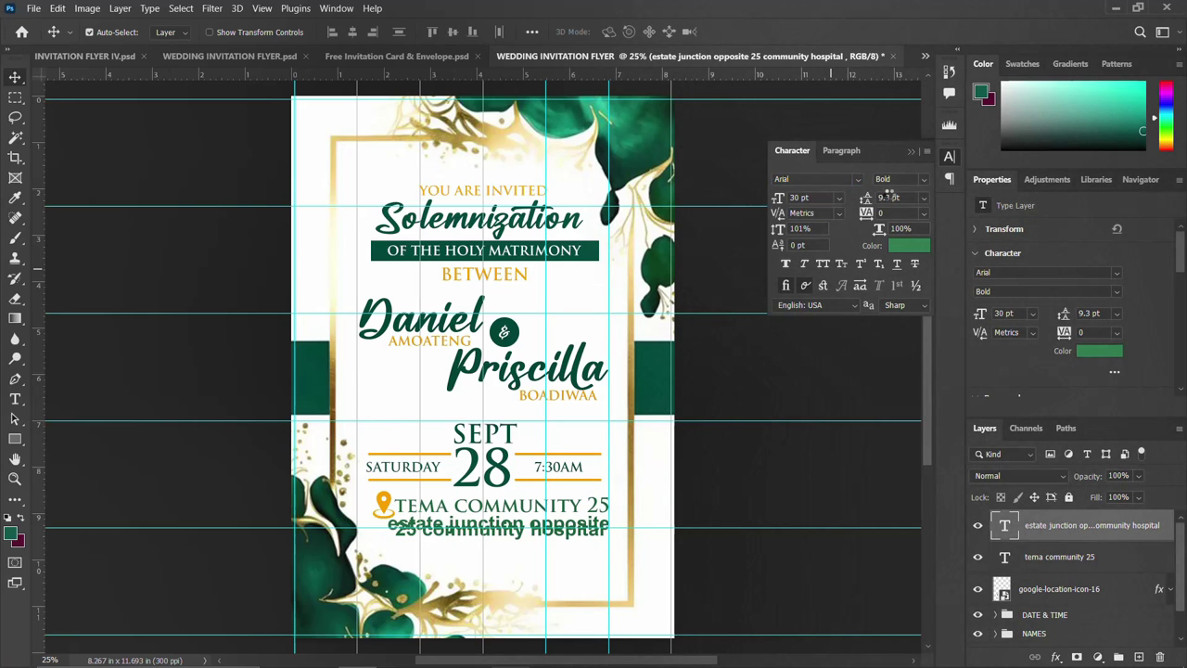
text(15)
key(Return)
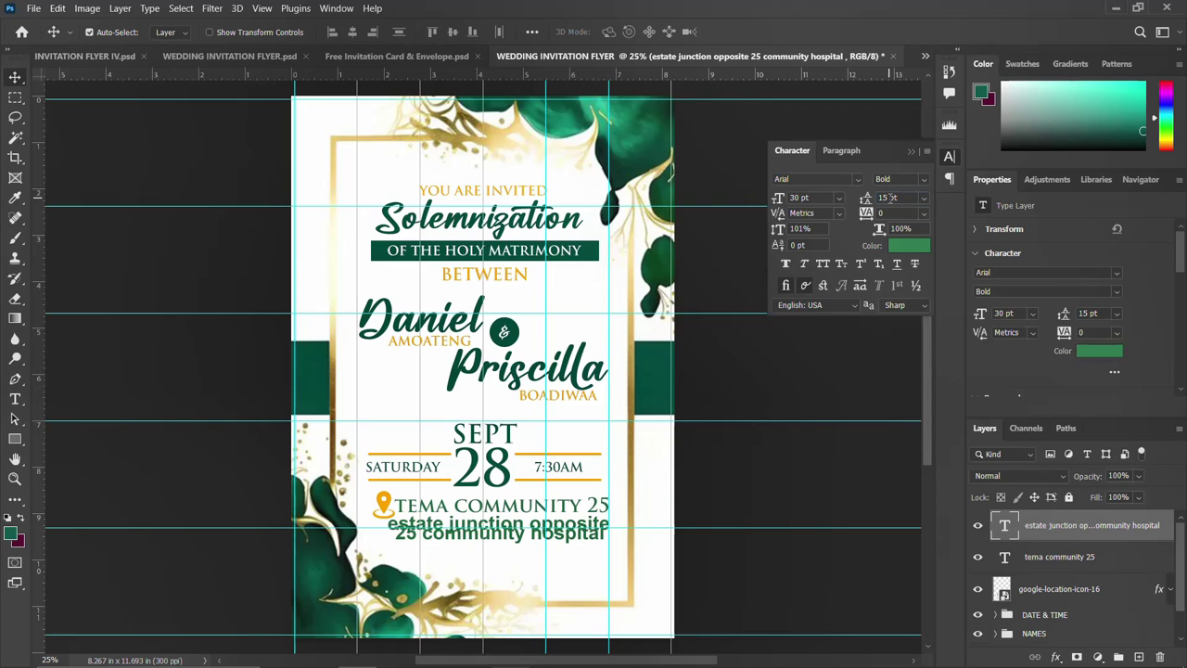
key(Up)
key(Up)
key(Up)
key(Up)
key(Up)
key(Return)
click(822, 264)
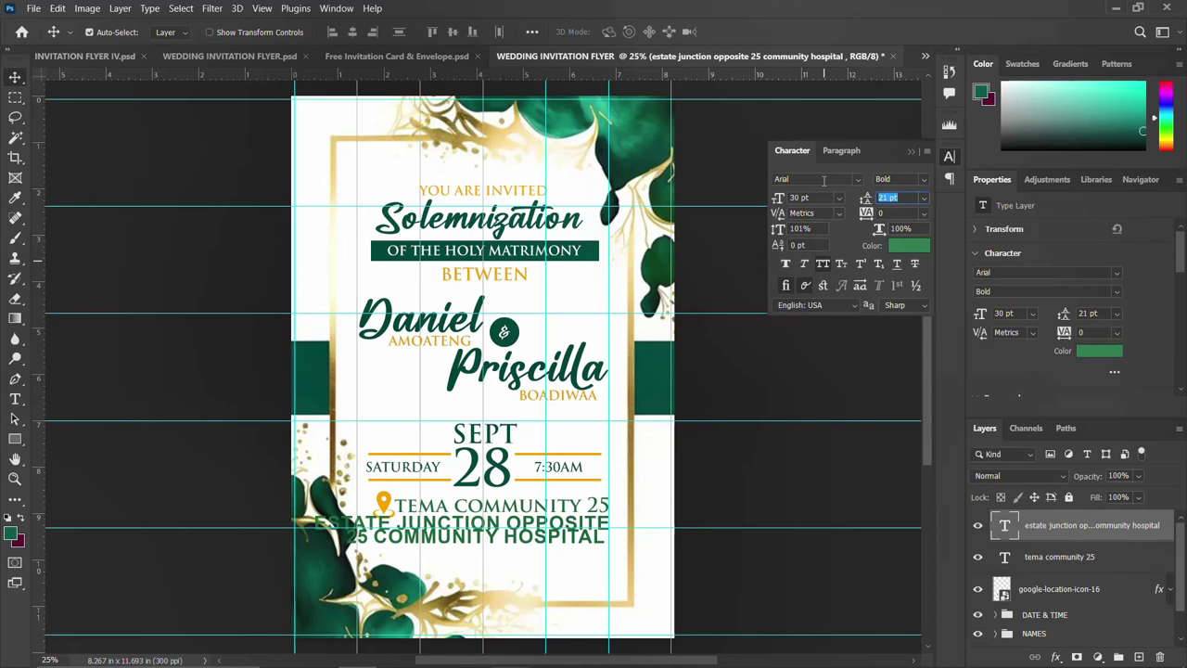
click(795, 197)
text(20)
key(Return)
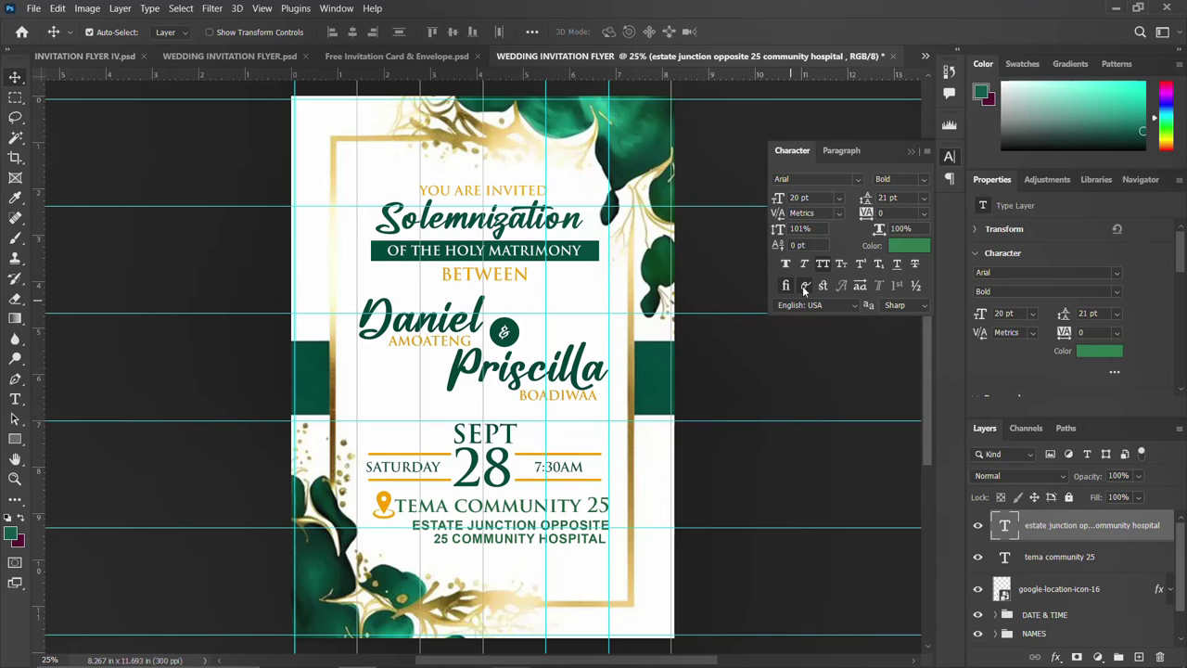
Recolour the two address lines with gold sampled from the date-block rule, then nudge them left and up
click(908, 248)
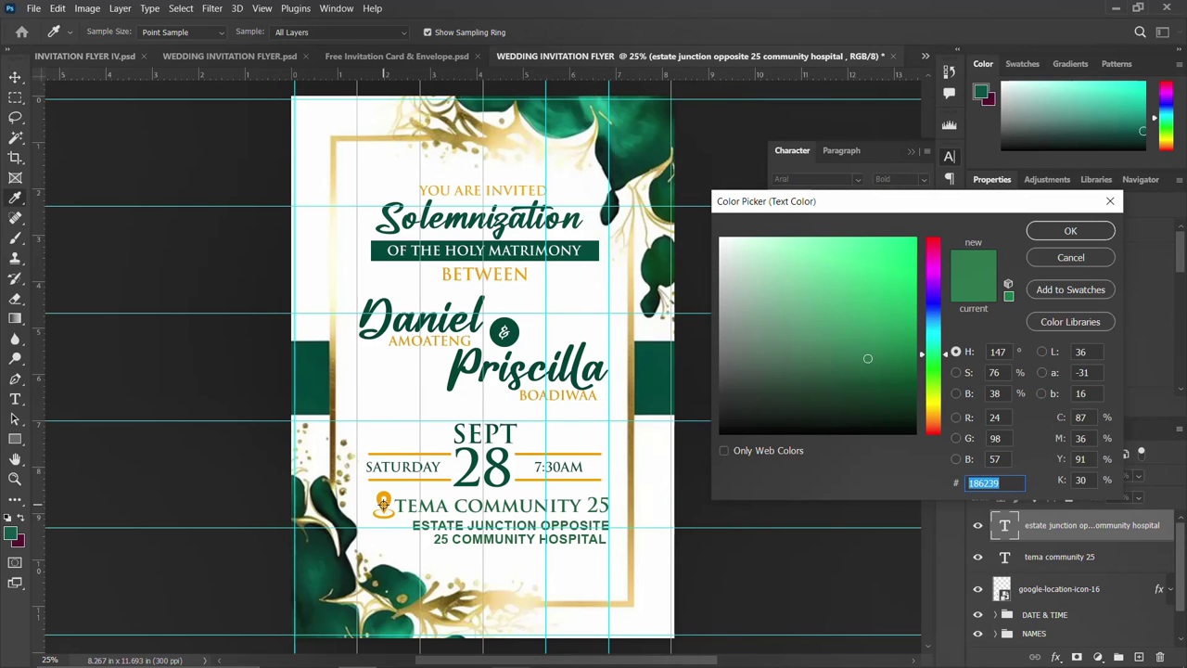
click(532, 455)
click(1090, 234)
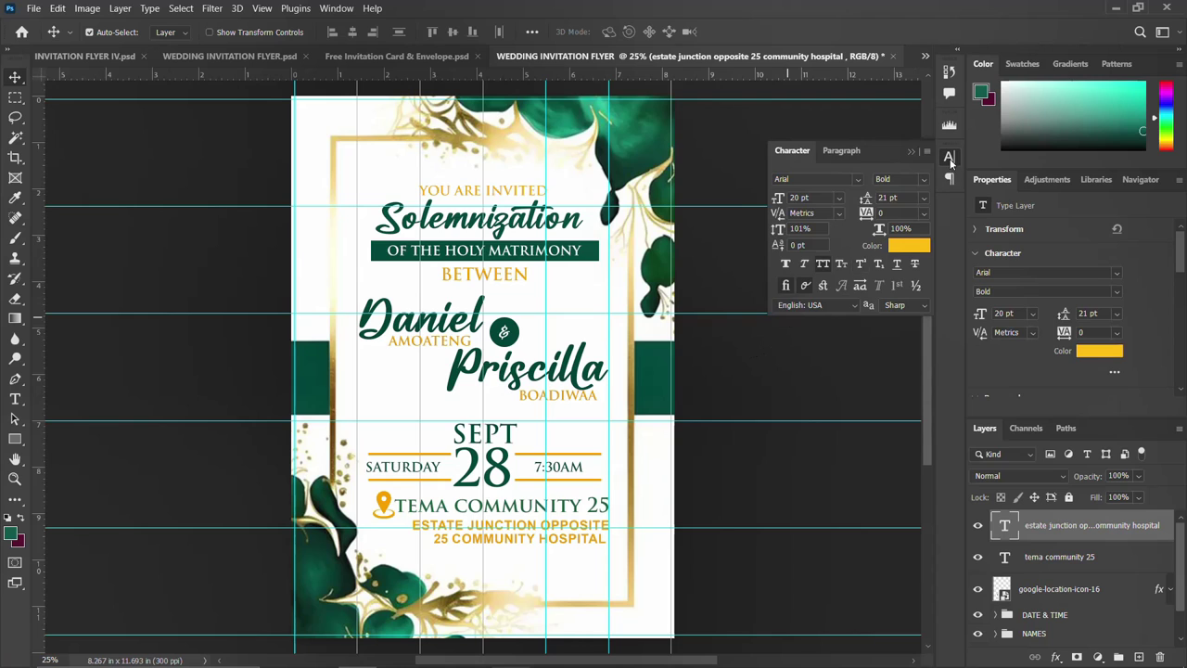
click(949, 156)
key(Left)
key(Left)
key(Left)
key(Left)
key(Left)
key(Left)
key(Left)
key(Left)
key(Left)
key(Left)
key(Left)
key(Left)
key(Left)
key(Left)
key(Left)
key(Up)
key(Up)
key(Up)
key(Up)
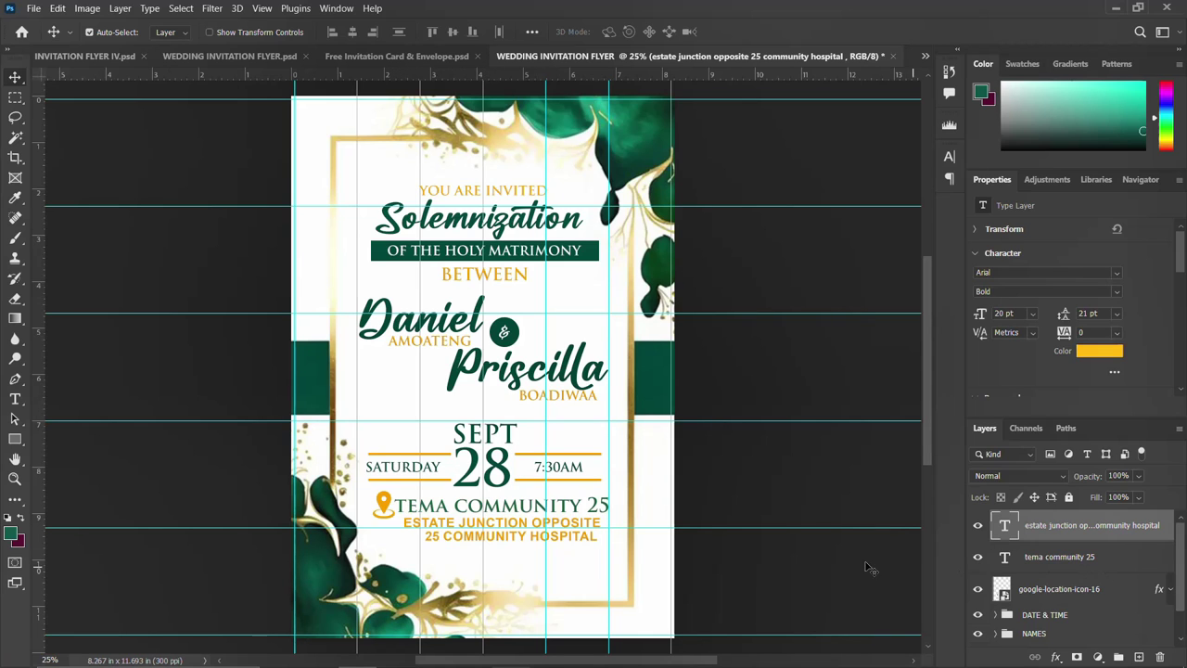
Nudge the location pin and both address lines down-left, then group them as VENUE
shift+click(1035, 598)
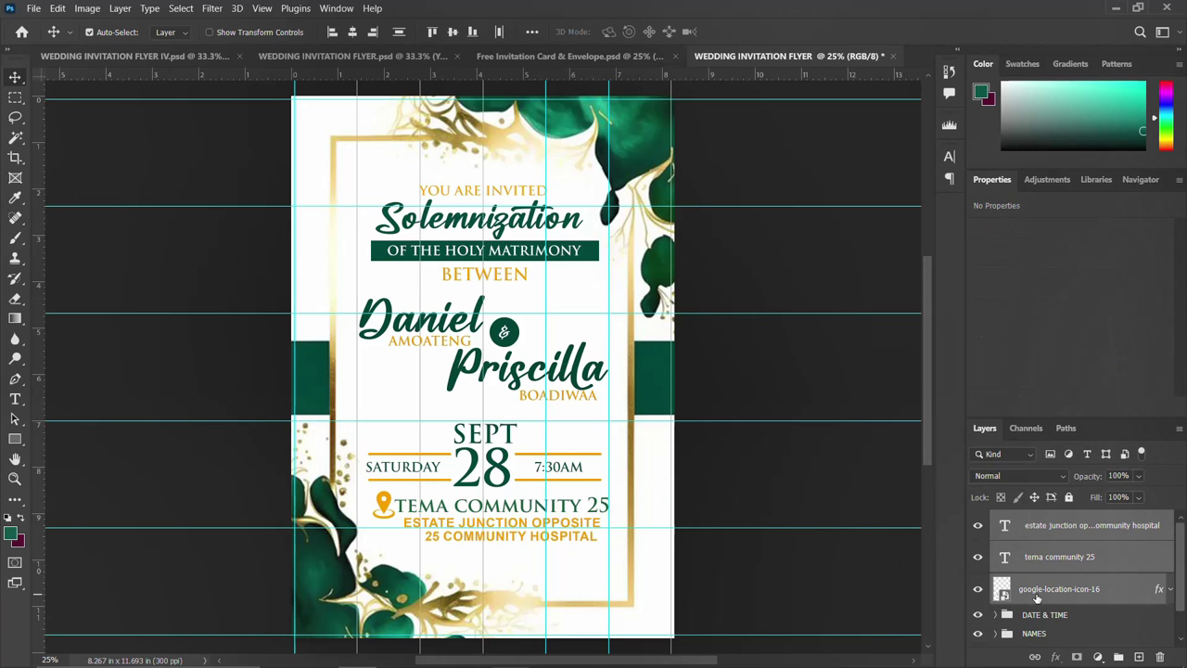
key(Down)
key(Down)
key(Down)
key(Down)
key(Down)
key(Down)
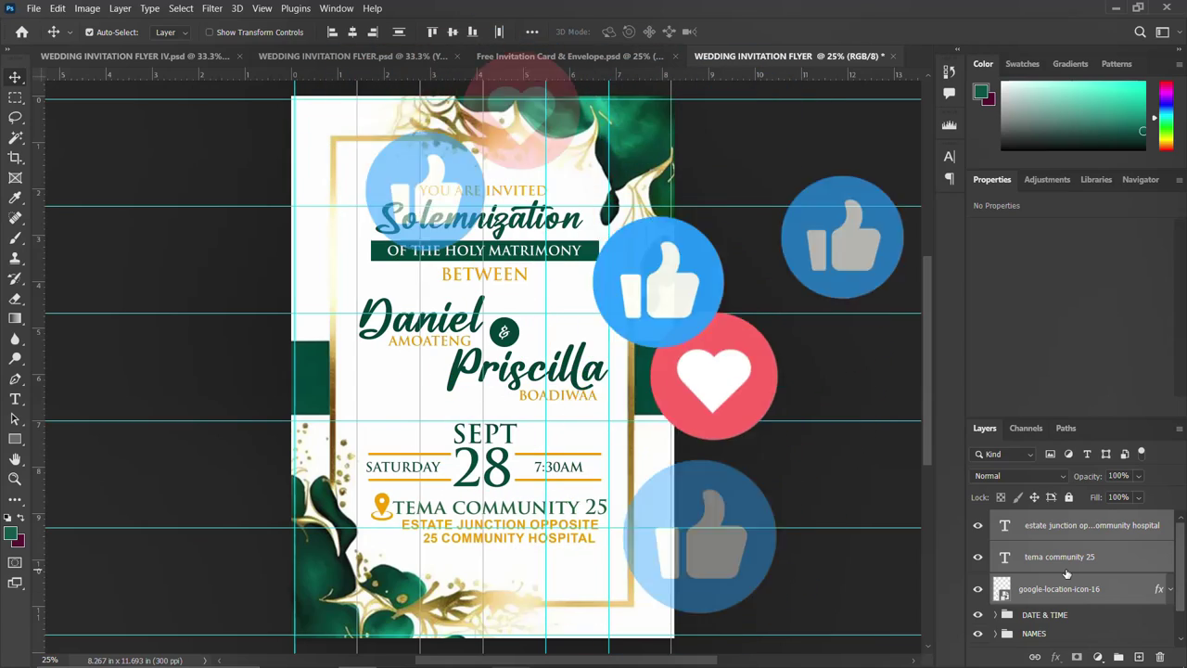
key(Left)
key(Left)
key(Left)
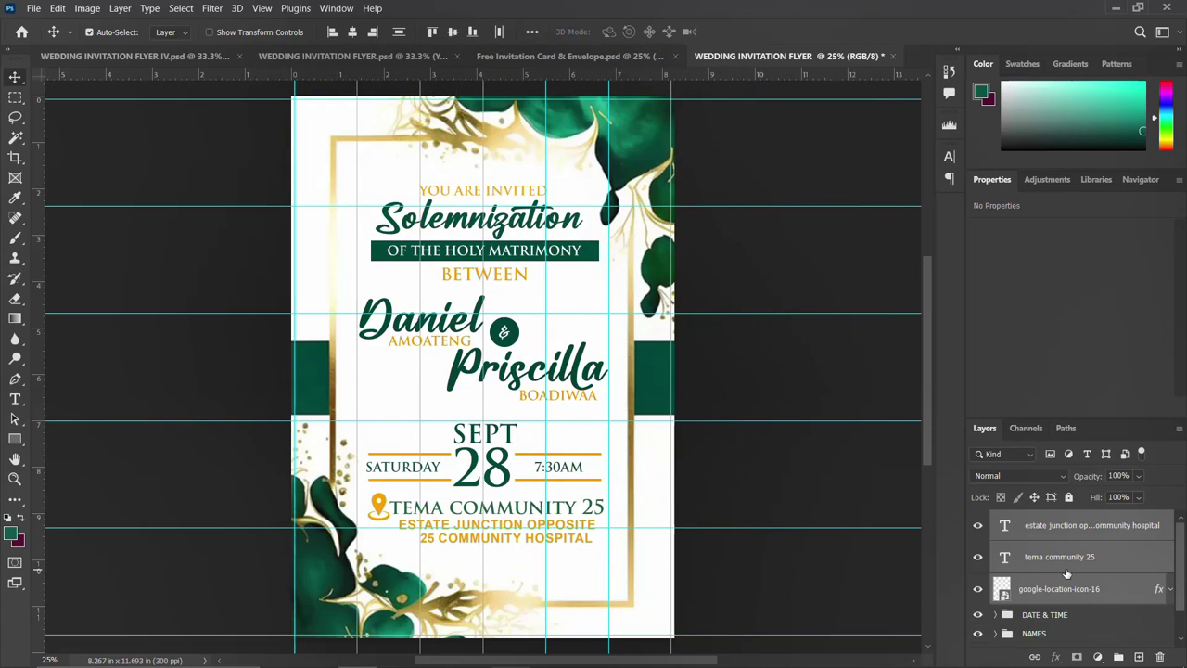
key(ctrl+g)
double_click(1032, 520)
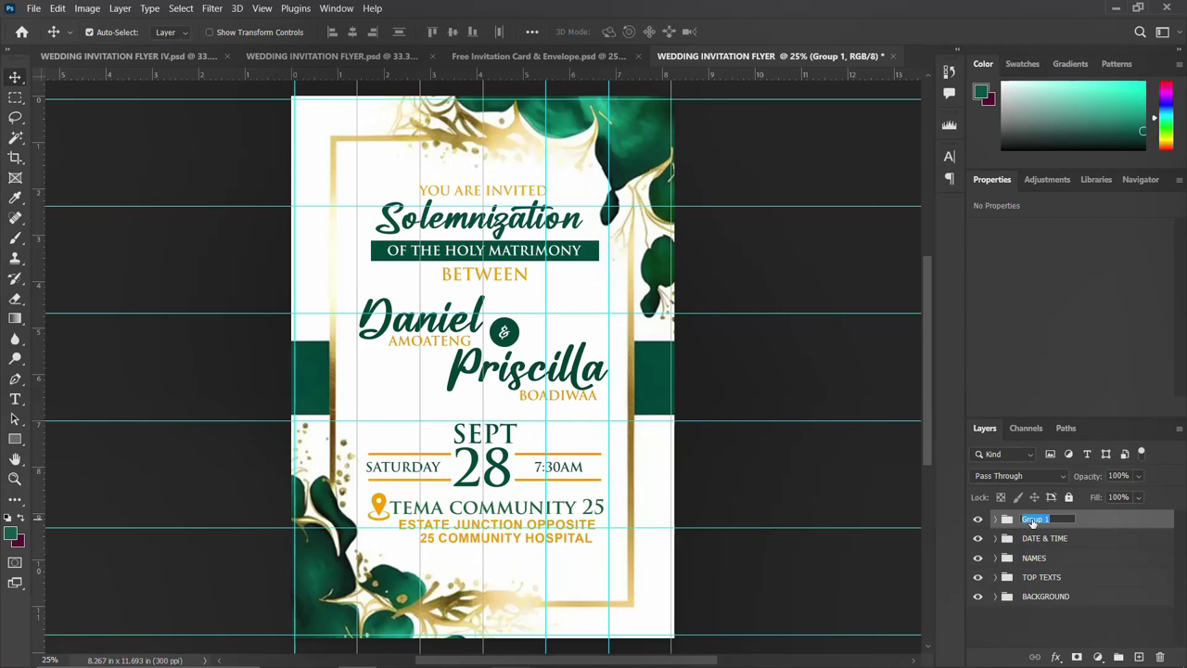
text(VE)
key(Return)
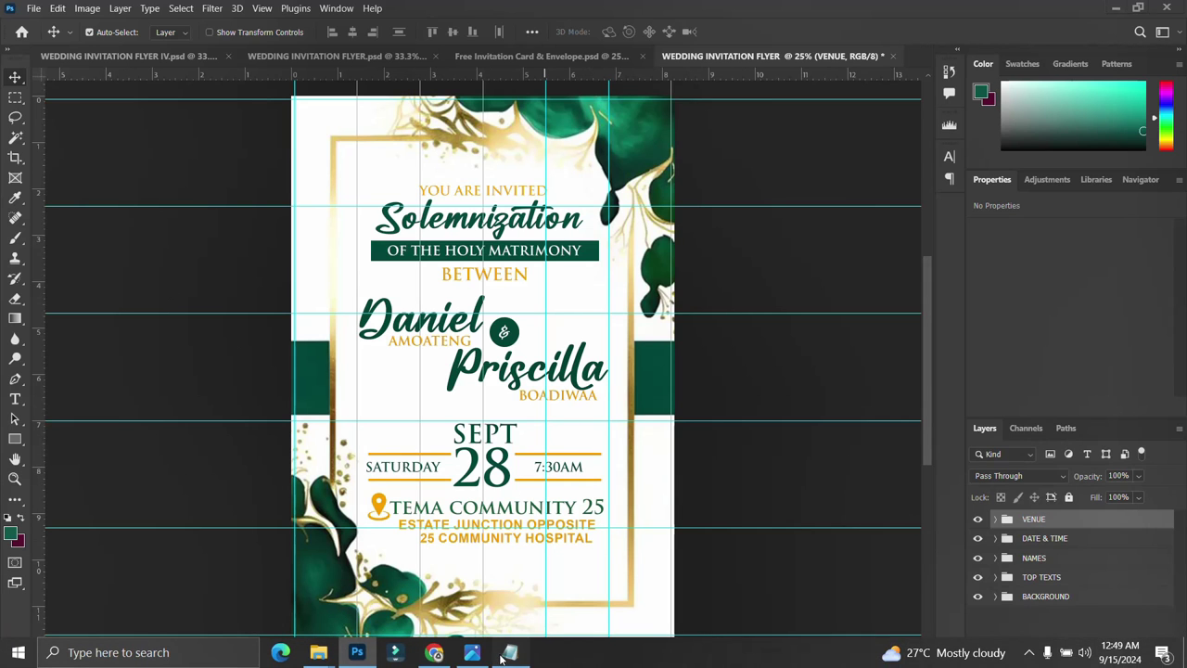
Paste 'rsvp' from the notes as a new text line below the venue address
click(508, 652)
drag(760, 471, 692, 469)
key(ctrl+c)
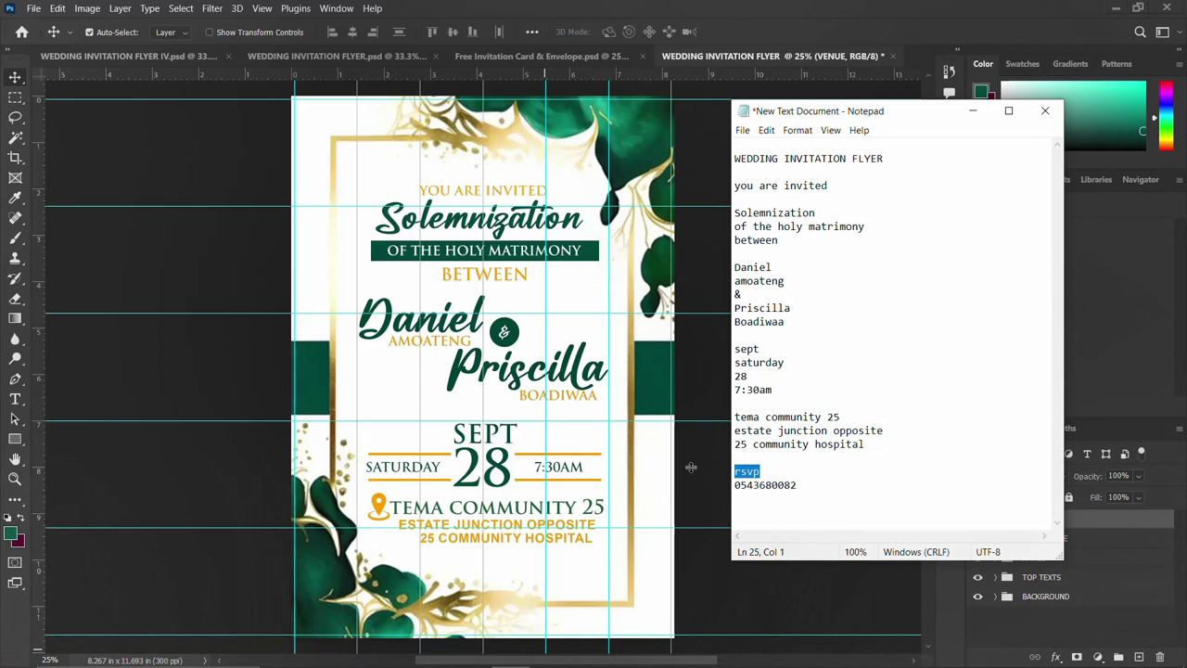
click(469, 547)
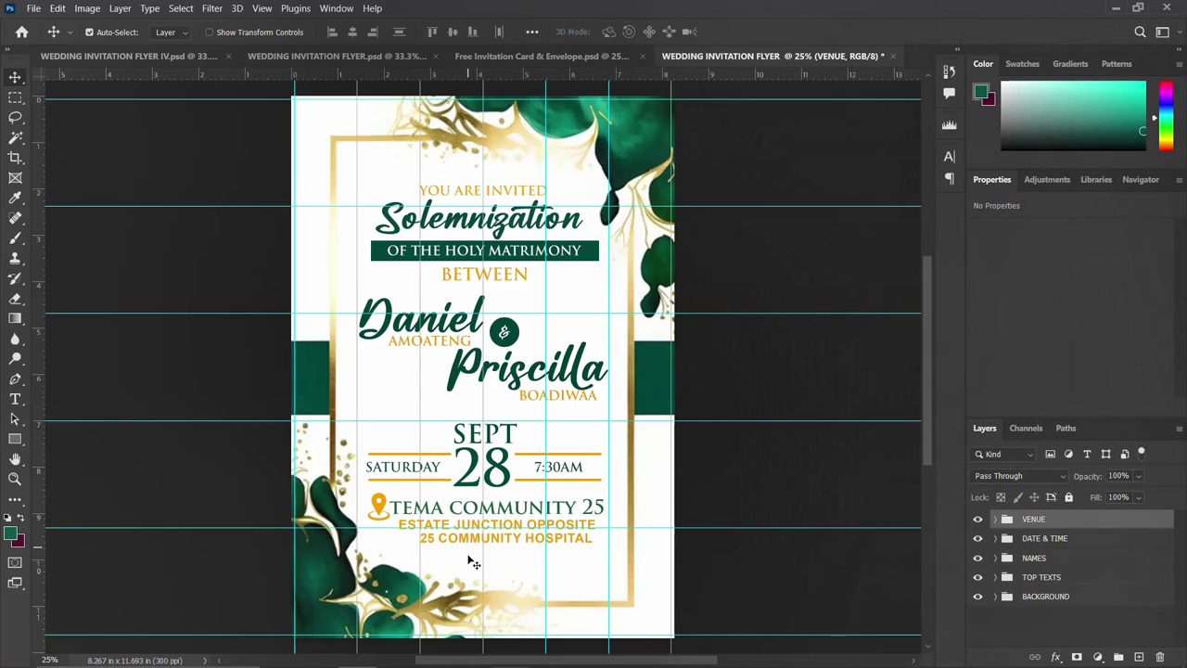
key(t)
click(458, 558)
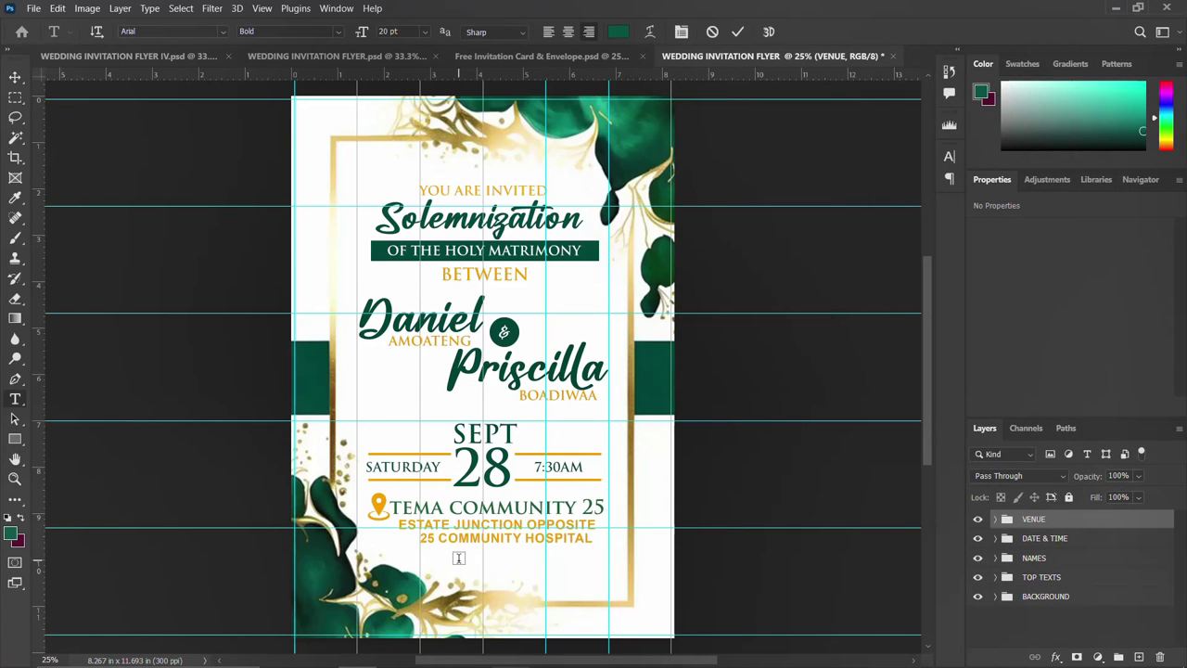
key(ctrl+v)
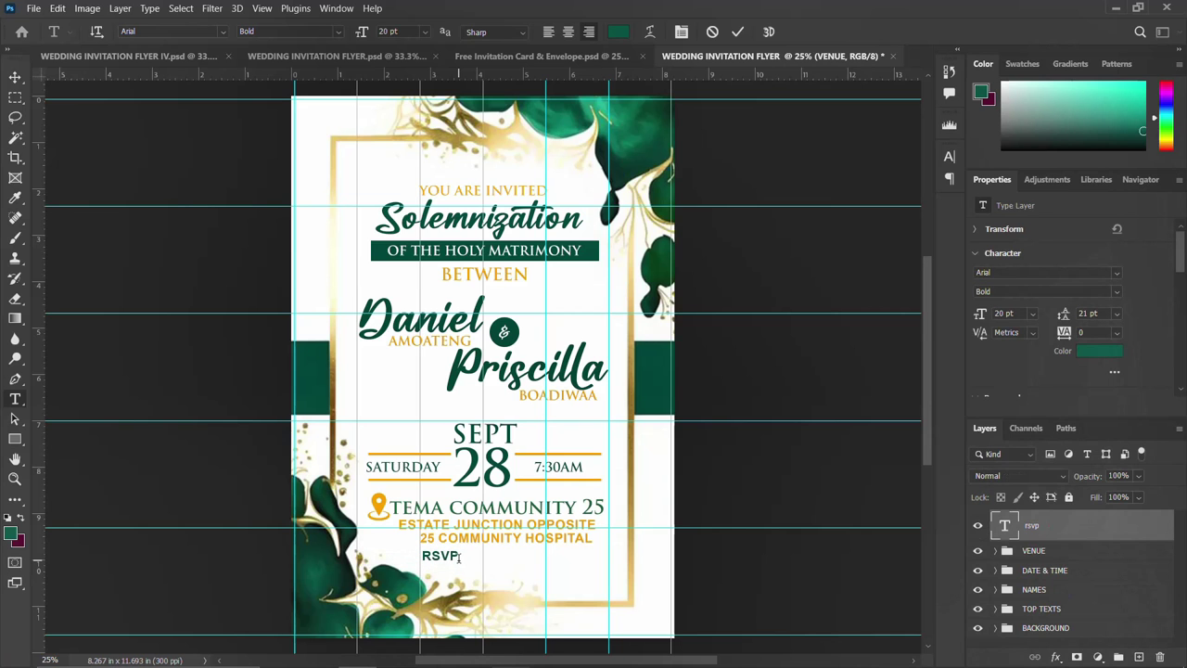
click(888, 218)
Set the RSVP text to Trajan Pro at 30 pt
click(950, 157)
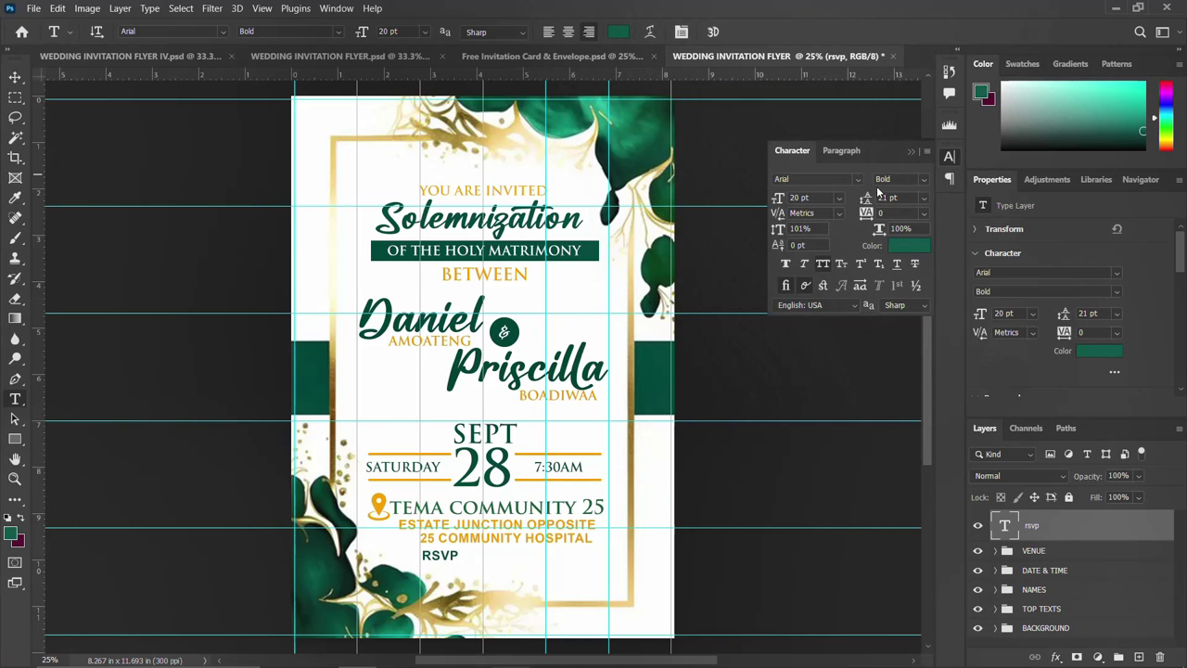
click(859, 179)
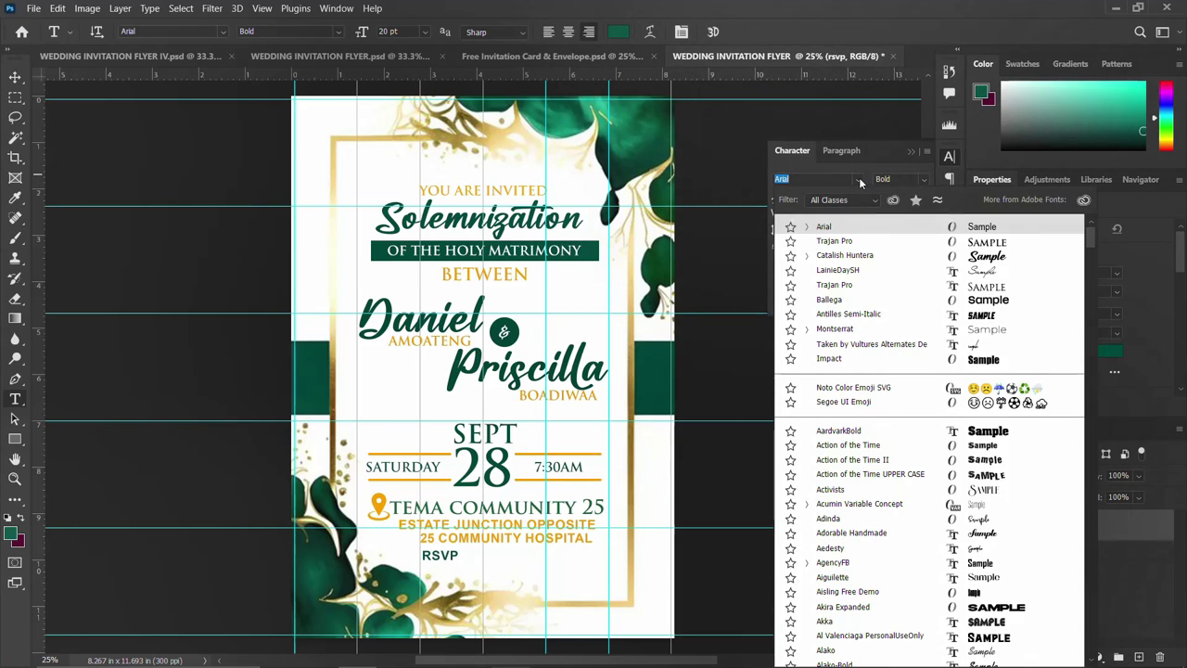
click(835, 241)
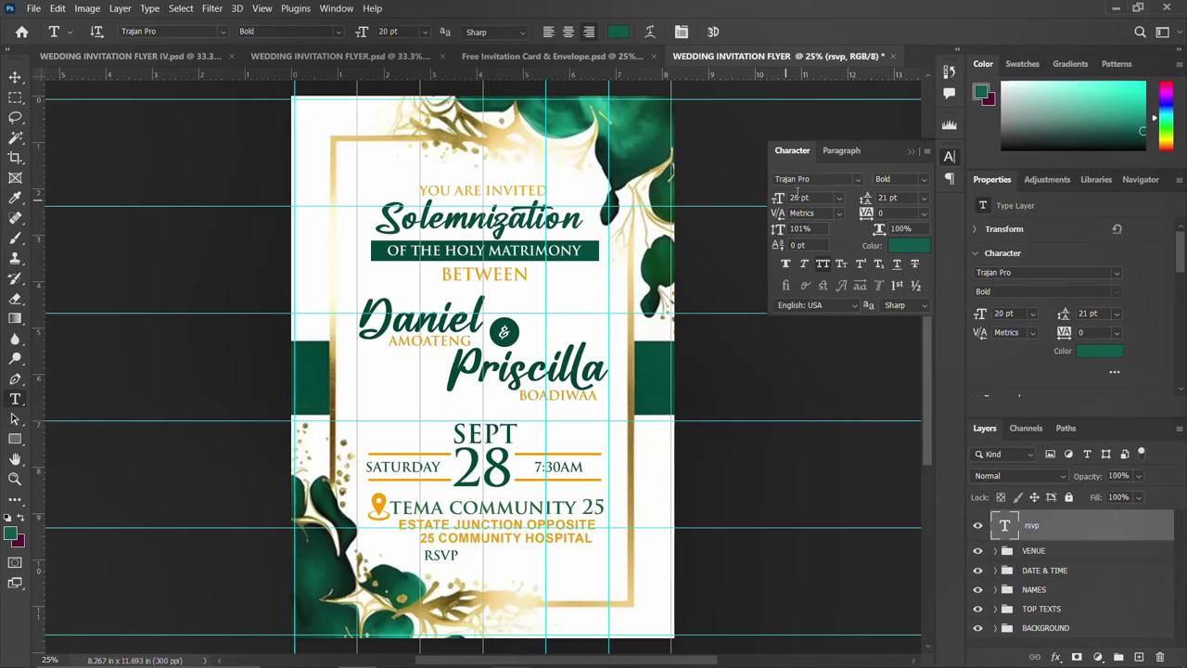
double_click(799, 198)
text(30)
key(Return)
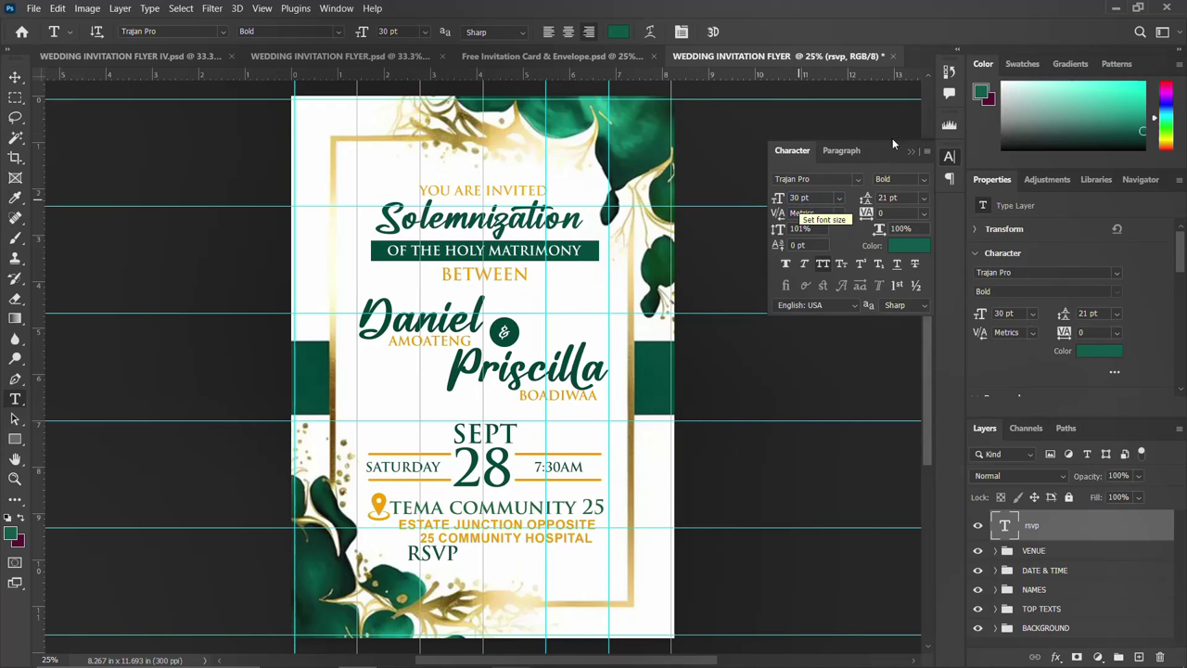
click(950, 155)
Position the RSVP heading under the address and copy the phone number from the notes
key(v)
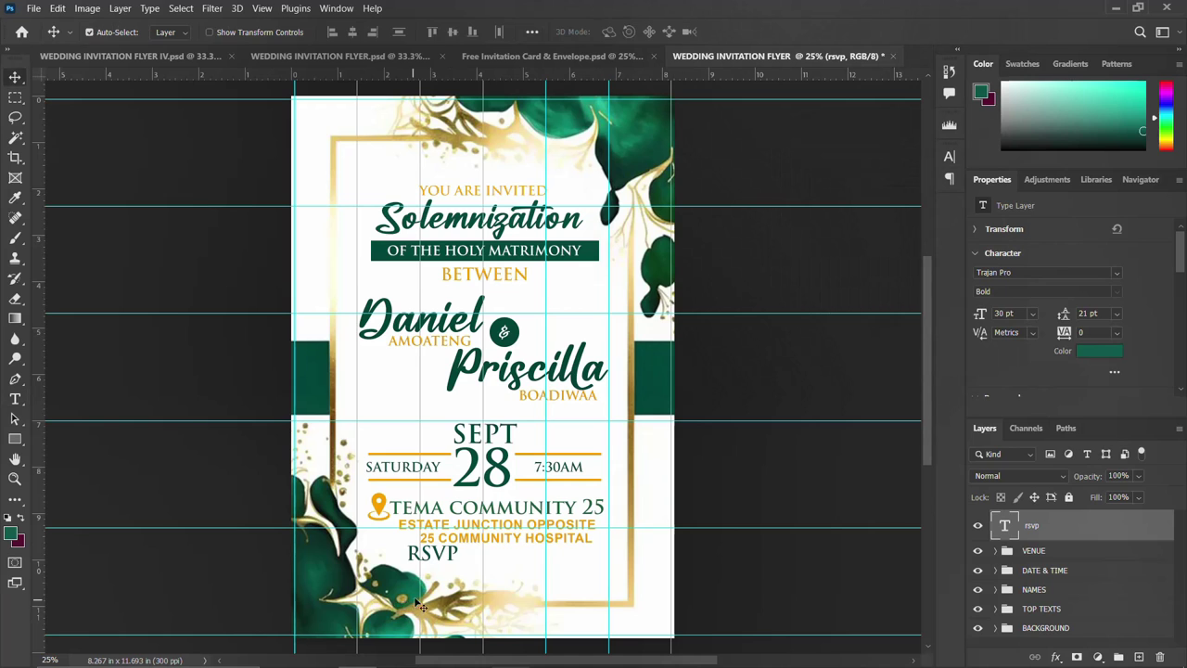
mouse_move(439, 555)
mouse_down()
mouse_move(486, 563)
mouse_move(492, 581)
mouse_up()
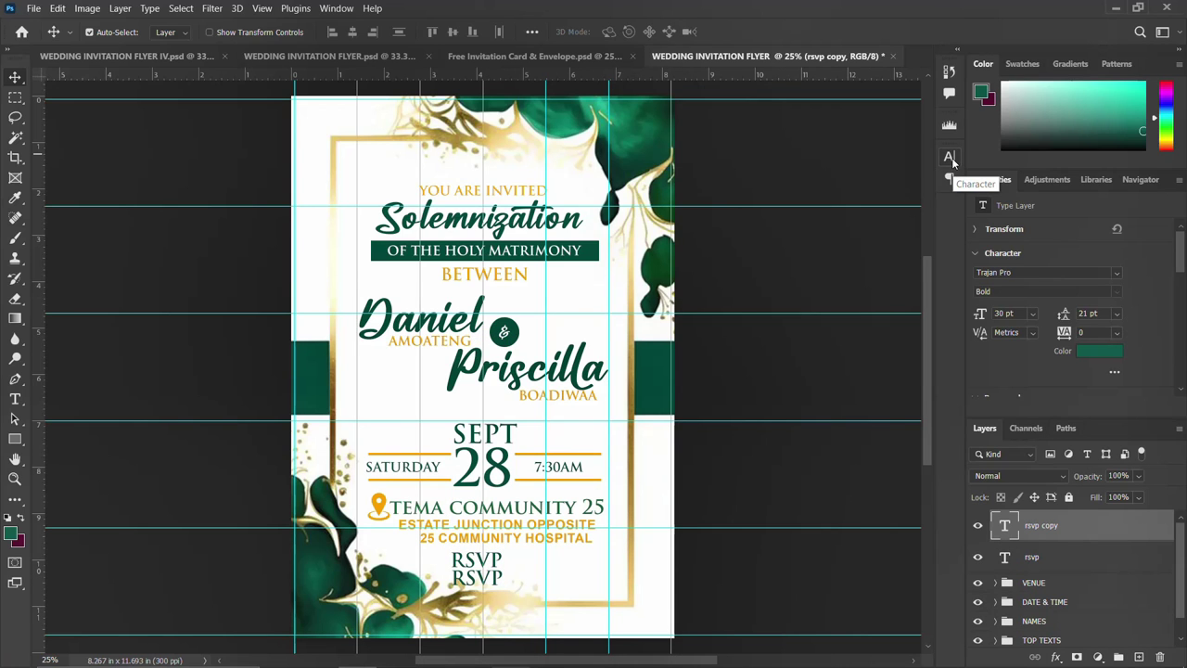
mouse_move(594, 663)
click(517, 660)
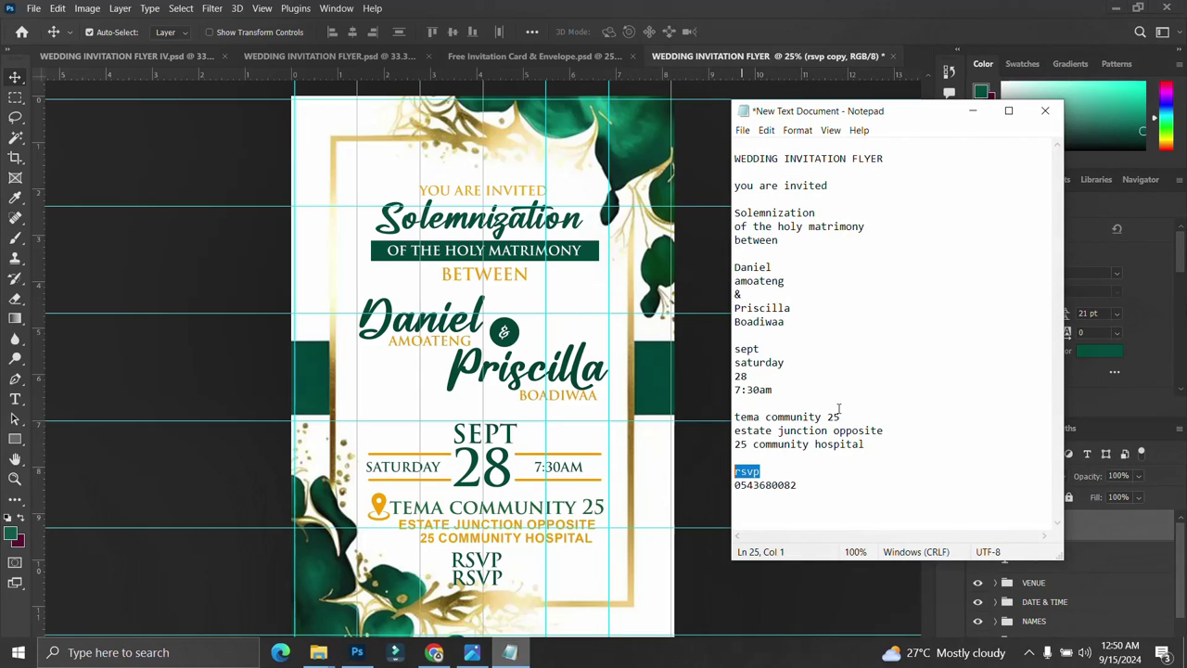
drag(797, 485, 718, 477)
double_click(766, 484)
key(ctrl+c)
click(488, 575)
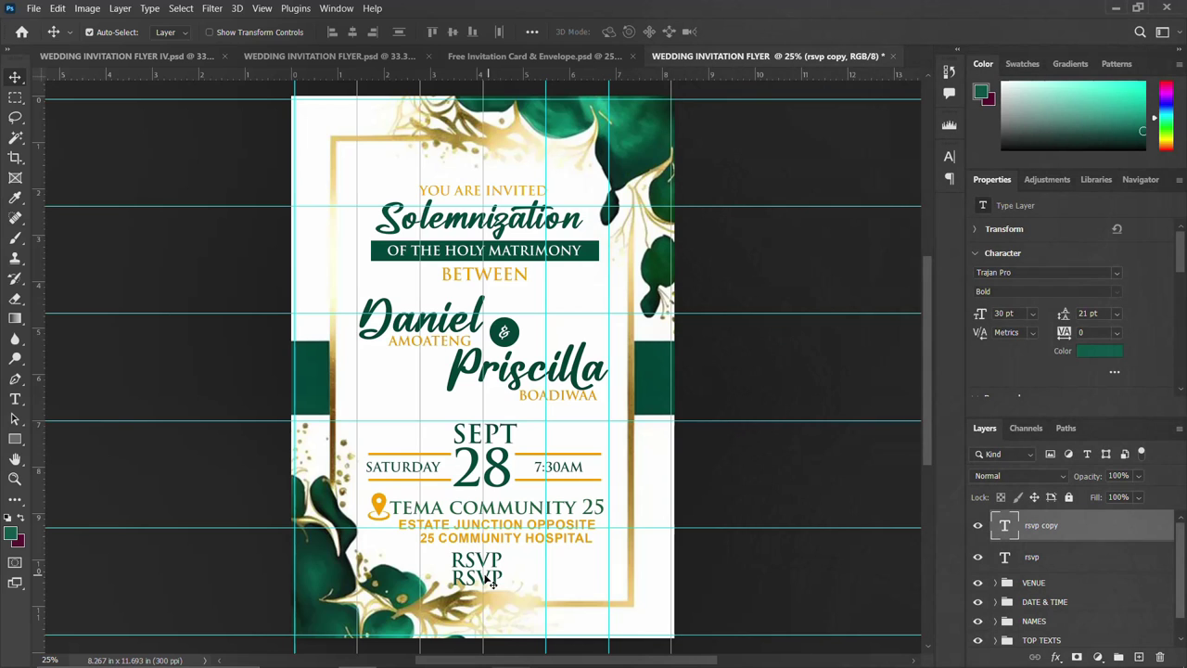
Replace the duplicate RSVP text with the phone number and centre it beneath RSVP
double_click(471, 579)
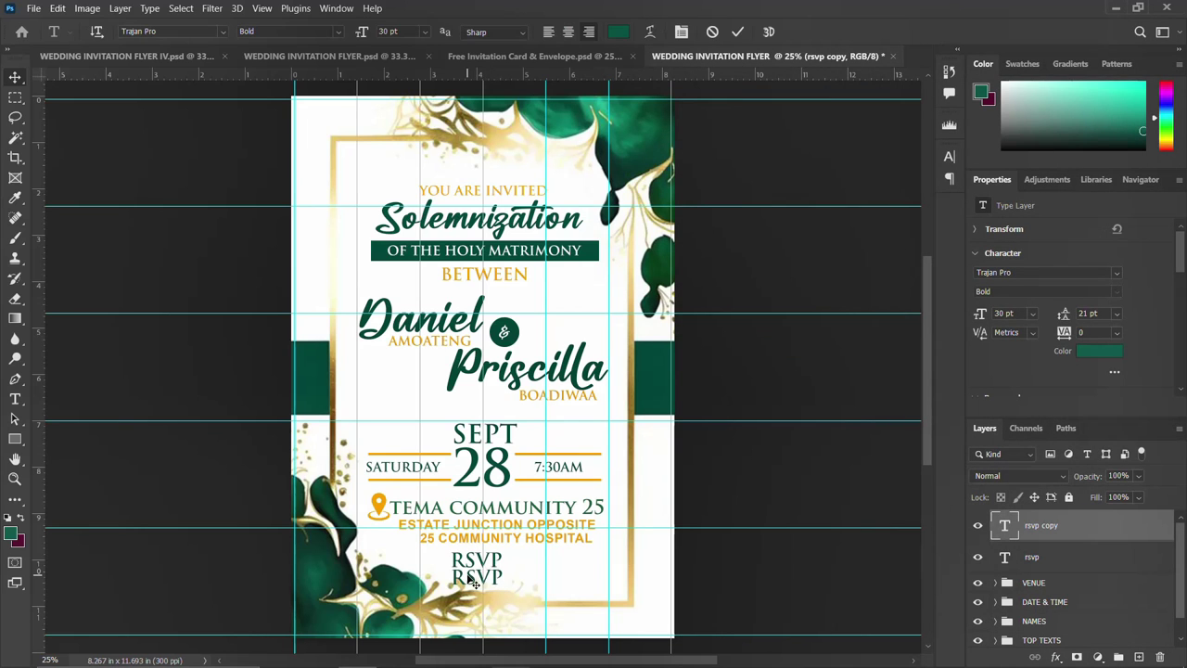
key(End)
key(ctrl+a)
key(ctrl+v)
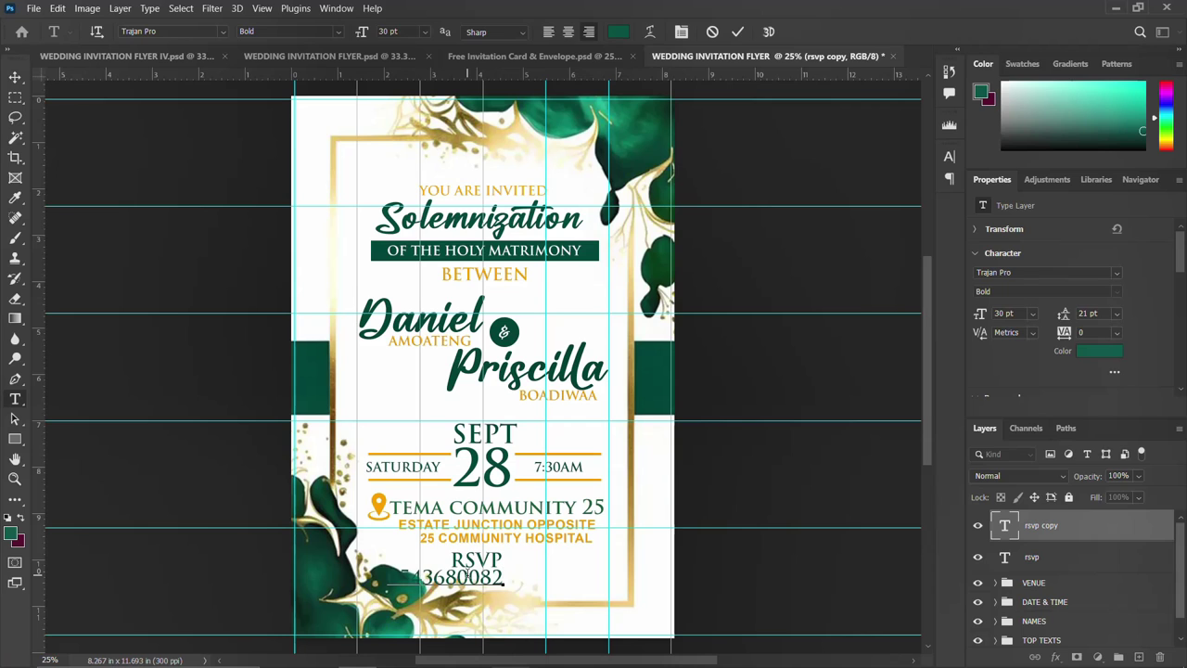
key(ctrl+Return)
drag(470, 577, 513, 577)
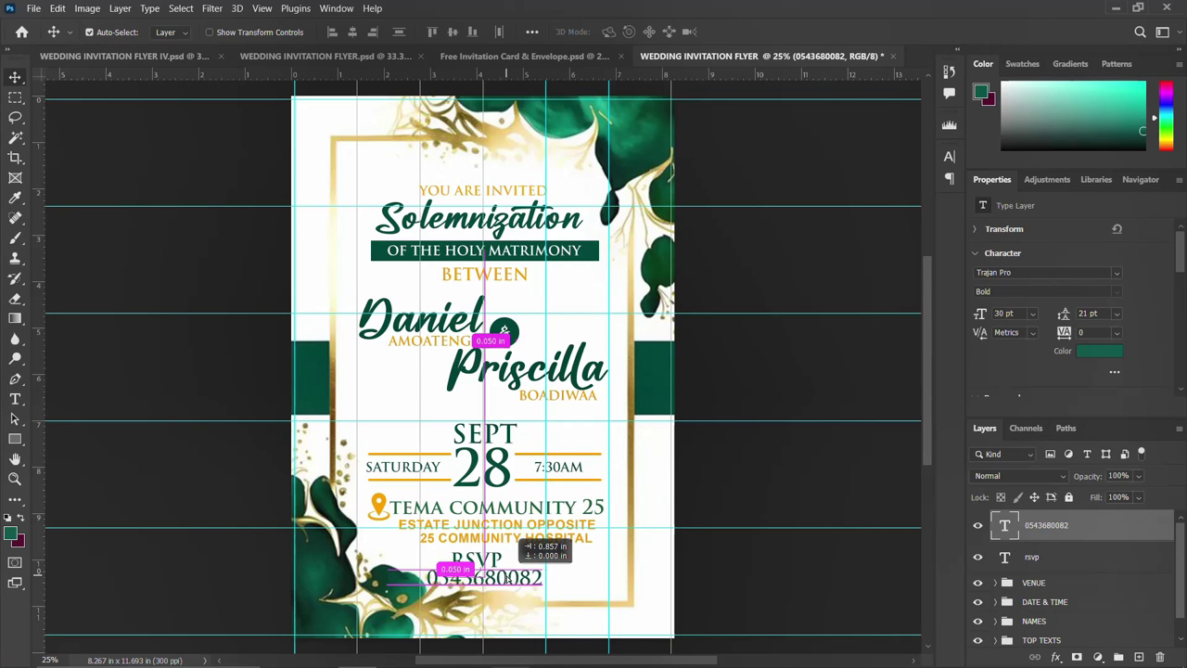
drag(513, 577, 506, 577)
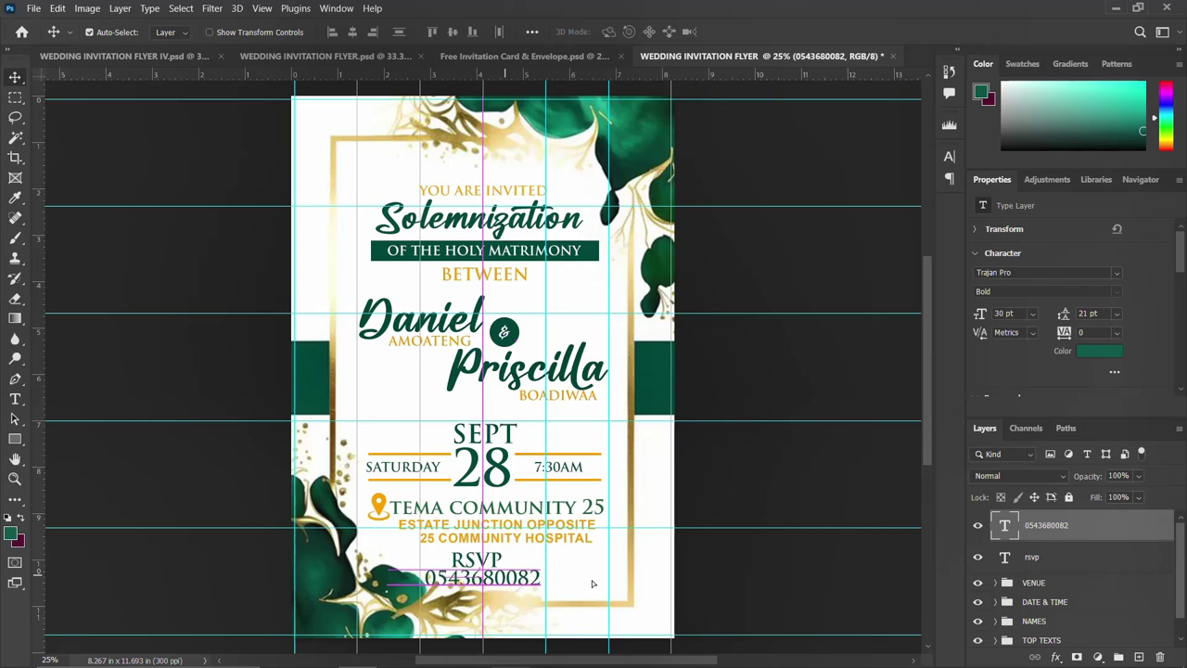
Colour the phone number gold (ffa800)
click(948, 156)
click(907, 245)
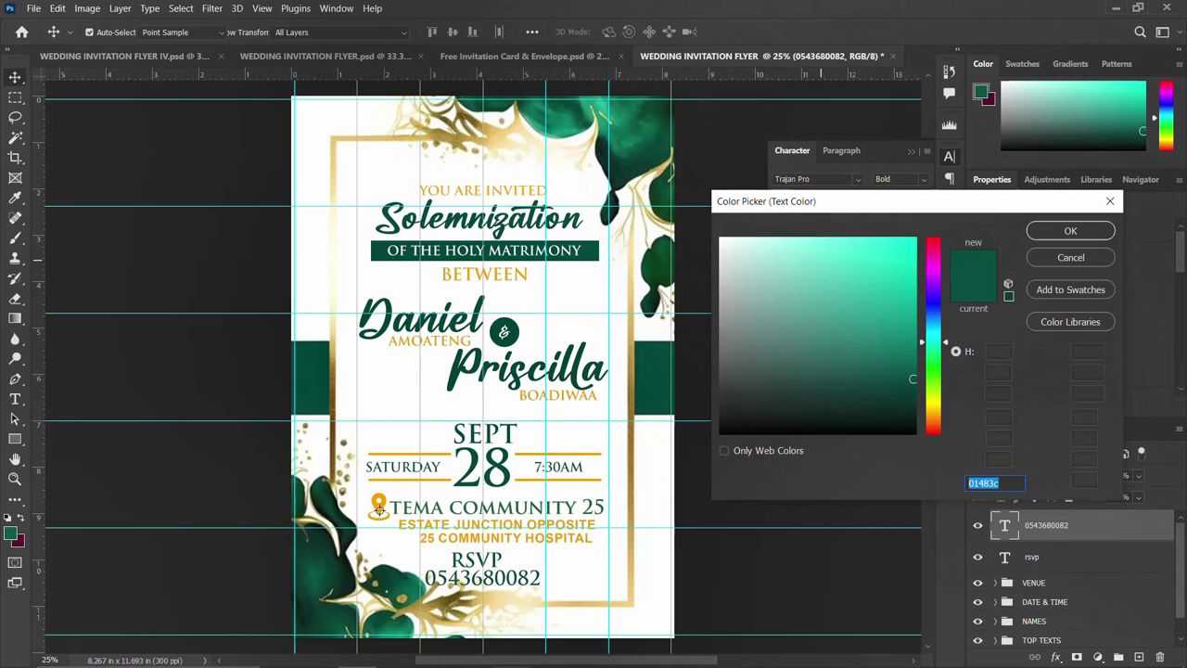
text(ffa800)
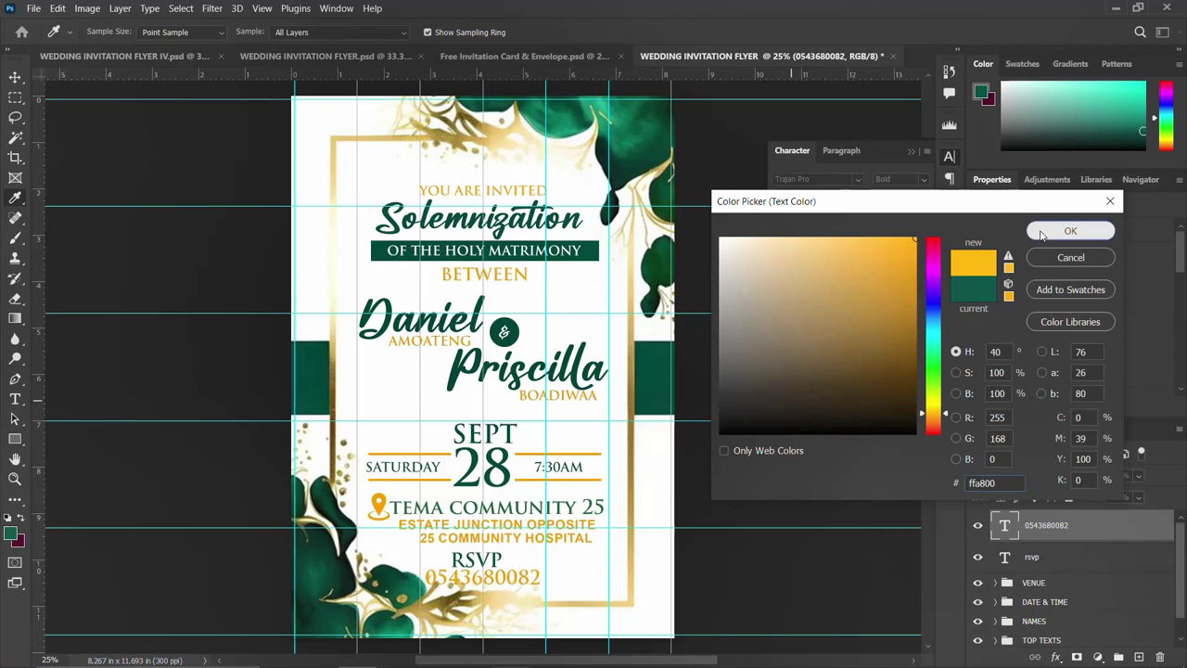
click(1071, 230)
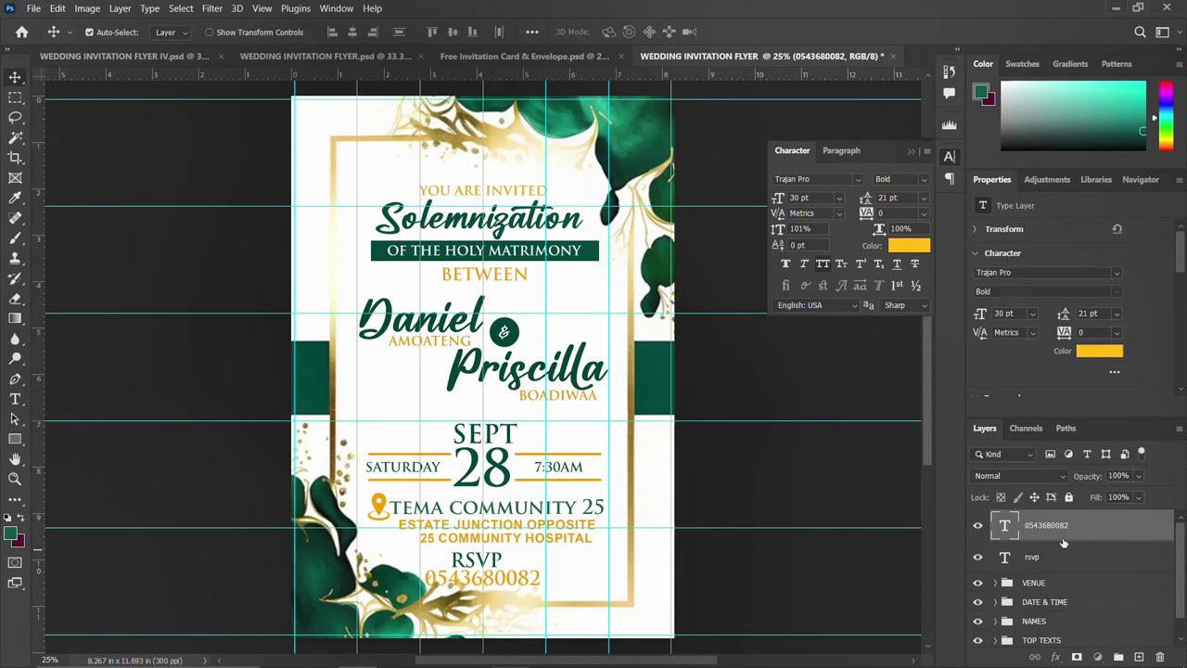
Group the phone number with the RSVP heading in a group named RSVP
shift+click(1064, 547)
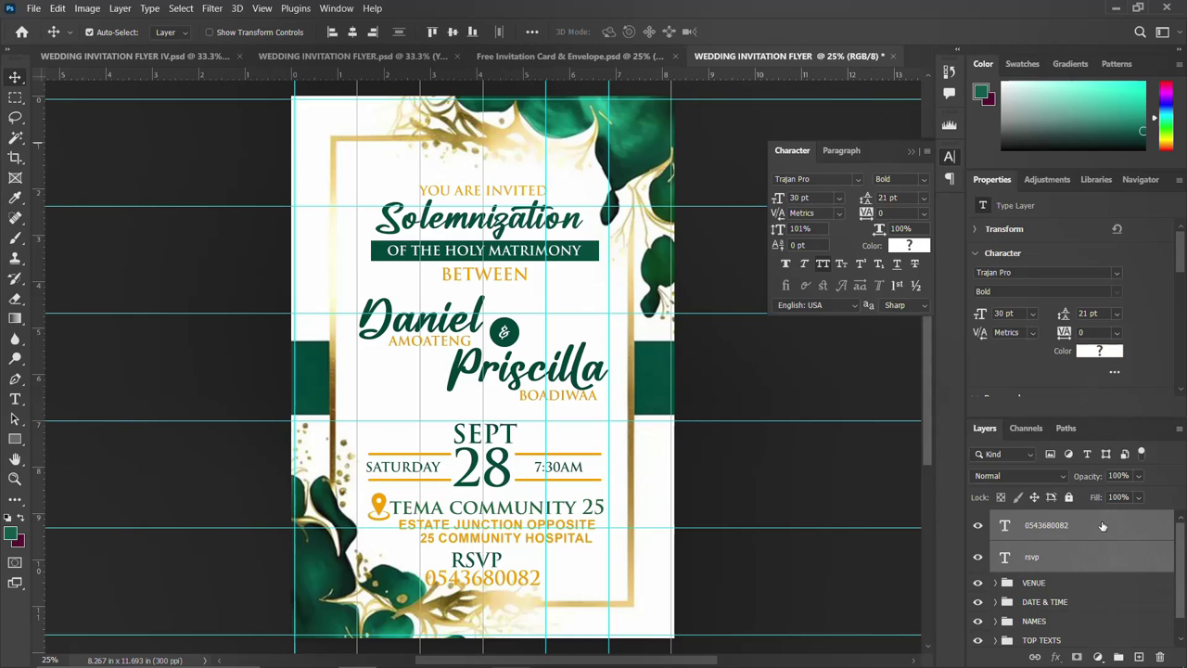
key(ctrl+g)
double_click(1035, 520)
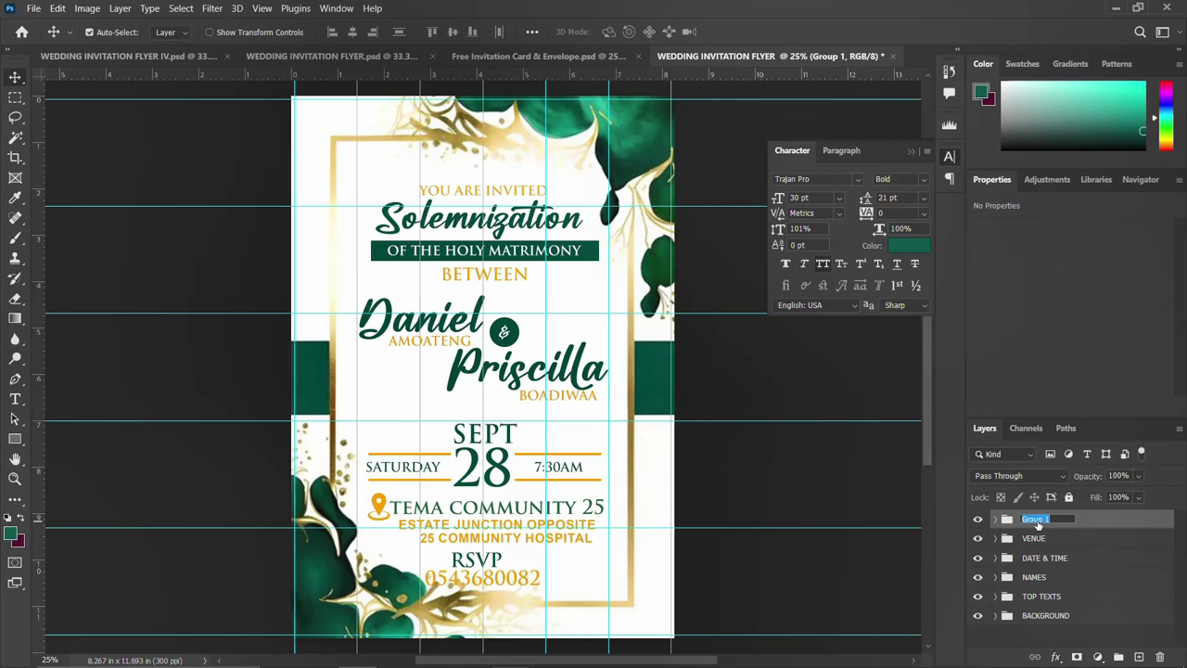
text(RS)
key(Return)
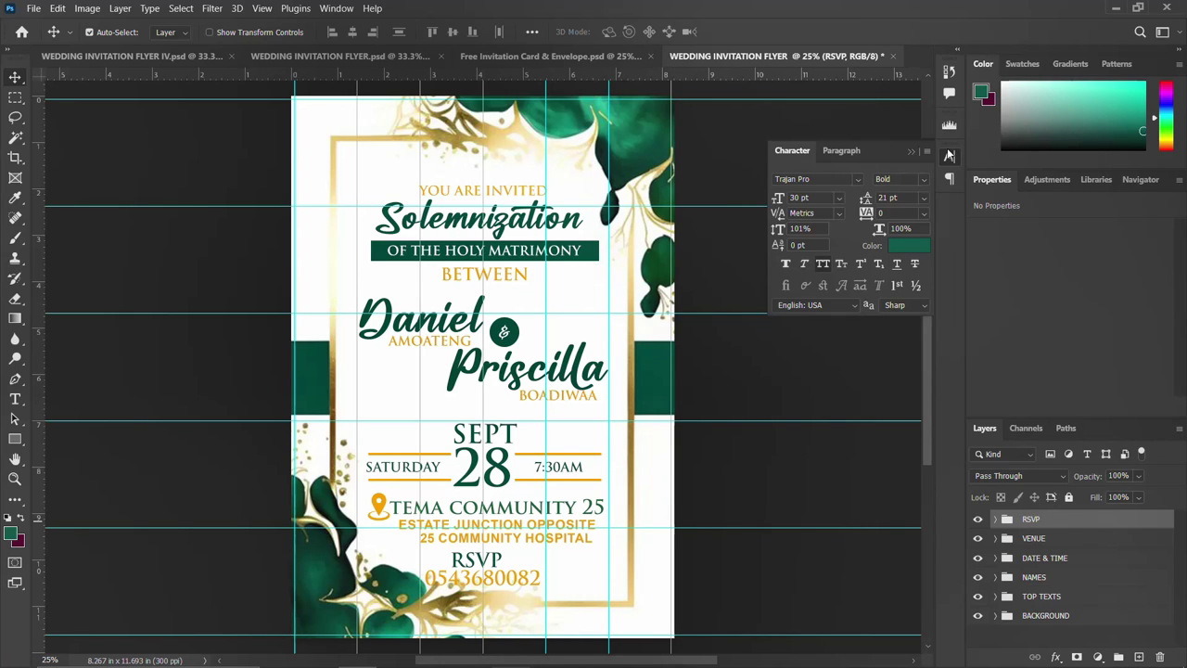
click(949, 155)
mouse_move(419, 664)
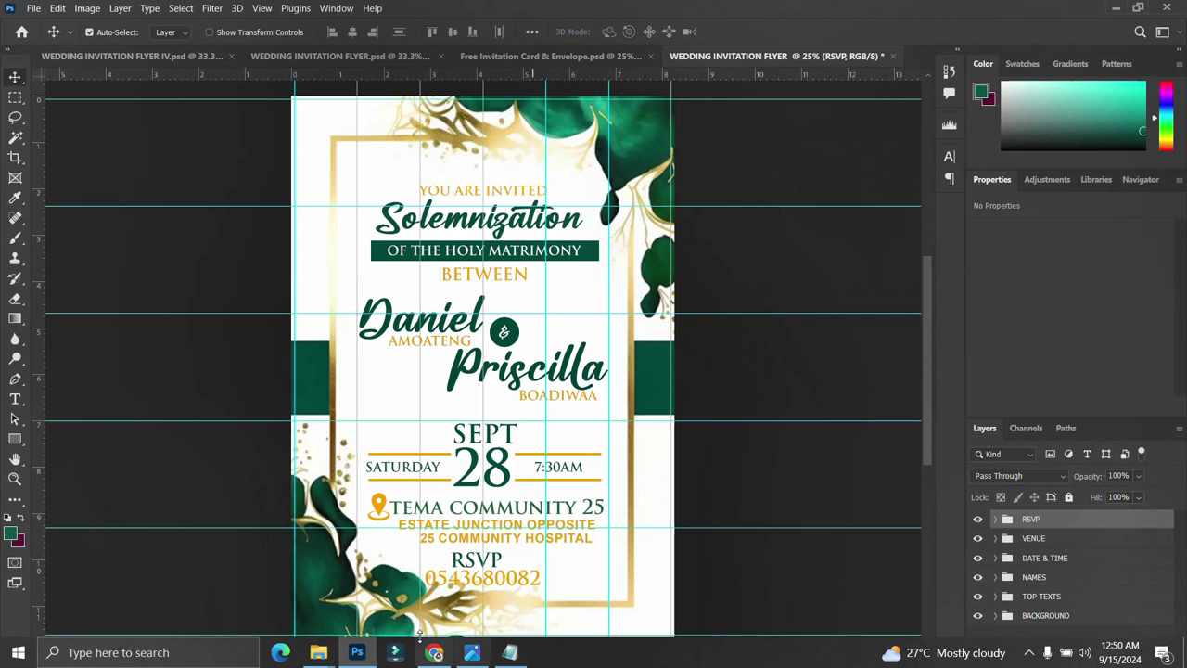
Drag the hands-with-ring photo from the WEDDING INVITATION FLYER folder onto the flyer's background layer
mouse_move(318, 652)
click(486, 596)
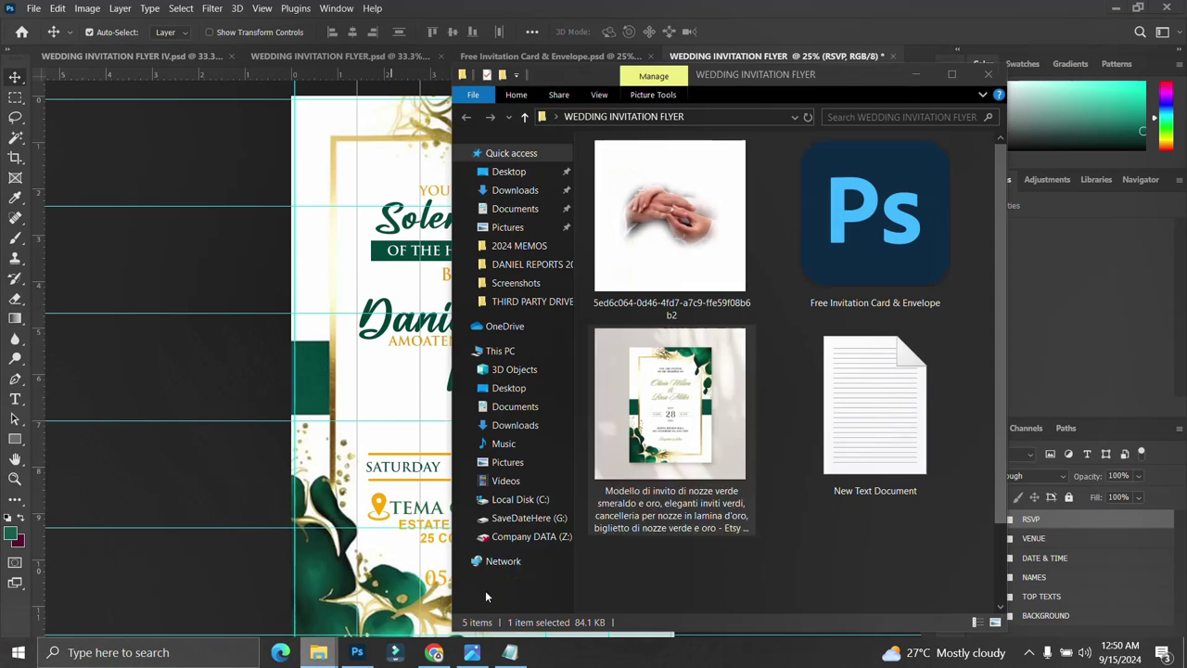
click(679, 236)
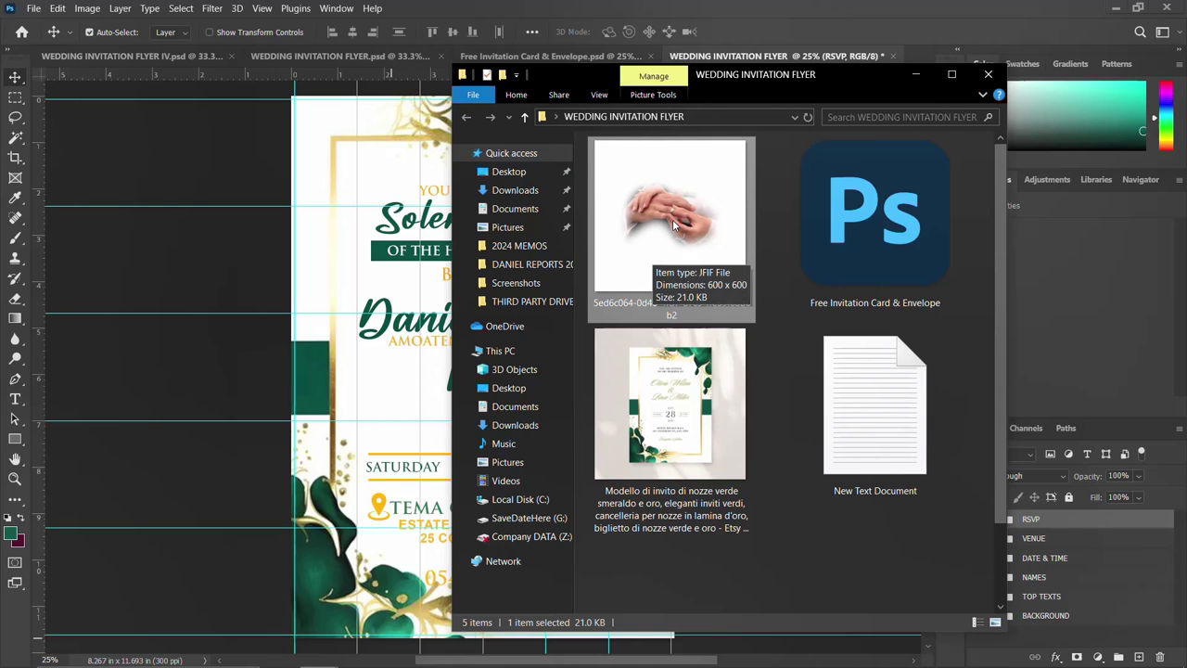
click(434, 283)
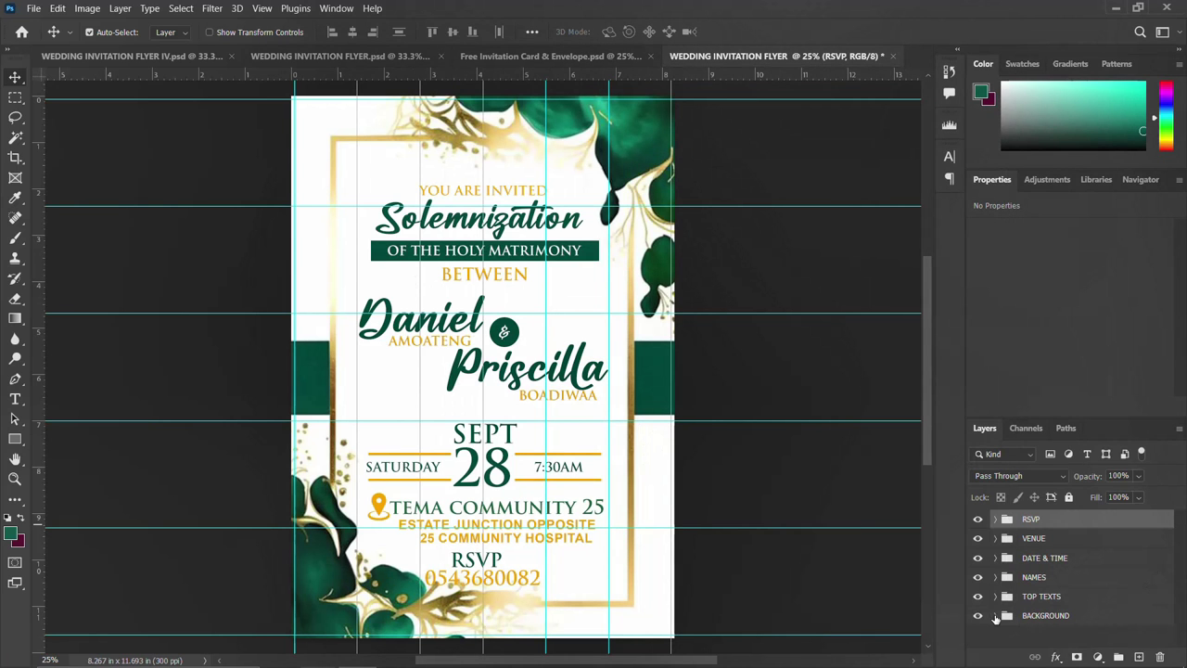
click(995, 615)
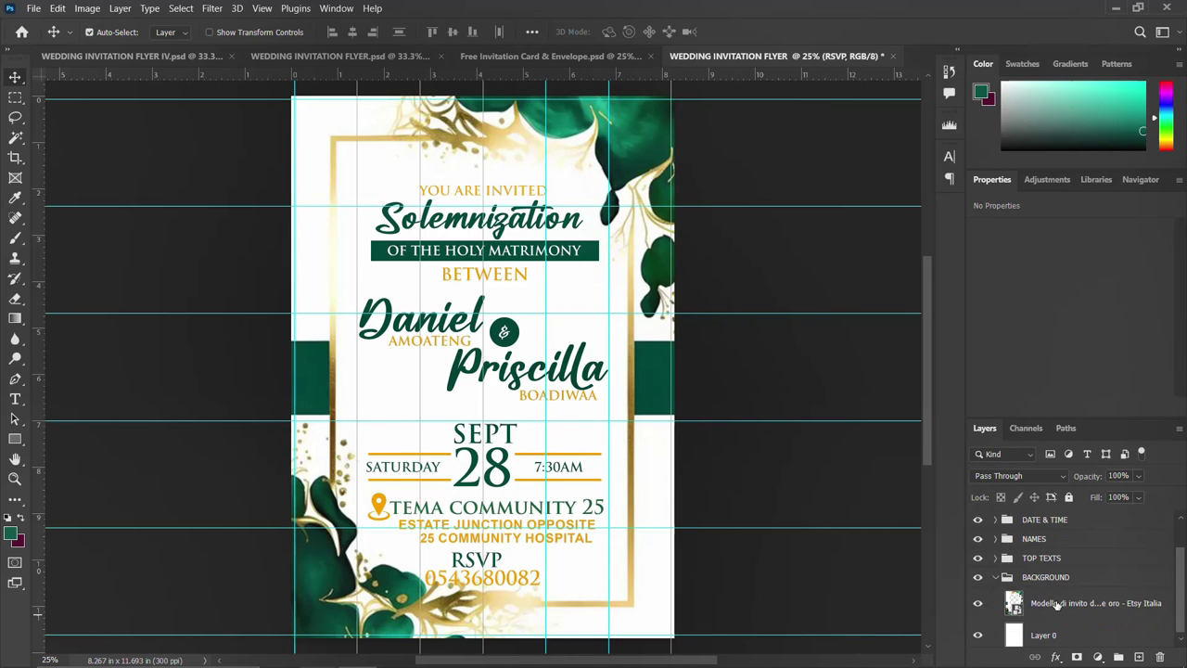
click(557, 422)
mouse_move(318, 652)
click(511, 572)
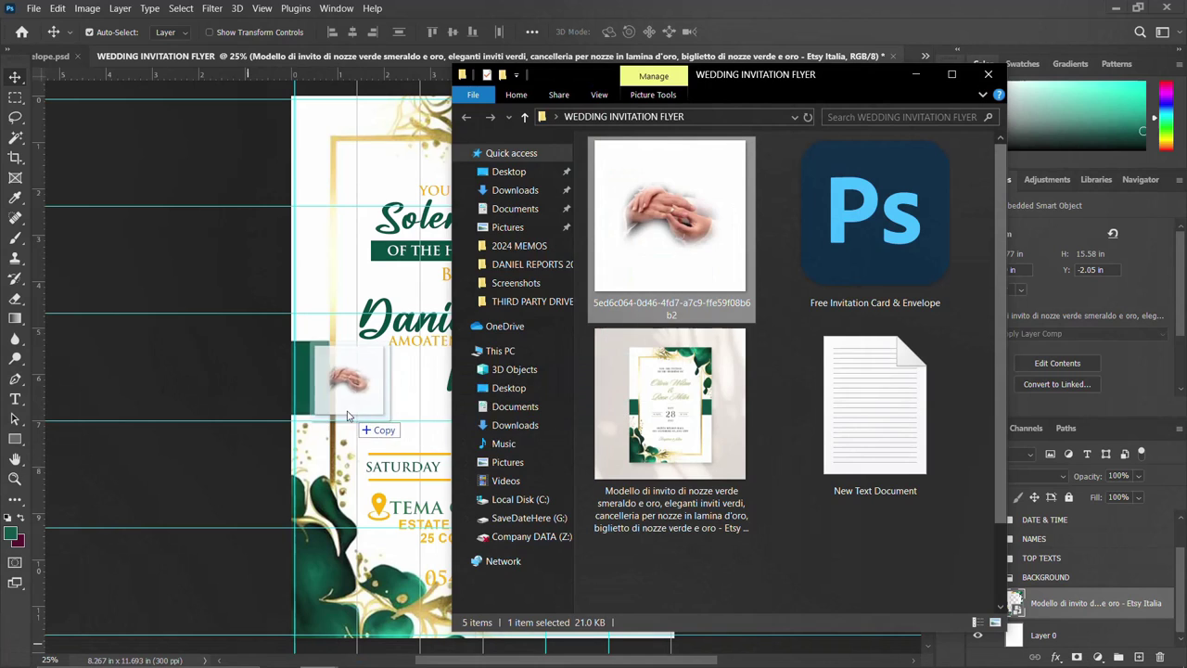
drag(619, 414, 345, 410)
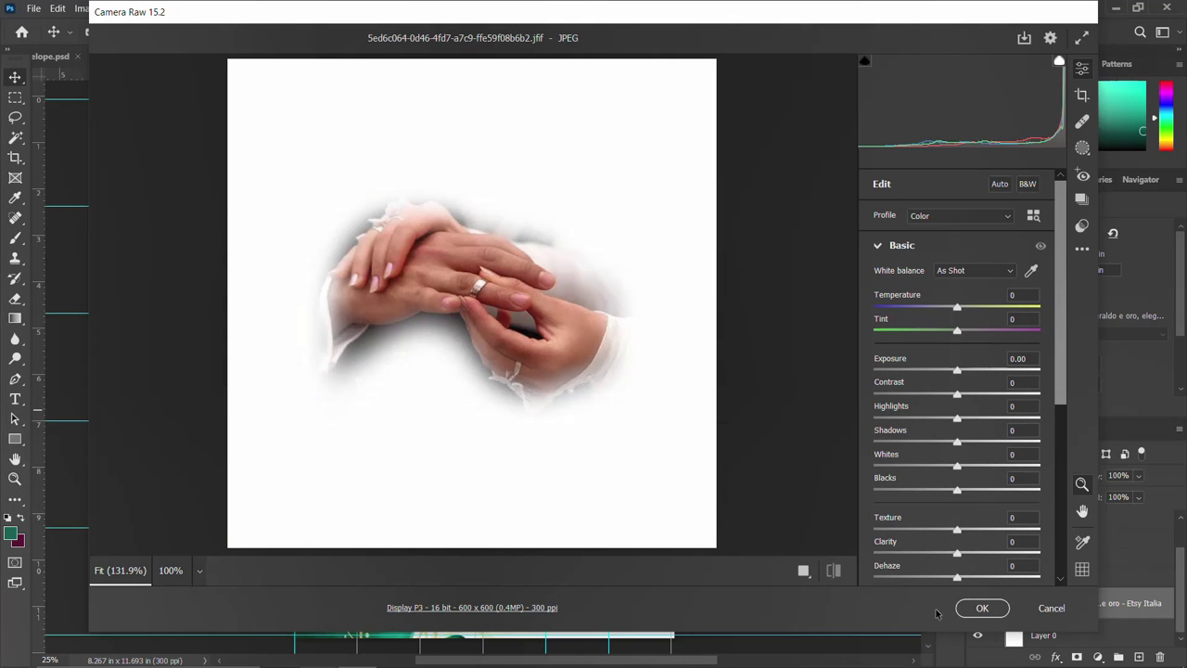
Accept Camera Raw defaults and enlarge the hands photo to about 340% across the flyer centre
click(982, 607)
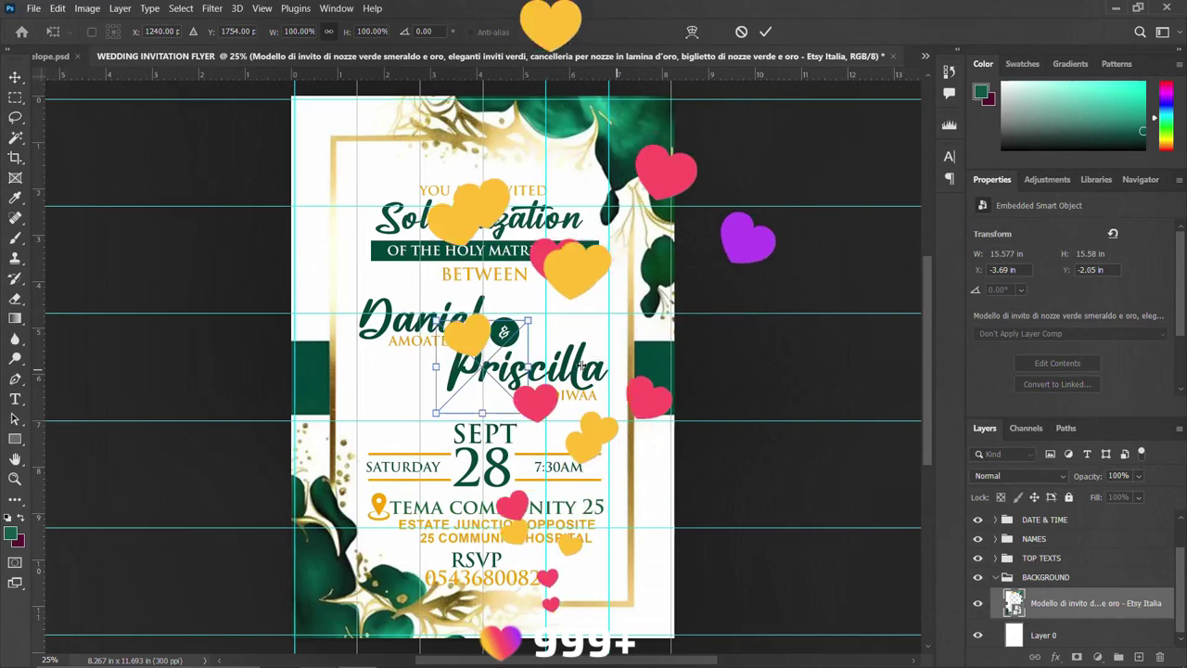
drag(528, 413, 689, 477)
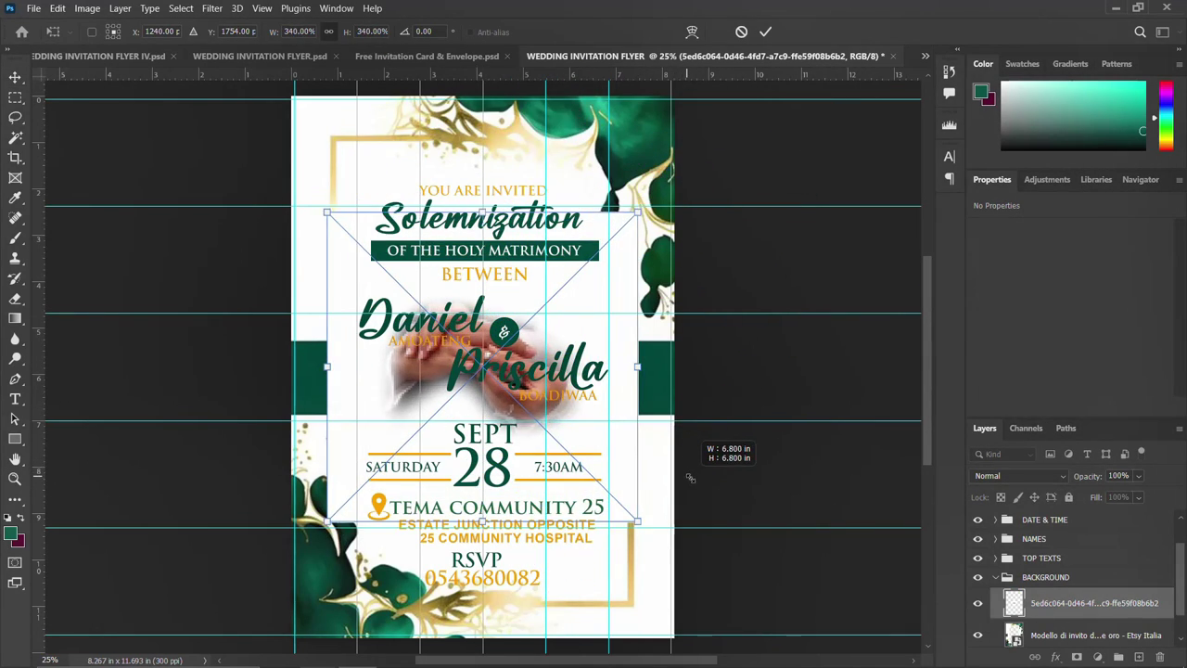
key(Return)
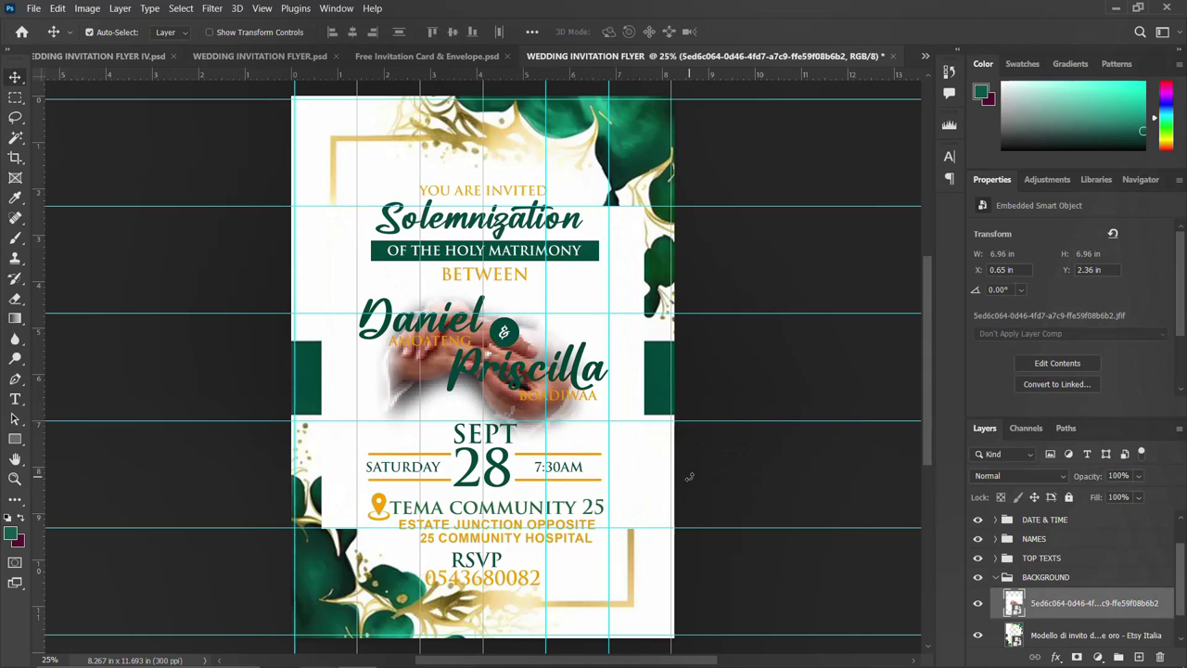
Mask the hands photo and paint out its edges with a soft round brush around 1100 px
click(1077, 657)
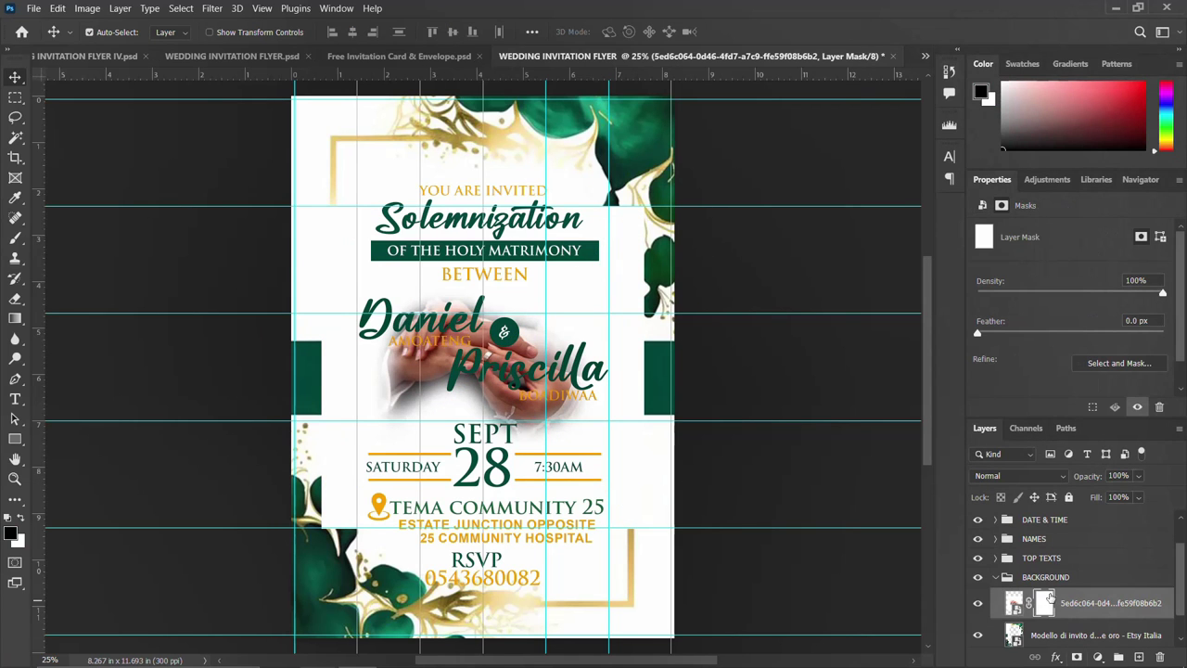
key(b)
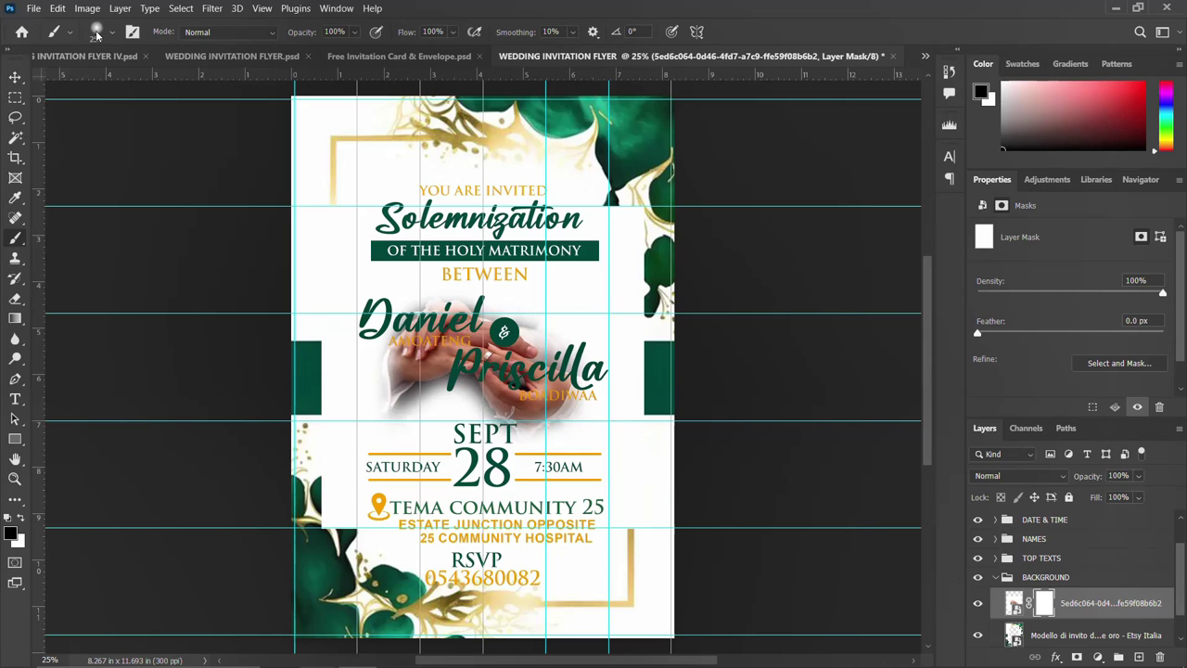
click(96, 32)
click(34, 175)
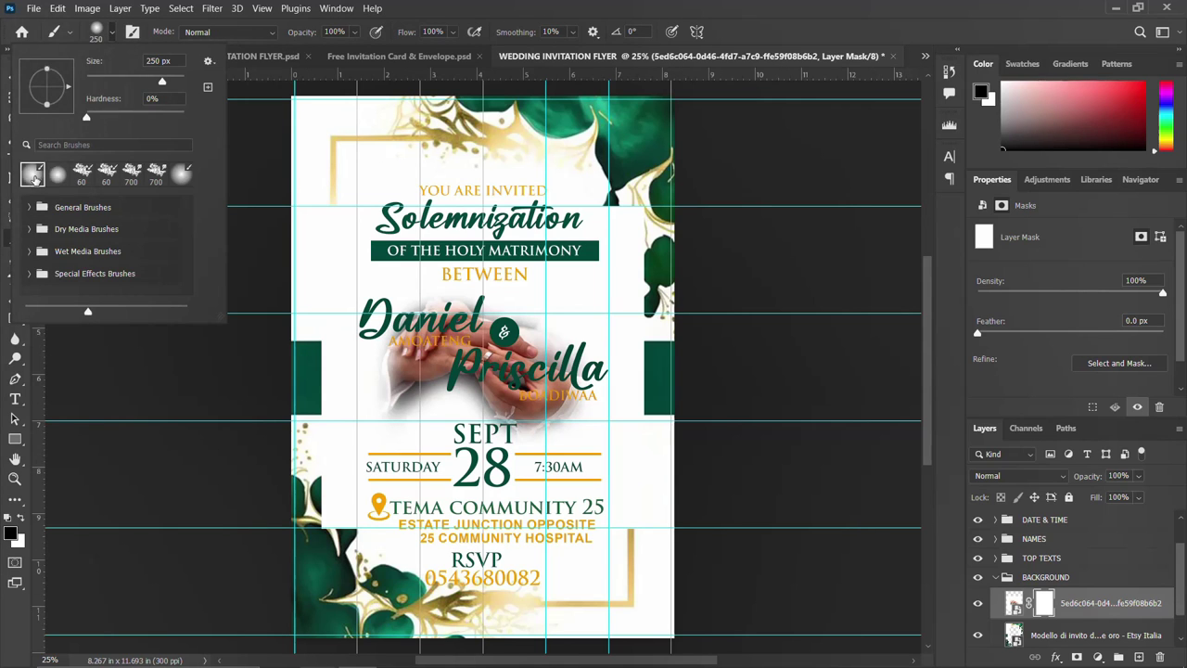
click(97, 33)
click(56, 35)
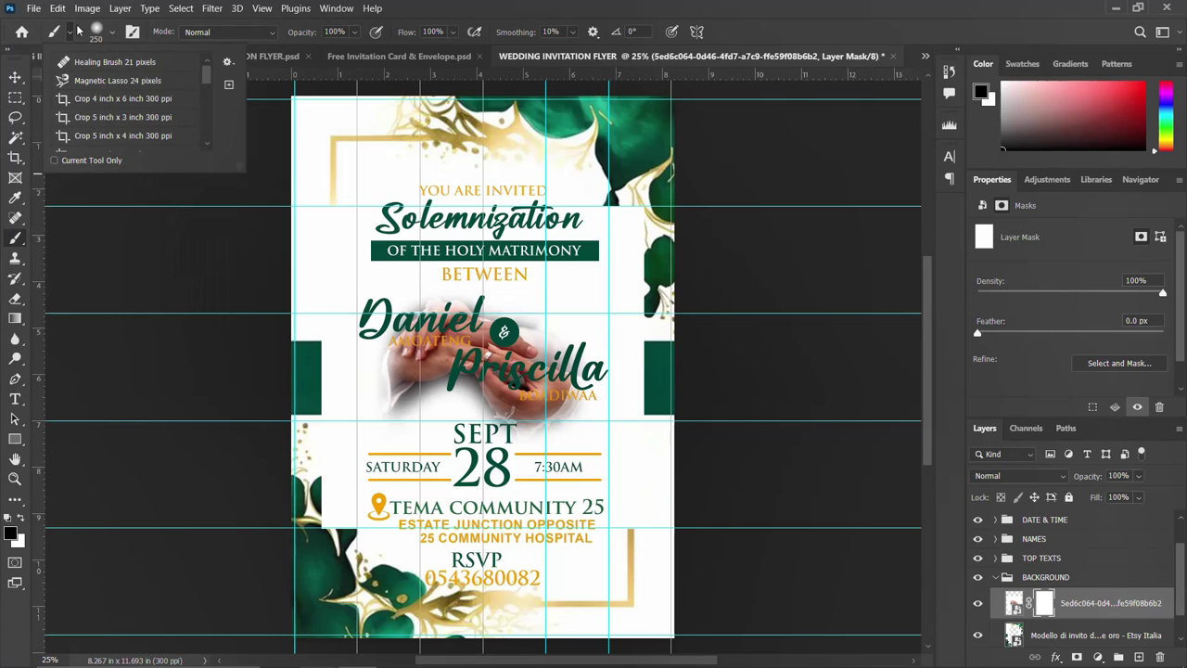
click(70, 32)
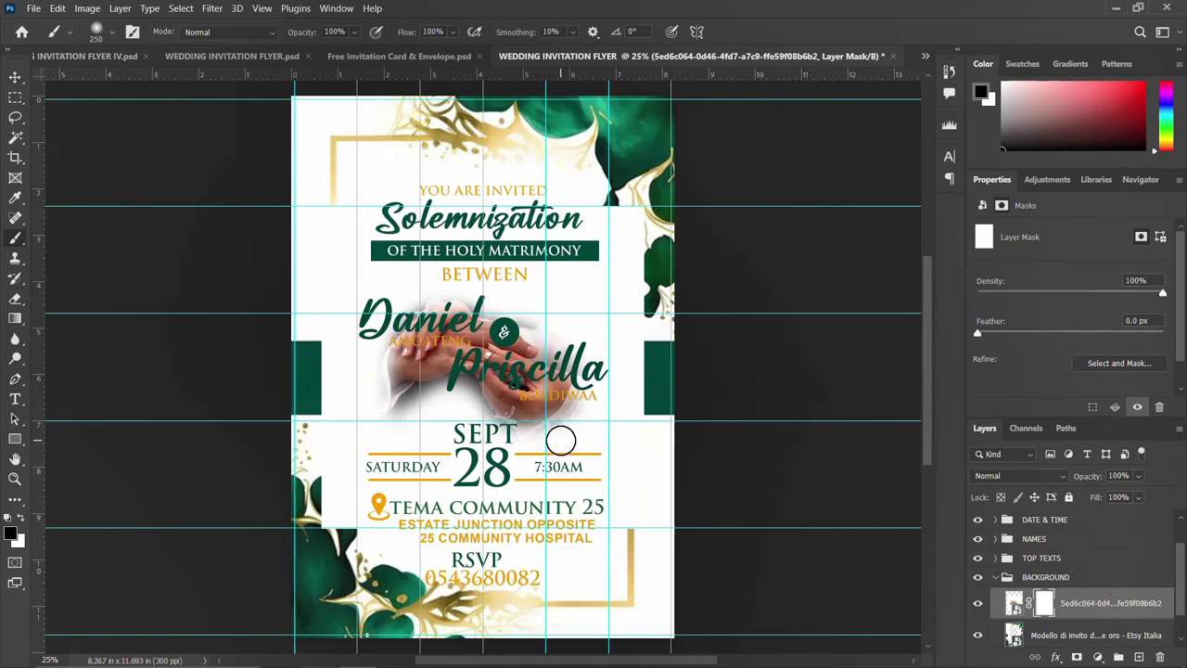
key(bracketright)
key(bracketright)
key(bracketright)
key(bracketright)
key(bracketright)
key(bracketright)
key(bracketright)
key(bracketright)
drag(603, 339, 421, 248)
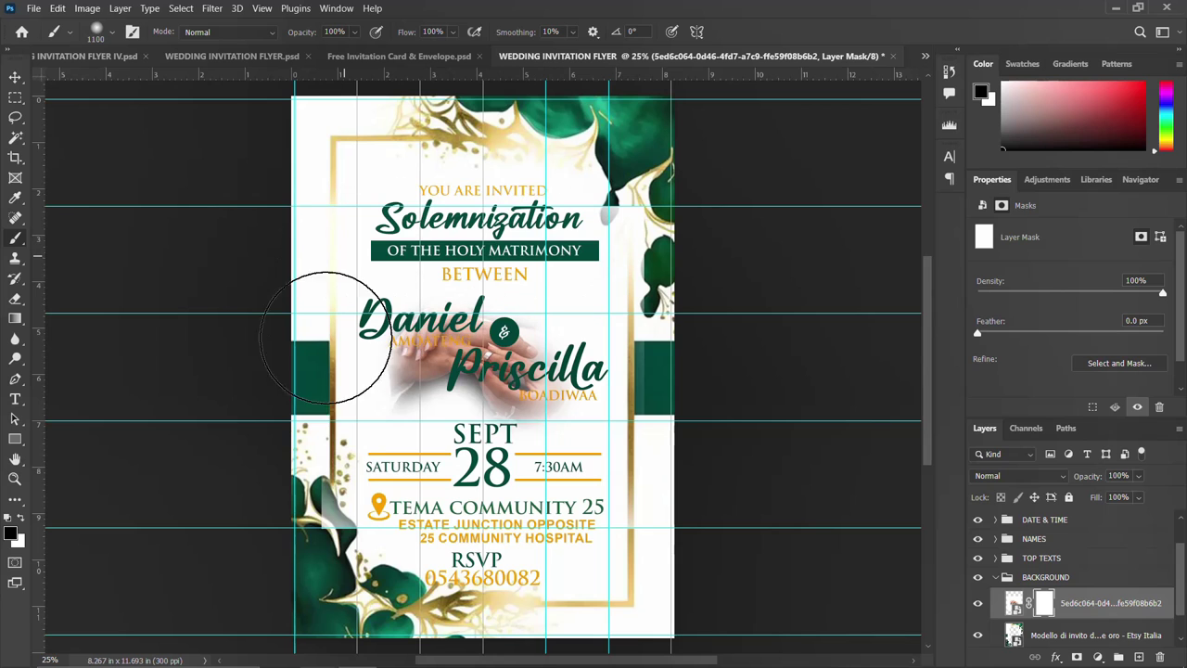
Set the hands photo layer to Multiply blending at 20% opacity
click(1021, 475)
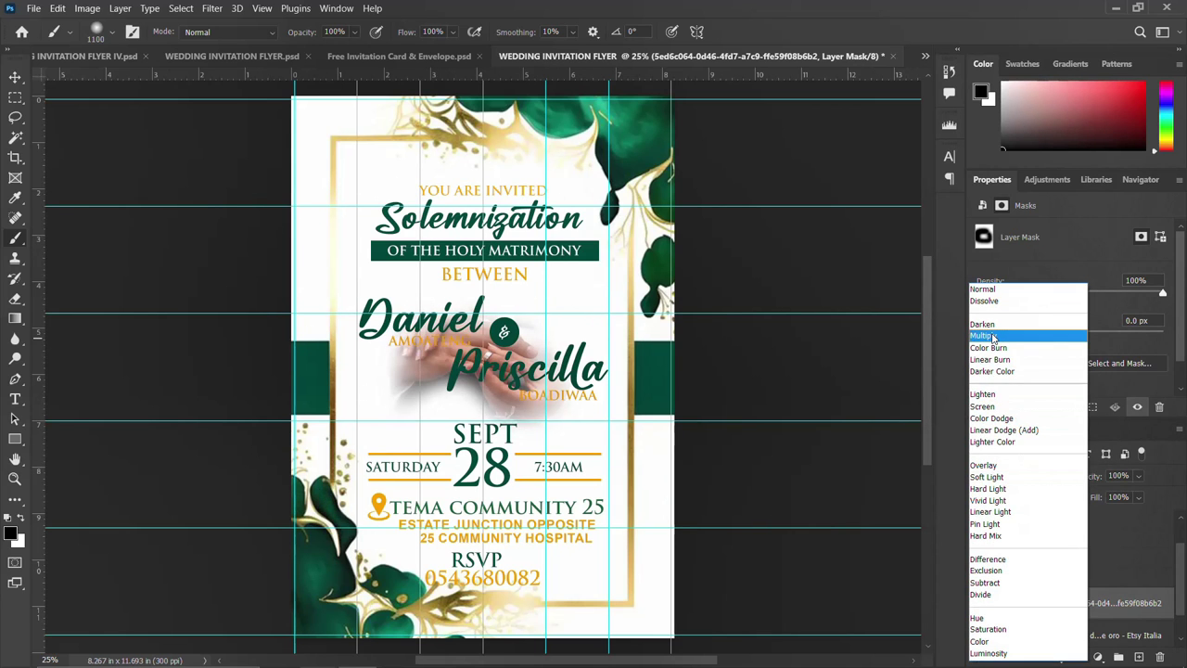
click(992, 335)
click(1090, 474)
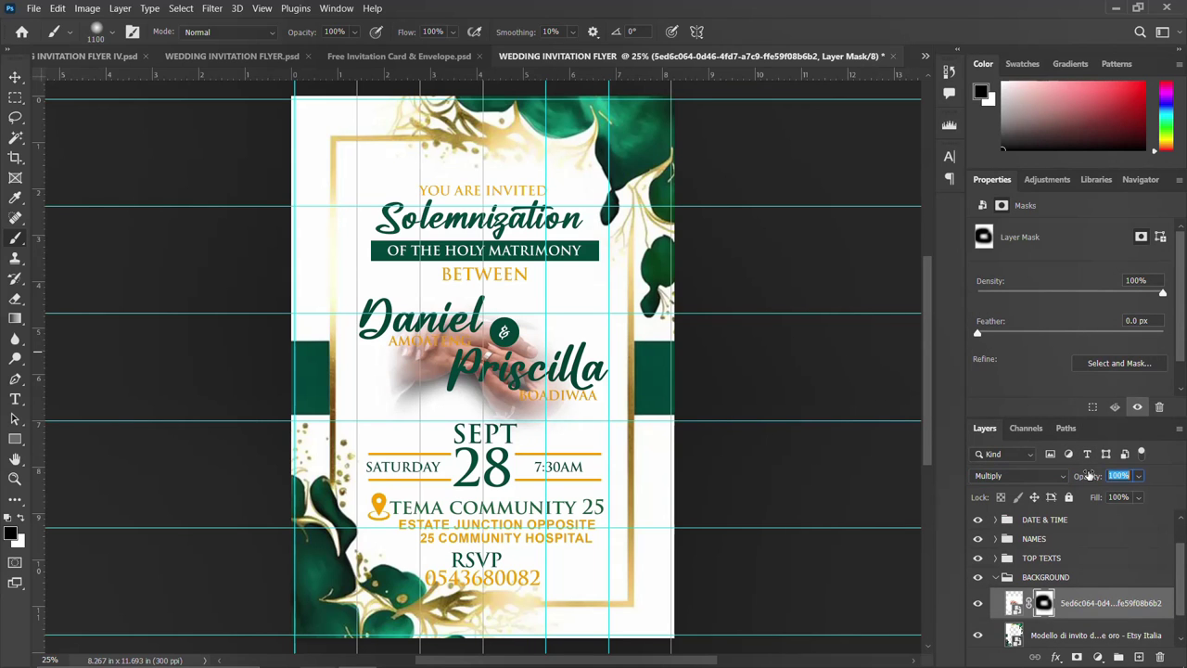
text(20)
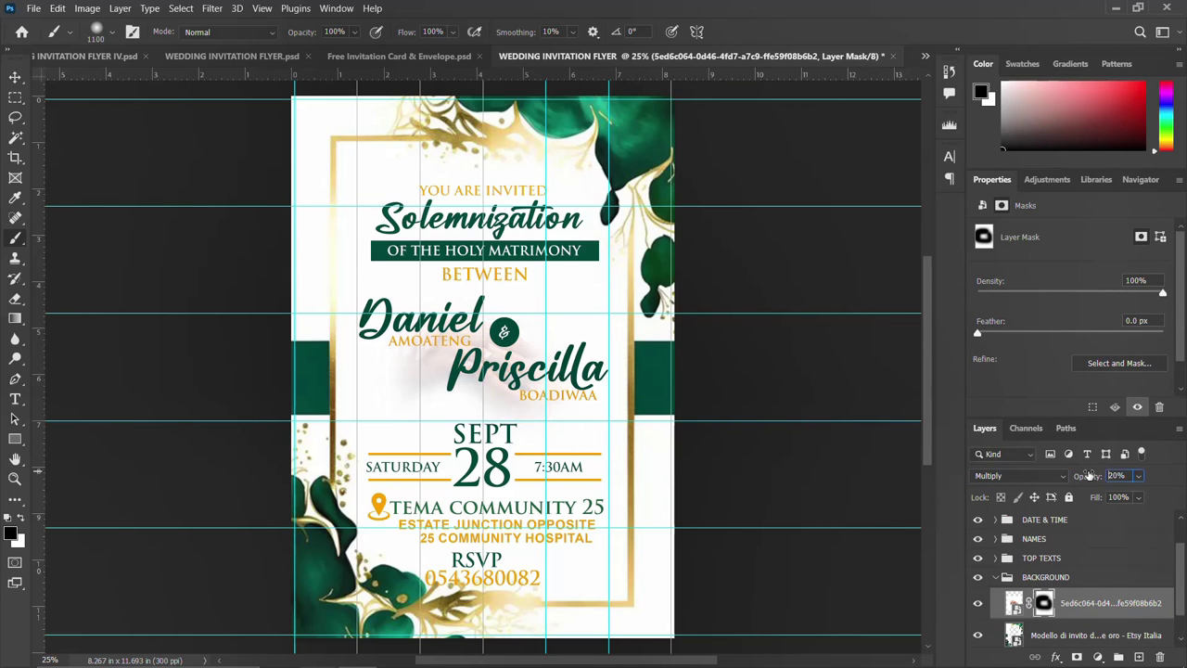
click(15, 77)
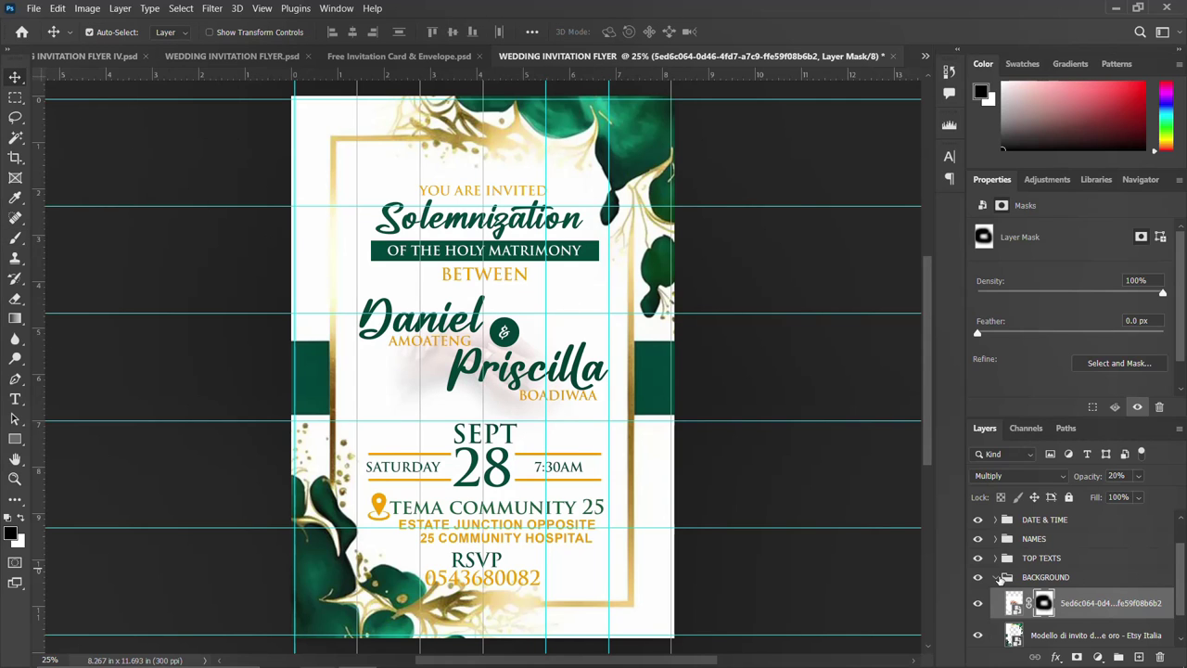
Drag the pngwing.com (42) rings image from FLYER IV.psd into the main flyer
click(1000, 577)
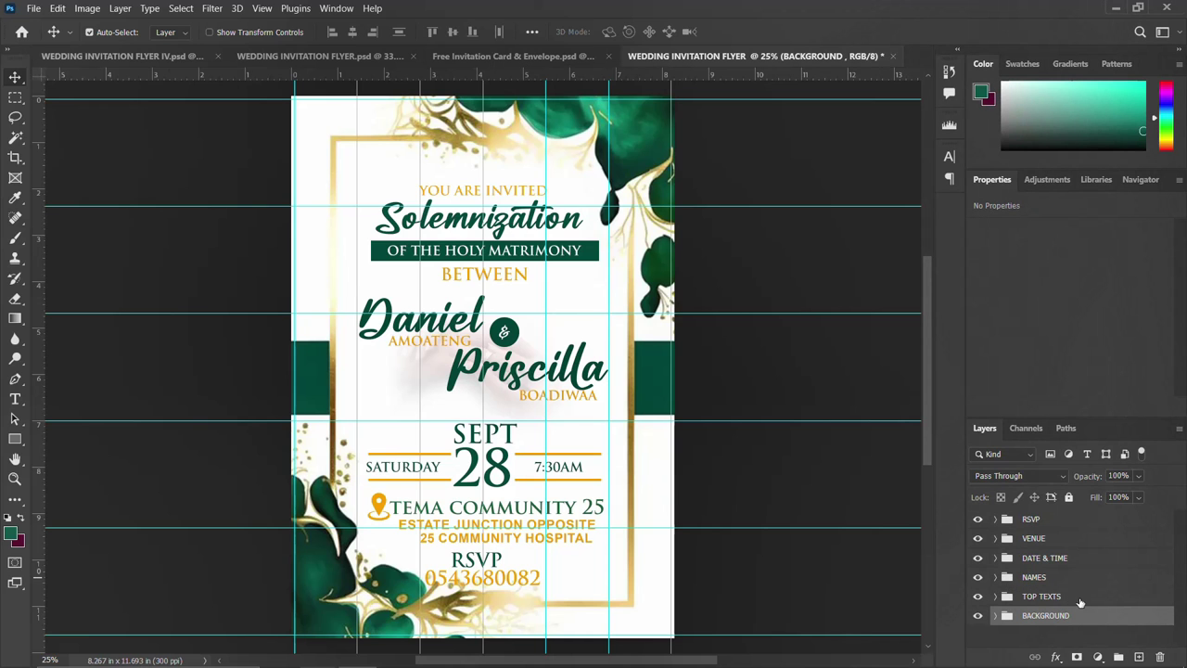
click(100, 56)
click(564, 589)
mouse_move(564, 589)
mouse_down()
mouse_move(772, 37)
mouse_move(574, 594)
mouse_move(584, 577)
mouse_up()
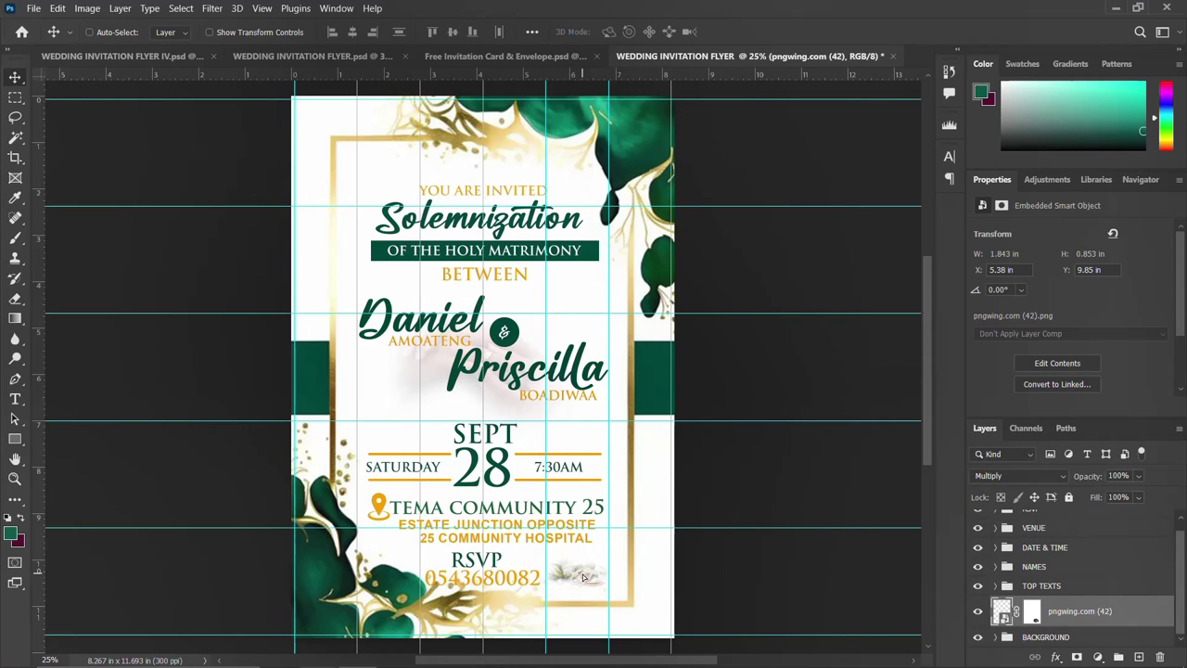
Scale the rings image to about 199% beside the RSVP number with Normal blending
key(ctrl+t)
drag(627, 553, 670, 533)
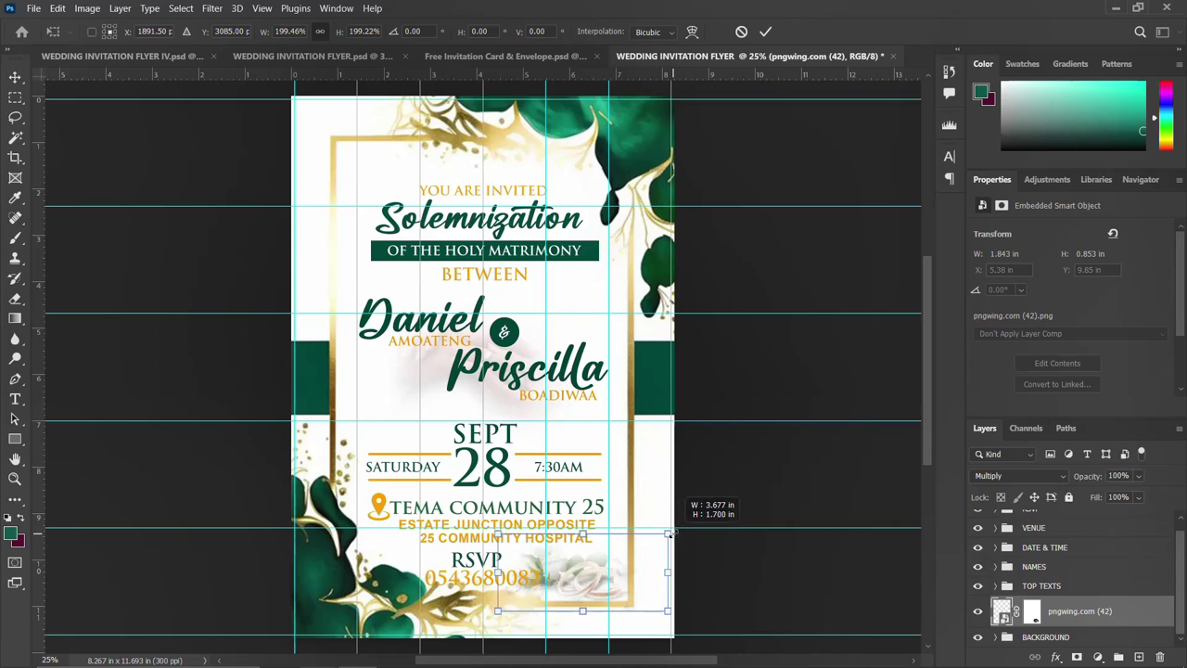
drag(567, 578, 570, 580)
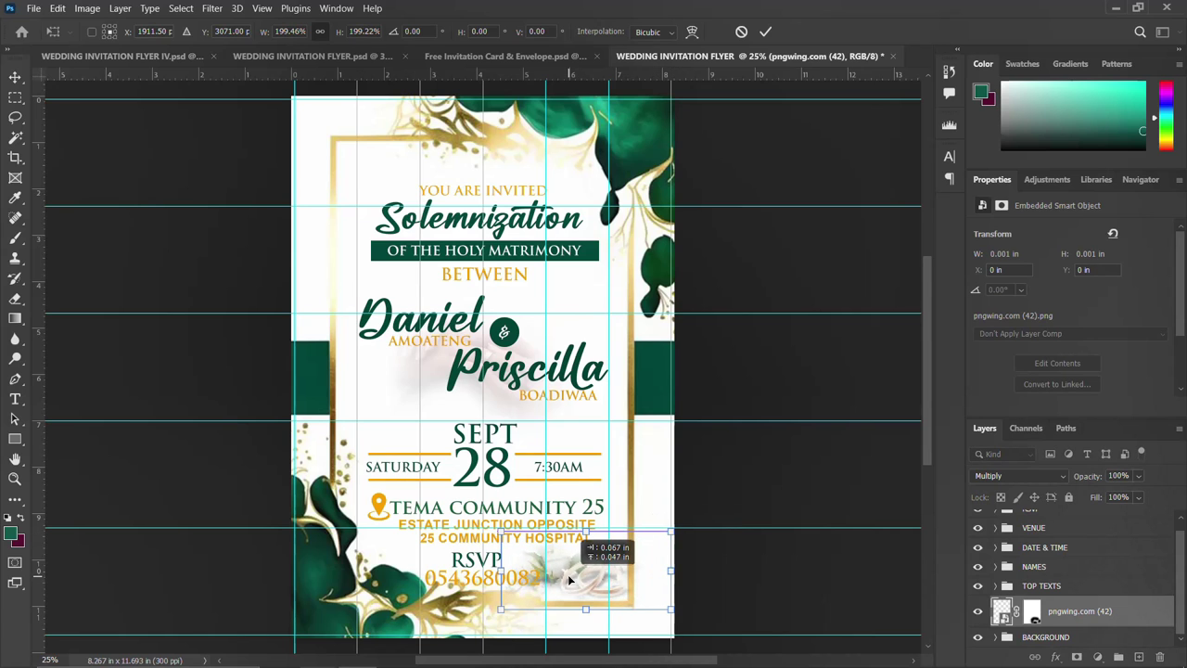
key(Return)
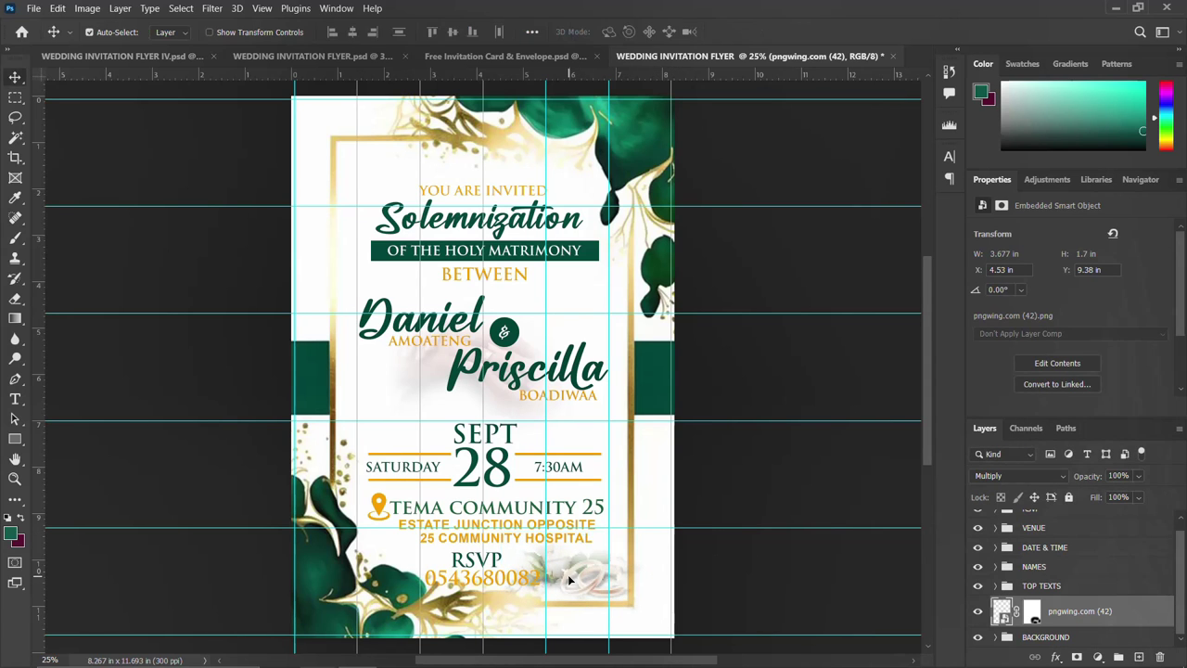
click(1011, 476)
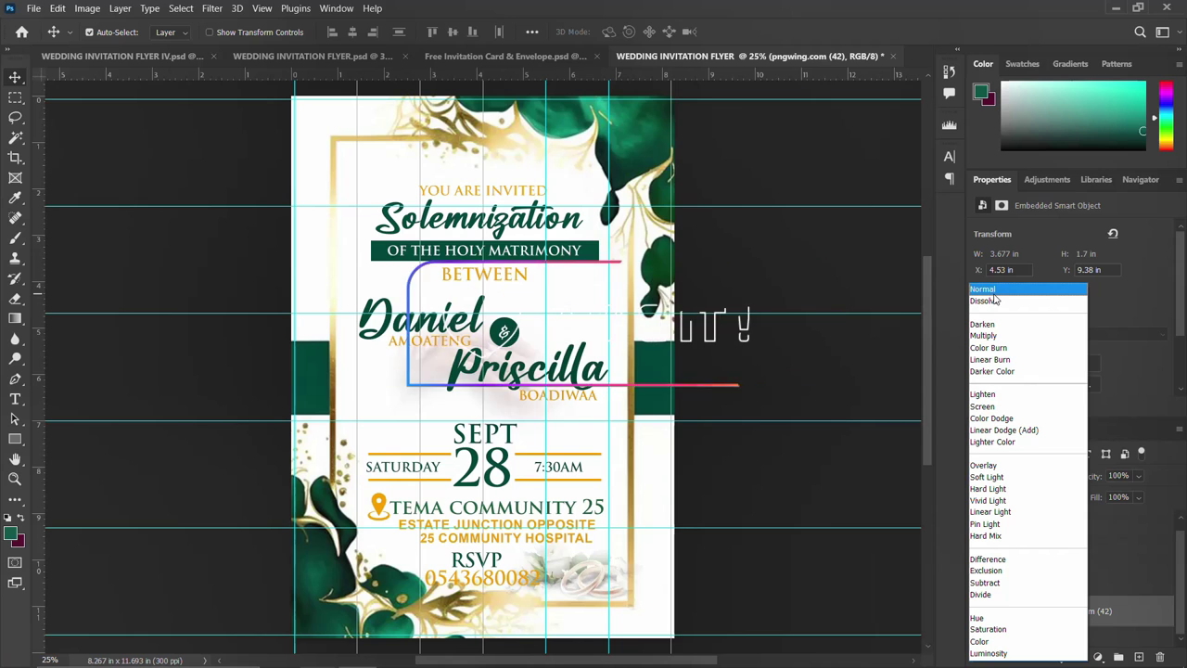
click(993, 290)
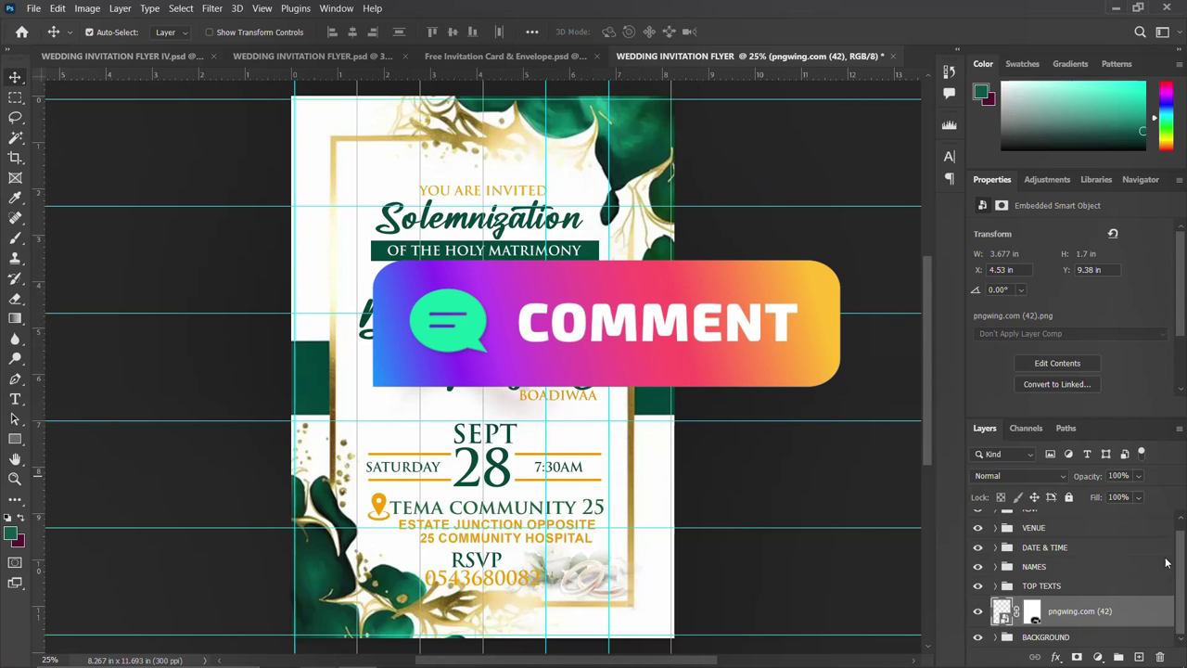
click(1029, 511)
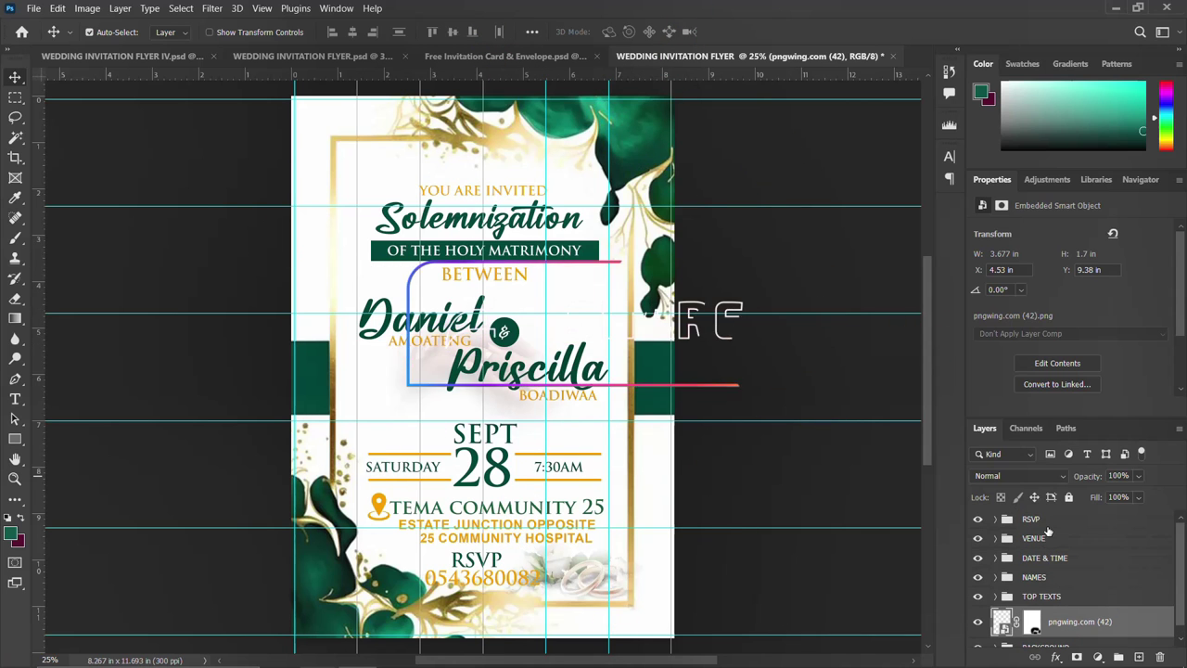